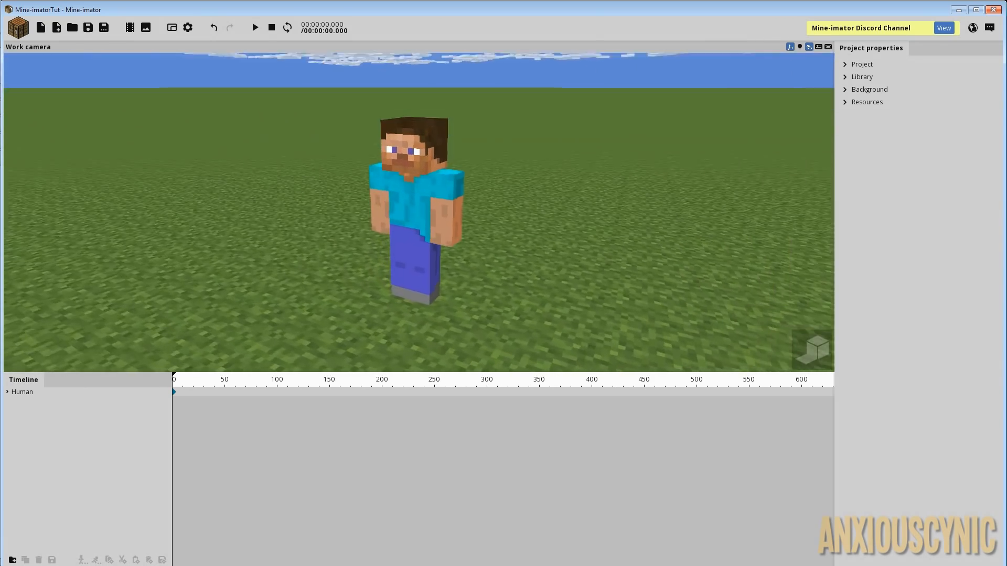
Step: Add a grass block to the scene
{"action": "left_click_drag", "start_coordinate": [430, 211], "coordinate": [388, 206]}
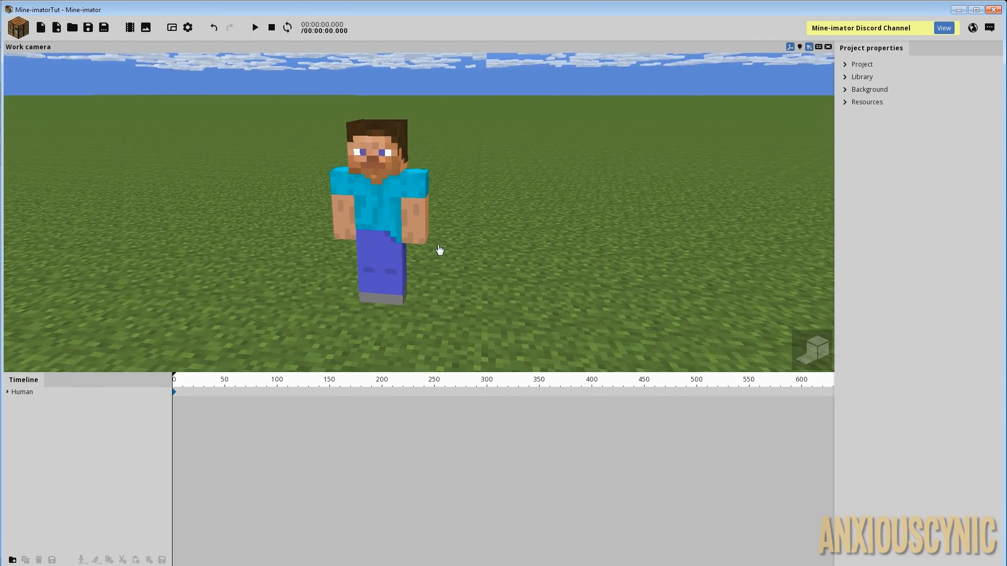
{"action": "left_click", "coordinate": [25, 35]}
{"action": "left_click", "coordinate": [155, 61]}
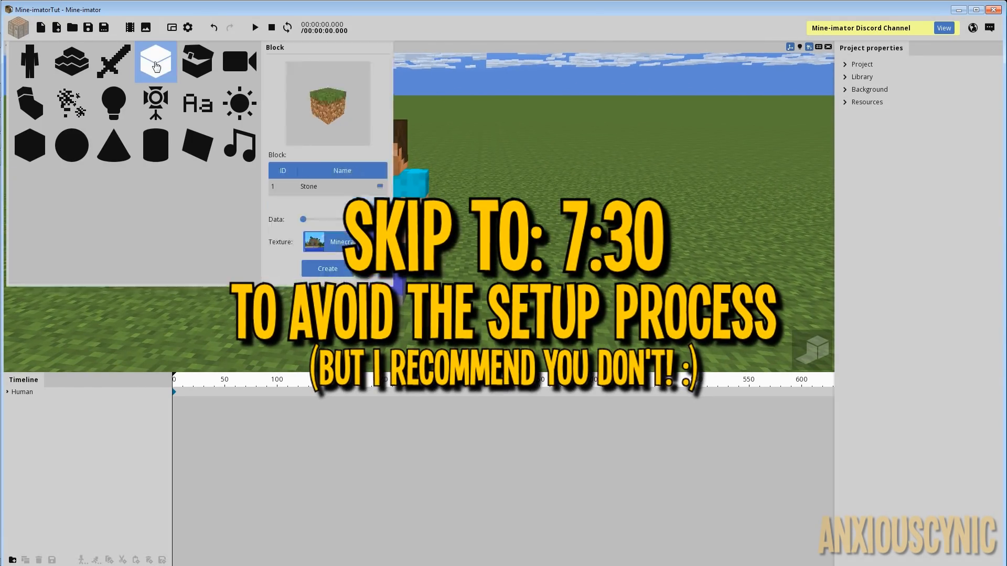
{"action": "left_click", "coordinate": [361, 329]}
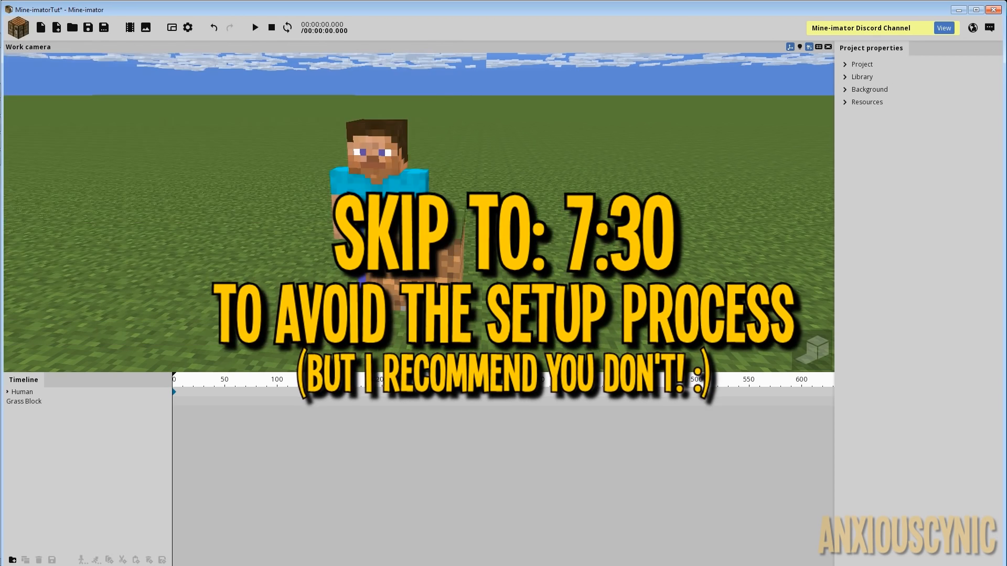
Step: Move the grass block behind the character to a Y position of about -112
{"action": "left_click", "coordinate": [449, 249]}
{"action": "left_click_drag", "start_coordinate": [194, 211], "coordinate": [400, 204]}
{"action": "right_click_drag", "start_coordinate": [400, 279], "coordinate": [420, 262]}
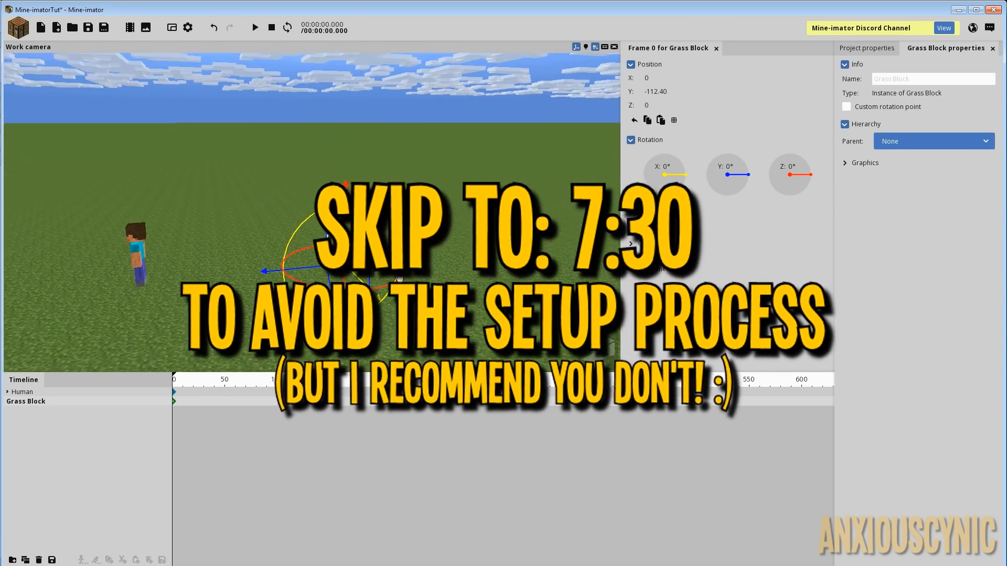
{"action": "left_click_drag", "start_coordinate": [400, 278], "coordinate": [394, 252]}
{"action": "scroll", "coordinate": [451, 236], "scroll_direction": "down", "scroll_amount": 3}
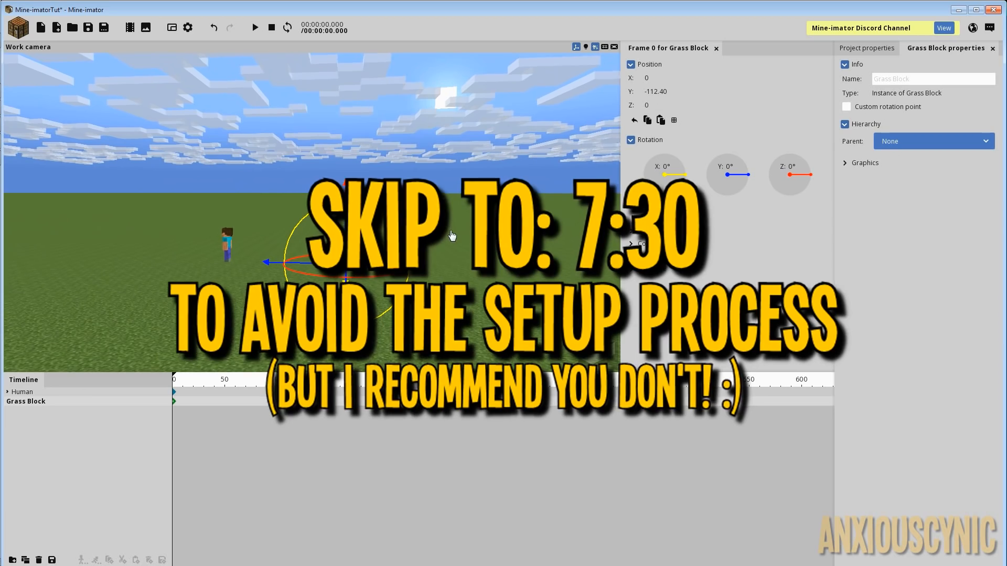
Step: Scale the grass block uniformly to 10
{"action": "left_click", "coordinate": [631, 232]}
{"action": "left_click_drag", "start_coordinate": [657, 245], "coordinate": [751, 238]}
{"action": "left_click_drag", "start_coordinate": [409, 247], "coordinate": [446, 245]}
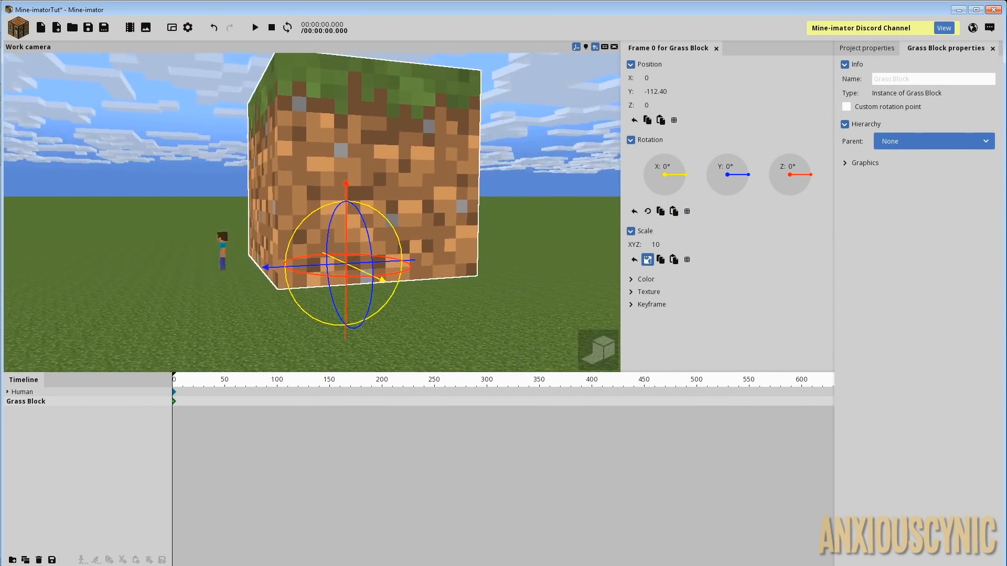
{"action": "left_click_drag", "start_coordinate": [278, 202], "coordinate": [320, 203]}
{"action": "right_click_drag", "start_coordinate": [279, 203], "coordinate": [281, 225]}
Step: Import the ElytraRig.object asset from the ElytraRig folder into the project
{"action": "left_click", "coordinate": [79, 394]}
{"action": "right_click_drag", "start_coordinate": [386, 190], "coordinate": [382, 203]}
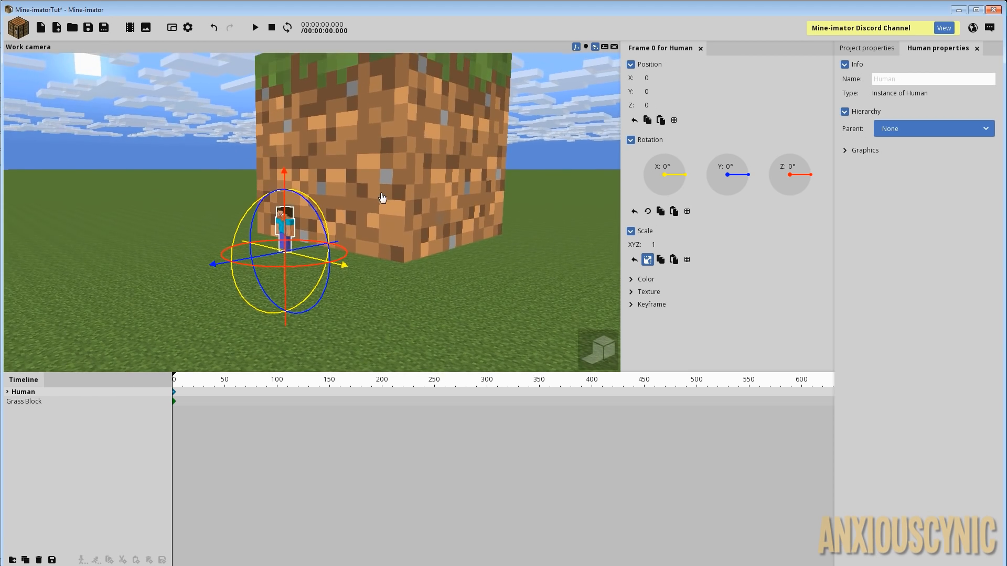
{"action": "scroll", "coordinate": [372, 191], "scroll_direction": "up", "scroll_amount": 4}
{"action": "mouse_move", "coordinate": [359, 175]}
{"action": "left_mouse_down"}
{"action": "mouse_move", "coordinate": [414, 202]}
{"action": "mouse_move", "coordinate": [370, 179]}
{"action": "left_mouse_up"}
{"action": "right_click_drag", "start_coordinate": [380, 174], "coordinate": [357, 160]}
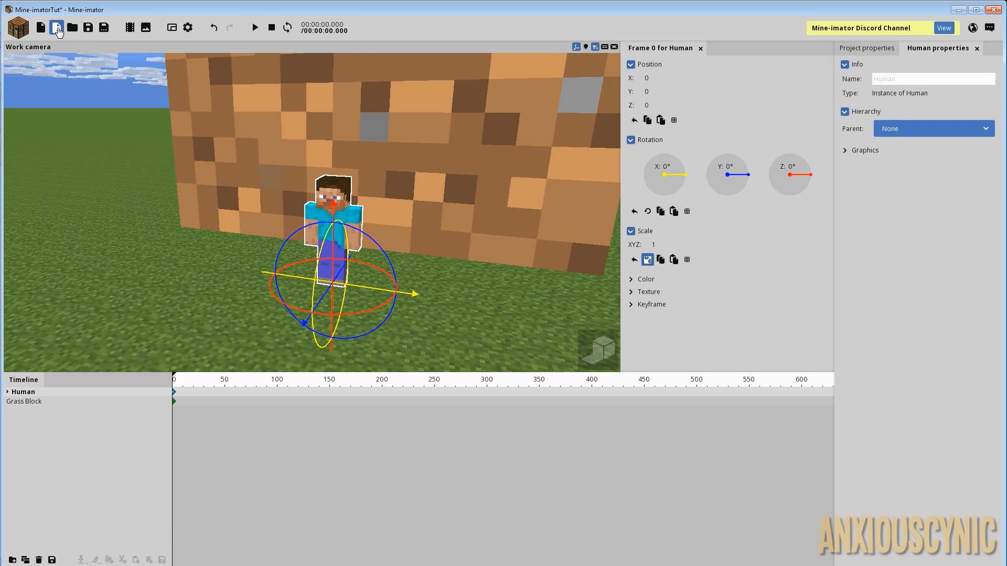
{"action": "left_click", "coordinate": [57, 29]}
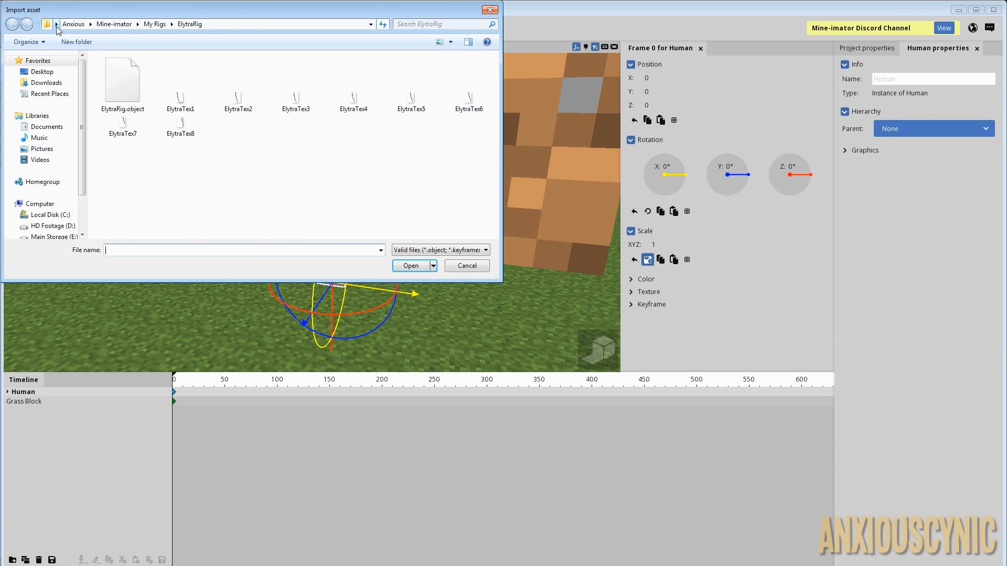
{"action": "left_click", "coordinate": [122, 78]}
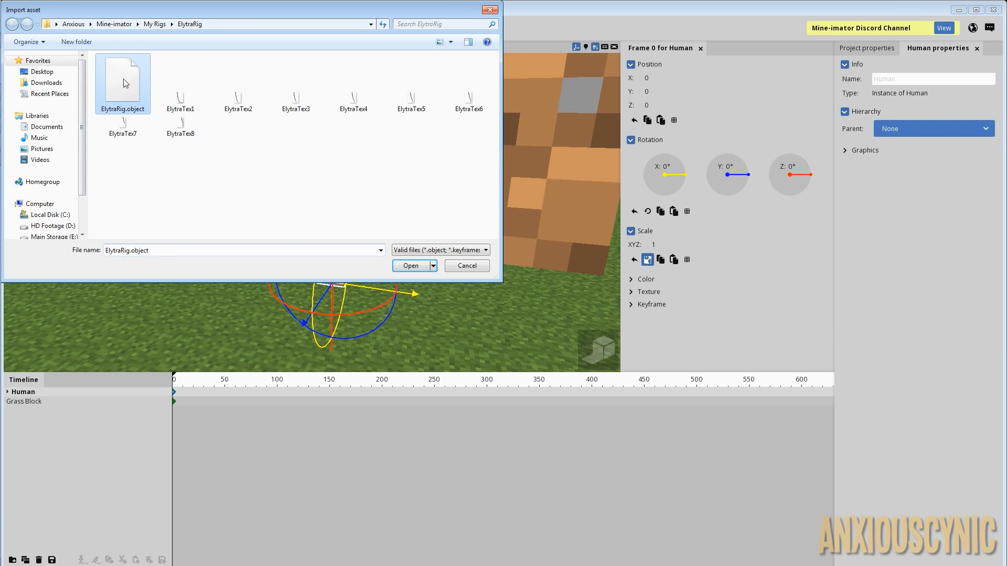
{"action": "left_click", "coordinate": [408, 267]}
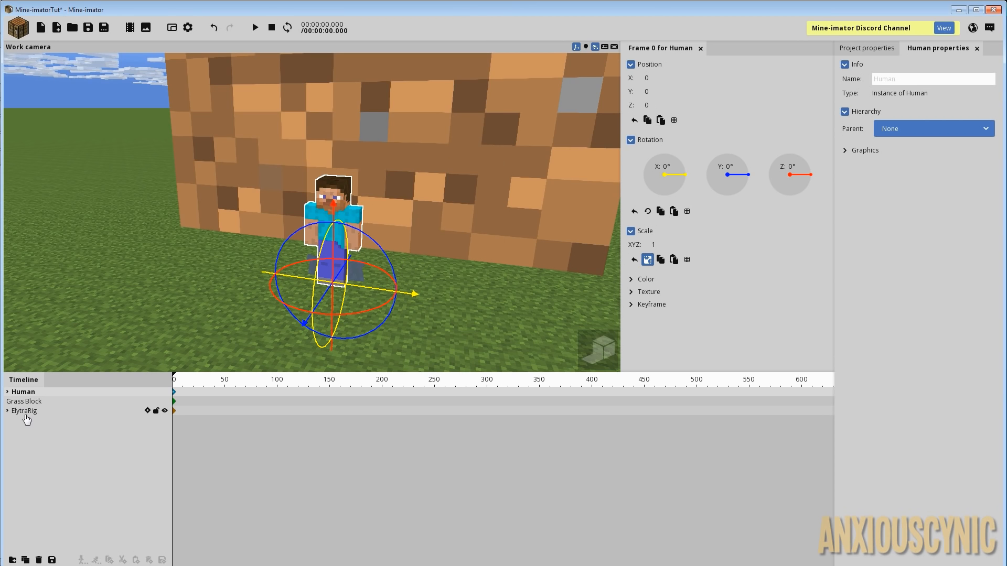
Step: Parent ElytraRig to the Human's Body
{"action": "left_click", "coordinate": [26, 412]}
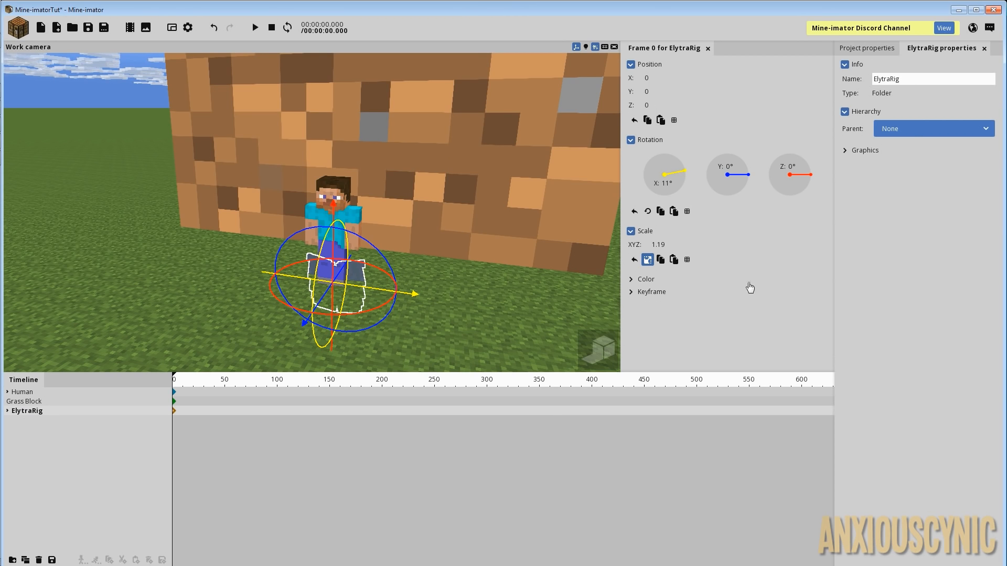
{"action": "left_click", "coordinate": [901, 131]}
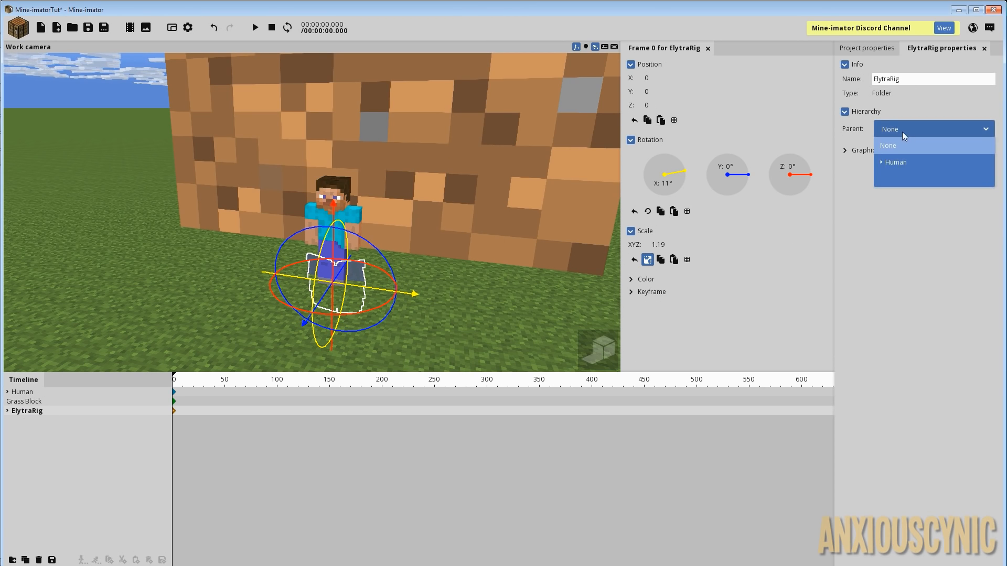
{"action": "left_click", "coordinate": [883, 163]}
{"action": "left_click", "coordinate": [901, 211]}
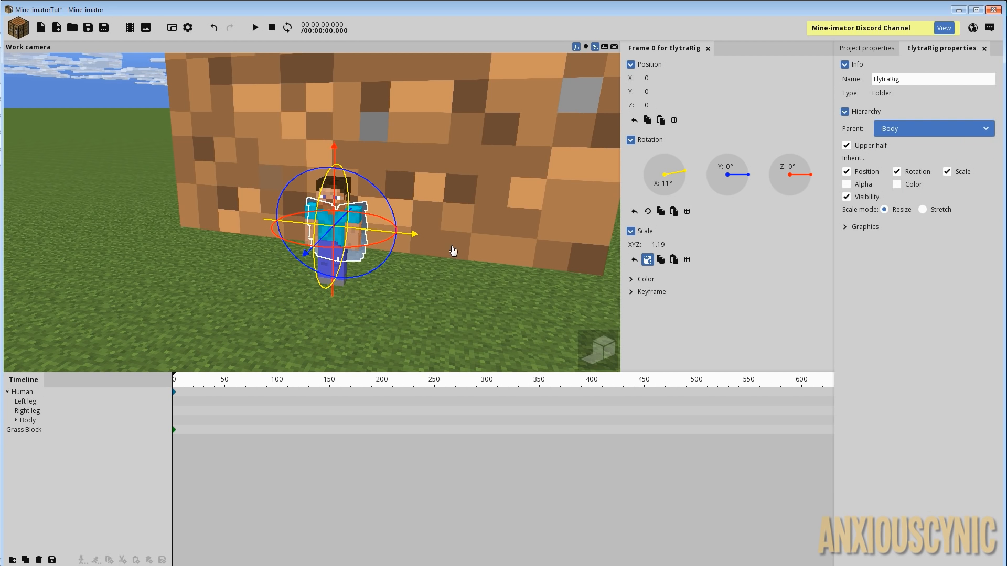
Step: Examine the elytra's fit on the character up close, including in rendered view
{"action": "left_click_drag", "start_coordinate": [448, 194], "coordinate": [315, 183]}
{"action": "scroll", "coordinate": [456, 220], "scroll_direction": "up", "scroll_amount": 5}
{"action": "left_click_drag", "start_coordinate": [456, 220], "coordinate": [346, 216]}
{"action": "left_click_drag", "start_coordinate": [502, 279], "coordinate": [509, 278]}
{"action": "left_click", "coordinate": [598, 363]}
{"action": "mouse_move", "coordinate": [506, 239]}
{"action": "left_mouse_down"}
{"action": "mouse_move", "coordinate": [333, 245]}
{"action": "mouse_move", "coordinate": [231, 315]}
{"action": "mouse_move", "coordinate": [315, 288]}
{"action": "mouse_move", "coordinate": [388, 244]}
{"action": "mouse_move", "coordinate": [514, 215]}
{"action": "mouse_move", "coordinate": [571, 218]}
{"action": "left_mouse_up"}
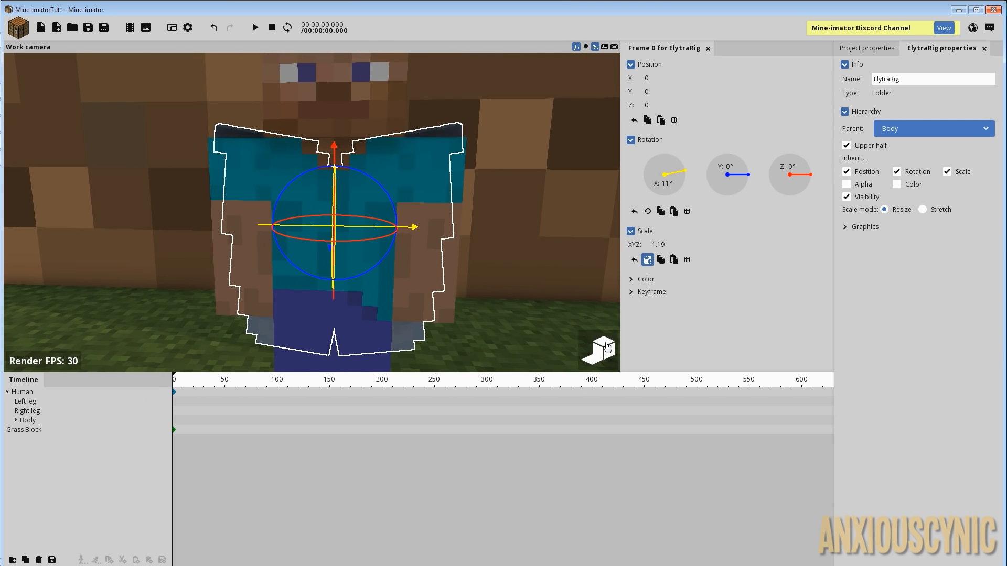
{"action": "left_click", "coordinate": [598, 351]}
{"action": "scroll", "coordinate": [452, 236], "scroll_direction": "up", "scroll_amount": 3}
{"action": "scroll", "coordinate": [476, 259], "scroll_direction": "down", "scroll_amount": 5}
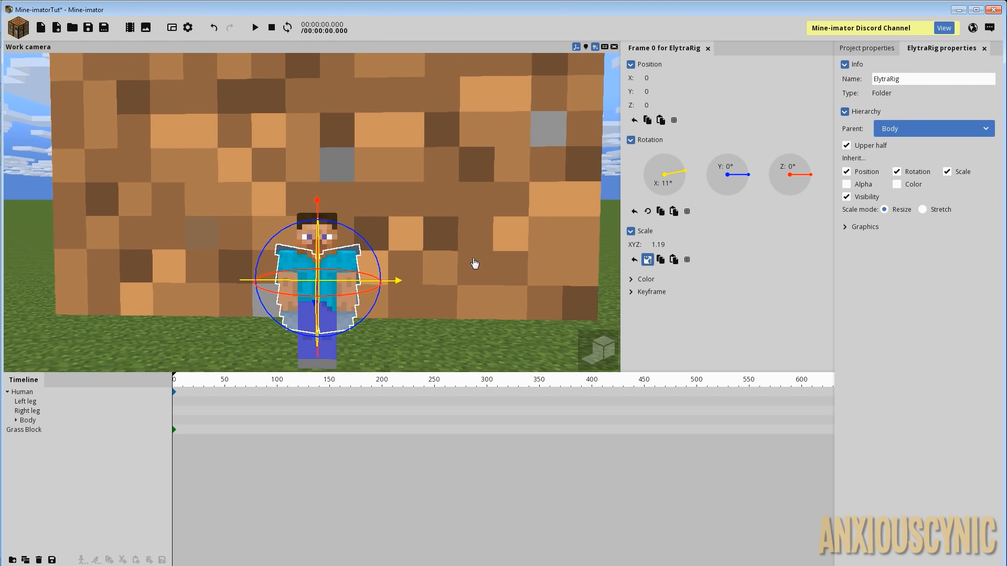
Step: Collapse the Human's parts and move Human below Grass Block in the timeline
{"action": "left_click", "coordinate": [35, 431]}
{"action": "left_click", "coordinate": [26, 393]}
{"action": "left_click", "coordinate": [8, 392]}
{"action": "left_click_drag", "start_coordinate": [21, 393], "coordinate": [43, 402]}
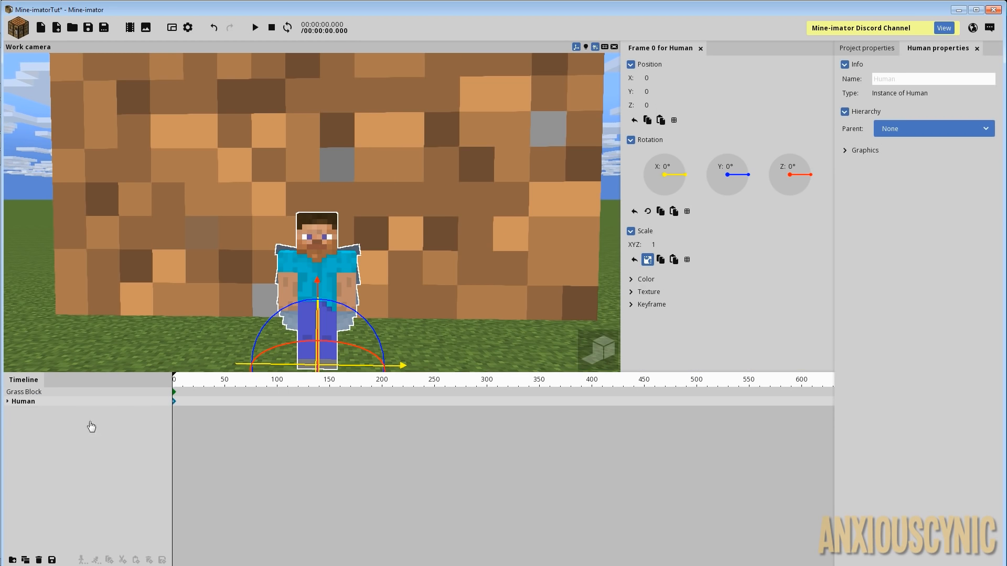
Step: Create a folder containing Human and name it CharacterController
{"action": "right_click_drag", "start_coordinate": [435, 248], "coordinate": [437, 249]}
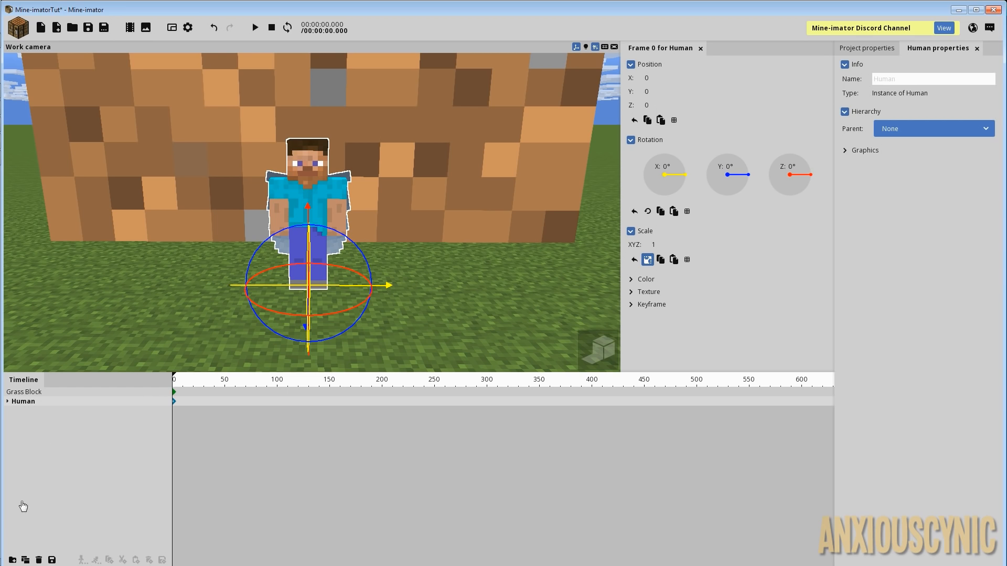
{"action": "left_click", "coordinate": [12, 560]}
{"action": "left_click", "coordinate": [8, 402]}
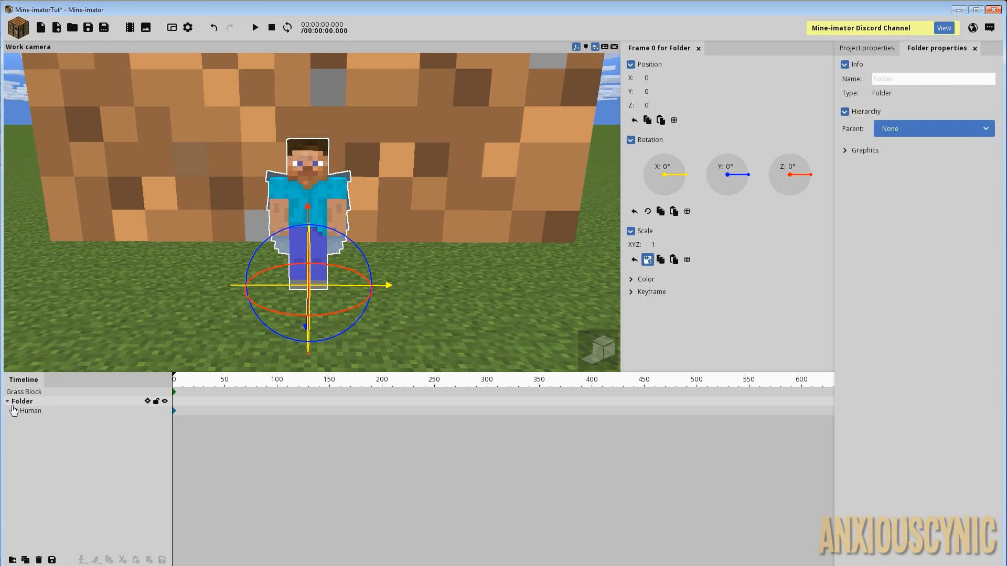
{"action": "left_click", "coordinate": [897, 78]}
{"action": "type", "text": "Cha"}
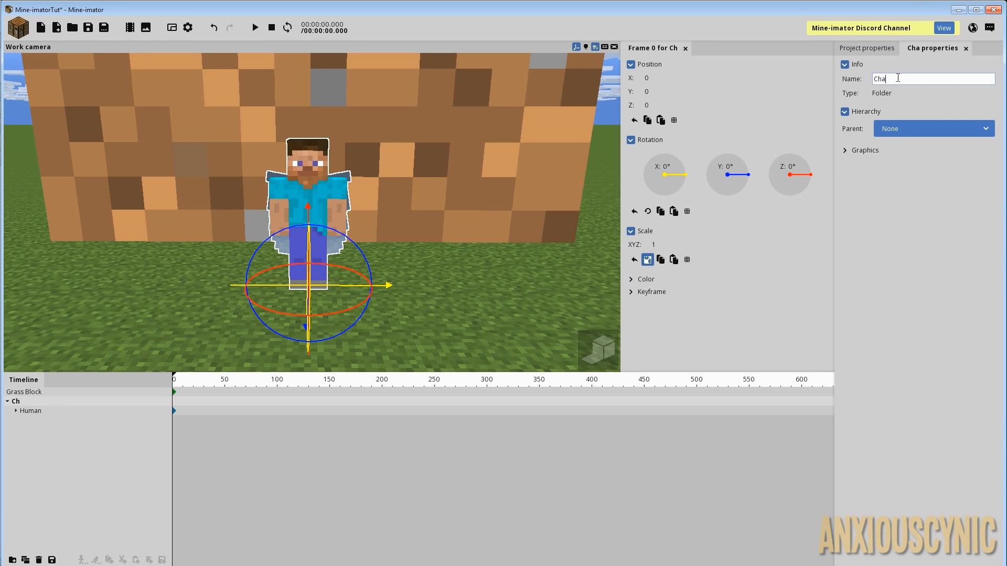
{"action": "type", "text": "racterXController"}
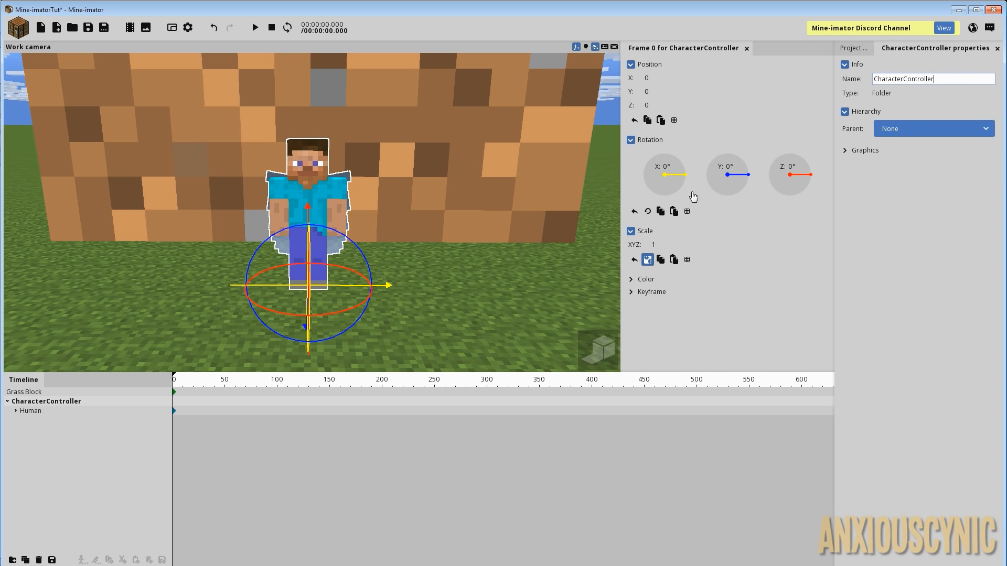
Step: Set the Human's Z position to -14 inside the CharacterController folder
{"action": "left_click_drag", "start_coordinate": [469, 196], "coordinate": [320, 186]}
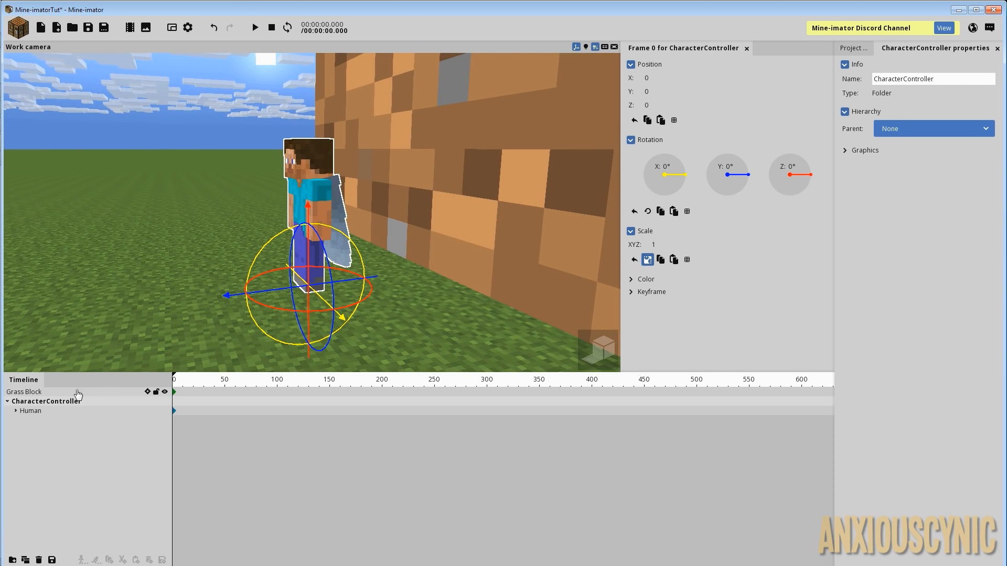
{"action": "left_click", "coordinate": [42, 412]}
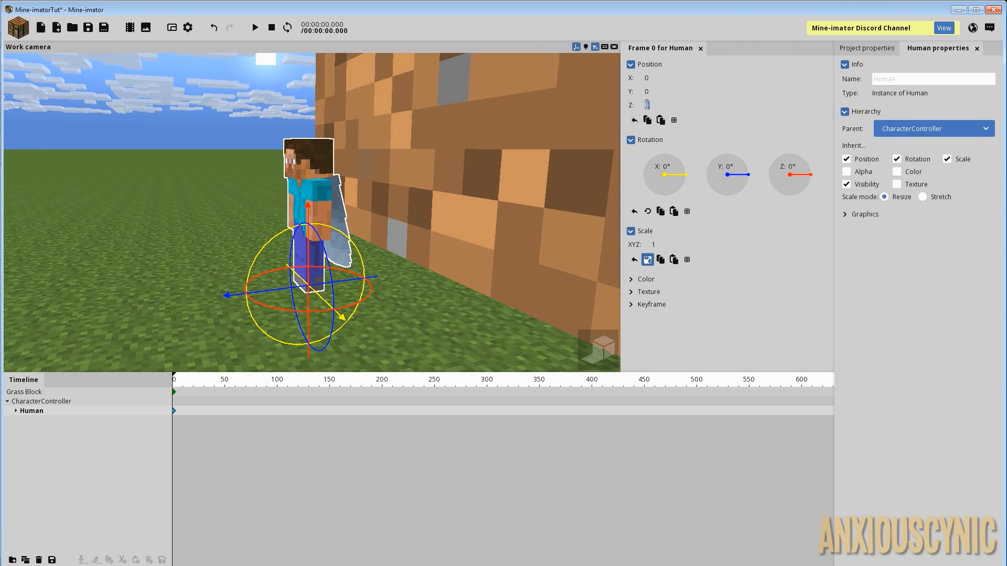
{"action": "left_click", "coordinate": [647, 105]}
{"action": "type", "text": "-15"}
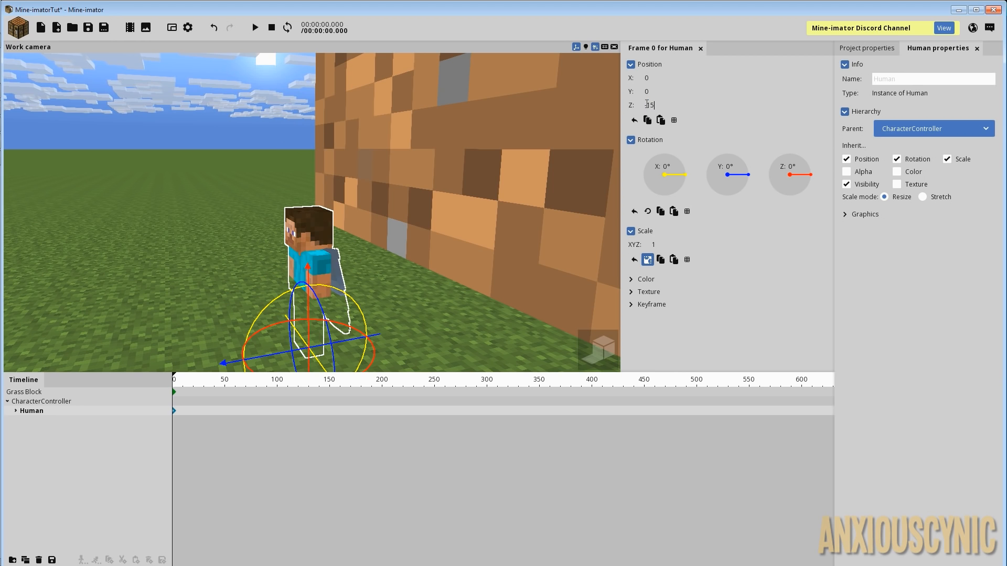
{"action": "key", "text": "BackSpace"}
{"action": "type", "text": "4"}
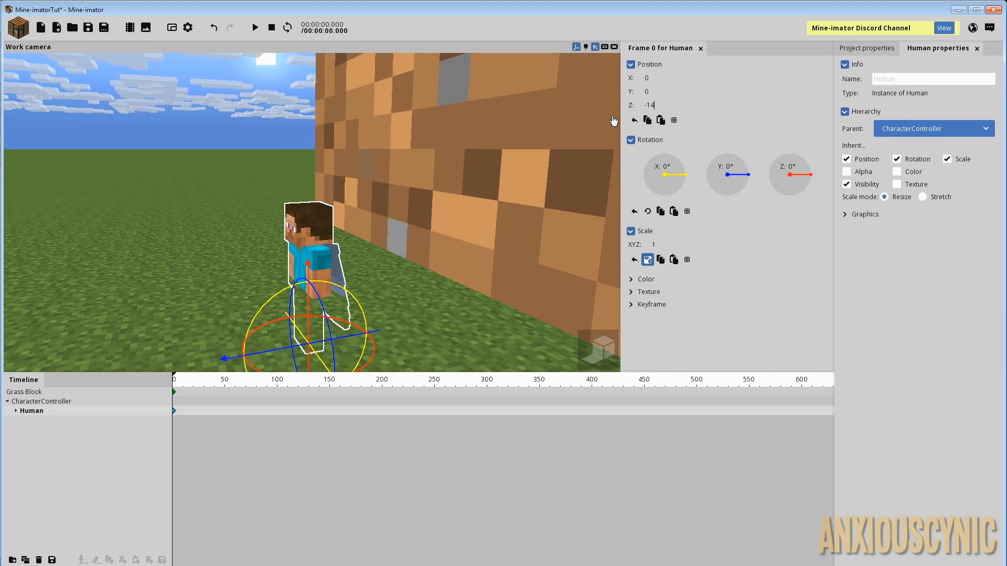
Step: Set the CharacterController folder's Z position to 14 and save the project
{"action": "left_click", "coordinate": [31, 402]}
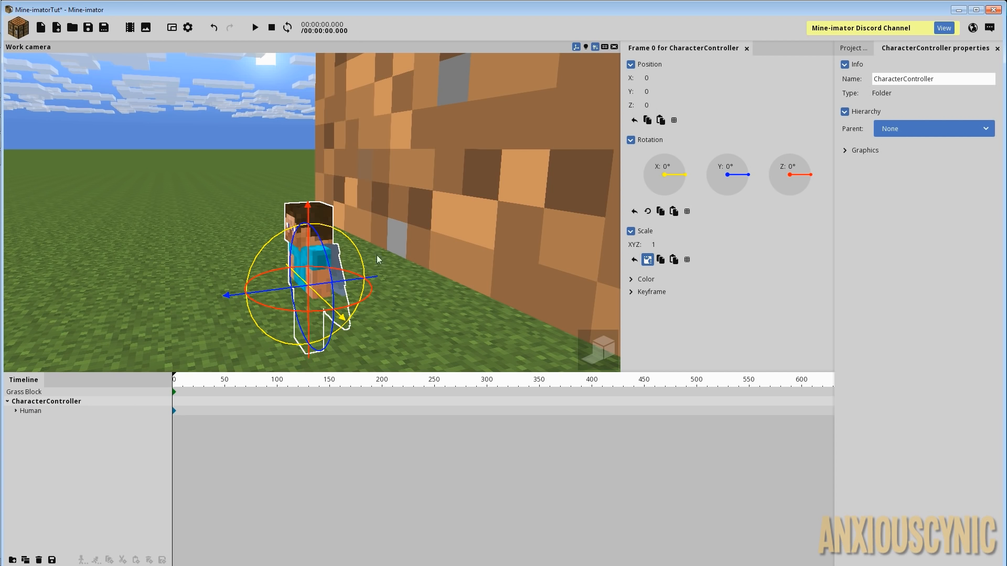
{"action": "type", "text": "14"}
{"action": "left_click_drag", "start_coordinate": [416, 255], "coordinate": [352, 267]}
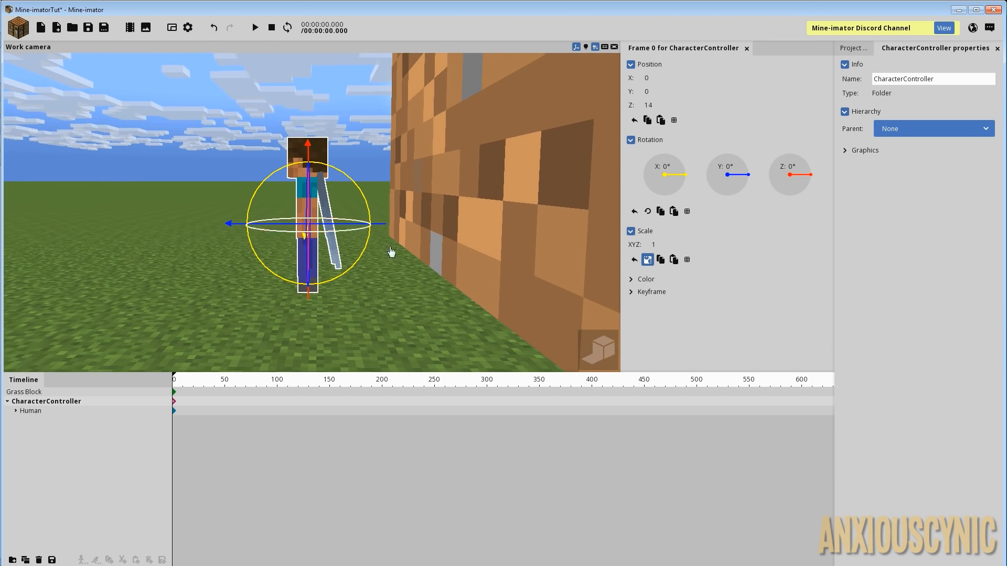
{"action": "key", "text": "ctrl+s"}
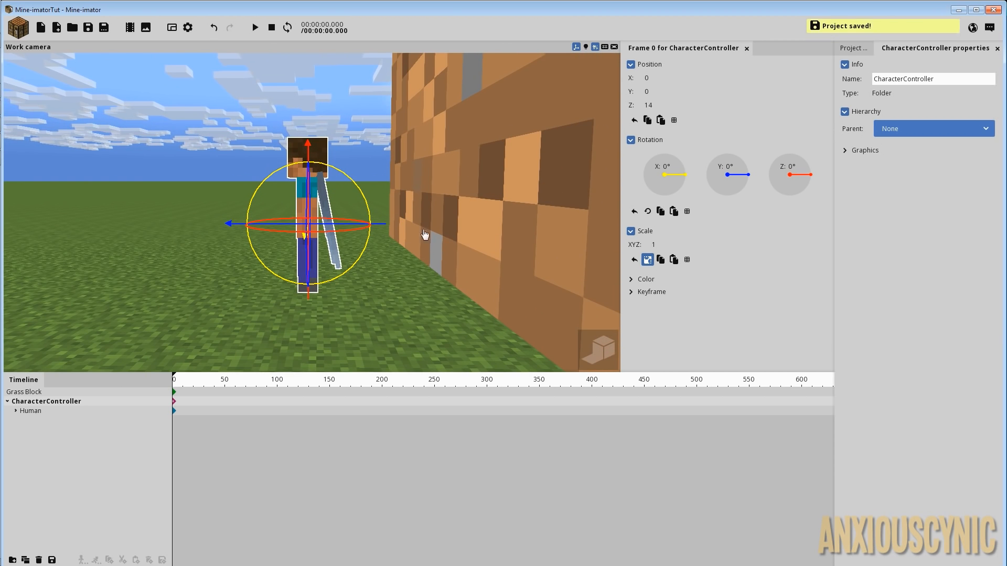
{"action": "left_click_drag", "start_coordinate": [392, 190], "coordinate": [464, 226]}
{"action": "scroll", "coordinate": [422, 214], "scroll_direction": "up", "scroll_amount": 5}
{"action": "scroll", "coordinate": [422, 214], "scroll_direction": "down", "scroll_amount": 2}
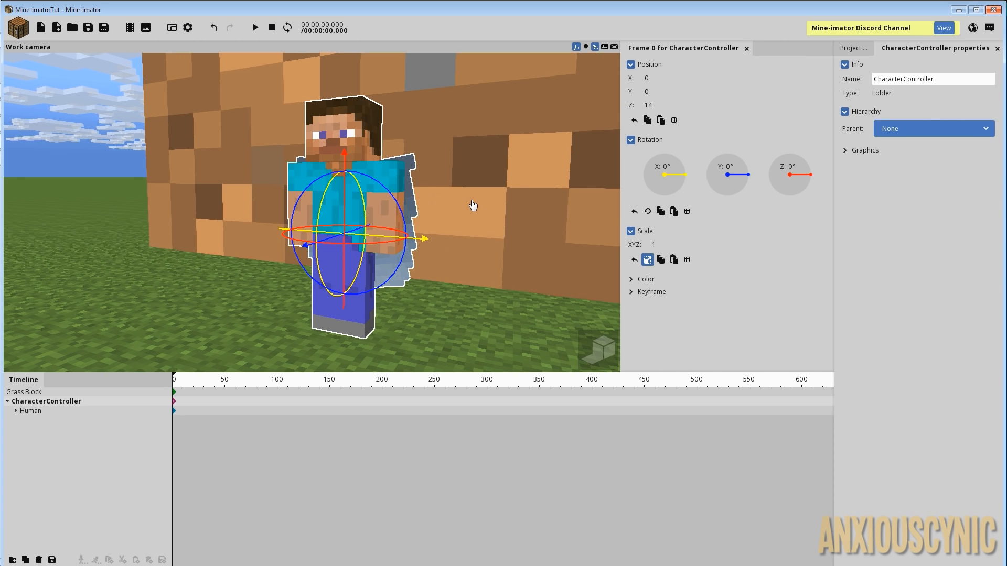
{"action": "right_click_drag", "start_coordinate": [467, 239], "coordinate": [479, 228]}
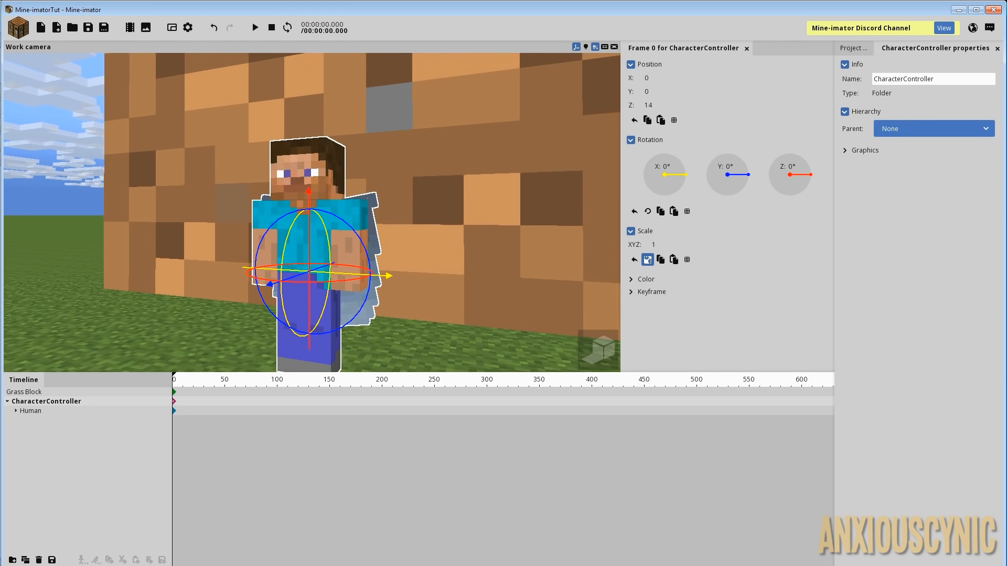
{"action": "left_click_drag", "start_coordinate": [444, 224], "coordinate": [471, 232]}
Step: Add a text object in the Minecraft font to the scene and select it
{"action": "scroll", "coordinate": [440, 224], "scroll_direction": "down", "scroll_amount": 6}
{"action": "mouse_move", "coordinate": [441, 214]}
{"action": "right_mouse_down"}
{"action": "mouse_move", "coordinate": [433, 225]}
{"action": "mouse_move", "coordinate": [445, 215]}
{"action": "right_mouse_up"}
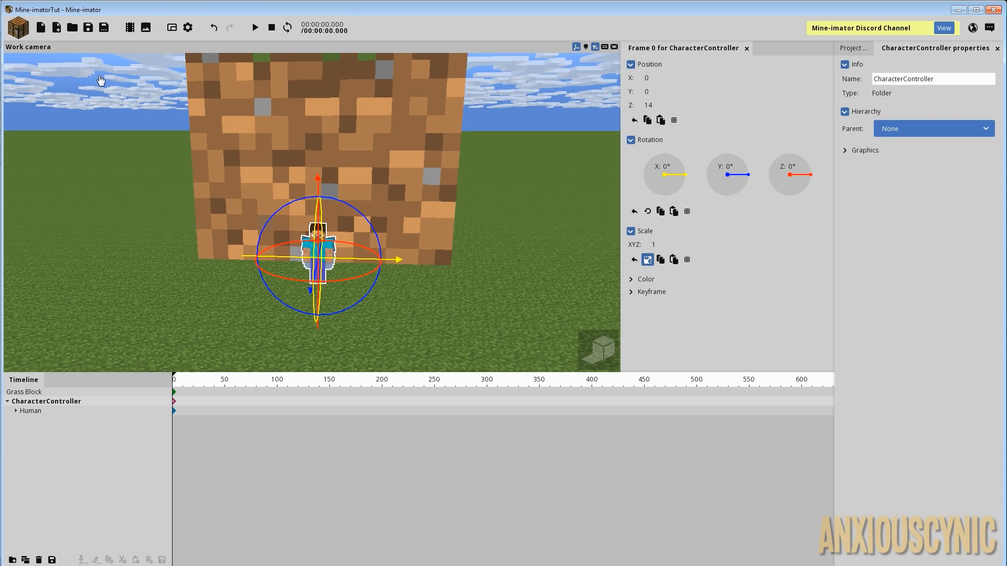
{"action": "left_click", "coordinate": [16, 31]}
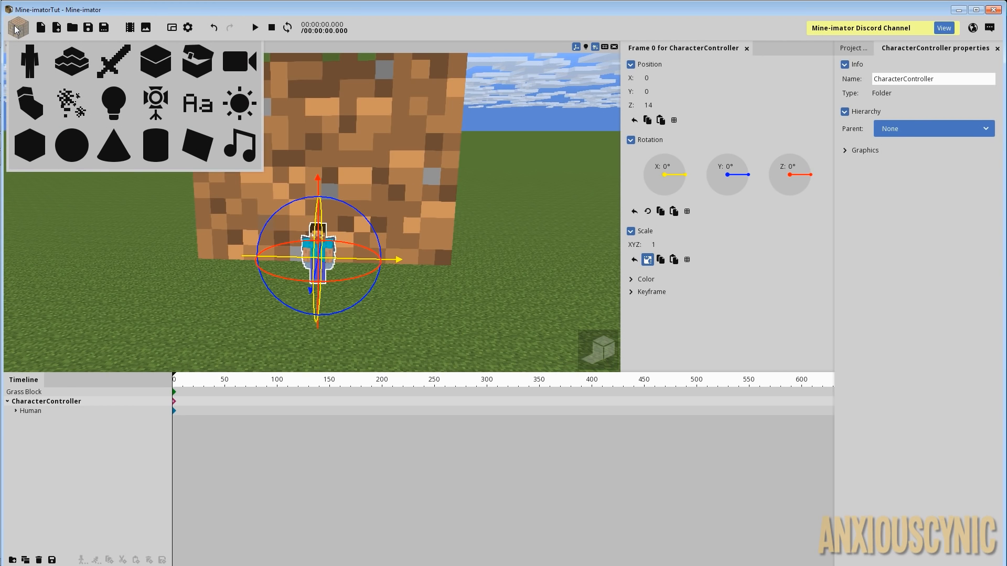
{"action": "left_click", "coordinate": [195, 107]}
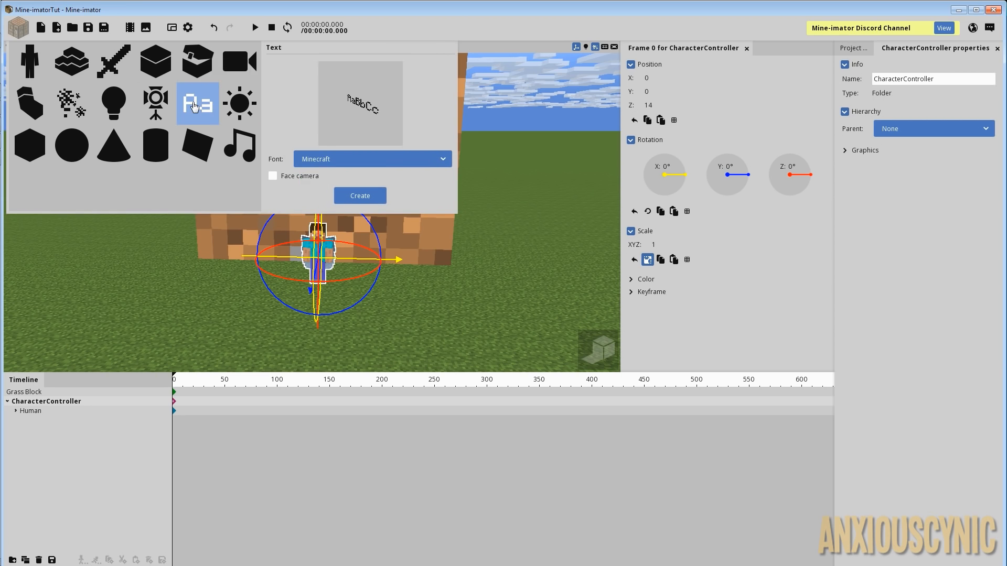
{"action": "left_click", "coordinate": [359, 196]}
{"action": "left_click", "coordinate": [40, 423]}
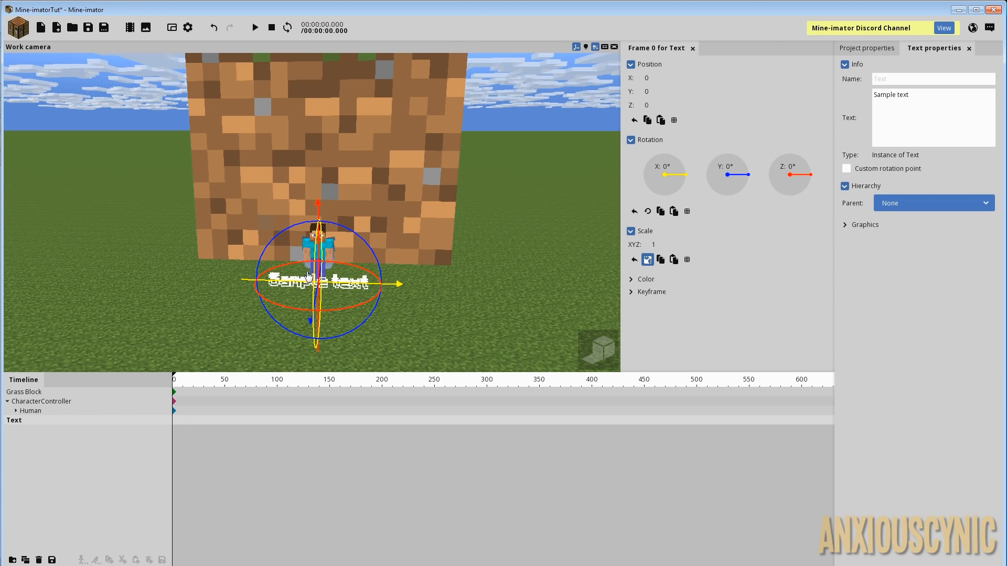
{"action": "mouse_move", "coordinate": [485, 240]}
{"action": "left_mouse_down"}
{"action": "mouse_move", "coordinate": [427, 231]}
{"action": "mouse_move", "coordinate": [492, 228]}
{"action": "left_mouse_up"}
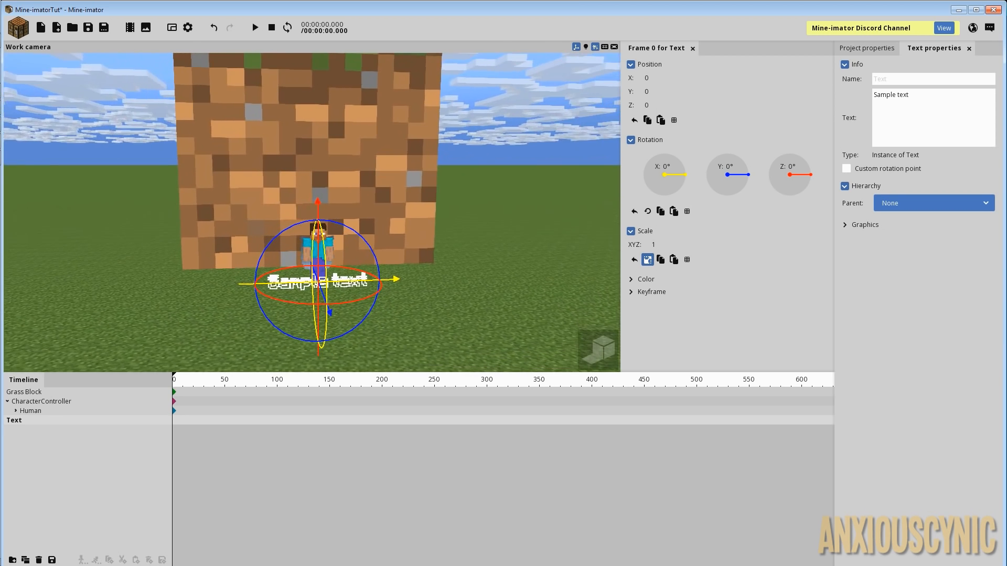
Step: Parent the CharacterController folder to the Text object in the timeline
{"action": "left_click", "coordinate": [37, 402]}
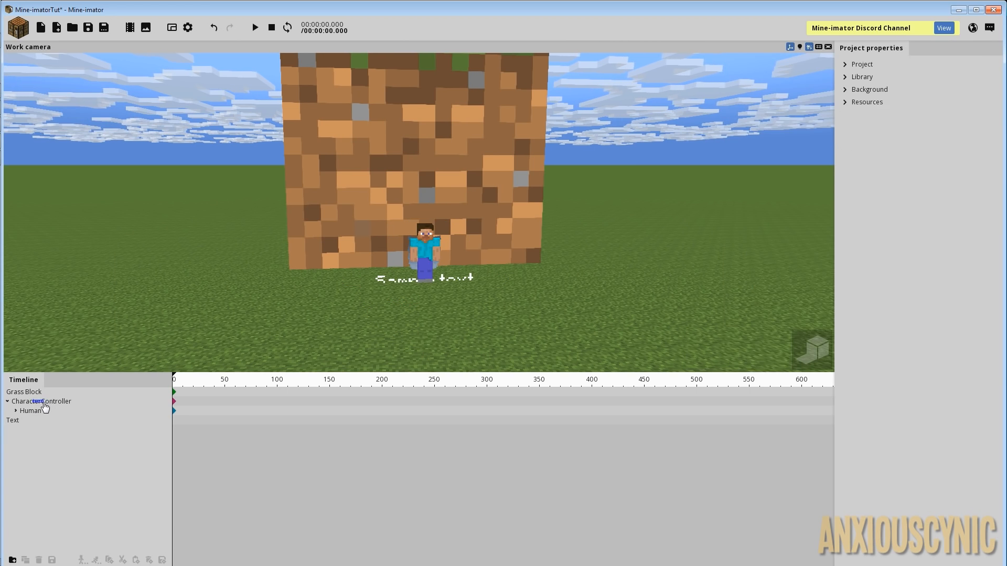
{"action": "left_click_drag", "start_coordinate": [34, 402], "coordinate": [28, 402]}
{"action": "left_click", "coordinate": [7, 402]}
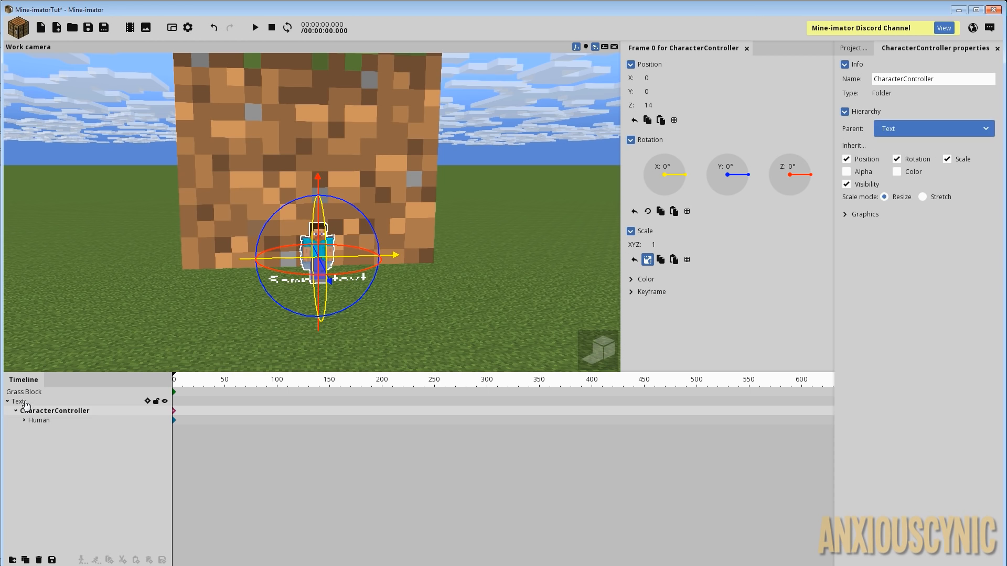
Step: Test the parenting by raising the Text object along Z, and reset its position
{"action": "left_click", "coordinate": [24, 402]}
{"action": "mouse_move", "coordinate": [319, 211]}
{"action": "left_mouse_down"}
{"action": "mouse_move", "coordinate": [314, 173]}
{"action": "mouse_move", "coordinate": [366, 198]}
{"action": "left_mouse_up"}
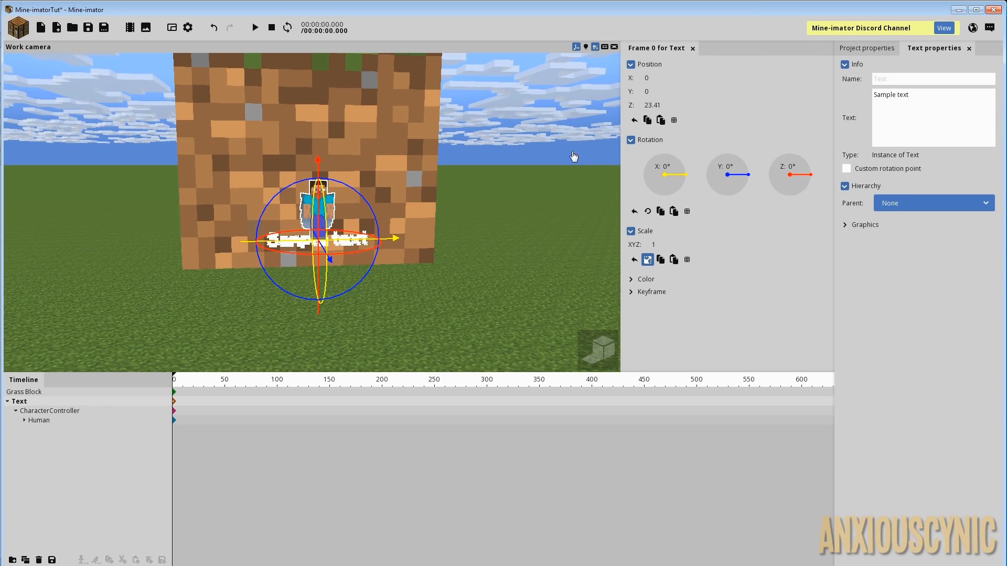
{"action": "left_click", "coordinate": [631, 118]}
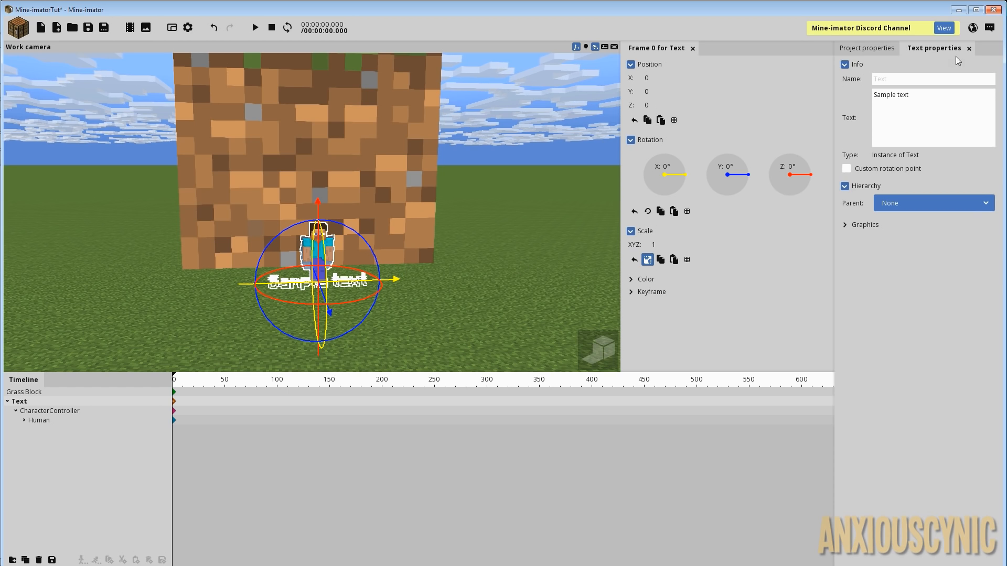
Step: Replace the Text object's sample text with "Forward & Backward"
{"action": "left_click", "coordinate": [923, 99]}
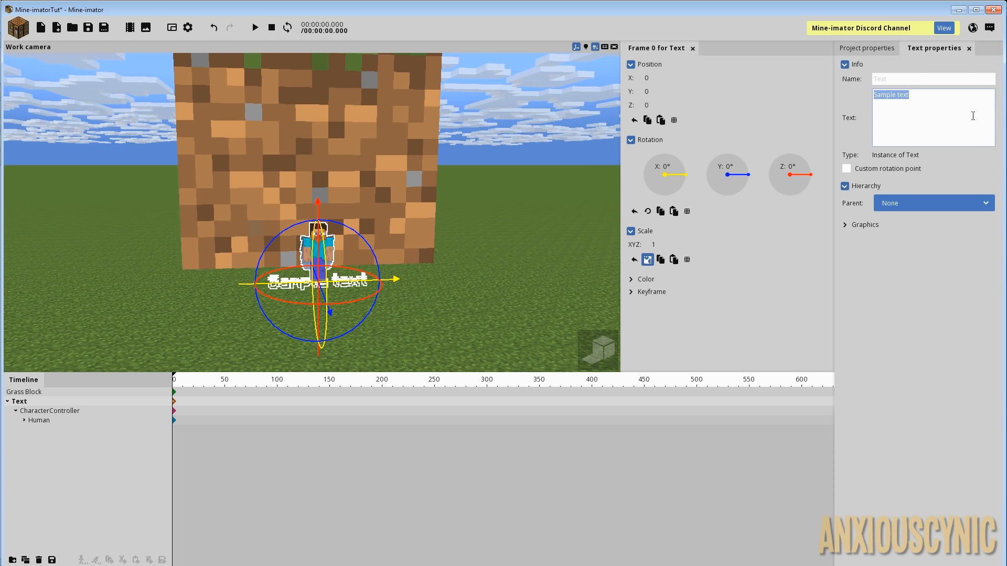
{"action": "type", "text": "Forw"}
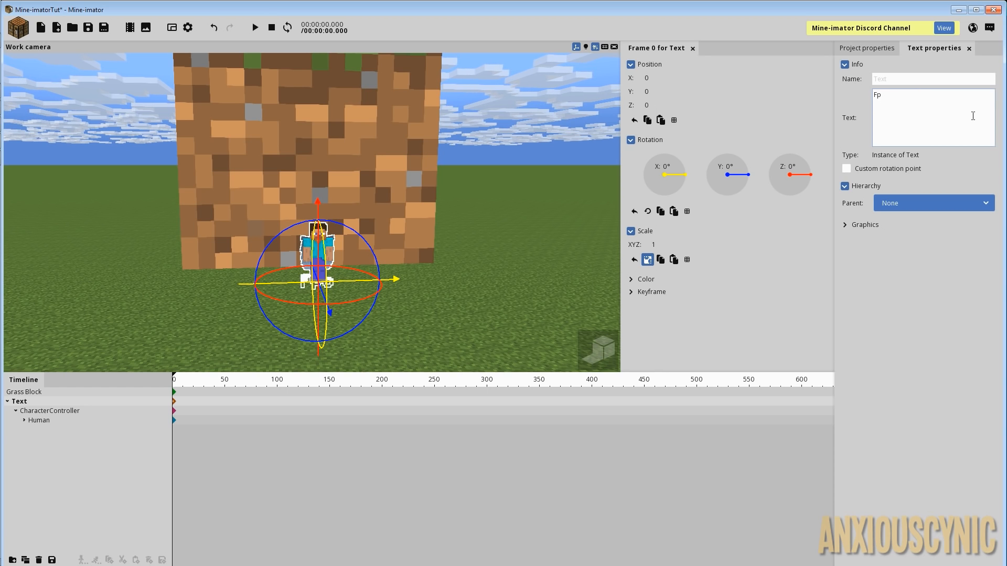
{"action": "type", "text": "ard & "}
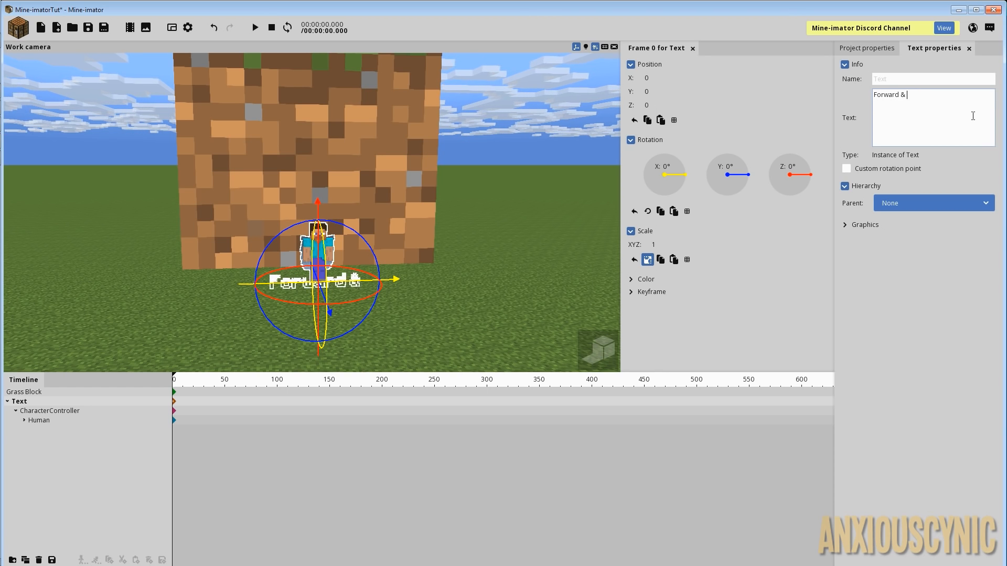
{"action": "type", "text": "Backward"}
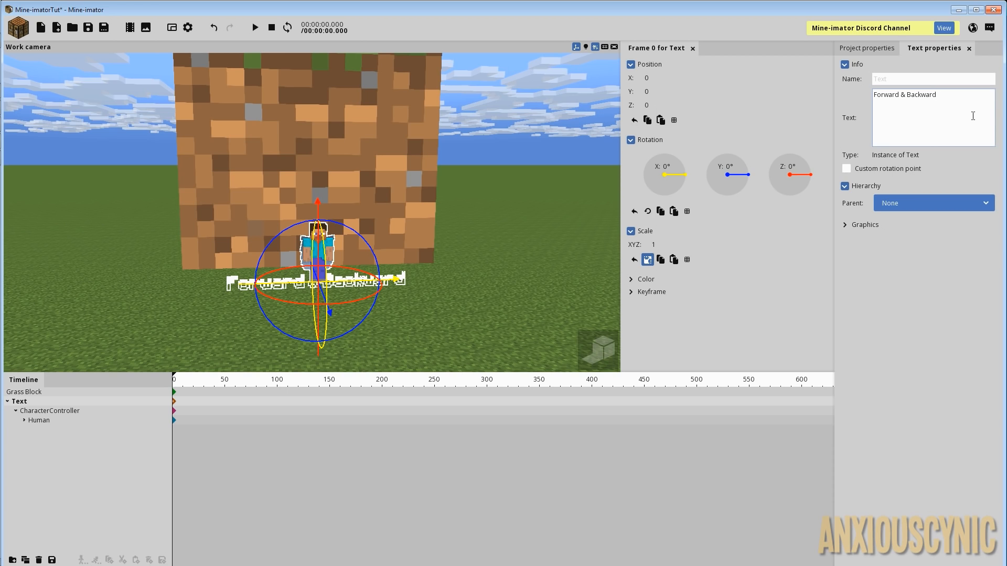
Step: Duplicate the Text object and delete the CharacterController folder inside the copy
{"action": "mouse_move", "coordinate": [488, 196]}
{"action": "left_mouse_down"}
{"action": "mouse_move", "coordinate": [398, 198]}
{"action": "mouse_move", "coordinate": [489, 196]}
{"action": "left_mouse_up"}
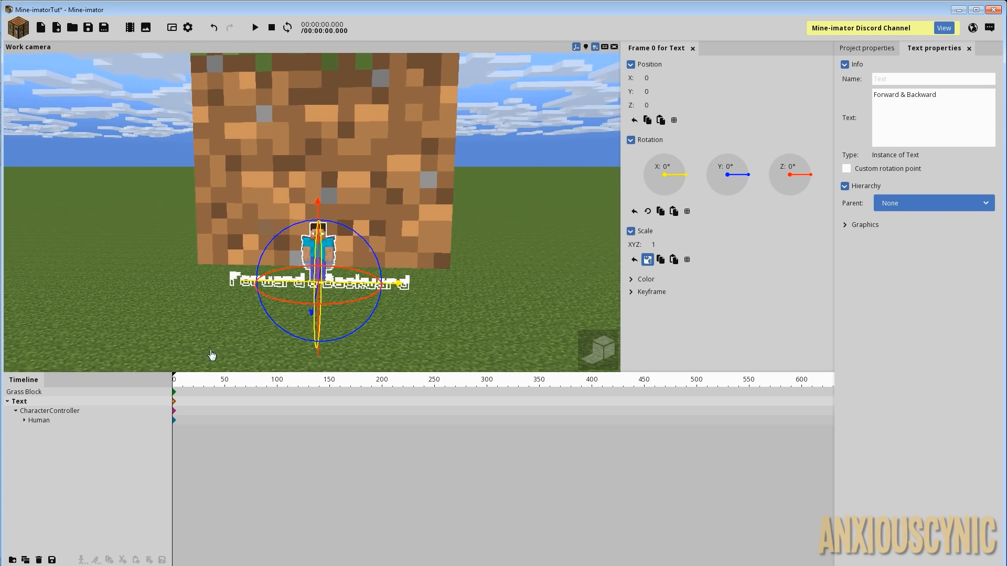
{"action": "left_click", "coordinate": [25, 560]}
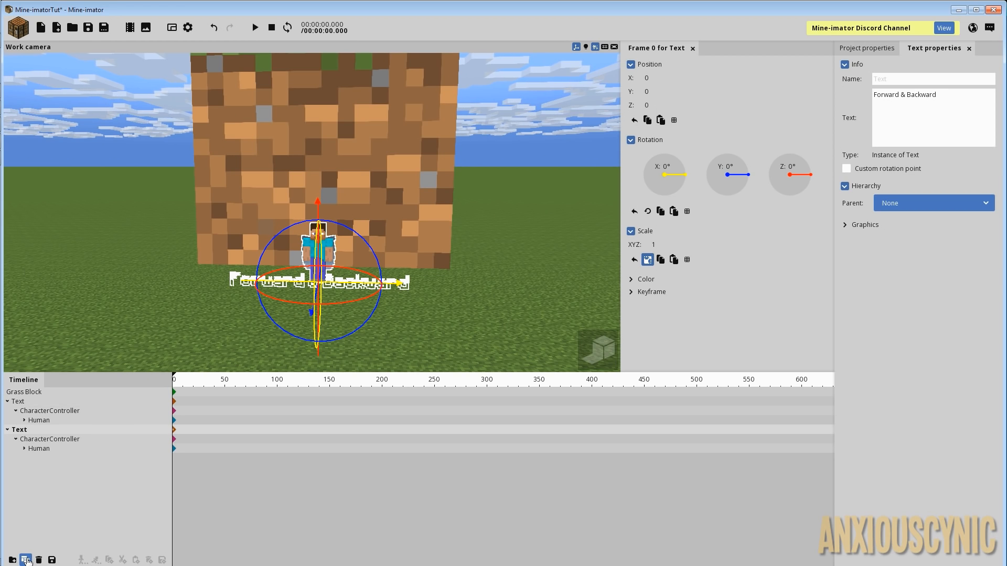
{"action": "left_click", "coordinate": [43, 441]}
{"action": "left_click", "coordinate": [38, 560]}
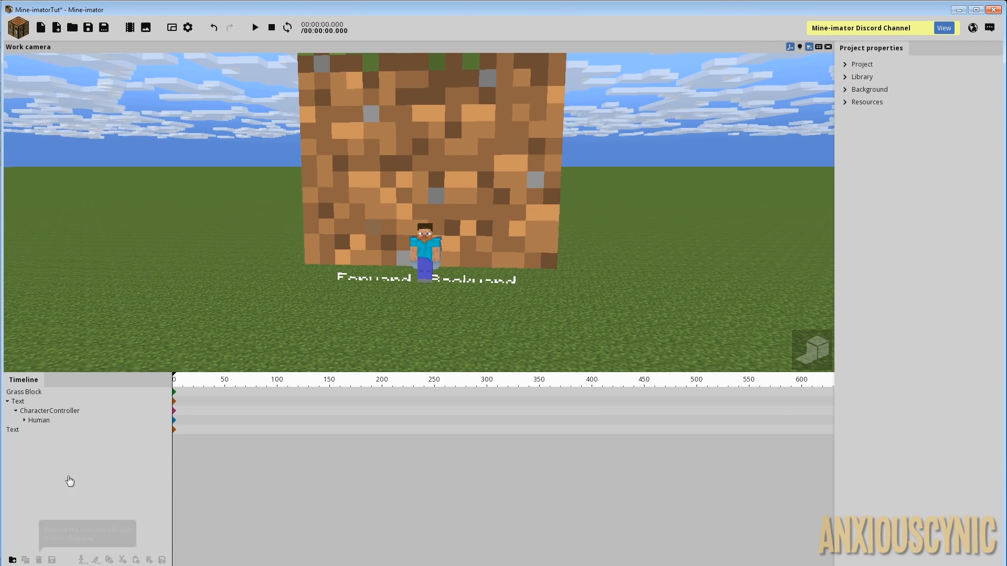
Step: Duplicate the childless Text copy to get another standalone Text object
{"action": "left_click", "coordinate": [22, 431]}
{"action": "right_click_drag", "start_coordinate": [451, 221], "coordinate": [447, 251]}
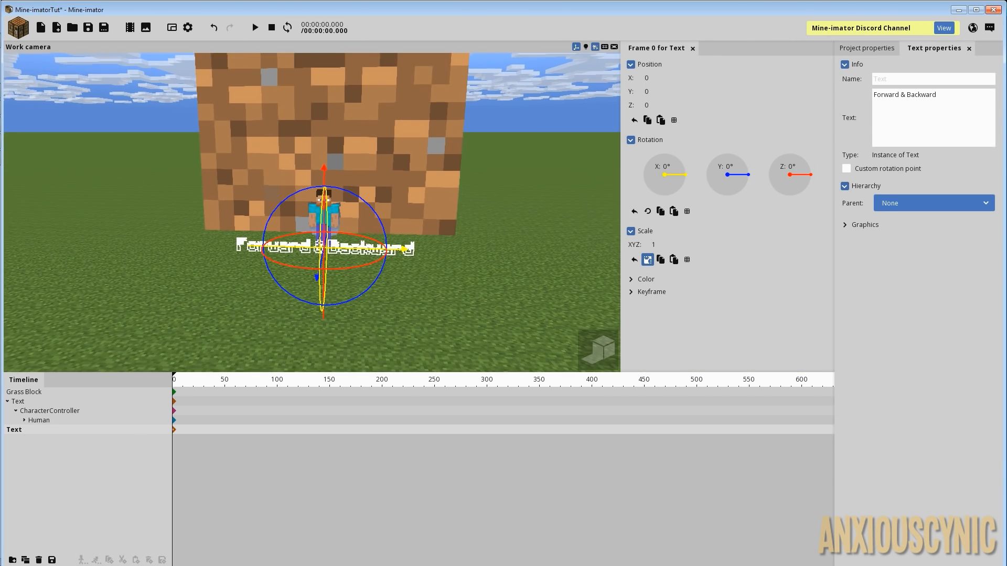
{"action": "scroll", "coordinate": [457, 256], "scroll_direction": "up", "scroll_amount": 3}
{"action": "mouse_move", "coordinate": [301, 344]}
{"action": "left_mouse_down"}
{"action": "mouse_move", "coordinate": [225, 352]}
{"action": "mouse_move", "coordinate": [301, 344]}
{"action": "left_mouse_up"}
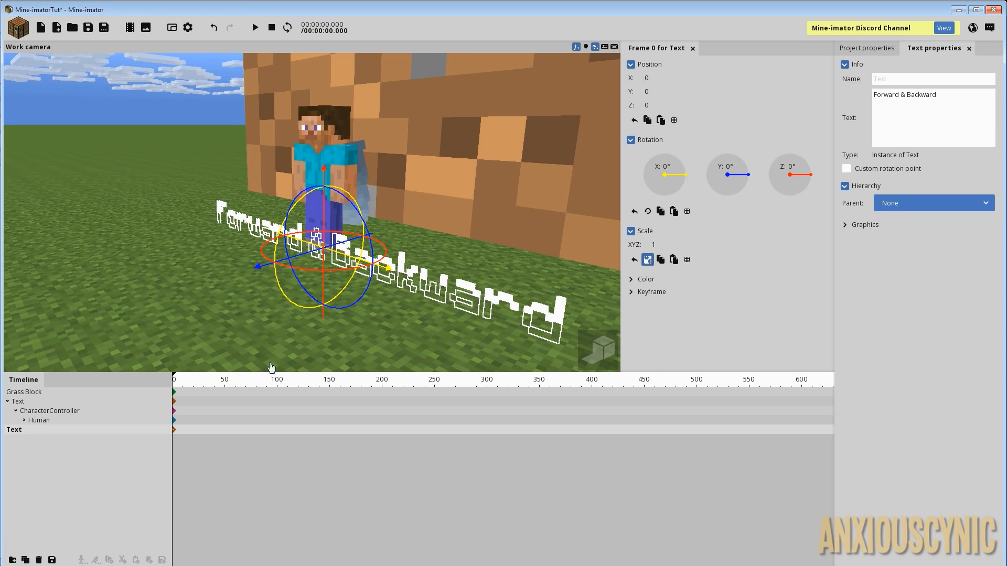
{"action": "left_click", "coordinate": [25, 559]}
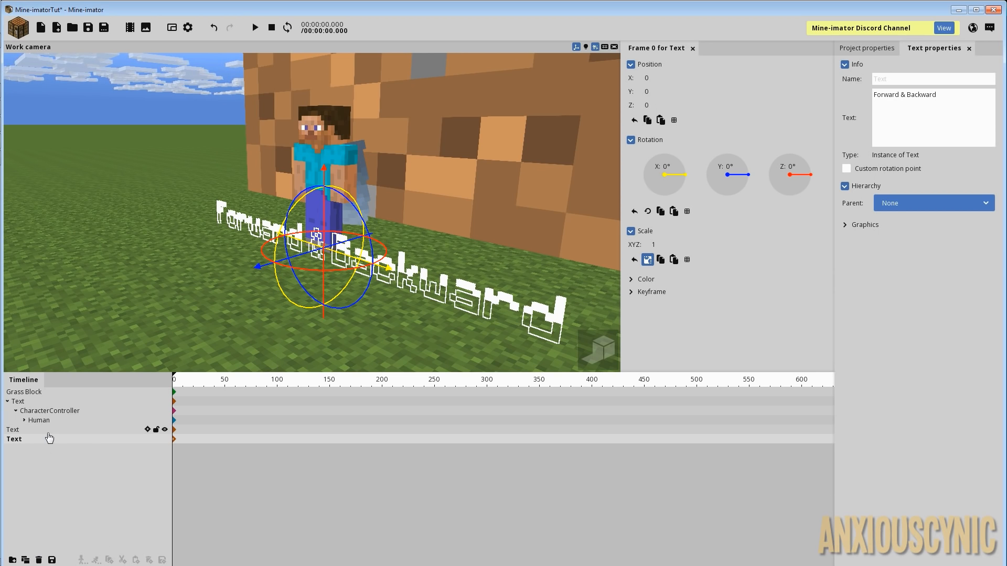
Step: Name the Text object that holds the CharacterController folder "Forward & Back"
{"action": "left_click", "coordinate": [18, 430]}
{"action": "left_click", "coordinate": [26, 401]}
{"action": "left_click", "coordinate": [899, 78]}
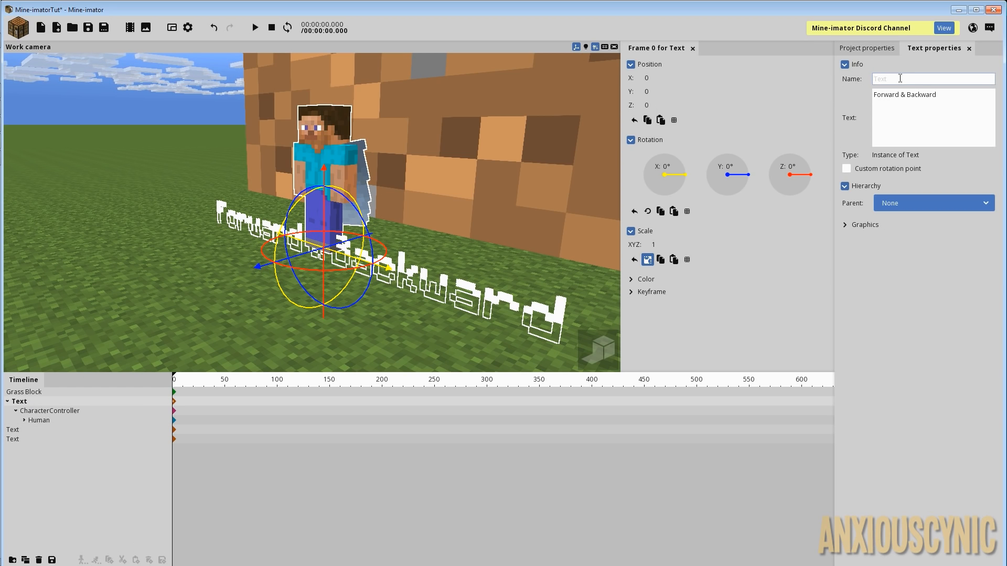
{"action": "type", "text": "Forward"}
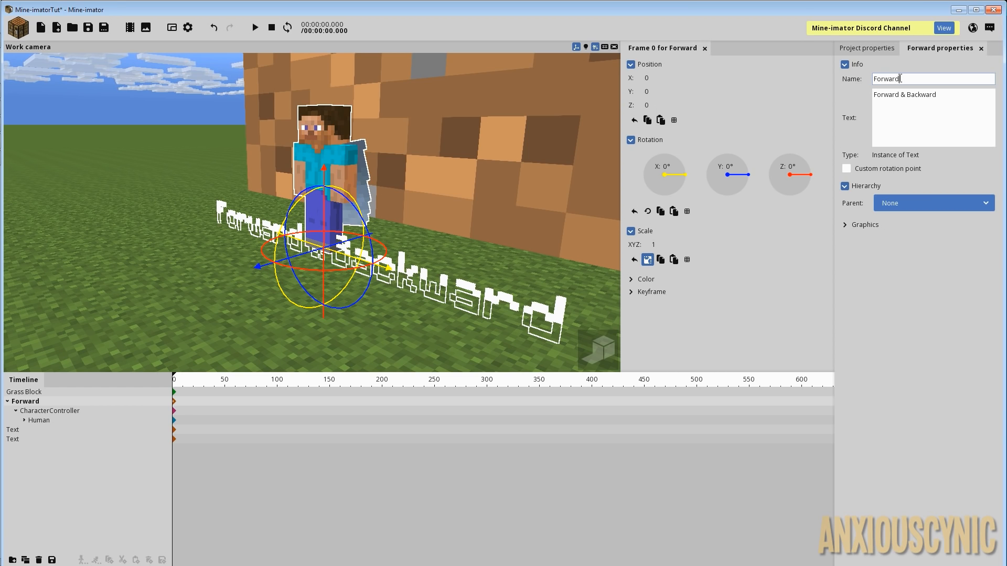
{"action": "type", "text": " & Back"}
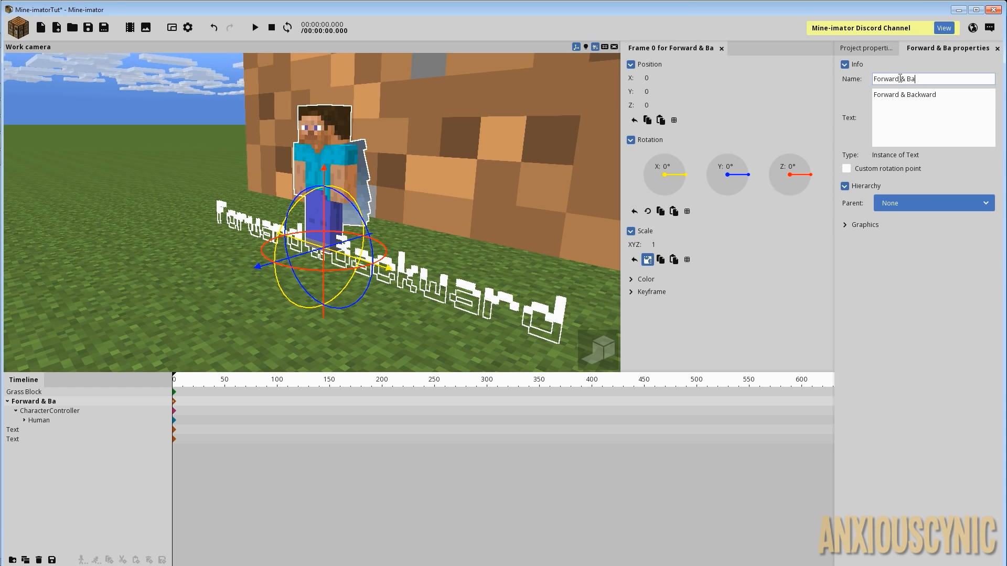
Step: Change the displayed text of the Forward & Back object to "Forward - Backward"
{"action": "left_click", "coordinate": [905, 93]}
{"action": "key", "text": "Left"}
{"action": "key", "text": "Left"}
{"action": "key", "text": "Left"}
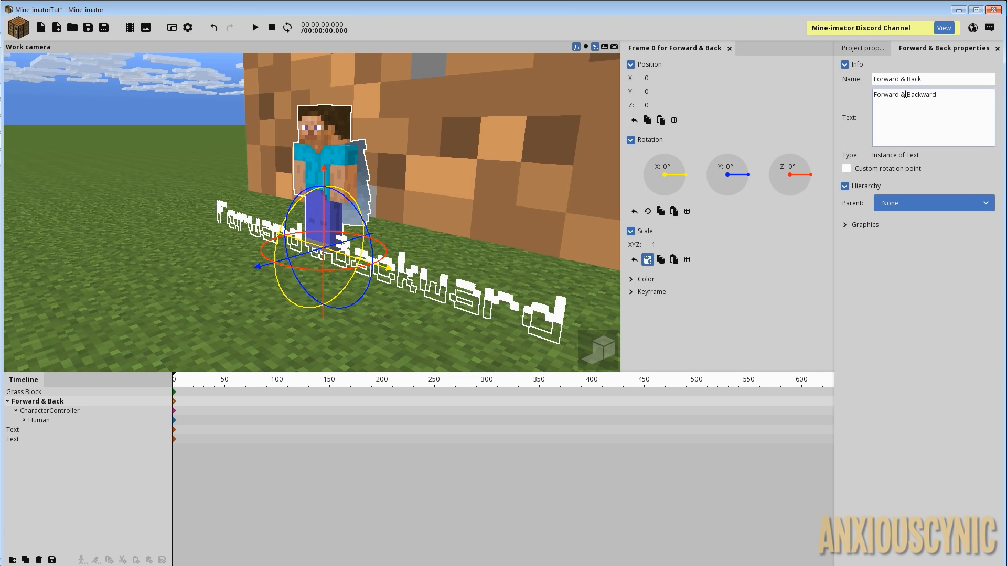
{"action": "key", "text": "BackSpace"}
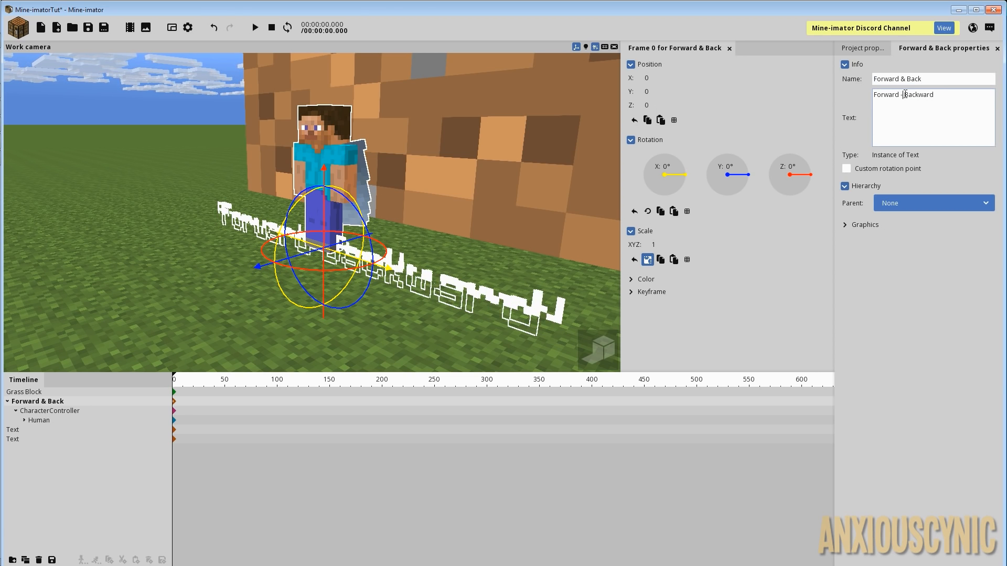
{"action": "type", "text": "-"}
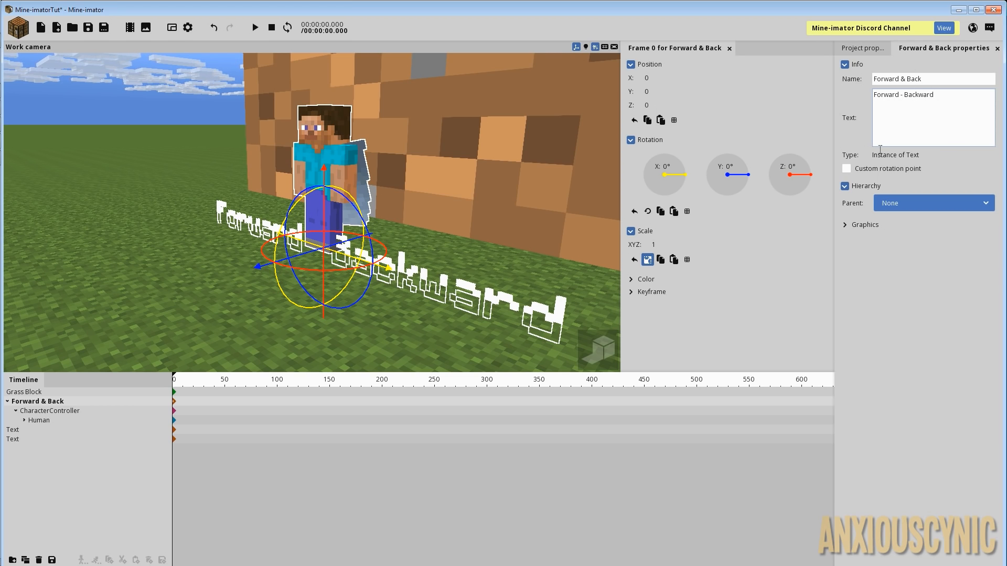
Step: Parent one Text copy to Forward & Back and nest the other Text copy under that first copy
{"action": "left_click", "coordinate": [26, 430]}
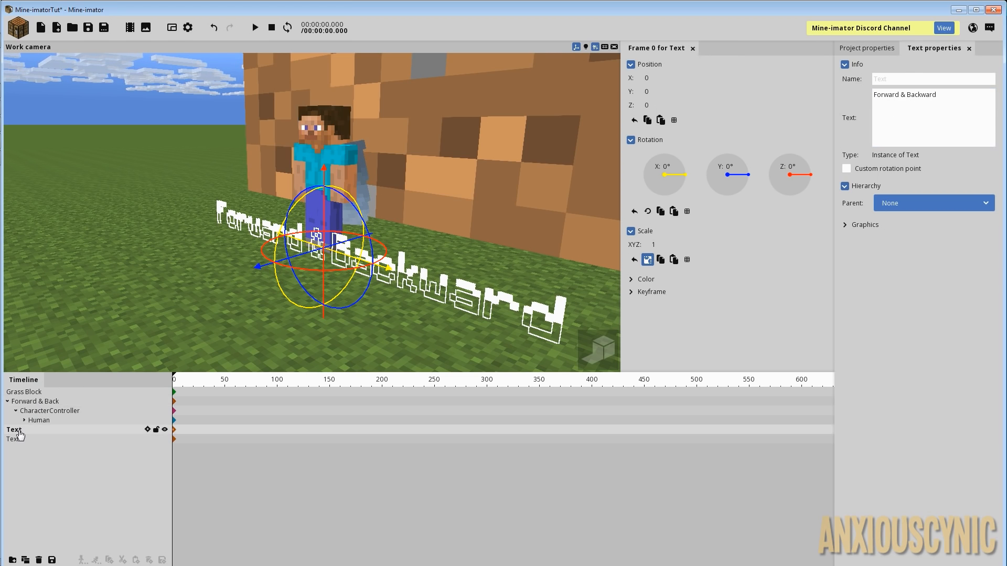
{"action": "left_click_drag", "start_coordinate": [17, 433], "coordinate": [41, 398]}
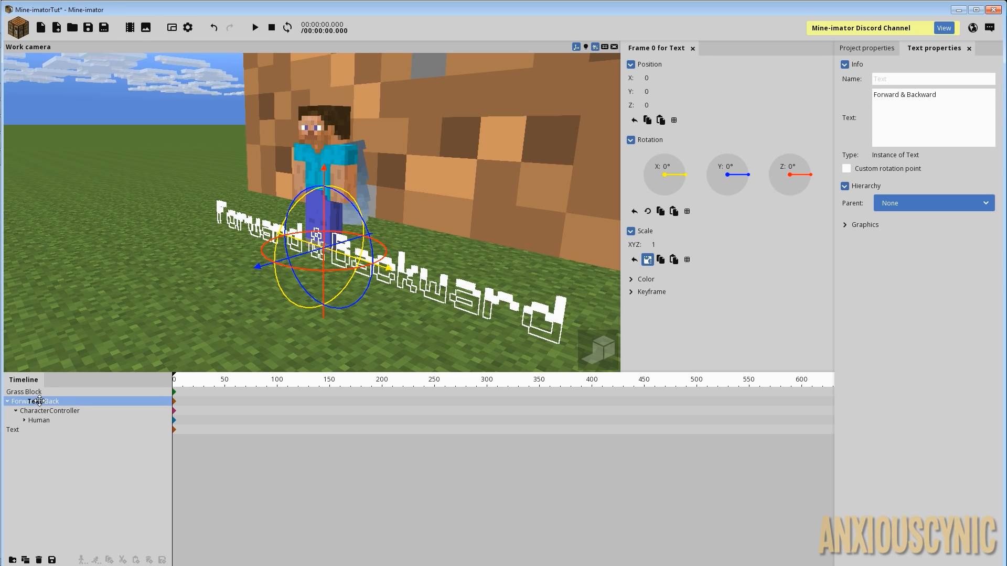
{"action": "left_click_drag", "start_coordinate": [39, 401], "coordinate": [39, 402]}
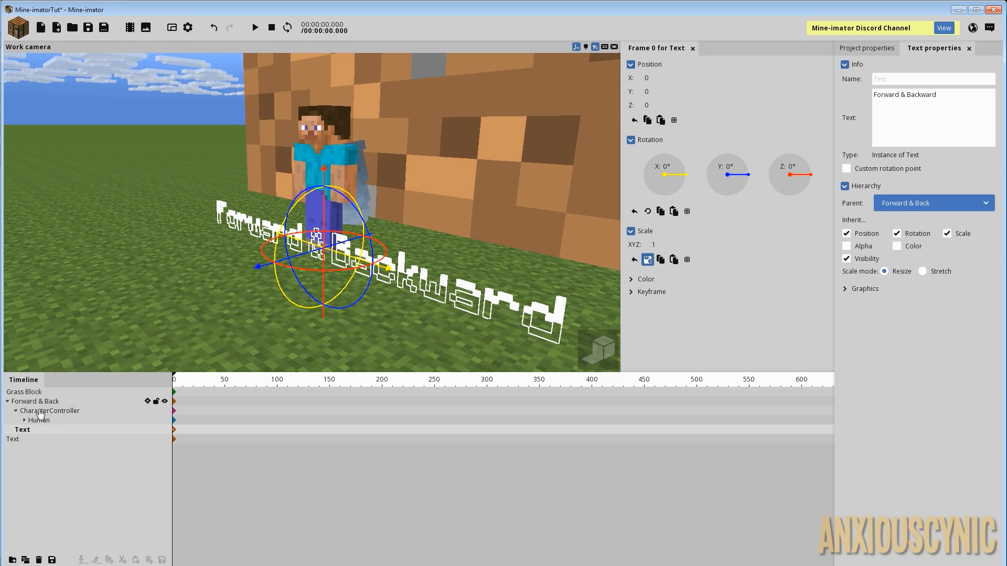
{"action": "left_click", "coordinate": [16, 440]}
{"action": "left_click_drag", "start_coordinate": [12, 443], "coordinate": [31, 401]}
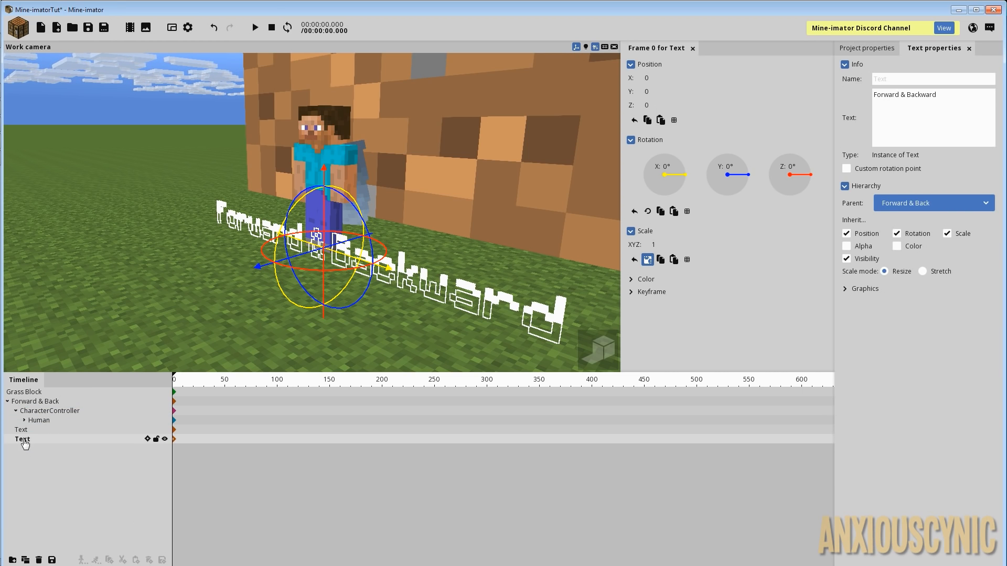
{"action": "left_click_drag", "start_coordinate": [23, 443], "coordinate": [27, 433]}
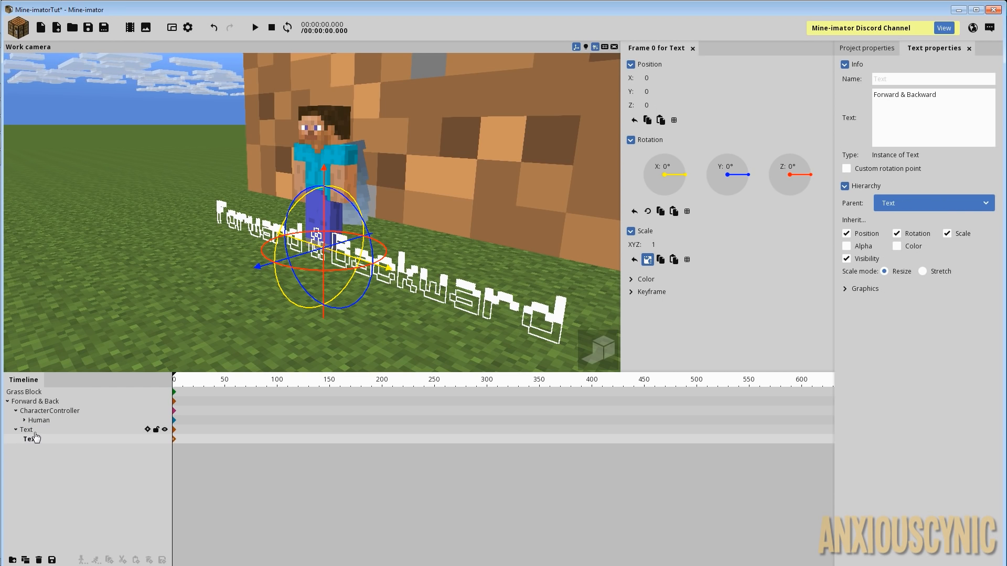
Step: Parent the CharacterController folder to the innermost Text object and save the project
{"action": "left_click", "coordinate": [37, 411]}
{"action": "left_click_drag", "start_coordinate": [36, 414], "coordinate": [47, 423]}
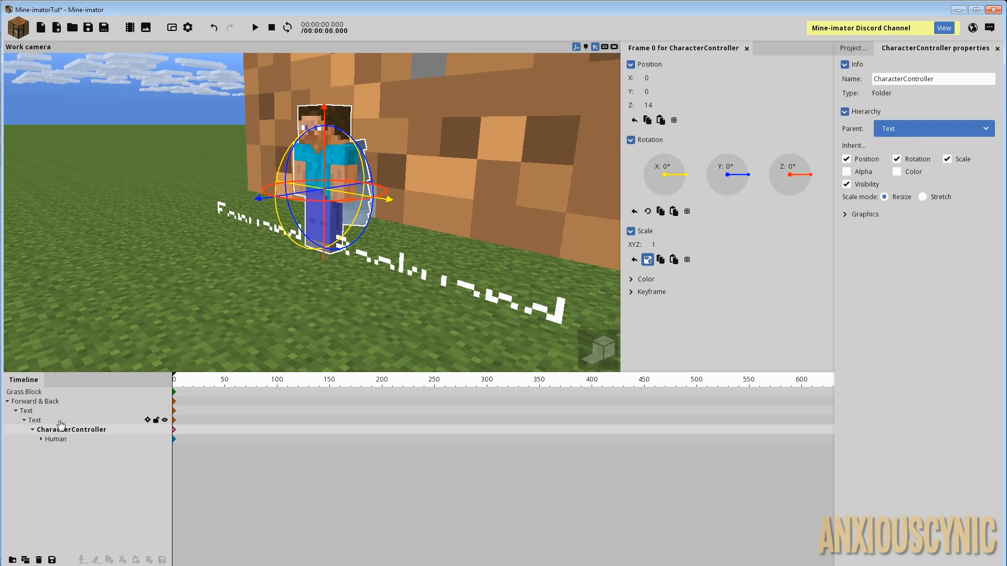
{"action": "left_click", "coordinate": [24, 395]}
{"action": "left_click", "coordinate": [24, 401]}
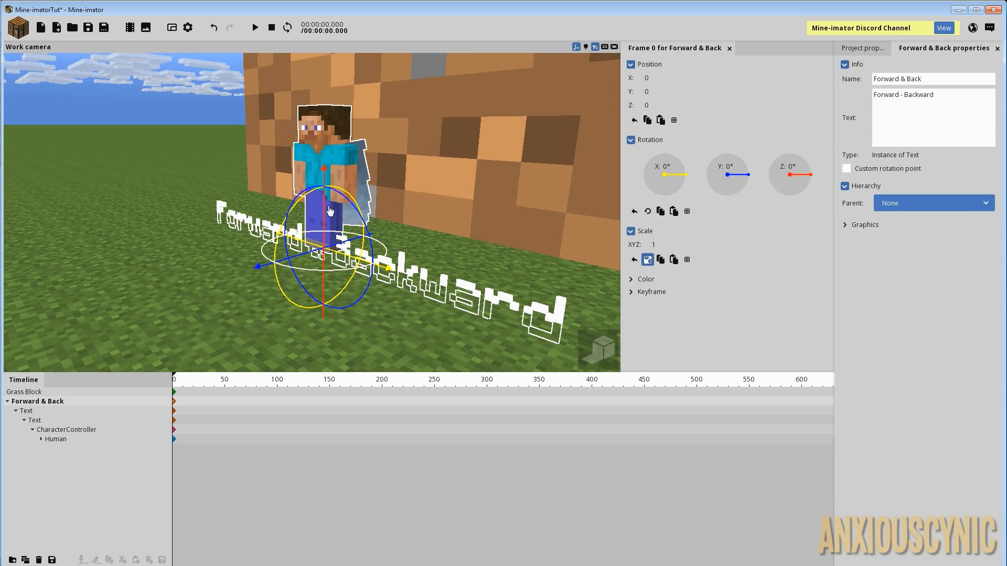
{"action": "left_click", "coordinate": [27, 411]}
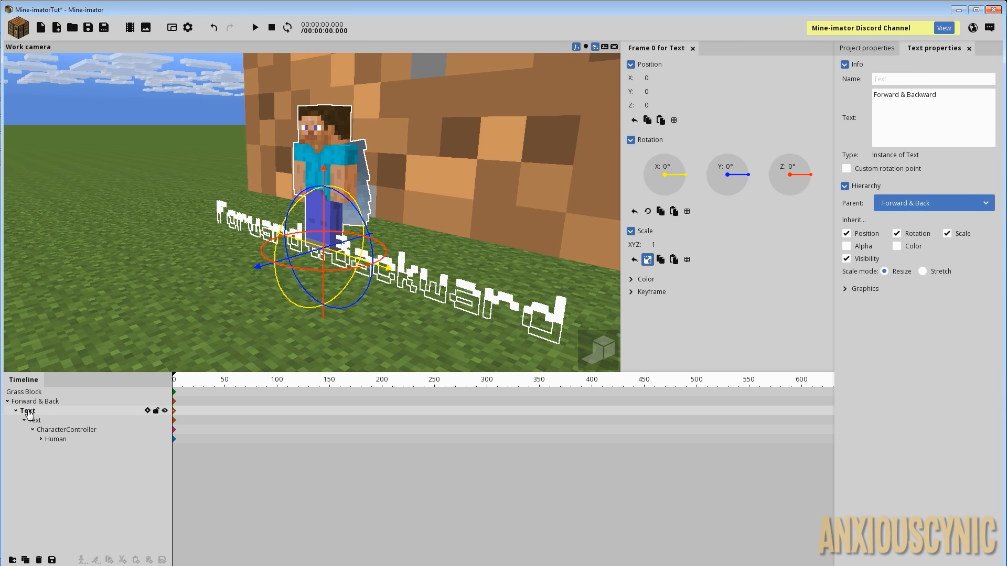
{"action": "key", "text": "ctrl+s"}
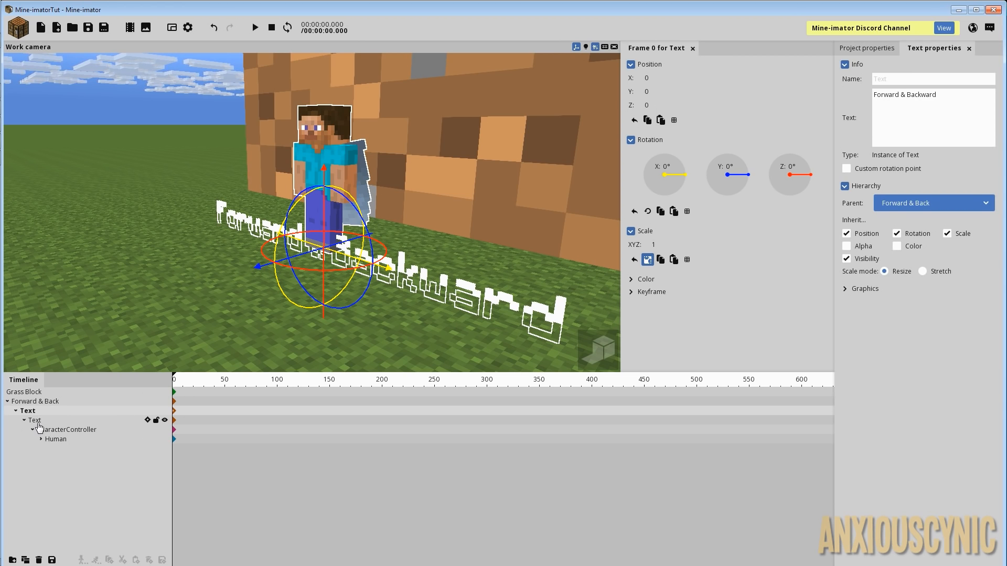
Step: Name the Text object directly under Forward & Back "Up & Down"
{"action": "left_click", "coordinate": [38, 422]}
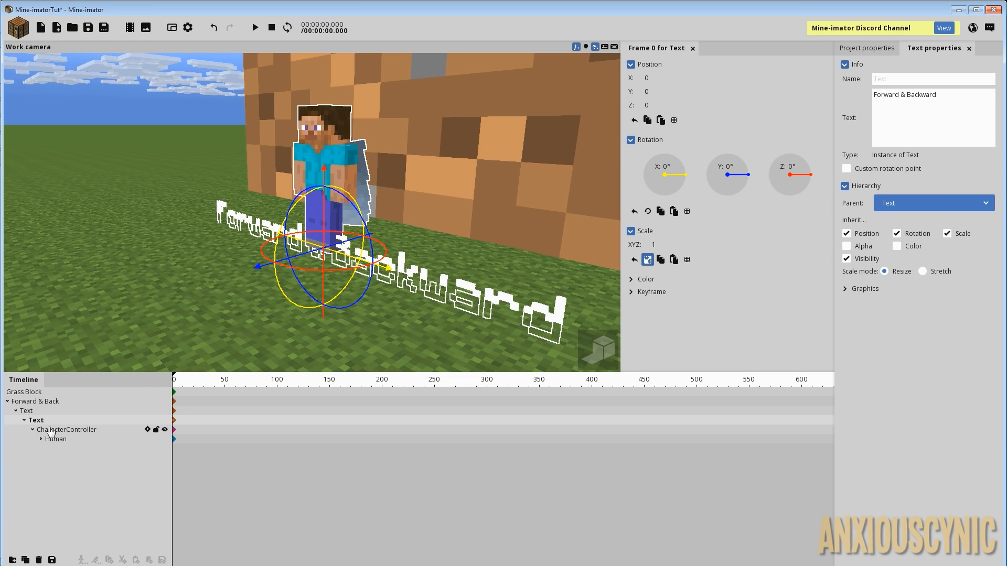
{"action": "left_click_drag", "start_coordinate": [54, 420], "coordinate": [67, 403]}
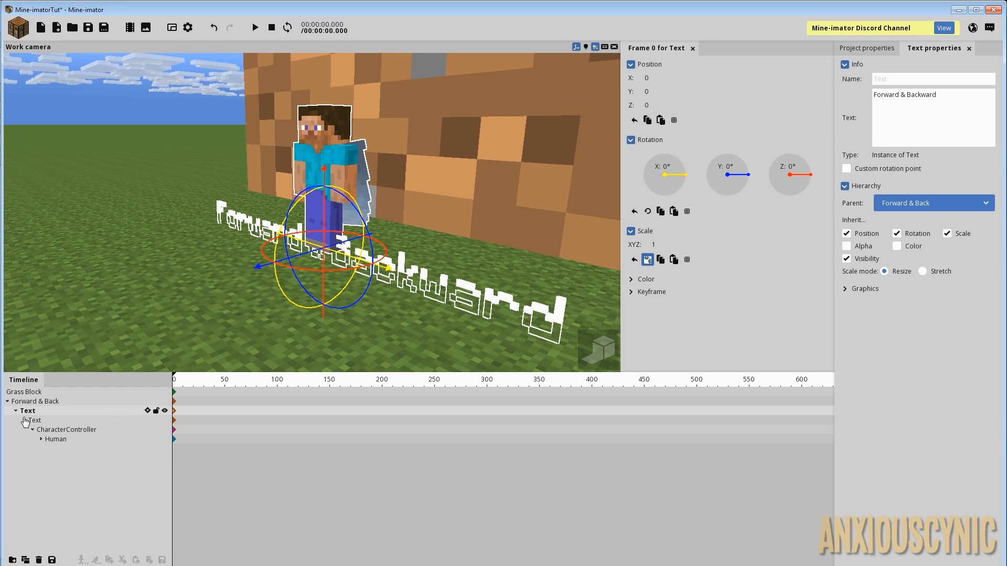
{"action": "left_click", "coordinate": [895, 81]}
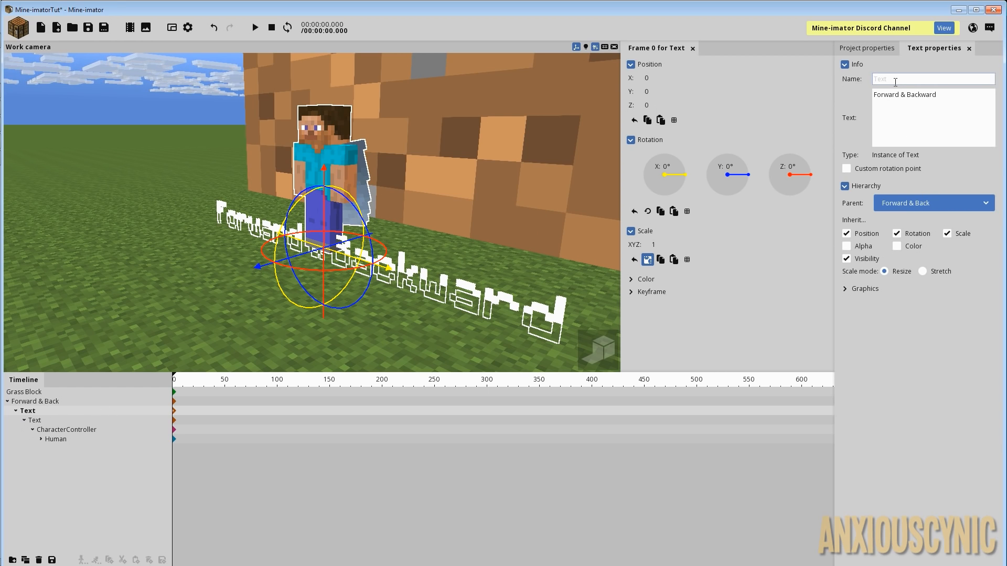
{"action": "type", "text": "Up"}
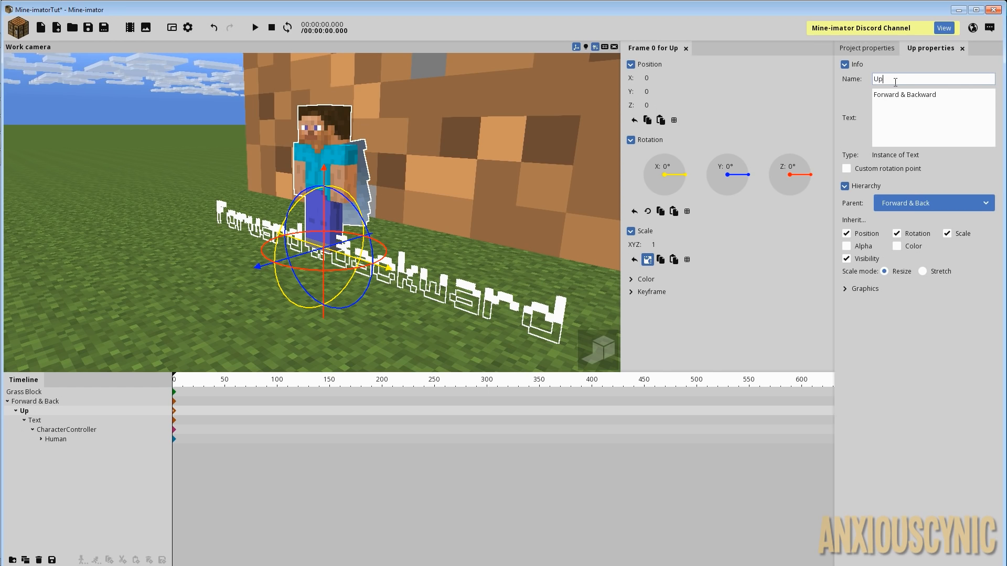
{"action": "type", "text": " & Down"}
Step: Replace the displayed text of the Up & Down object with "Up - Down"
{"action": "left_click", "coordinate": [939, 95]}
{"action": "left_click", "coordinate": [952, 95]}
{"action": "double_click", "coordinate": [951, 94]}
{"action": "left_click_drag", "start_coordinate": [938, 95], "coordinate": [866, 94]}
{"action": "type", "text": "Up - Down"}
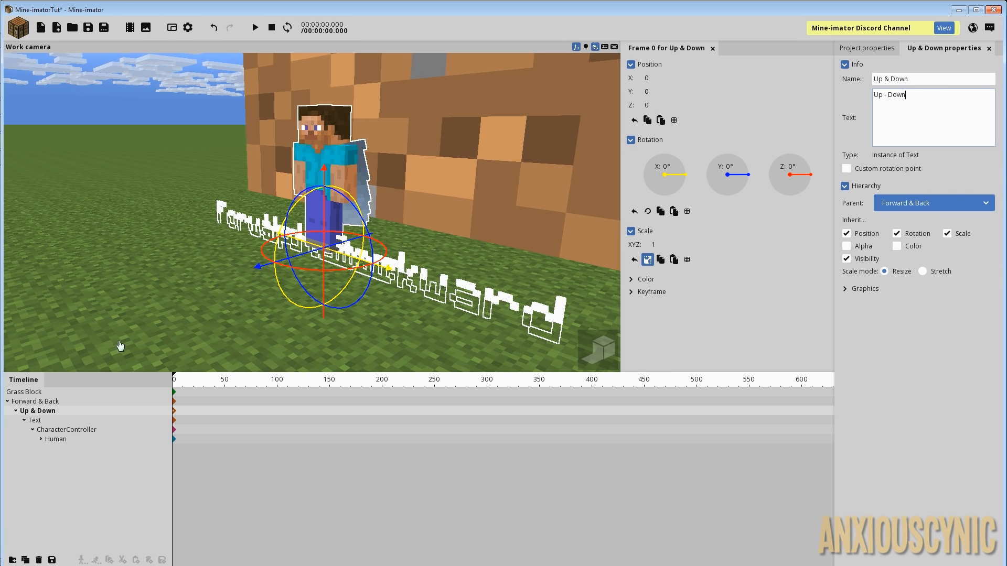
Step: Name the innermost Text object under Up & Down "Side 2 Side" and replace its displayed text with "Side - to - Side"
{"action": "left_click", "coordinate": [35, 421]}
{"action": "left_click", "coordinate": [915, 78]}
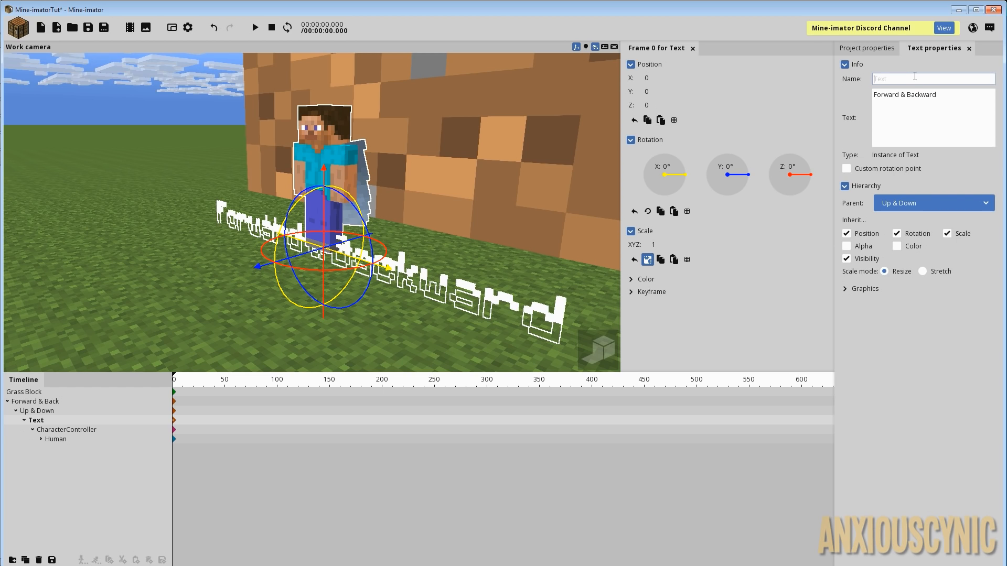
{"action": "type", "text": "Side"}
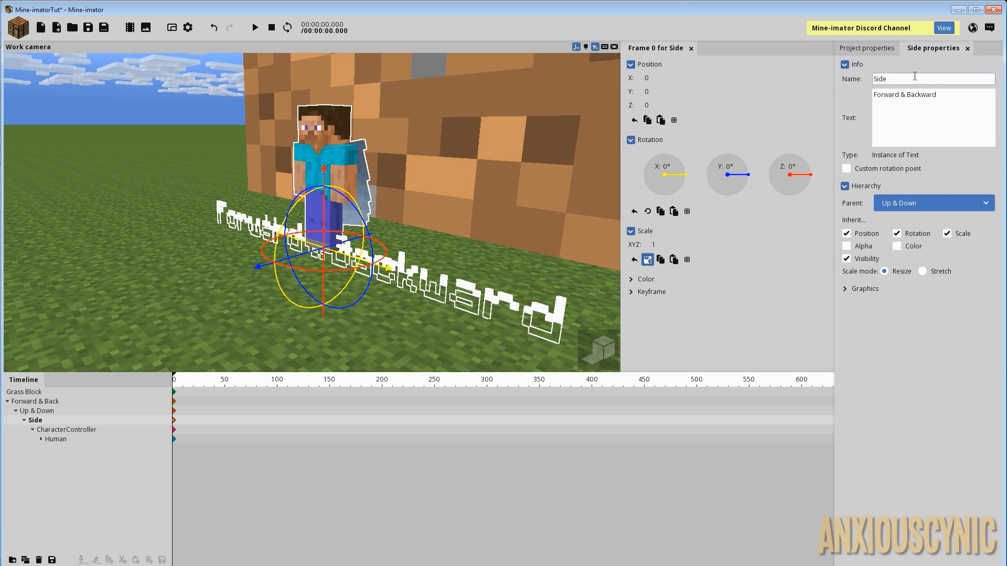
{"action": "type", "text": " 2 Sid"}
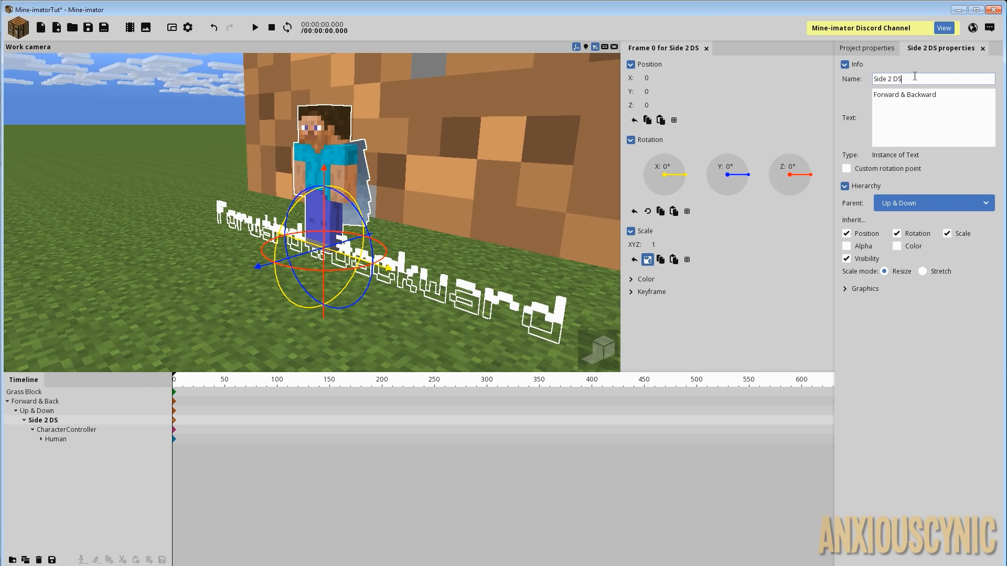
{"action": "type", "text": "e"}
{"action": "key", "text": "Tab"}
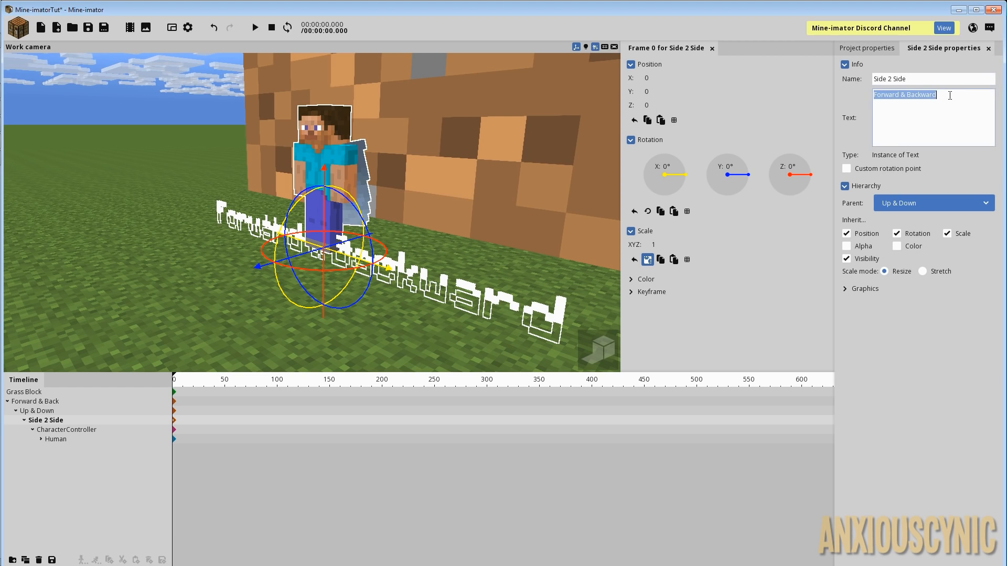
{"action": "type", "text": "Side - to - Side"}
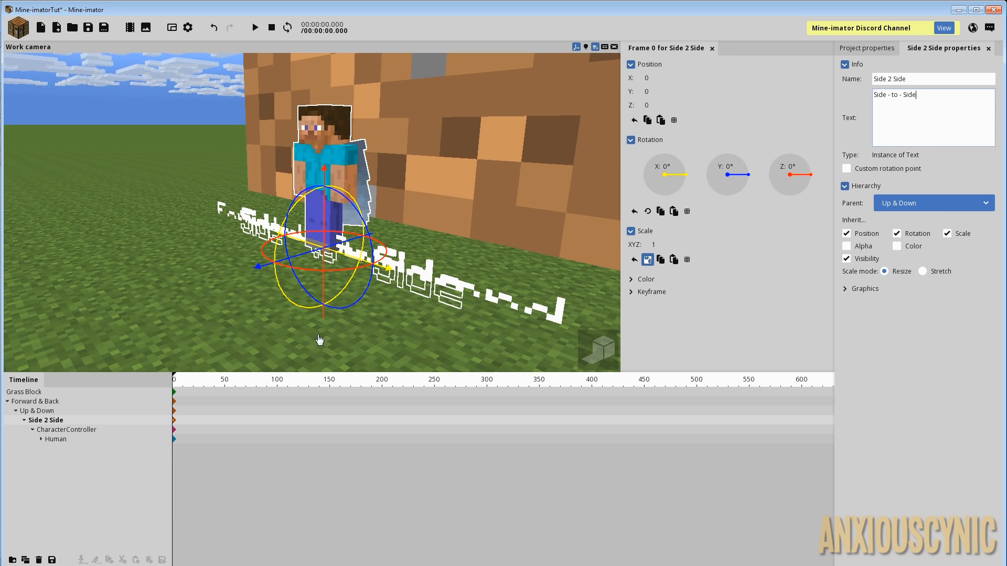
Step: Turn off visibility inheritance for the CharacterController folder
{"action": "left_click", "coordinate": [45, 402]}
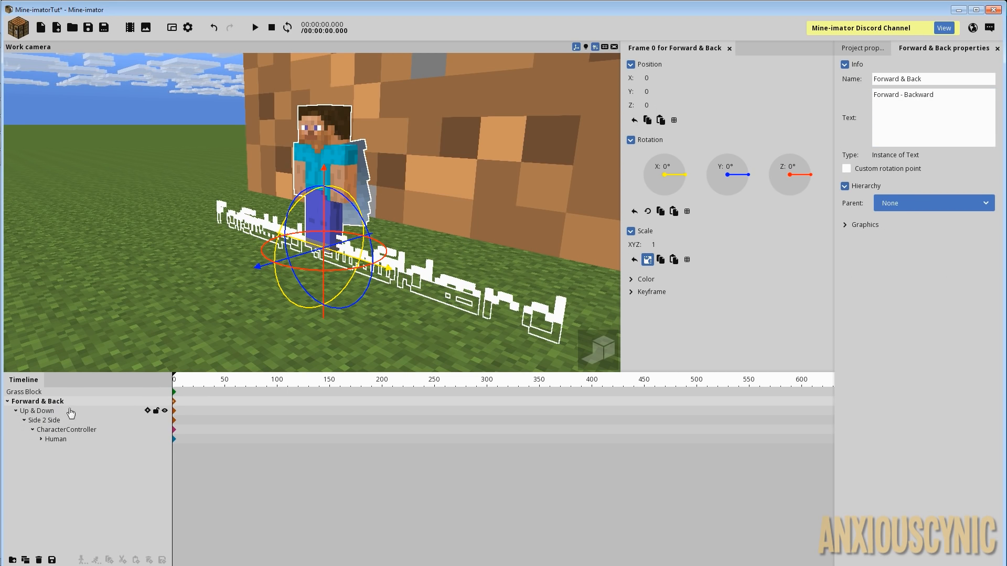
{"action": "left_click", "coordinate": [93, 431]}
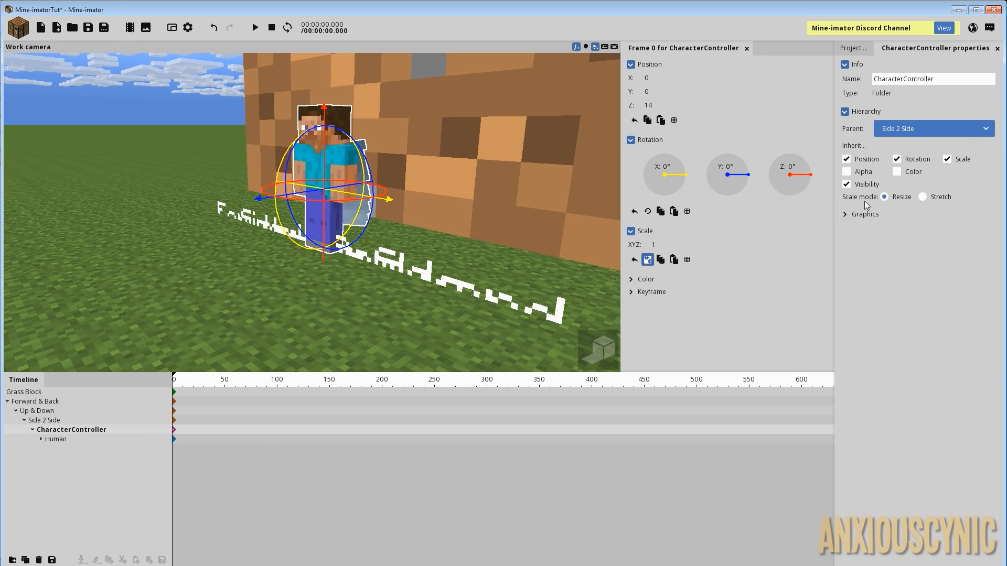
{"action": "left_click", "coordinate": [846, 185]}
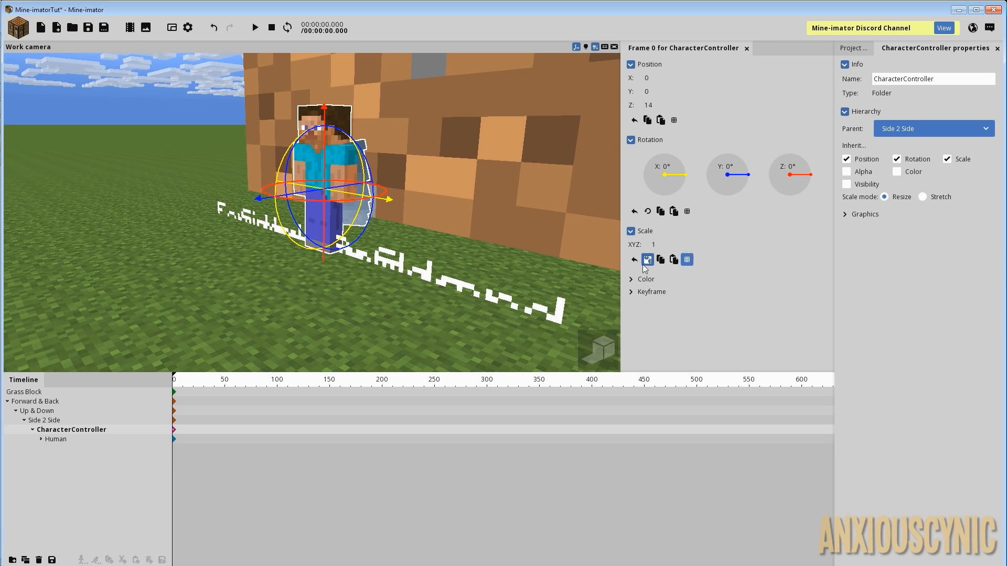
Step: Hide the Forward & Back object through its keyframe visibility setting and make it visible again
{"action": "left_click", "coordinate": [649, 295]}
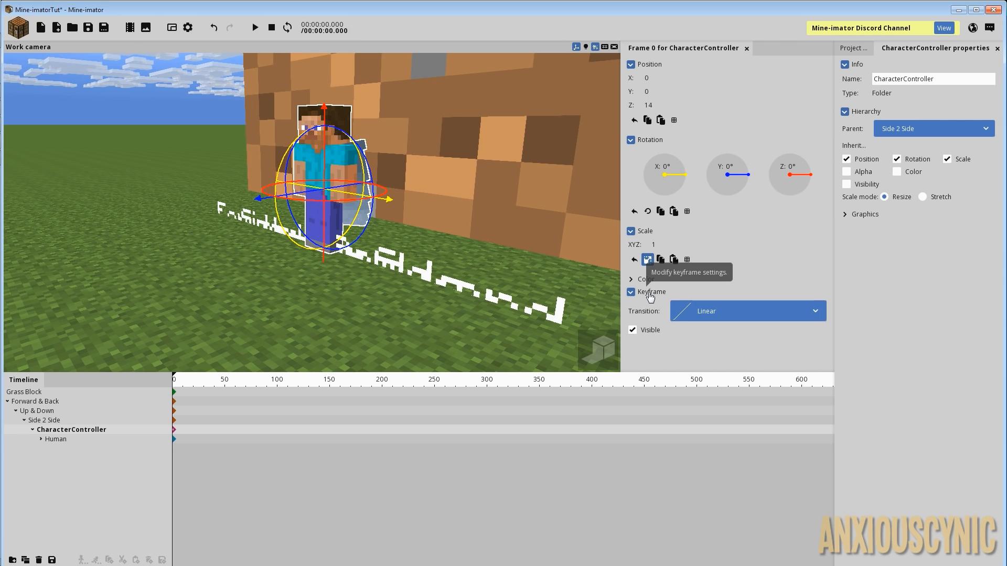
{"action": "left_click", "coordinate": [58, 404]}
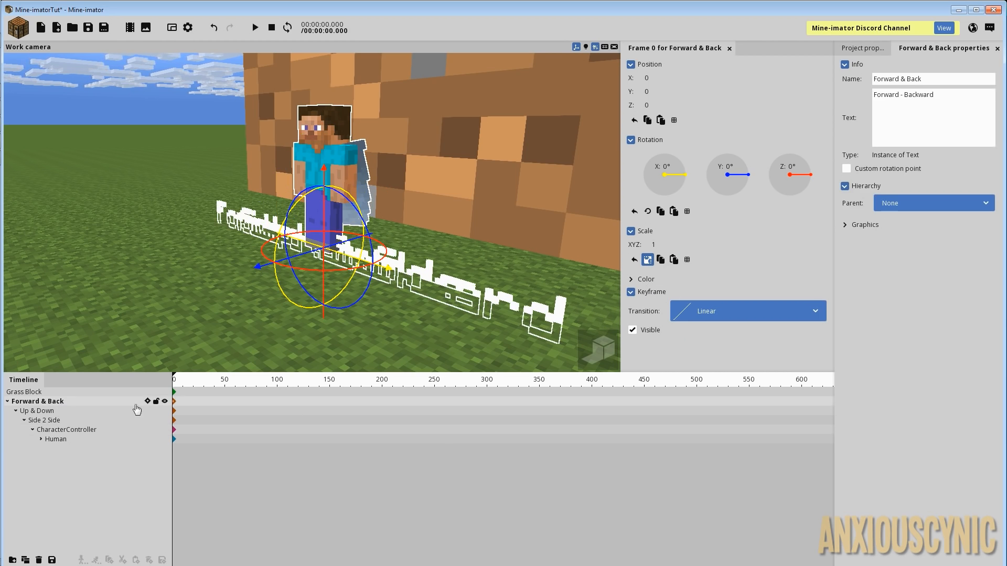
{"action": "left_click", "coordinate": [632, 331]}
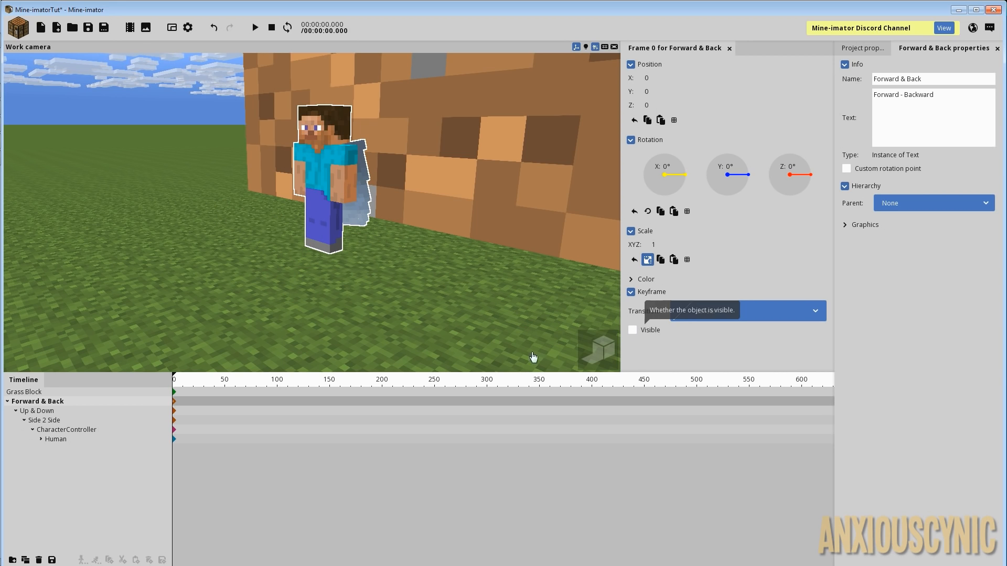
{"action": "left_click", "coordinate": [632, 330]}
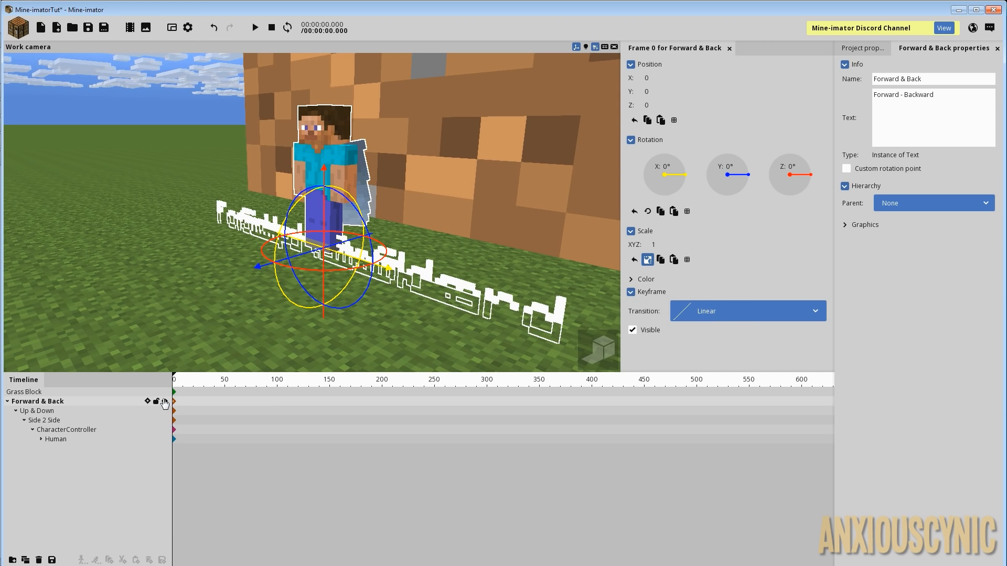
Step: Temporarily hide the three text objects in the timeline while keeping CharacterController shown, and unhide them again
{"action": "left_click", "coordinate": [164, 401]}
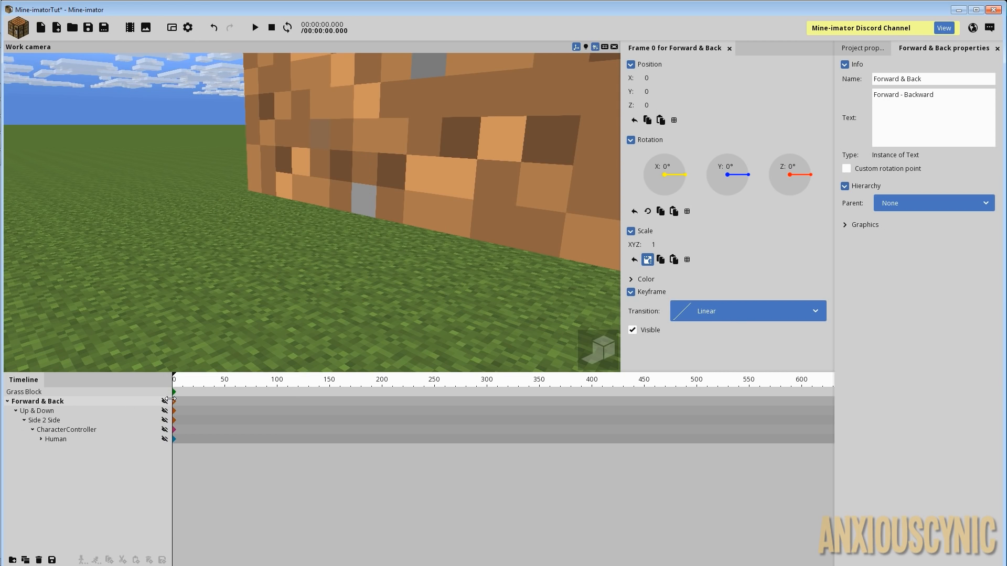
{"action": "left_click", "coordinate": [164, 430]}
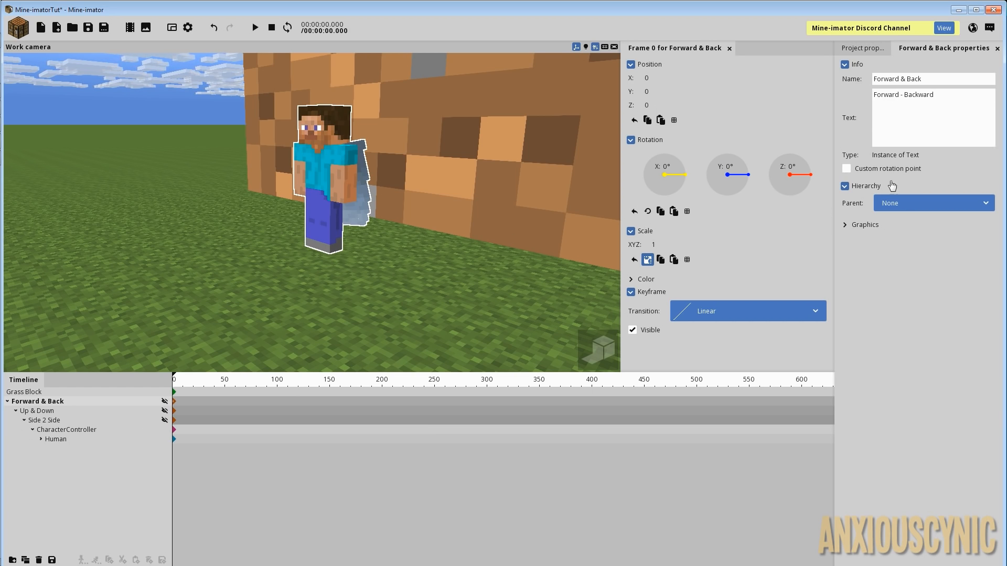
{"action": "left_click", "coordinate": [80, 430]}
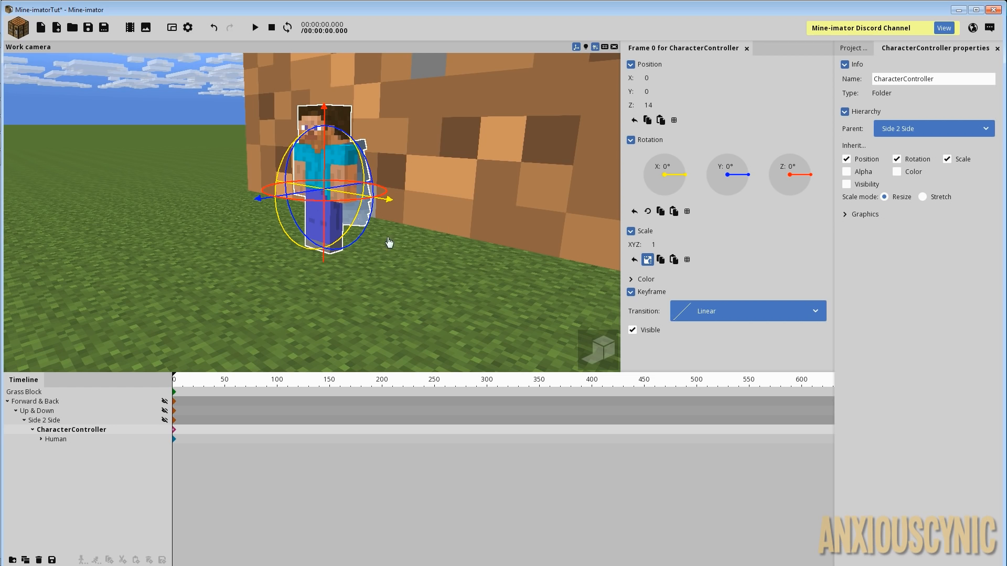
{"action": "left_click", "coordinate": [164, 420]}
{"action": "left_click", "coordinate": [164, 411]}
{"action": "left_click", "coordinate": [165, 401]}
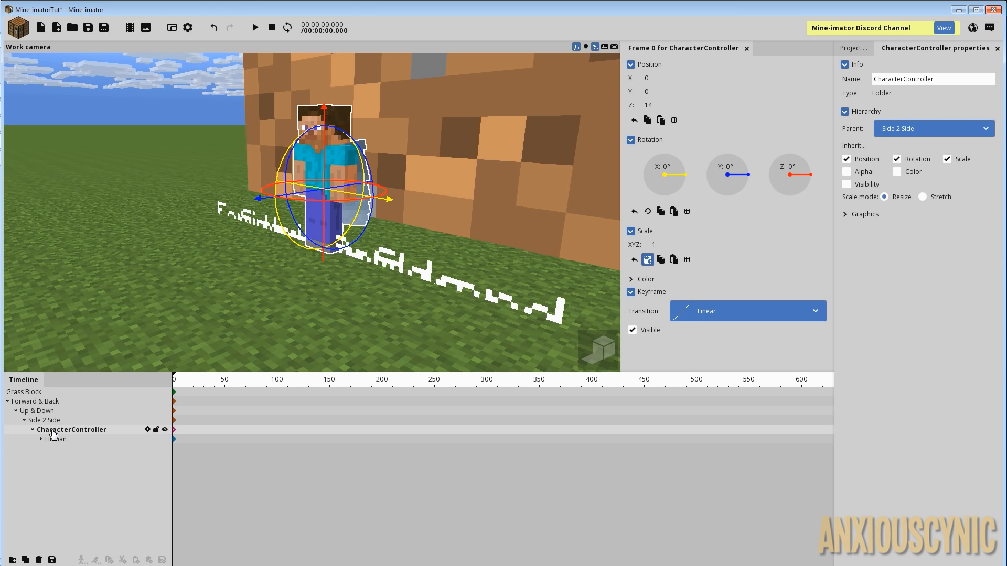
Step: Lower the CharacterController folder to a Z position of -75
{"action": "left_click_drag", "start_coordinate": [325, 114], "coordinate": [358, 349]}
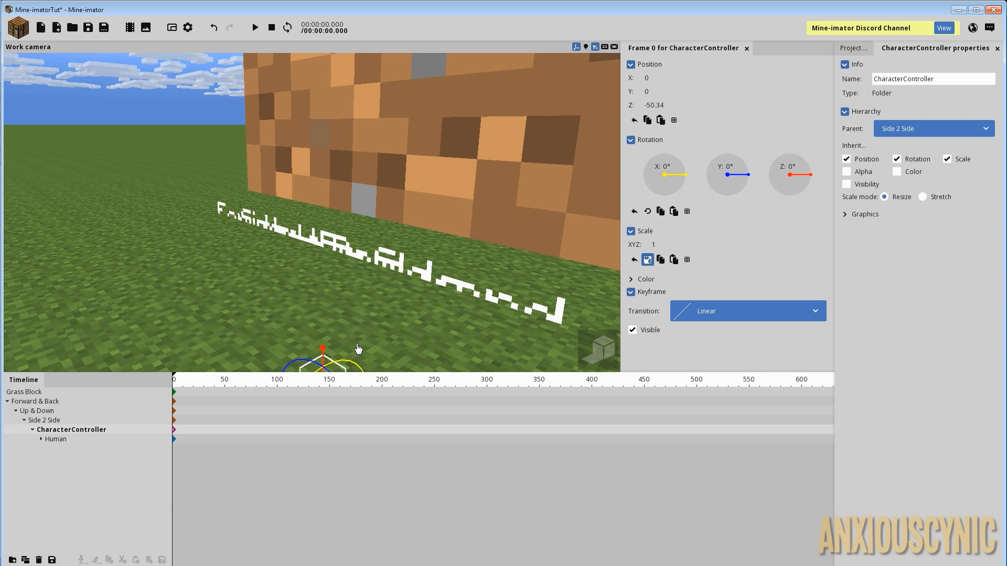
{"action": "left_click", "coordinate": [659, 106]}
{"action": "type", "text": "-75"}
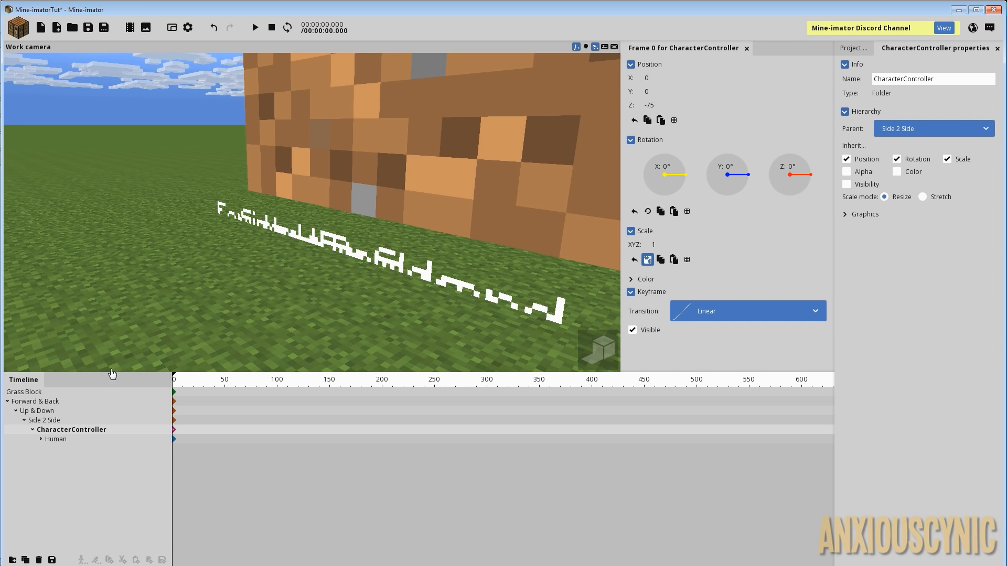
Step: Set the Forward & Back object's Z position to 89 and save the project
{"action": "left_click", "coordinate": [35, 401]}
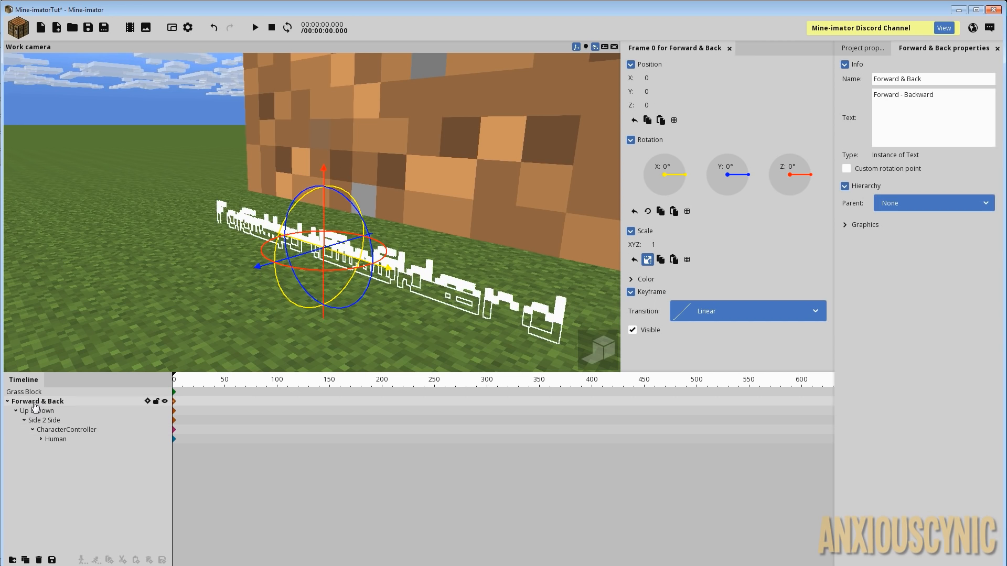
{"action": "left_click", "coordinate": [650, 106]}
{"action": "type", "text": "75"}
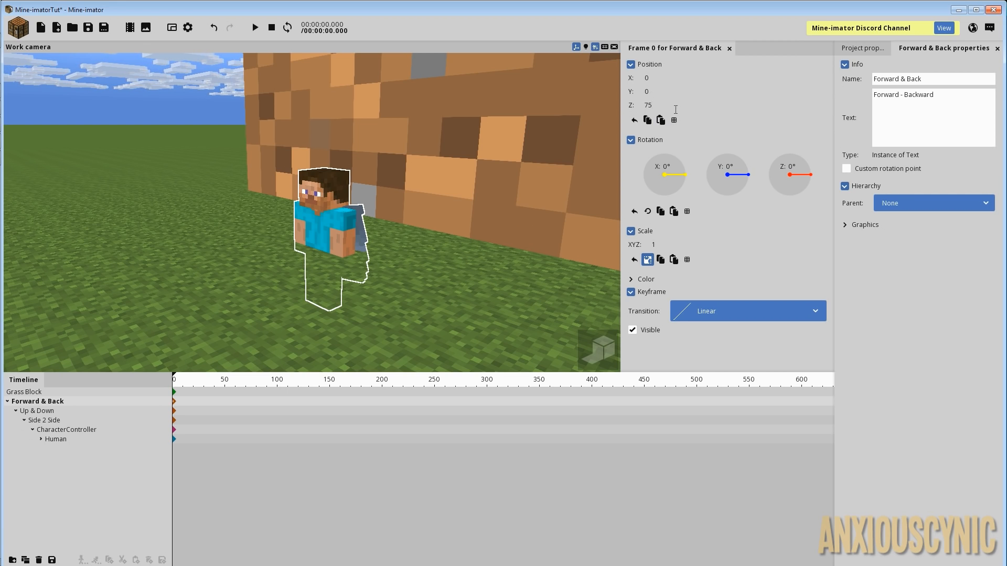
{"action": "key", "text": "BackSpace"}
{"action": "key", "text": "BackSpace"}
{"action": "type", "text": "89"}
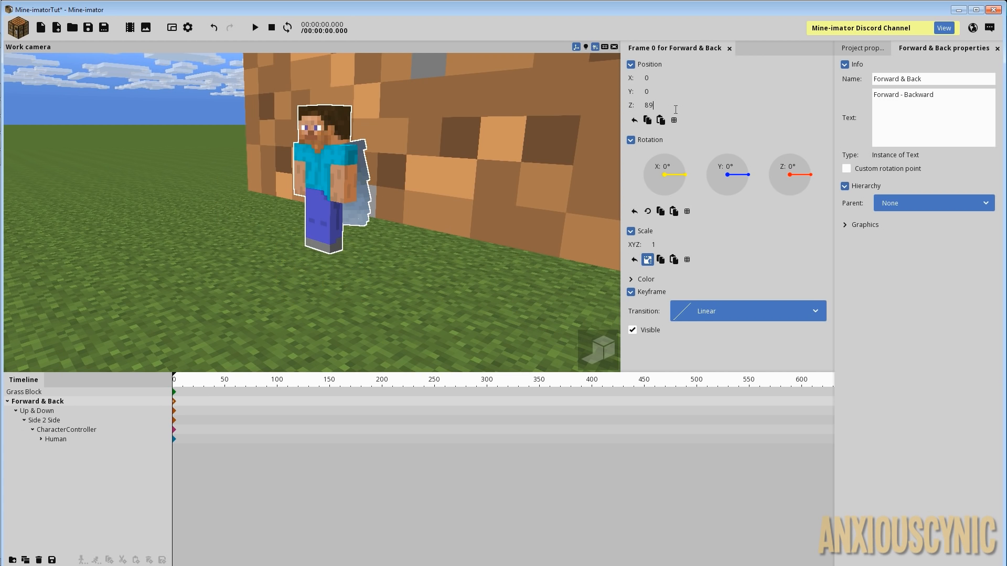
{"action": "left_click_drag", "start_coordinate": [313, 244], "coordinate": [430, 264]}
{"action": "scroll", "coordinate": [344, 246], "scroll_direction": "down", "scroll_amount": 3}
{"action": "key", "text": "ctrl+s"}
{"action": "scroll", "coordinate": [372, 264], "scroll_direction": "up", "scroll_amount": 3}
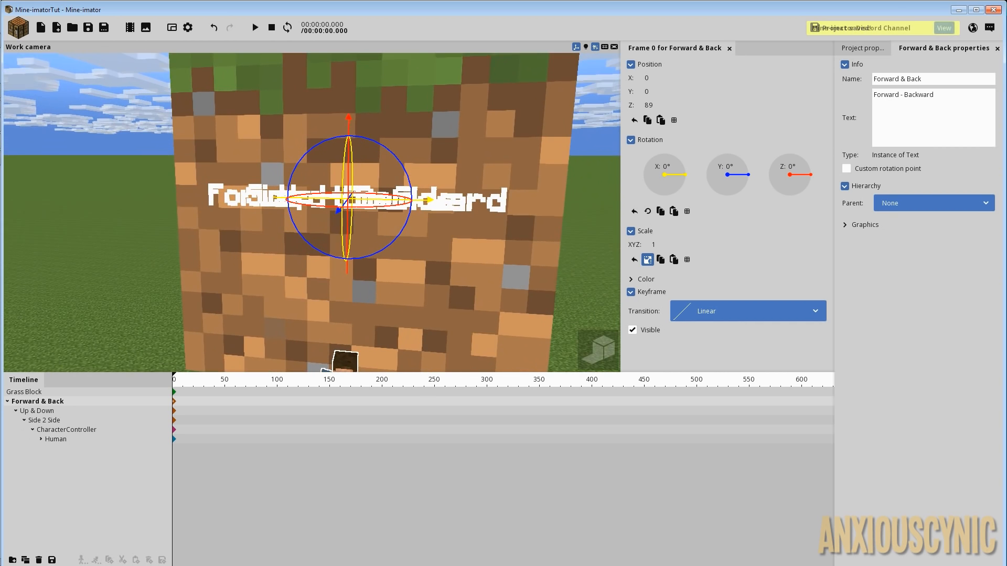
Step: Enable position grid snapping at size 16 and move the Side 2 Side object down to Z -16
{"action": "left_click", "coordinate": [40, 414]}
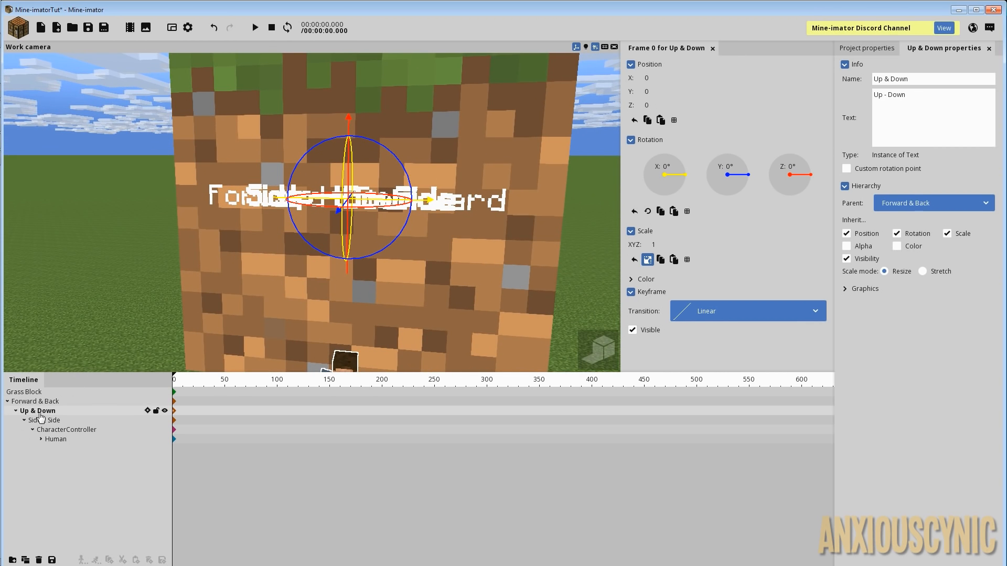
{"action": "left_click", "coordinate": [674, 121]}
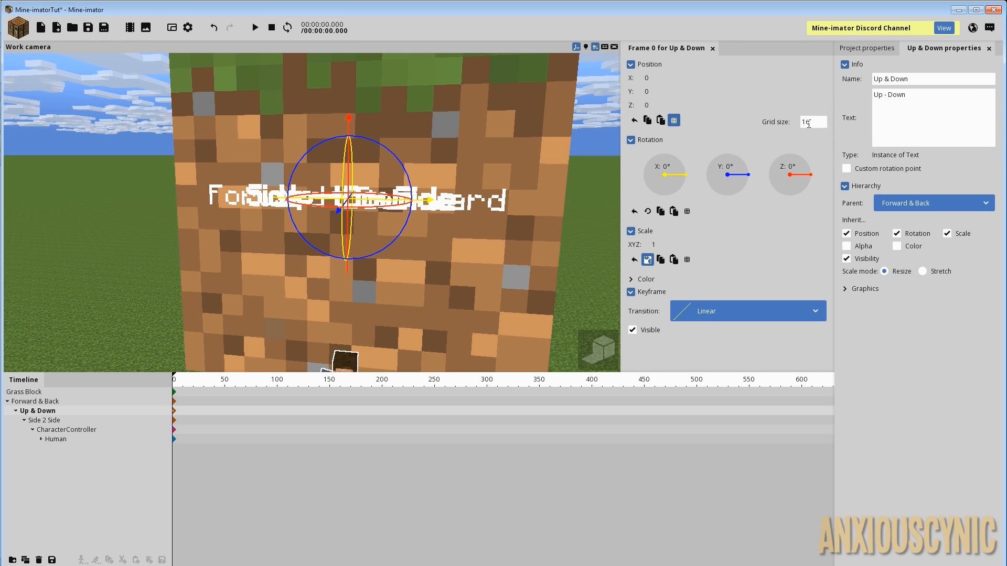
{"action": "mouse_move", "coordinate": [483, 239]}
{"action": "left_mouse_down"}
{"action": "mouse_move", "coordinate": [466, 237]}
{"action": "mouse_move", "coordinate": [493, 234]}
{"action": "left_mouse_up"}
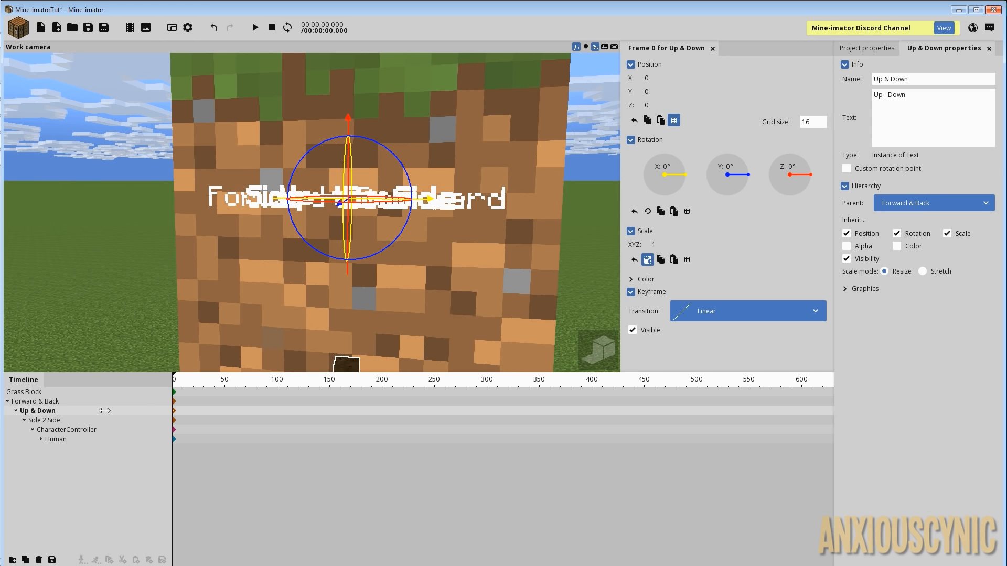
{"action": "left_click", "coordinate": [44, 420]}
{"action": "left_click", "coordinate": [41, 411]}
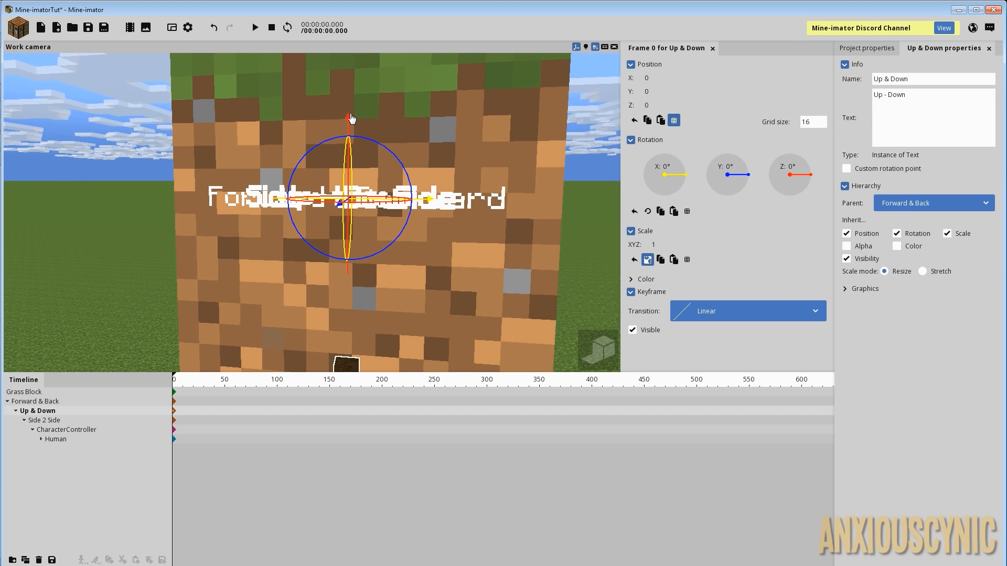
{"action": "left_click", "coordinate": [40, 420]}
{"action": "left_click_drag", "start_coordinate": [348, 117], "coordinate": [350, 162]}
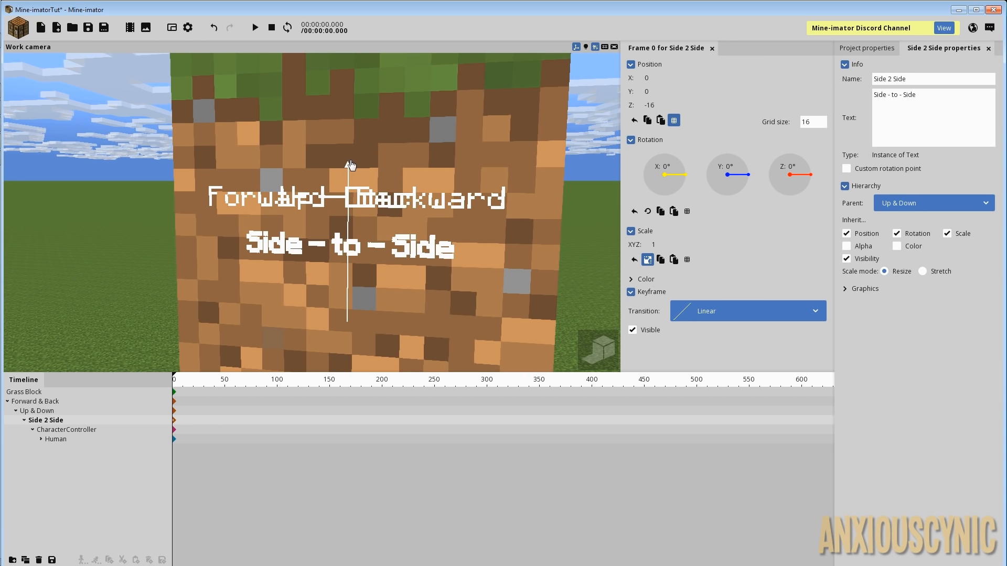
Step: Rotate the Forward & Back object 90° around the Z axis
{"action": "left_click", "coordinate": [38, 401]}
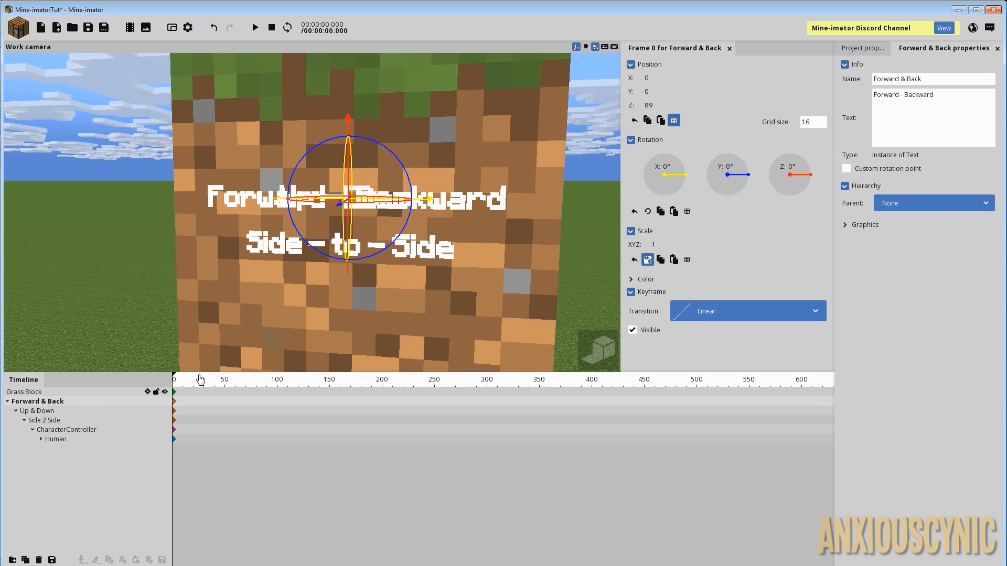
{"action": "middle_click_drag", "start_coordinate": [460, 190], "coordinate": [416, 170]}
{"action": "left_click_drag", "start_coordinate": [372, 173], "coordinate": [317, 185]}
{"action": "left_click_drag", "start_coordinate": [809, 200], "coordinate": [790, 194]}
{"action": "left_click", "coordinate": [798, 170]}
{"action": "type", "text": "90"}
{"action": "key", "text": "Return"}
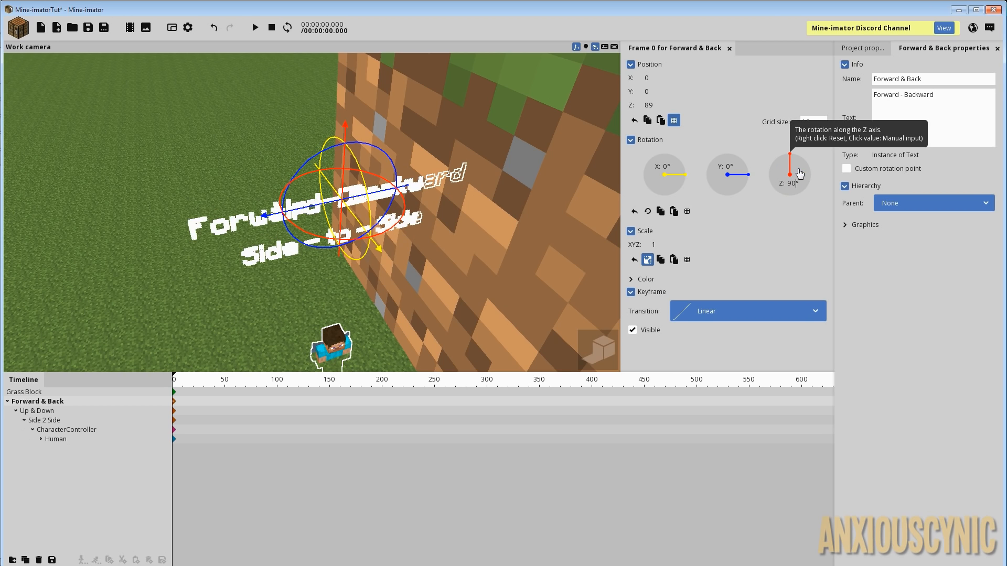
Step: Rotate the Up & Down object -90° around the Z axis
{"action": "left_click", "coordinate": [55, 412]}
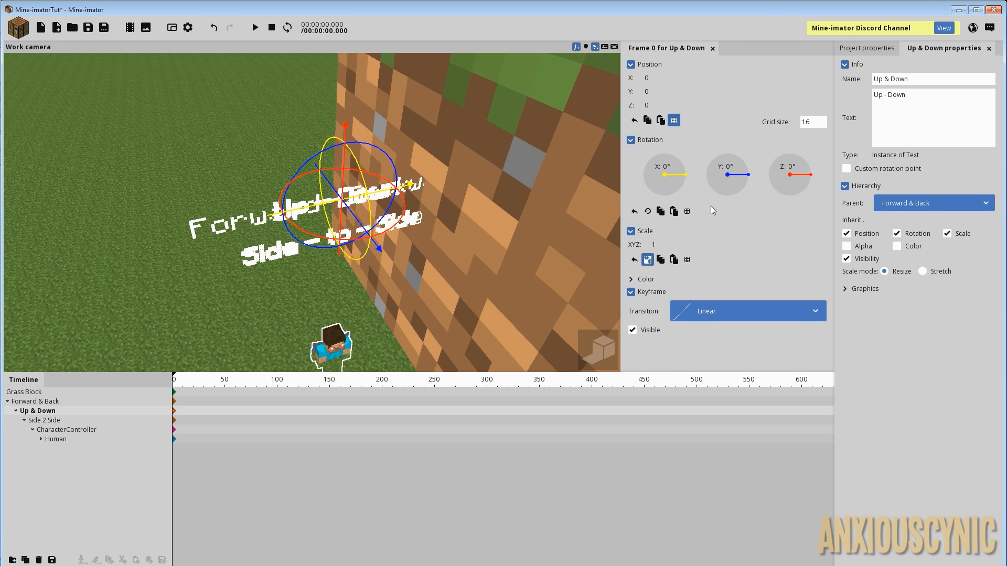
{"action": "type", "text": "-90"}
{"action": "key", "text": "Return"}
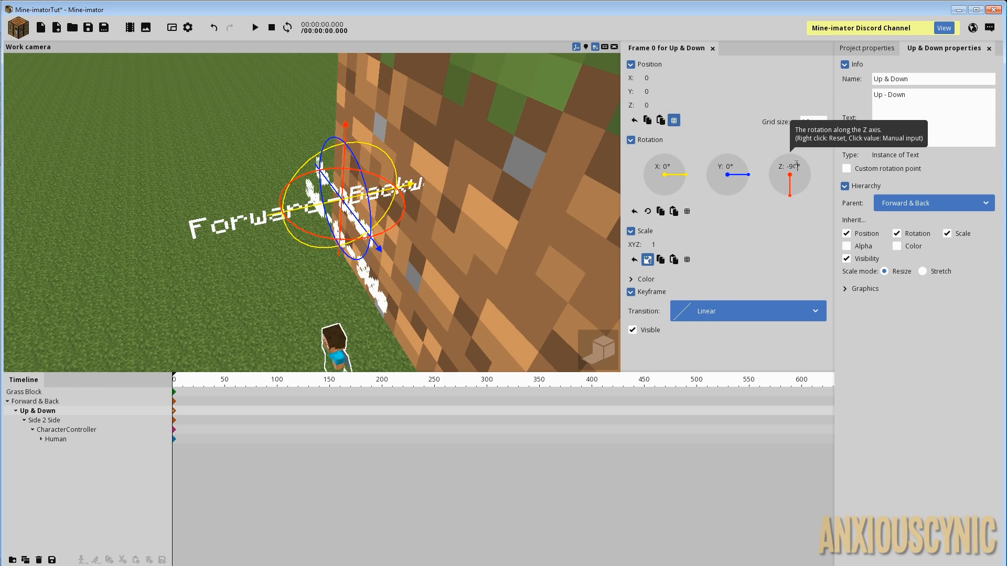
Step: Set the position grid size to 8 and raise the Up & Down object above the Forward - Backward text
{"action": "left_click_drag", "start_coordinate": [446, 286], "coordinate": [569, 199]}
{"action": "left_click_drag", "start_coordinate": [472, 234], "coordinate": [418, 276]}
{"action": "left_click", "coordinate": [822, 118]}
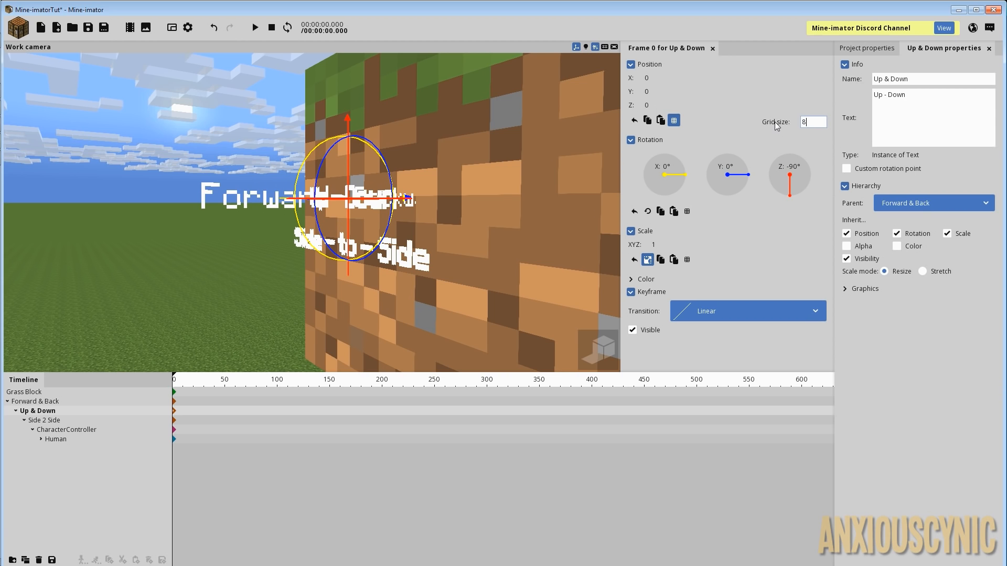
{"action": "left_click_drag", "start_coordinate": [348, 124], "coordinate": [349, 99]}
{"action": "left_click_drag", "start_coordinate": [451, 203], "coordinate": [401, 248]}
{"action": "left_click", "coordinate": [444, 243]}
{"action": "right_click_drag", "start_coordinate": [387, 219], "coordinate": [387, 219]}
{"action": "left_click_drag", "start_coordinate": [381, 235], "coordinate": [374, 210]}
{"action": "key", "text": "ctrl+z"}
Step: Deselect everything and examine the stacked direction texts beside the grass block
{"action": "right_click_drag", "start_coordinate": [312, 212], "coordinate": [312, 213]}
{"action": "left_click", "coordinate": [239, 166]}
{"action": "right_click_drag", "start_coordinate": [388, 180], "coordinate": [404, 202]}
{"action": "scroll", "coordinate": [400, 207], "scroll_direction": "up", "scroll_amount": 4}
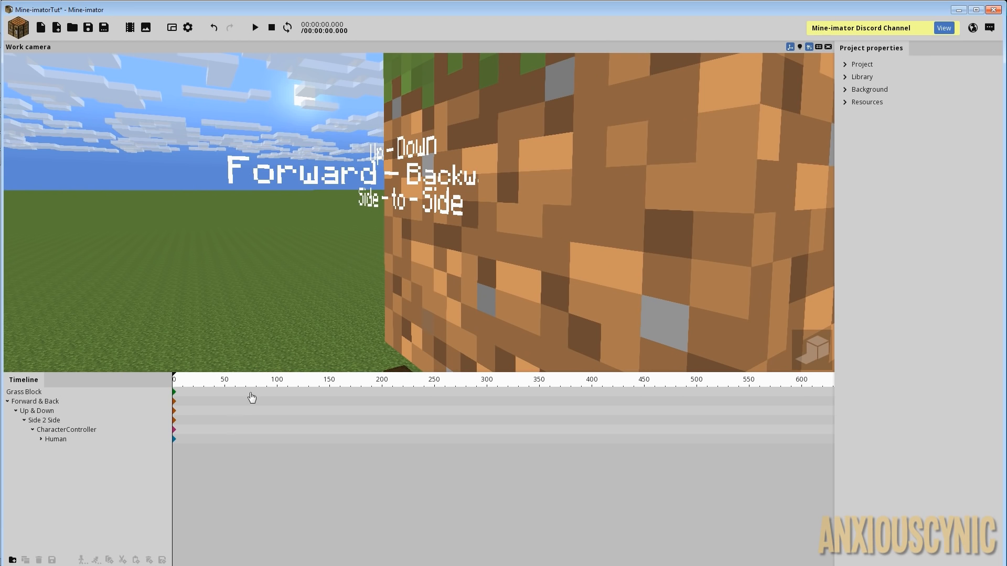
{"action": "right_click_drag", "start_coordinate": [433, 218], "coordinate": [433, 217]}
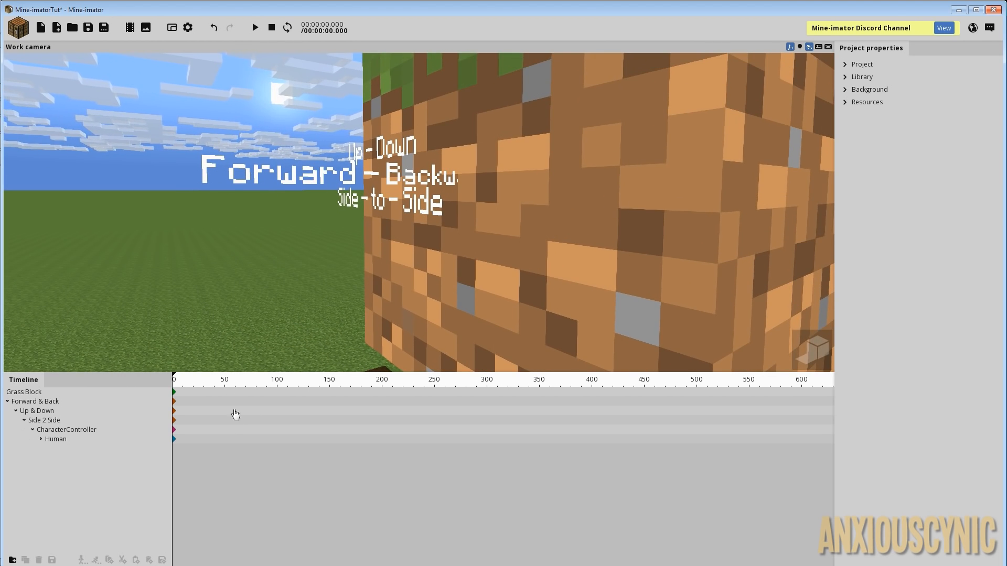
Step: Select the CharacterController folder and examine the character together with the direction texts above it
{"action": "right_click_drag", "start_coordinate": [354, 281], "coordinate": [353, 283]}
{"action": "left_click", "coordinate": [83, 431]}
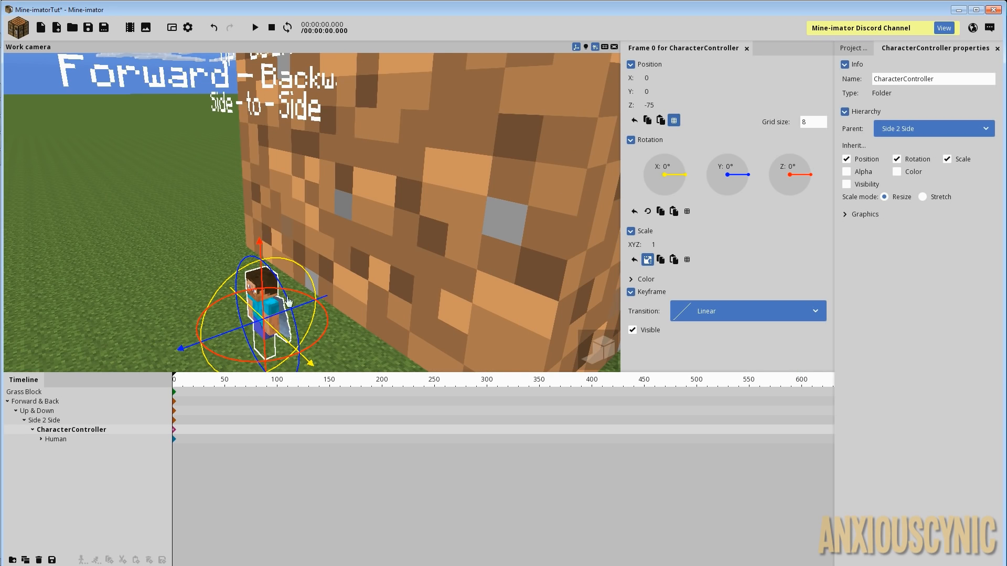
{"action": "right_click_drag", "start_coordinate": [294, 242], "coordinate": [257, 199]}
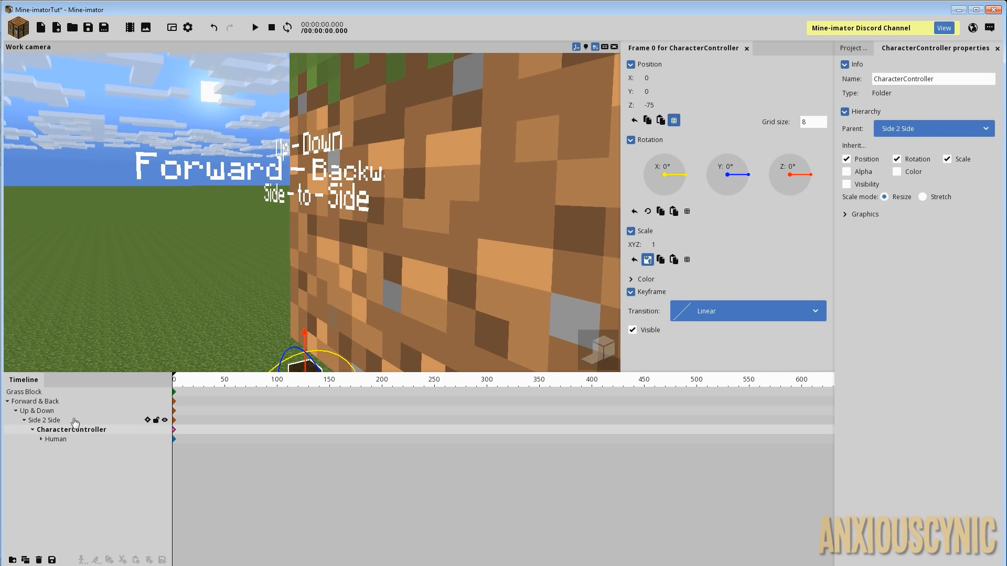
{"action": "mouse_move", "coordinate": [361, 202]}
{"action": "left_mouse_down"}
{"action": "mouse_move", "coordinate": [343, 201]}
{"action": "mouse_move", "coordinate": [404, 205]}
{"action": "mouse_move", "coordinate": [357, 203]}
{"action": "left_mouse_up"}
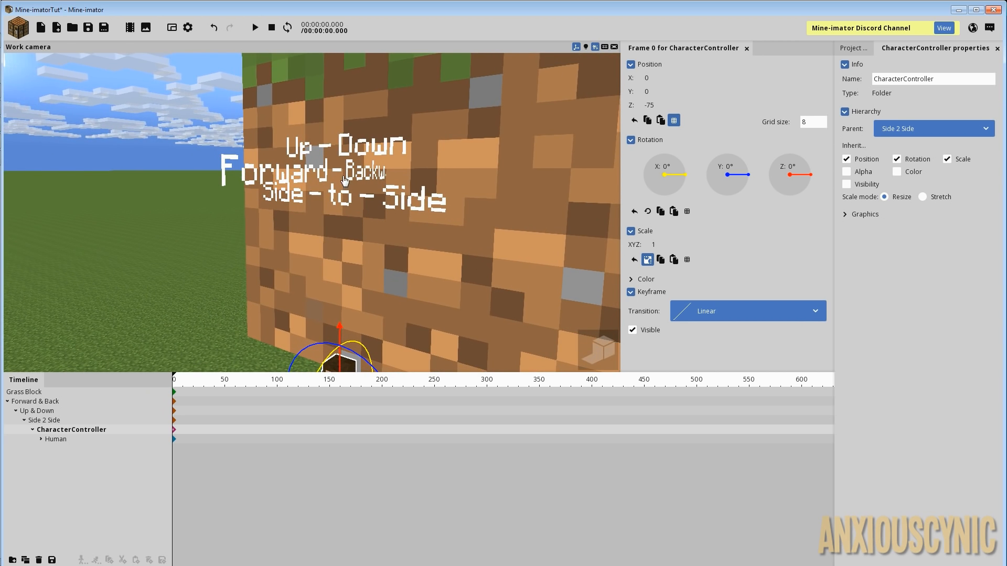
Step: Raise the Forward & Back object to Z 256 so the character clears the top of the grass block
{"action": "left_click", "coordinate": [36, 402]}
{"action": "right_click_drag", "start_coordinate": [461, 153], "coordinate": [465, 156]}
{"action": "left_click_drag", "start_coordinate": [466, 160], "coordinate": [439, 174]}
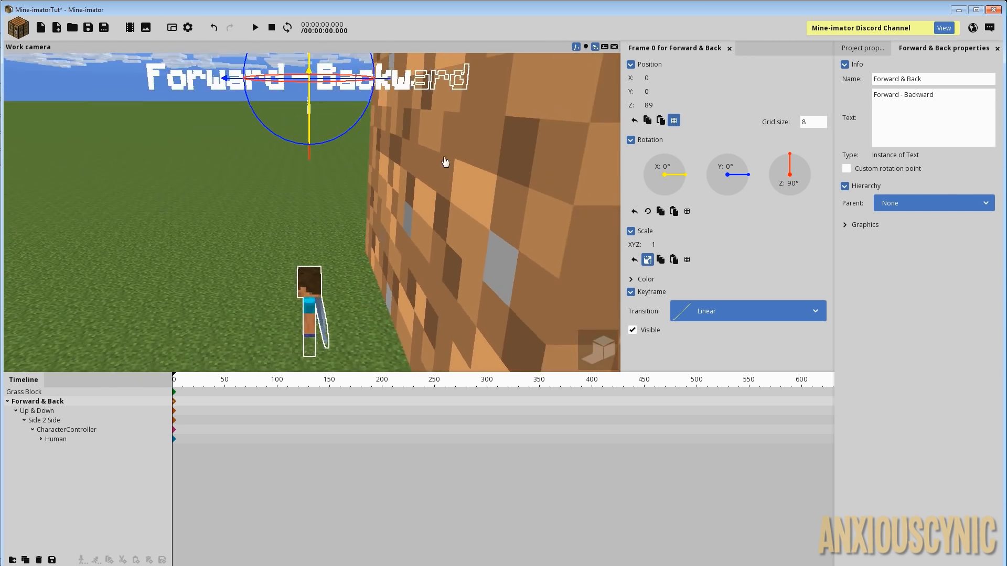
{"action": "scroll", "coordinate": [439, 175], "scroll_direction": "down", "scroll_amount": 5}
{"action": "right_click_drag", "start_coordinate": [349, 167], "coordinate": [350, 87]}
{"action": "left_click_drag", "start_coordinate": [426, 112], "coordinate": [445, 152]}
{"action": "right_click_drag", "start_coordinate": [373, 120], "coordinate": [373, 100]}
{"action": "left_click_drag", "start_coordinate": [319, 123], "coordinate": [323, 25]}
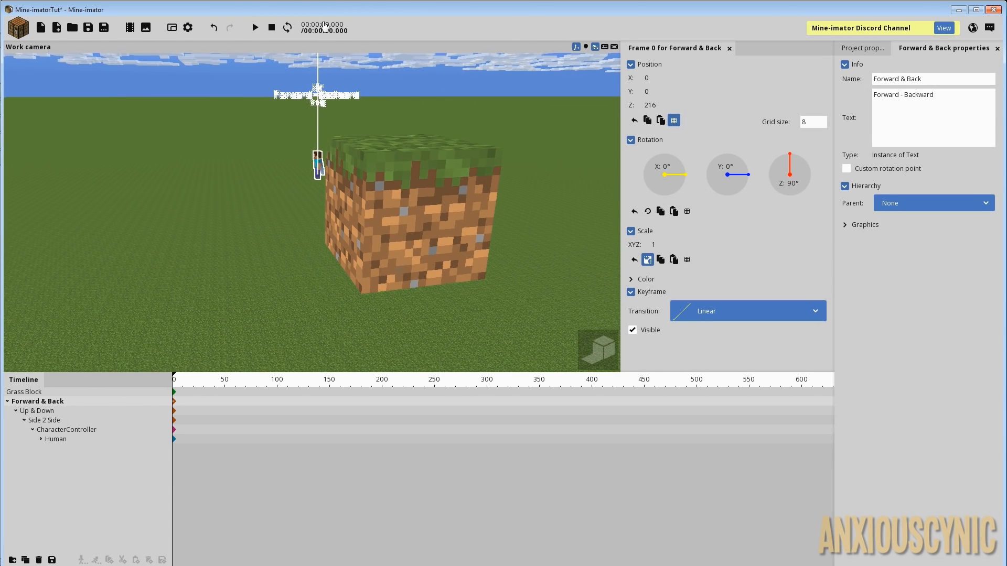
{"action": "left_click_drag", "start_coordinate": [321, 171], "coordinate": [332, 136]}
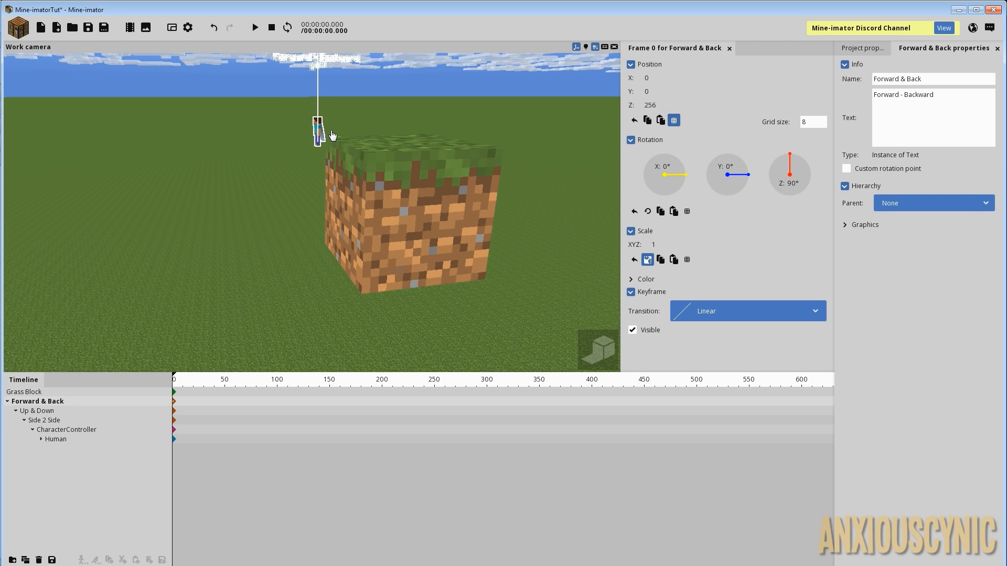
Step: Move the Forward & Back object along Y to -56, placing the character over the grass block
{"action": "left_click_drag", "start_coordinate": [236, 61], "coordinate": [284, 68]}
{"action": "right_click_drag", "start_coordinate": [343, 136], "coordinate": [342, 107]}
{"action": "scroll", "coordinate": [446, 186], "scroll_direction": "up", "scroll_amount": 4}
{"action": "right_click_drag", "start_coordinate": [377, 238], "coordinate": [423, 209]}
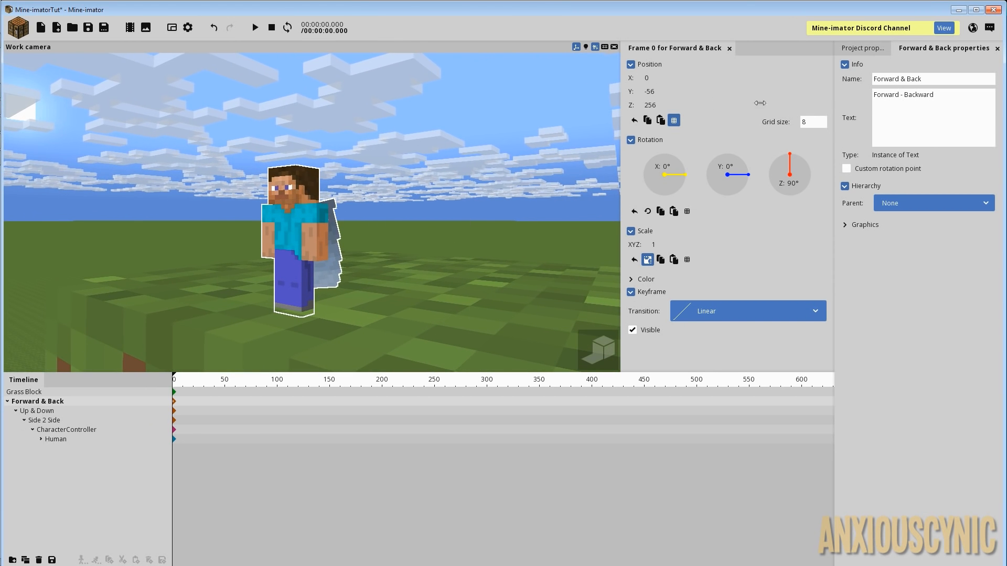
{"action": "mouse_move", "coordinate": [502, 188]}
{"action": "right_mouse_down"}
{"action": "mouse_move", "coordinate": [487, 220]}
{"action": "mouse_move", "coordinate": [501, 201]}
{"action": "right_mouse_up"}
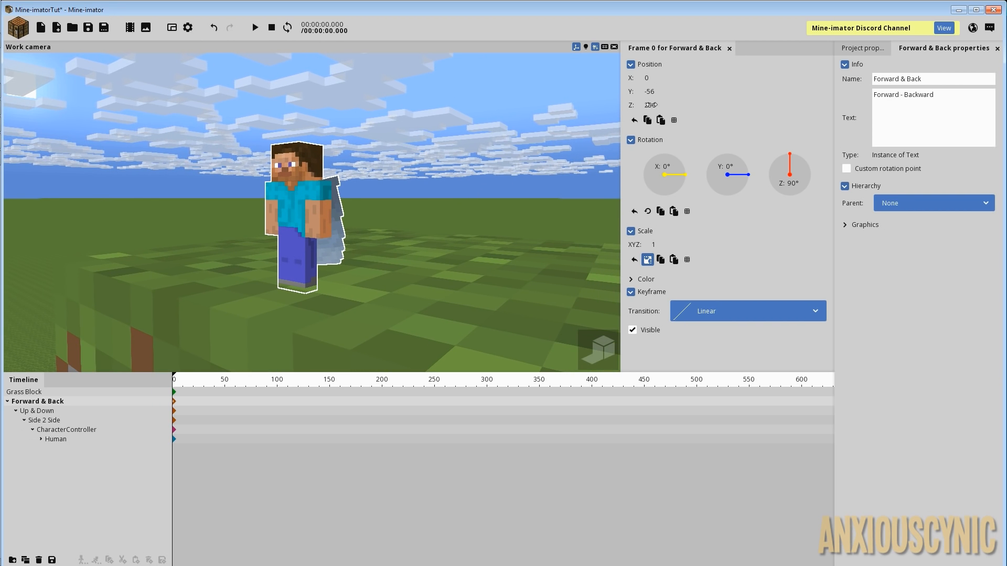
Step: Set the Forward & Back object's Z position to 257 without grid snapping and save the project
{"action": "key", "text": "Right"}
{"action": "key", "text": "BackSpace"}
{"action": "type", "text": "7"}
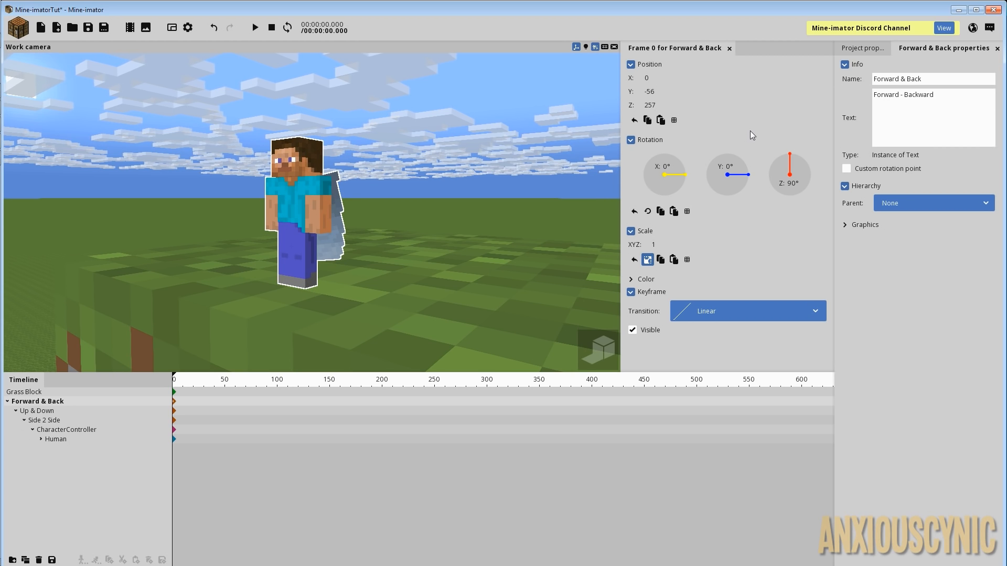
{"action": "left_click", "coordinate": [88, 27]}
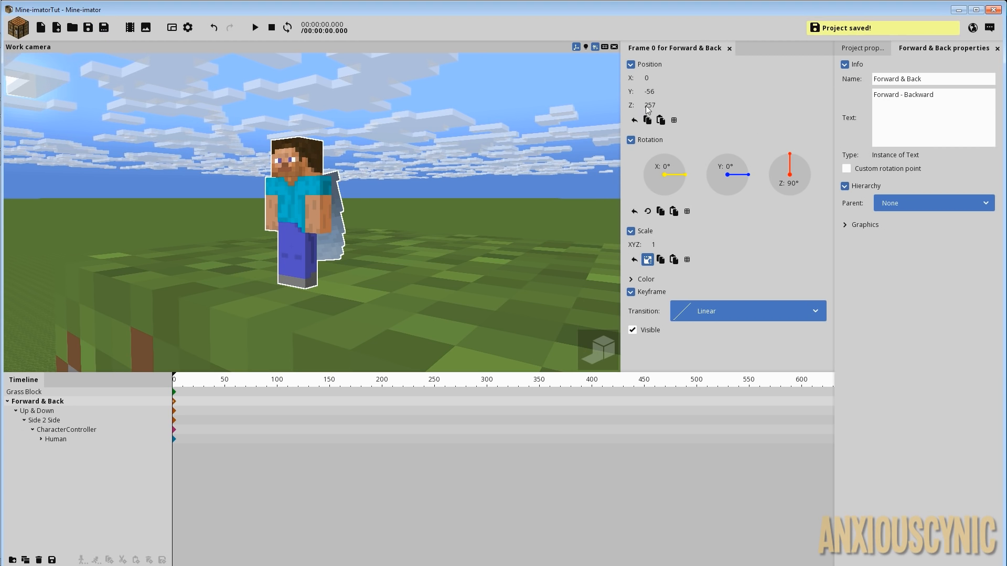
Step: Deselect everything and examine the character on the grass block with the direction texts overhead
{"action": "mouse_move", "coordinate": [454, 225]}
{"action": "right_mouse_down"}
{"action": "mouse_move", "coordinate": [454, 183]}
{"action": "mouse_move", "coordinate": [438, 223]}
{"action": "right_mouse_up"}
{"action": "mouse_move", "coordinate": [439, 224]}
{"action": "left_mouse_down"}
{"action": "mouse_move", "coordinate": [409, 246]}
{"action": "mouse_move", "coordinate": [427, 220]}
{"action": "left_mouse_up"}
{"action": "scroll", "coordinate": [415, 226], "scroll_direction": "down", "scroll_amount": 4}
{"action": "right_click_drag", "start_coordinate": [416, 229], "coordinate": [469, 227]}
{"action": "left_click", "coordinate": [469, 233]}
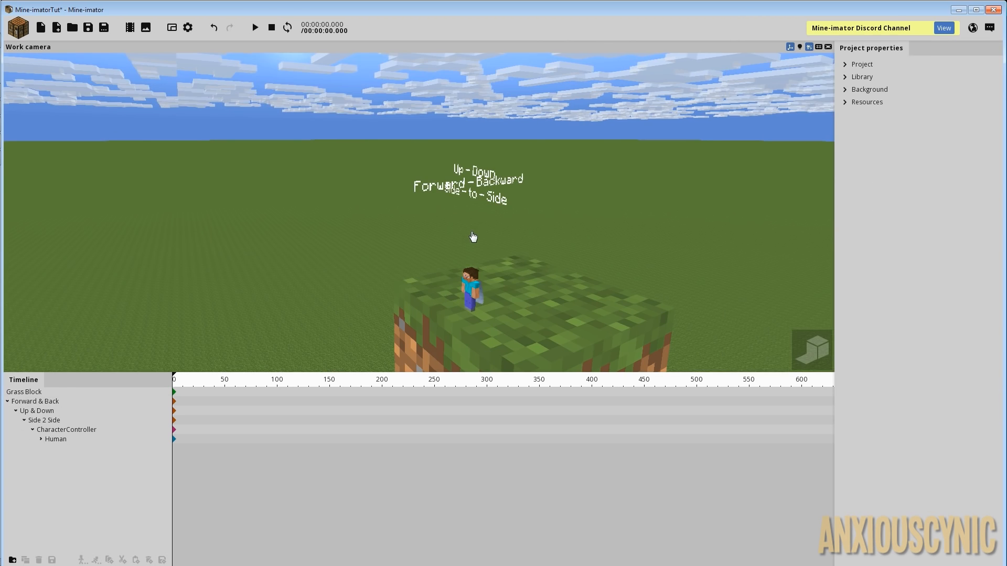
{"action": "right_click_drag", "start_coordinate": [530, 237], "coordinate": [558, 242]}
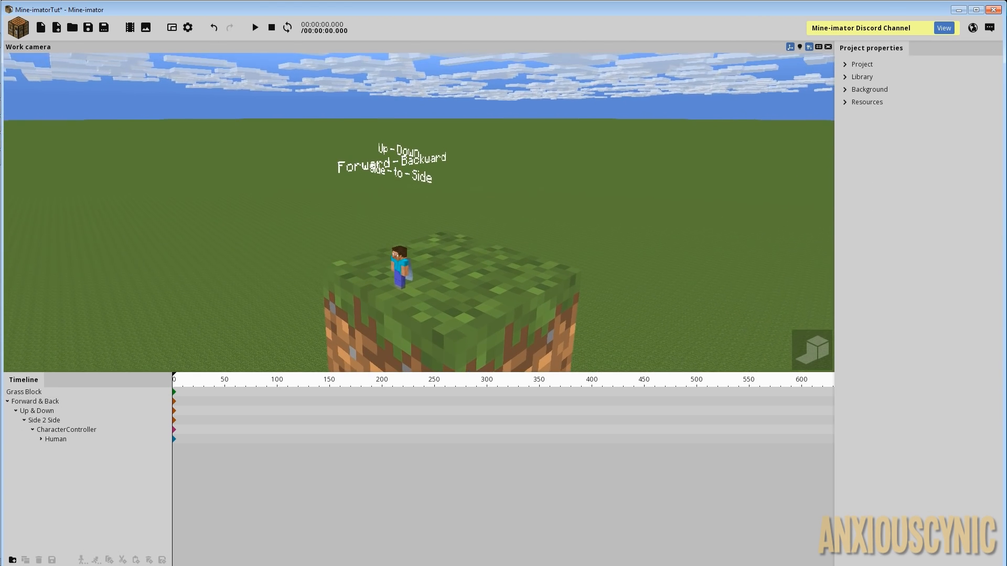
{"action": "left_click_drag", "start_coordinate": [492, 219], "coordinate": [436, 196]}
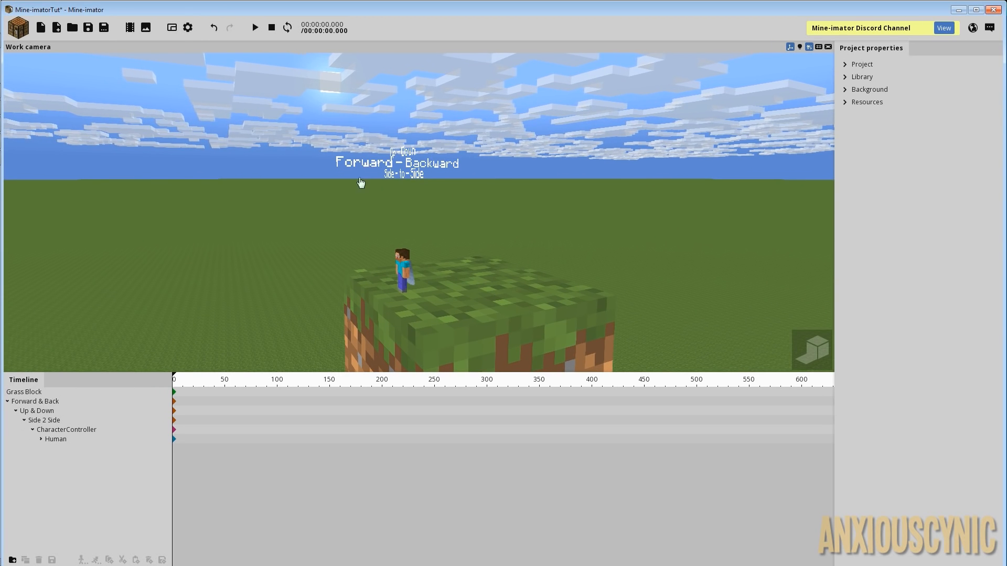
Step: Move the Forward & Back object farther back on the grass block and set its Y position to -106
{"action": "left_click", "coordinate": [40, 402]}
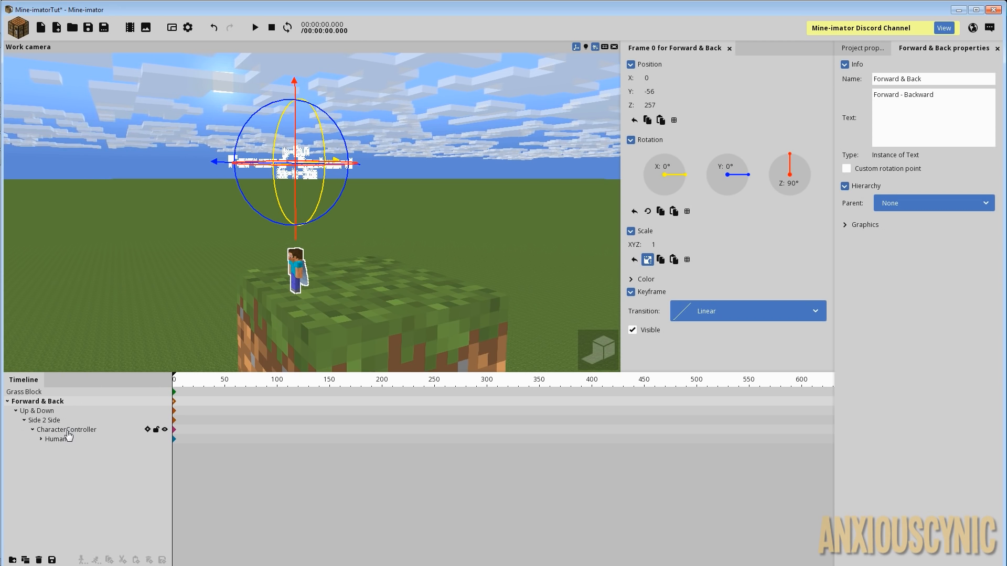
{"action": "left_click_drag", "start_coordinate": [425, 196], "coordinate": [438, 163]}
{"action": "left_click", "coordinate": [655, 91]}
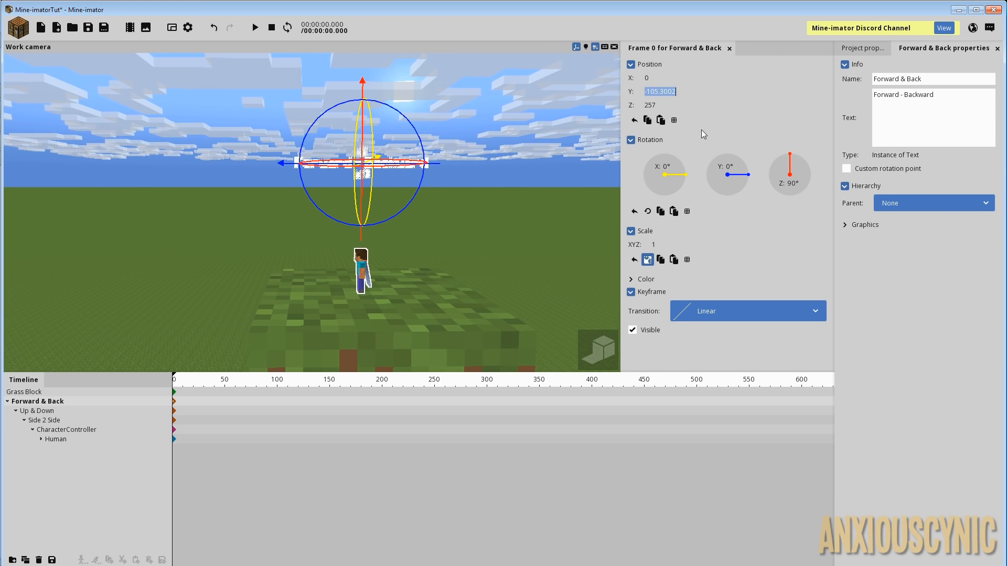
{"action": "type", "text": "-106"}
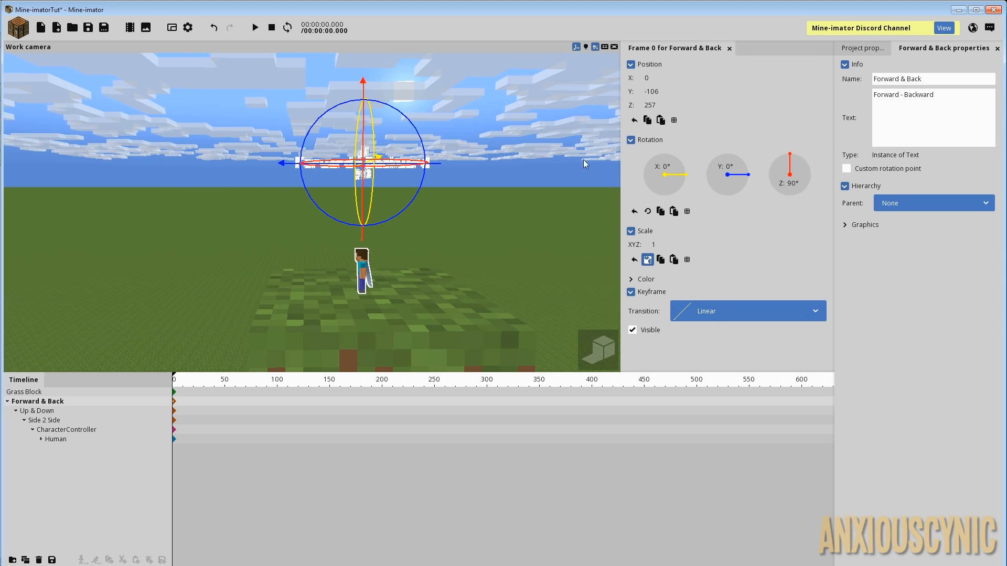
Step: Add keyframes at frame 50 for Forward & Back, CharacterController and Human
{"action": "left_click_drag", "start_coordinate": [470, 295], "coordinate": [423, 321]}
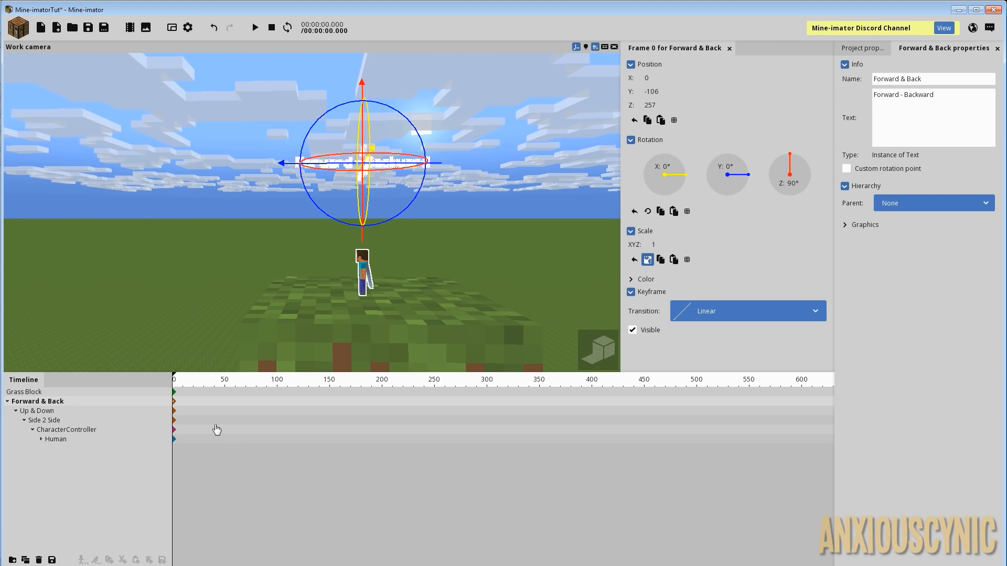
{"action": "key", "text": "space"}
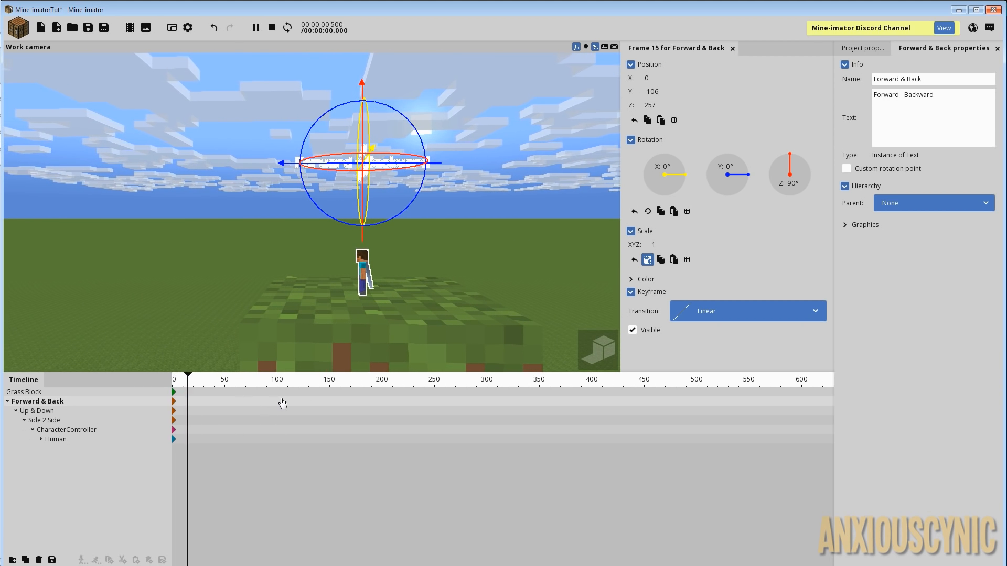
{"action": "key", "text": "space"}
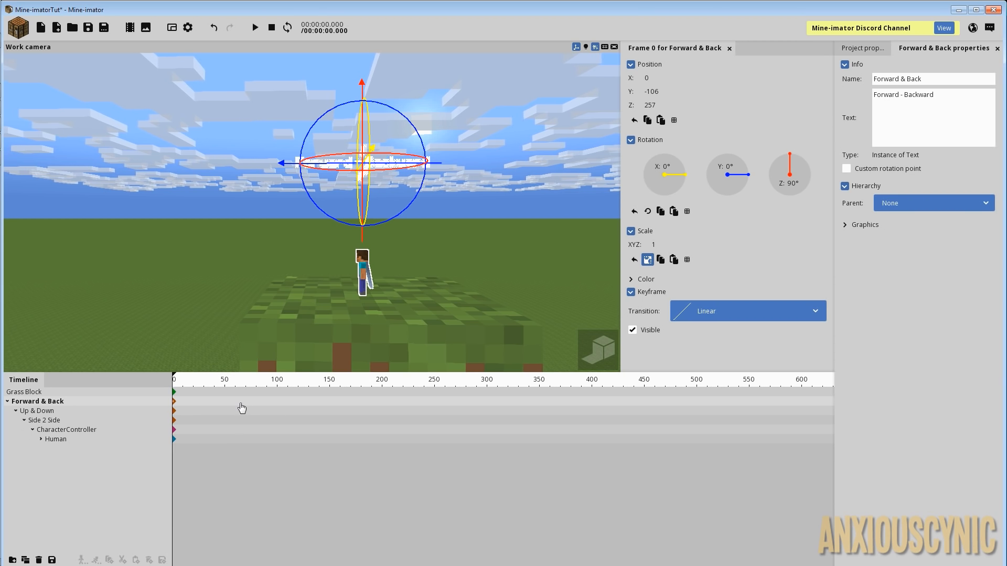
{"action": "left_click", "coordinate": [225, 403]}
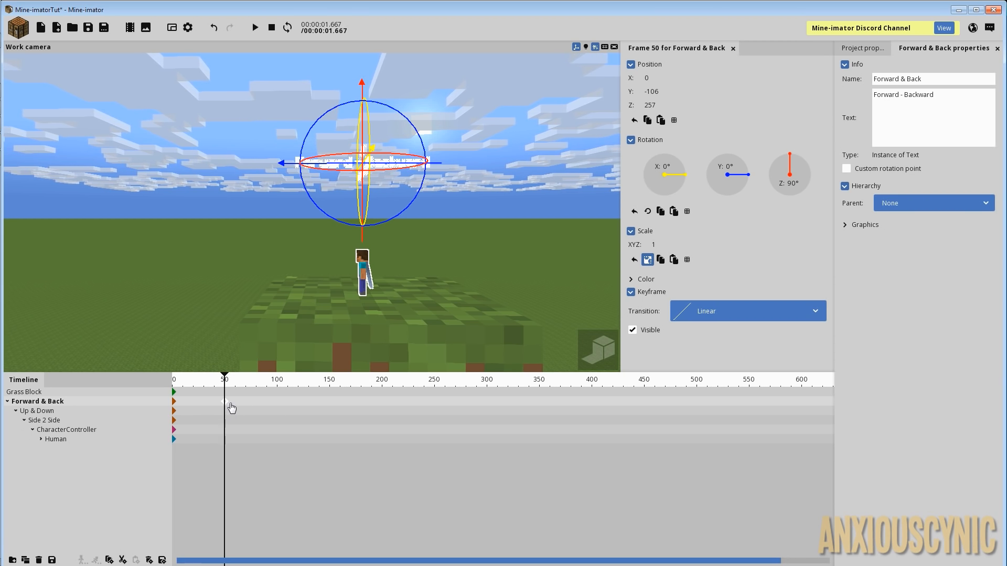
{"action": "scroll", "coordinate": [230, 406], "scroll_direction": "up", "scroll_amount": 2, "text": "ctrl"}
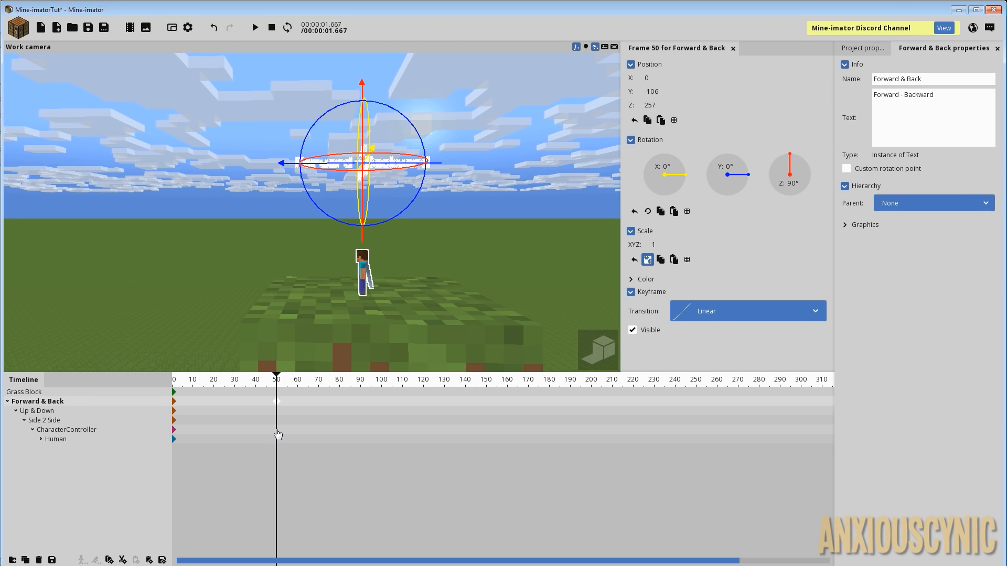
{"action": "left_click", "coordinate": [277, 431]}
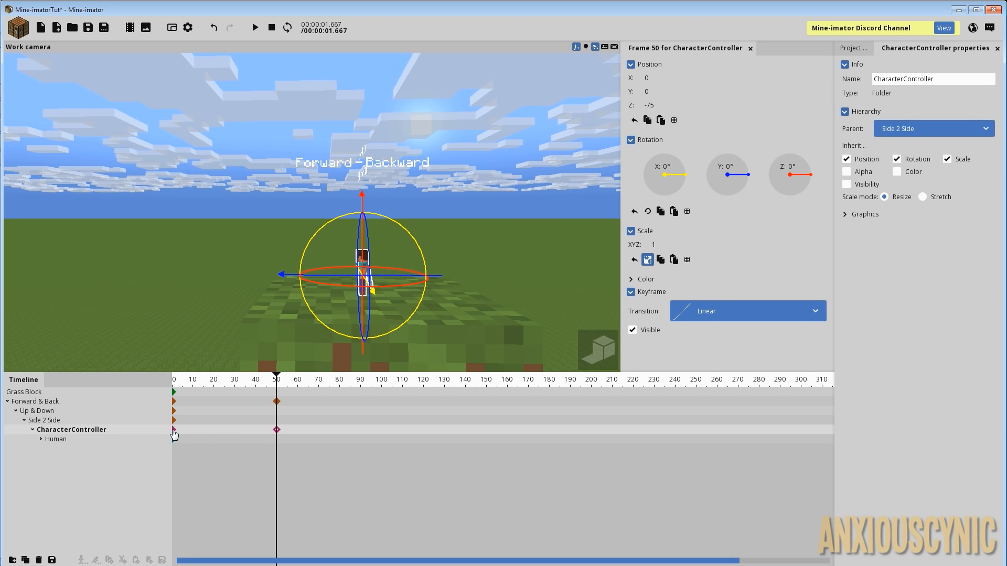
{"action": "left_click", "coordinate": [277, 439]}
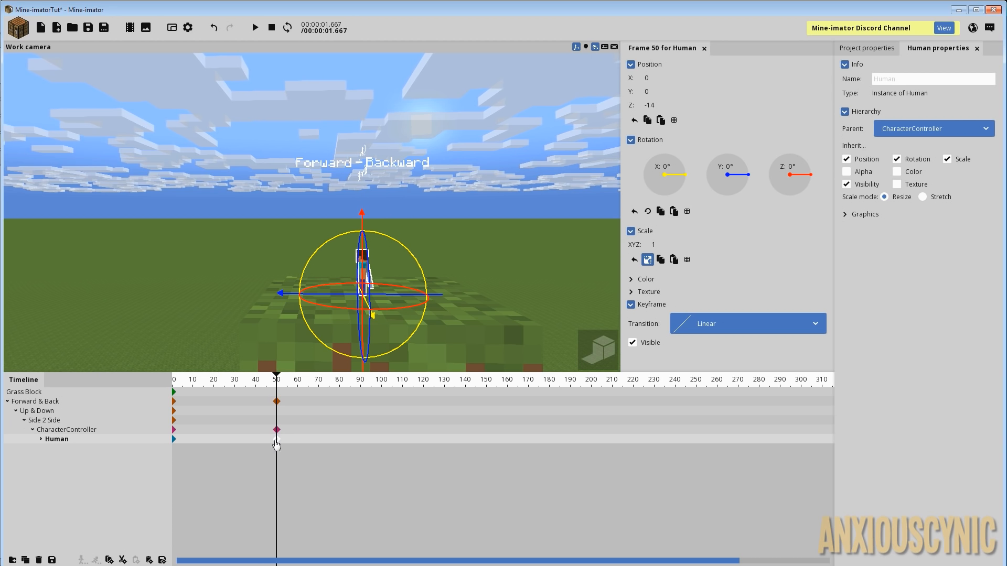
Step: Generate a run cycle between Human's keyframes at frames 0 and 50, expand Human, and preview the animation
{"action": "left_click", "coordinate": [174, 443]}
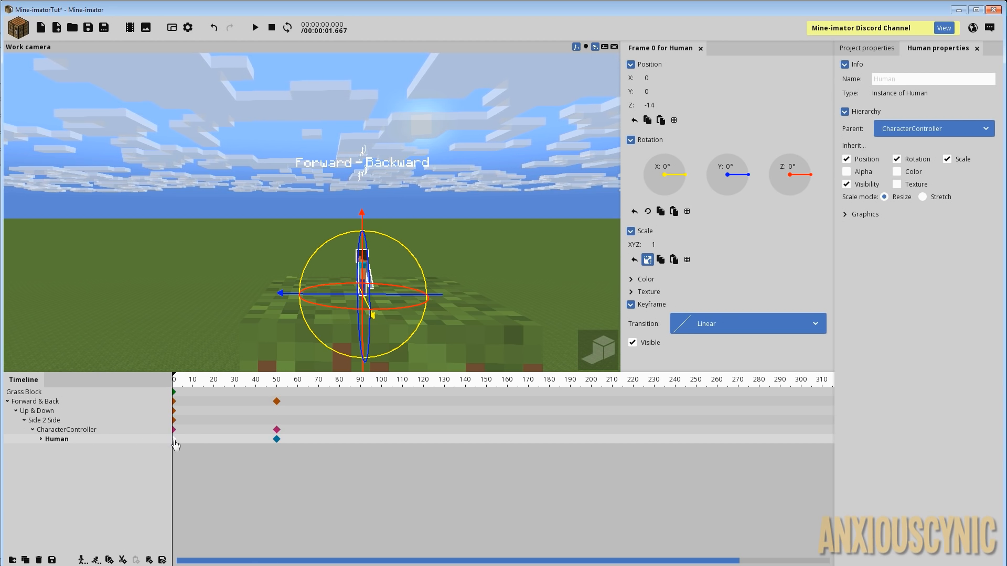
{"action": "left_click", "coordinate": [97, 561]}
{"action": "left_click", "coordinate": [41, 439]}
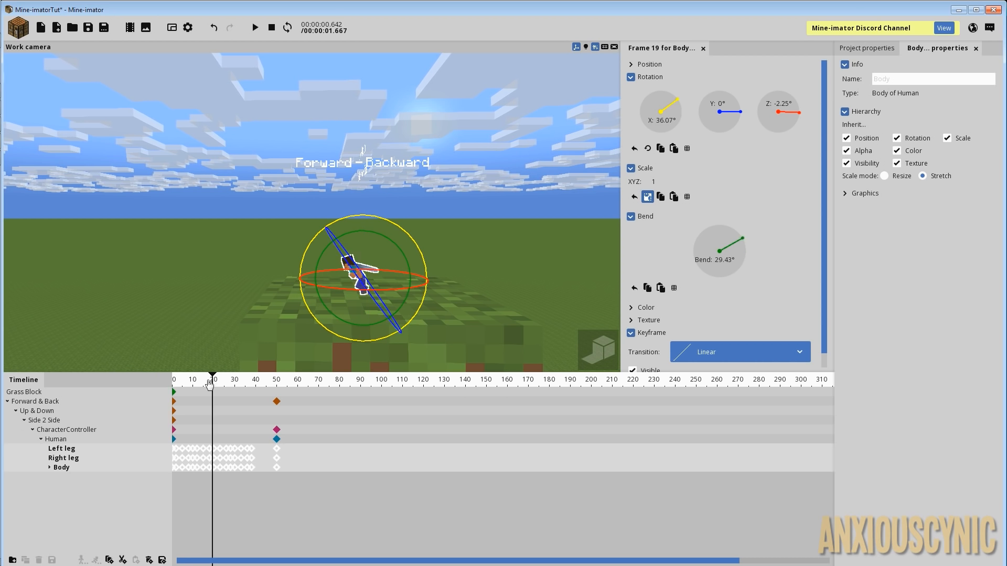
{"action": "key", "text": "space"}
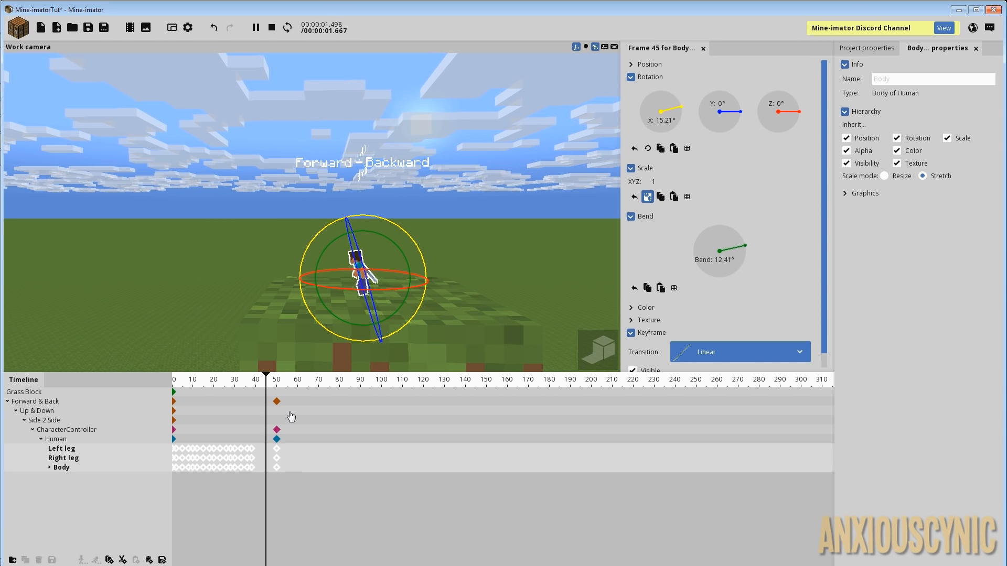
{"action": "key", "text": "space"}
Step: Examine the Forward & Back and Up & Down controls at frame 50 from the side and front of the block
{"action": "left_click", "coordinate": [276, 401]}
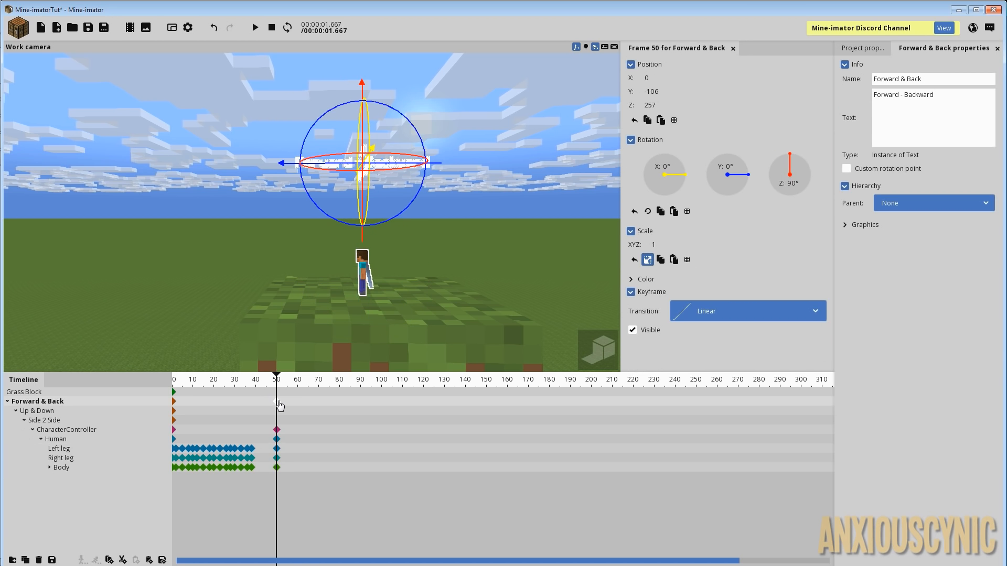
{"action": "left_click_drag", "start_coordinate": [484, 232], "coordinate": [476, 247]}
{"action": "right_click_drag", "start_coordinate": [476, 247], "coordinate": [495, 255]}
{"action": "scroll", "coordinate": [461, 268], "scroll_direction": "up", "scroll_amount": 3}
{"action": "scroll", "coordinate": [496, 256], "scroll_direction": "down", "scroll_amount": 4}
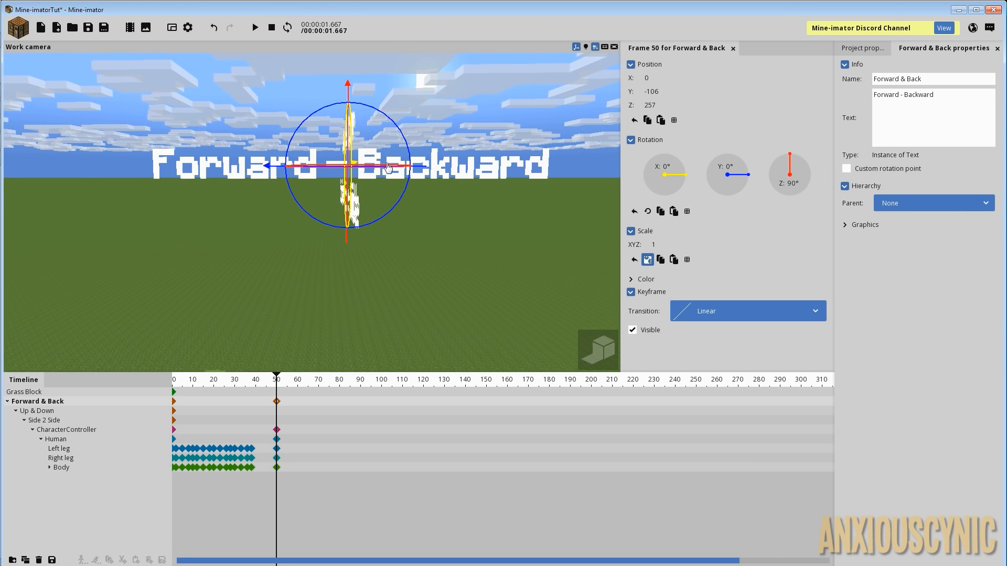
{"action": "scroll", "coordinate": [466, 317], "scroll_direction": "down", "scroll_amount": 6}
{"action": "right_click_drag", "start_coordinate": [461, 243], "coordinate": [459, 257]}
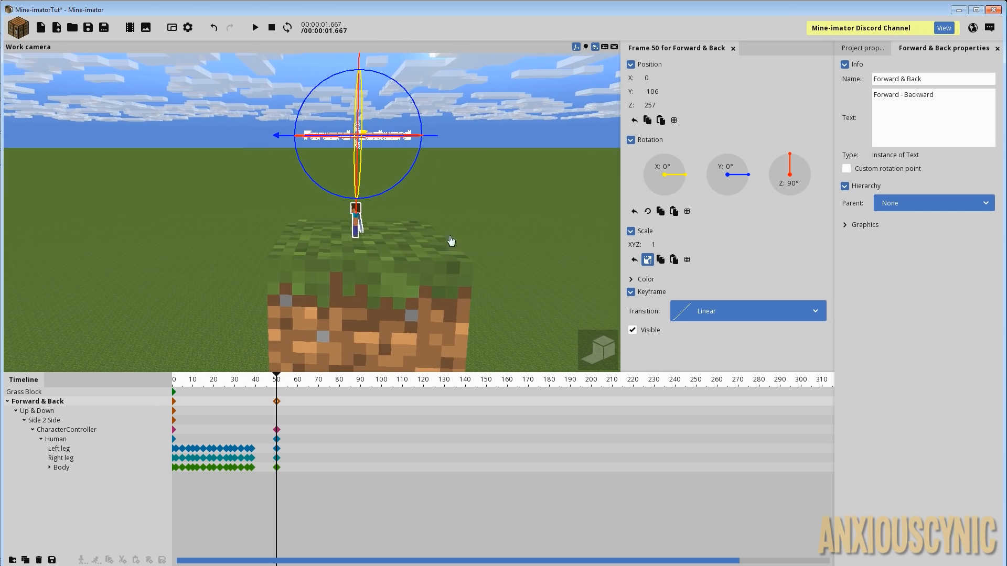
{"action": "left_click", "coordinate": [37, 410]}
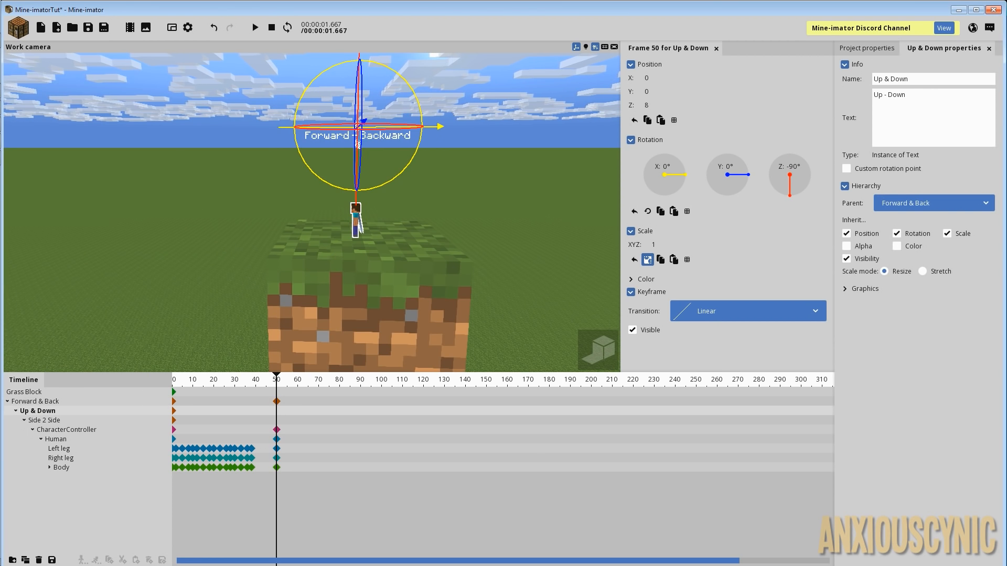
{"action": "right_click_drag", "start_coordinate": [236, 255], "coordinate": [236, 251]}
{"action": "scroll", "coordinate": [266, 263], "scroll_direction": "up", "scroll_amount": 5}
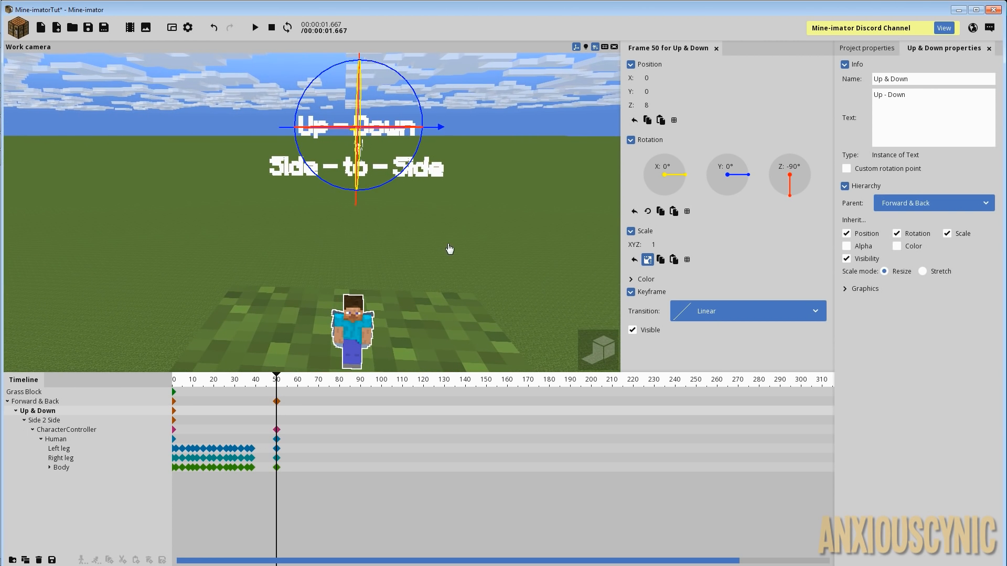
{"action": "left_click_drag", "start_coordinate": [455, 233], "coordinate": [429, 252]}
{"action": "scroll", "coordinate": [458, 232], "scroll_direction": "down", "scroll_amount": 4}
Step: Move Forward & Back at frame 50 forward along Y to about -35.8 and preview the run from frame 0
{"action": "left_click", "coordinate": [276, 401]}
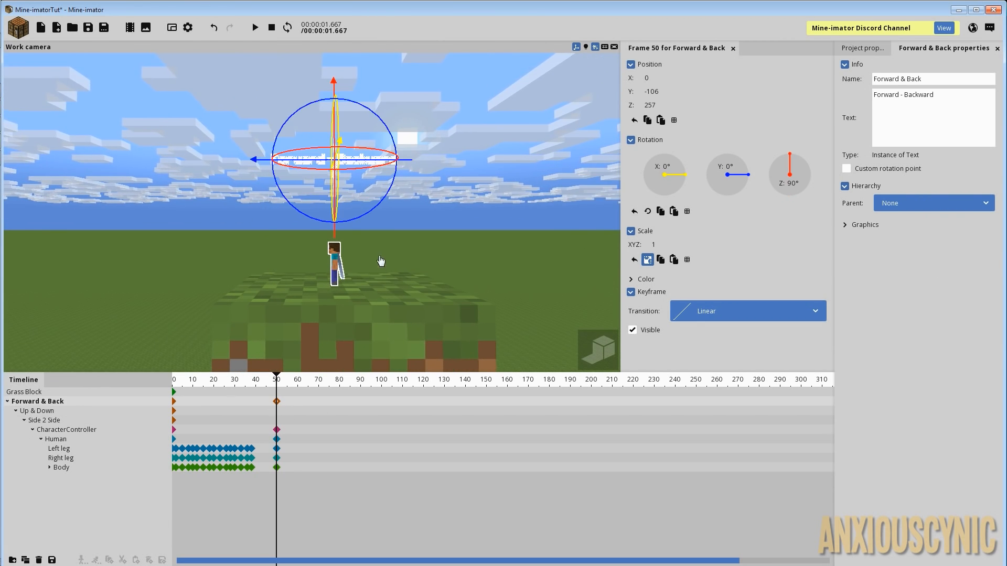
{"action": "left_click_drag", "start_coordinate": [413, 160], "coordinate": [318, 161]}
{"action": "left_click_drag", "start_coordinate": [309, 304], "coordinate": [334, 295]}
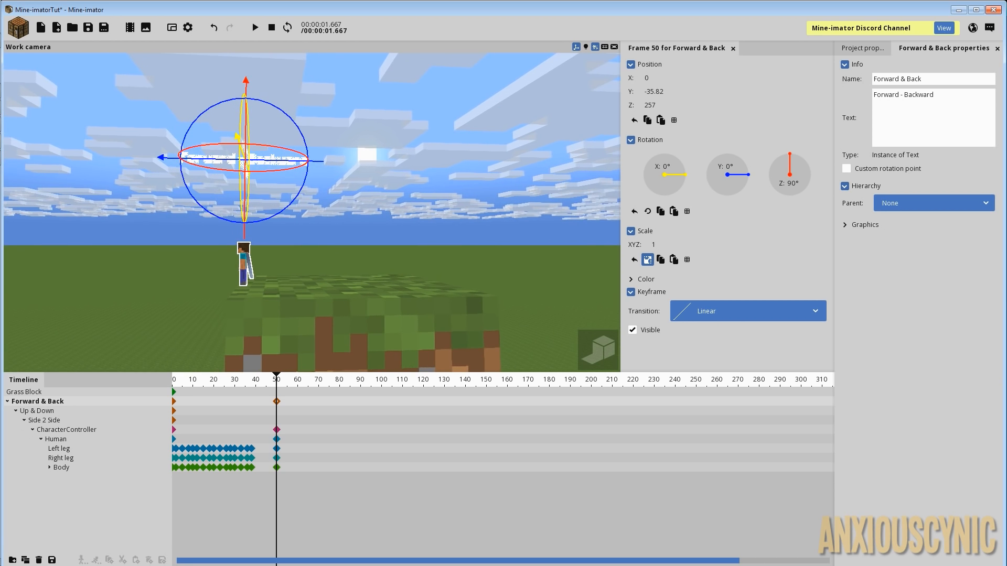
{"action": "left_click_drag", "start_coordinate": [198, 382], "coordinate": [153, 381]}
{"action": "key", "text": "space"}
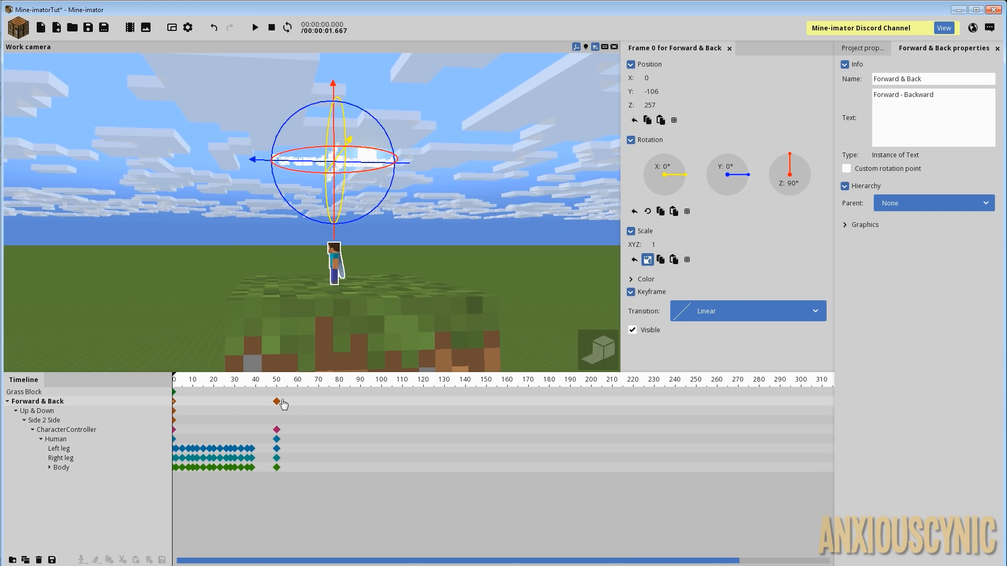
Step: Shift the frame 50 keyframes of all animated objects to about frame 40, at the end of the run cycle
{"action": "left_click_drag", "start_coordinate": [288, 399], "coordinate": [270, 487]}
{"action": "scroll", "coordinate": [270, 401], "scroll_direction": "up", "scroll_amount": 3}
{"action": "left_click_drag", "start_coordinate": [272, 383], "coordinate": [150, 381]}
{"action": "scroll", "coordinate": [208, 386], "scroll_direction": "down", "scroll_amount": 6}
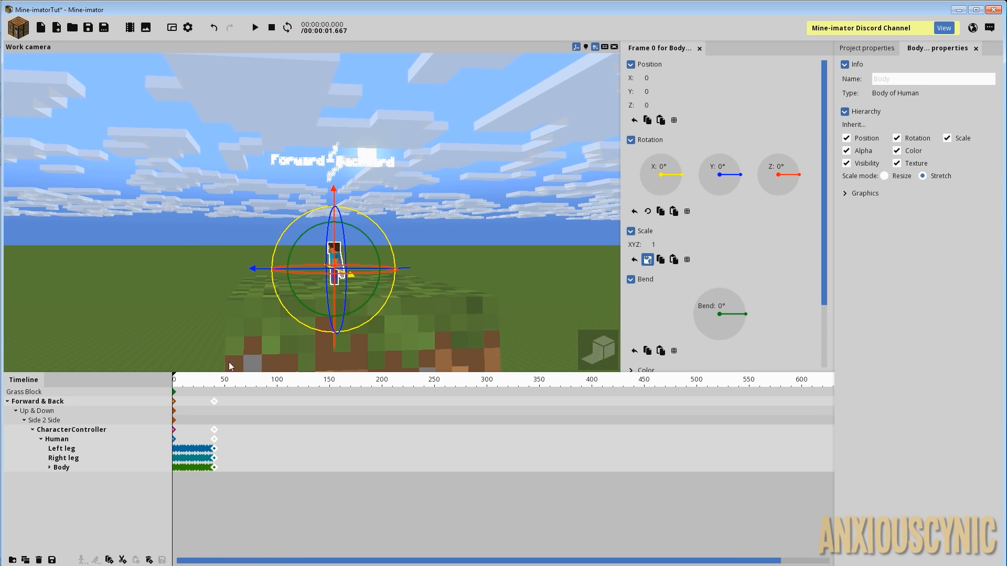
Step: Preview the shortened run animation from frame 0
{"action": "key", "text": "space"}
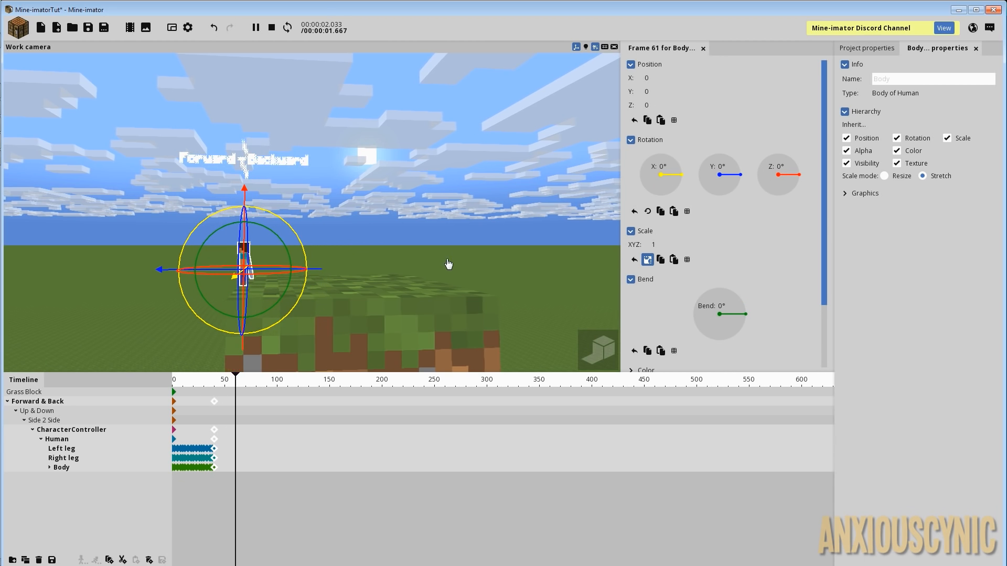
{"action": "key", "text": "space"}
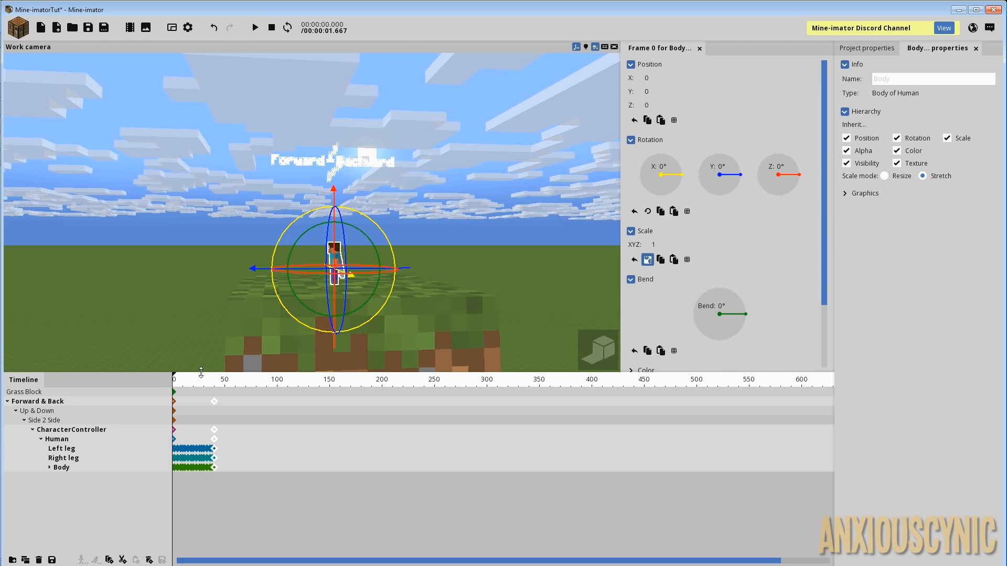
{"action": "key", "text": "space"}
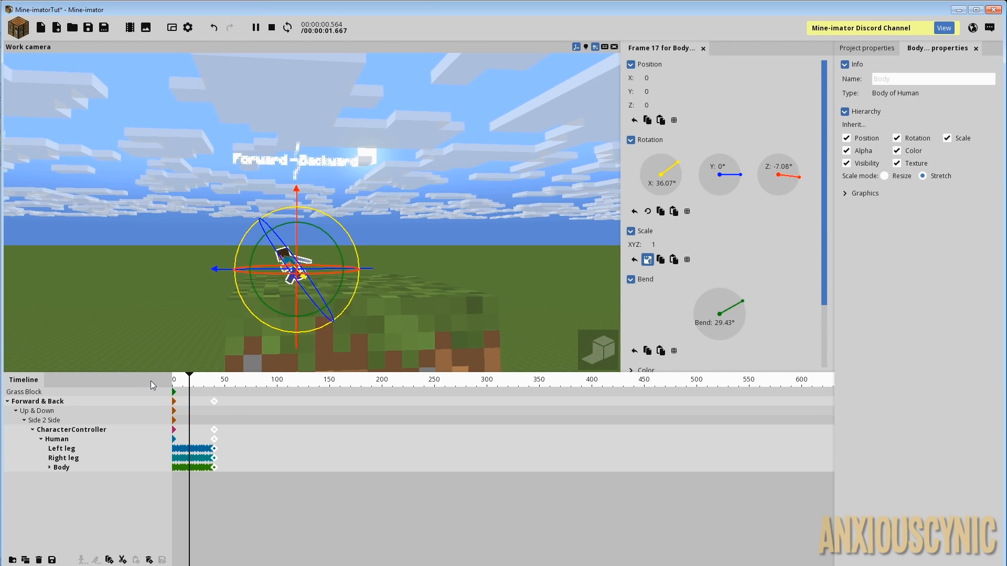
Step: Examine the Forward & Back control and the character at the block's edge at frame 76 from several angles
{"action": "left_click", "coordinate": [253, 402]}
{"action": "left_click_drag", "start_coordinate": [316, 307], "coordinate": [353, 260]}
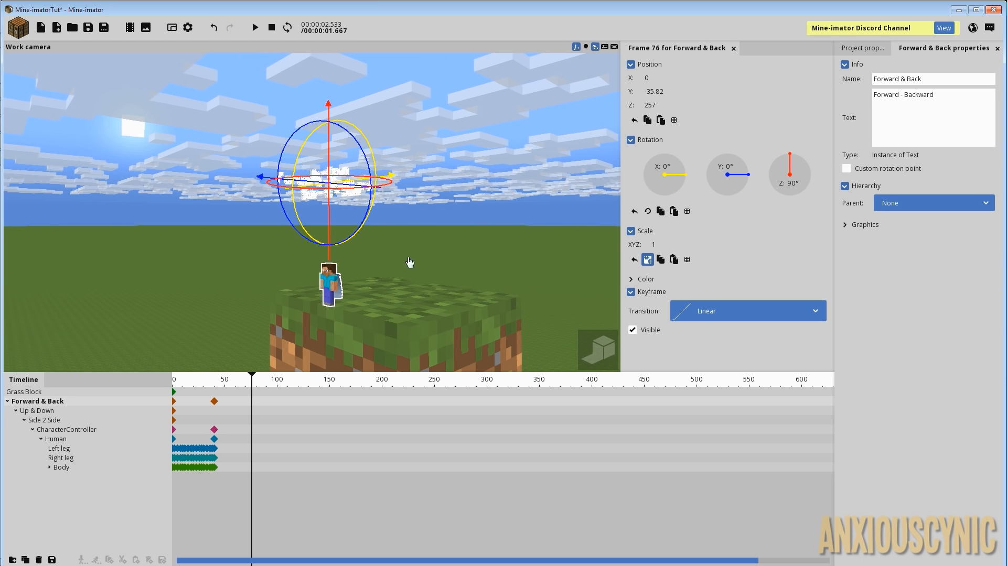
{"action": "left_click_drag", "start_coordinate": [433, 238], "coordinate": [385, 244]}
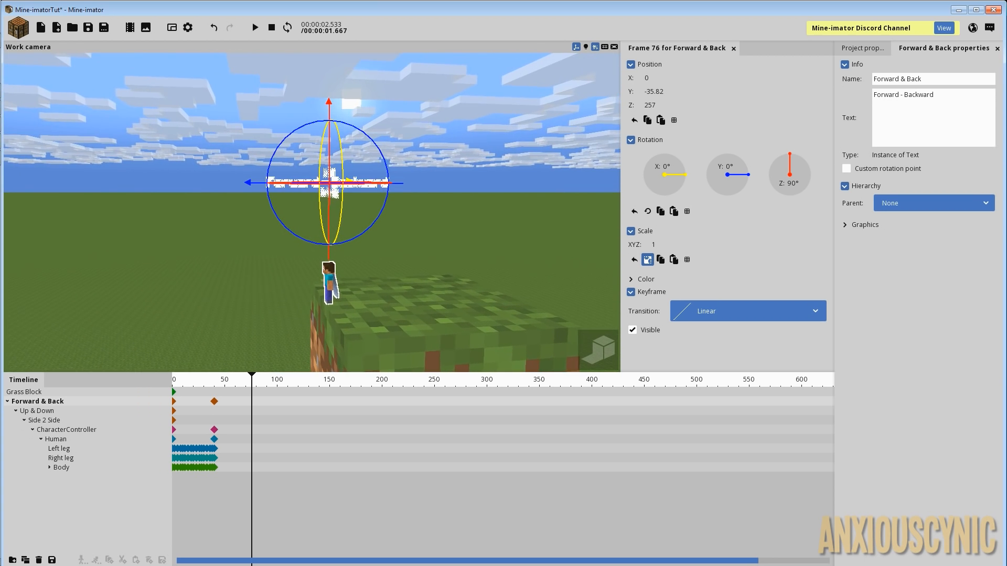
{"action": "scroll", "coordinate": [433, 239], "scroll_direction": "up", "scroll_amount": 3}
{"action": "right_click_drag", "start_coordinate": [433, 239], "coordinate": [431, 194]}
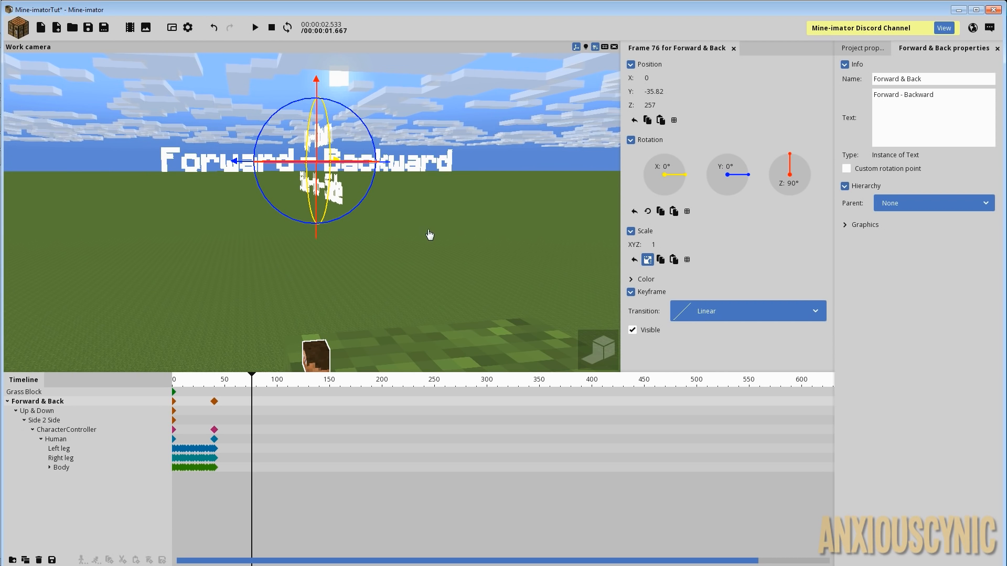
{"action": "left_click_drag", "start_coordinate": [401, 239], "coordinate": [446, 239]}
{"action": "scroll", "coordinate": [400, 239], "scroll_direction": "down", "scroll_amount": 3}
{"action": "right_click_drag", "start_coordinate": [425, 218], "coordinate": [415, 225]}
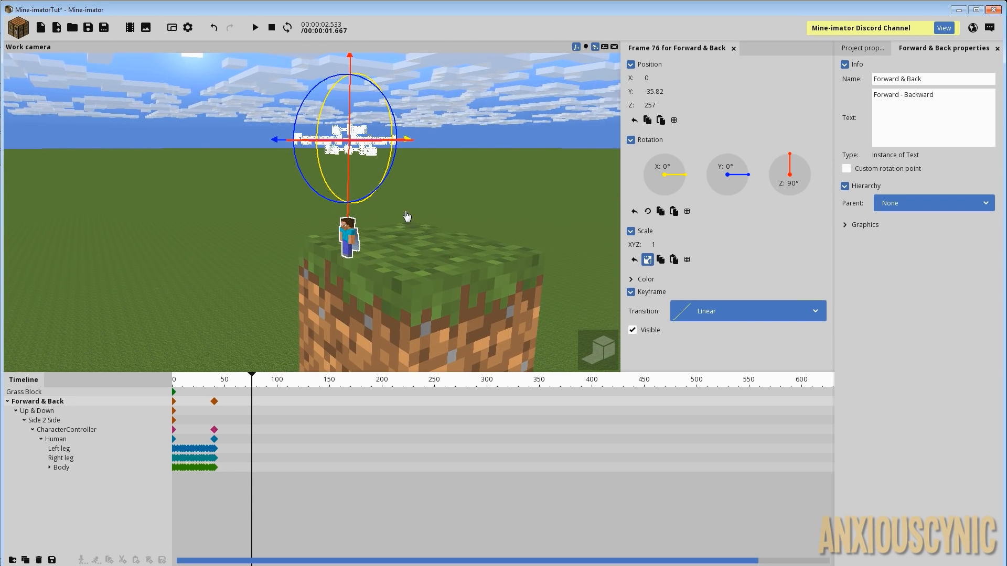
{"action": "left_click_drag", "start_coordinate": [444, 227], "coordinate": [396, 282]}
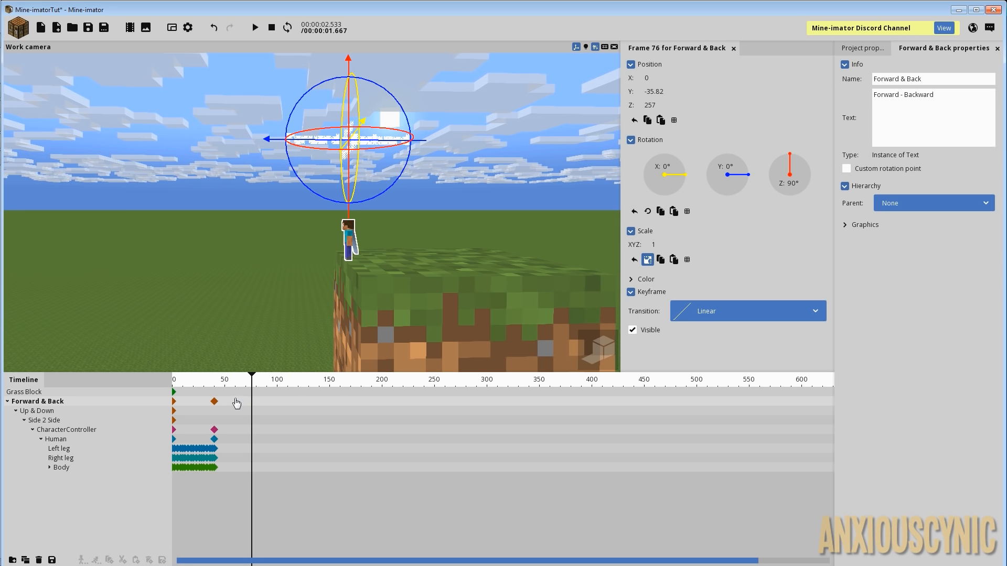
Step: Keyframe Human at frame 50, tilt it forward to about 41.35° on X, and preview the lean
{"action": "left_click", "coordinate": [222, 441]}
{"action": "scroll", "coordinate": [223, 443], "scroll_direction": "up", "scroll_amount": 5, "text": "ctrl"}
{"action": "left_click_drag", "start_coordinate": [308, 560], "coordinate": [184, 562]}
{"action": "left_click_drag", "start_coordinate": [384, 387], "coordinate": [407, 442]}
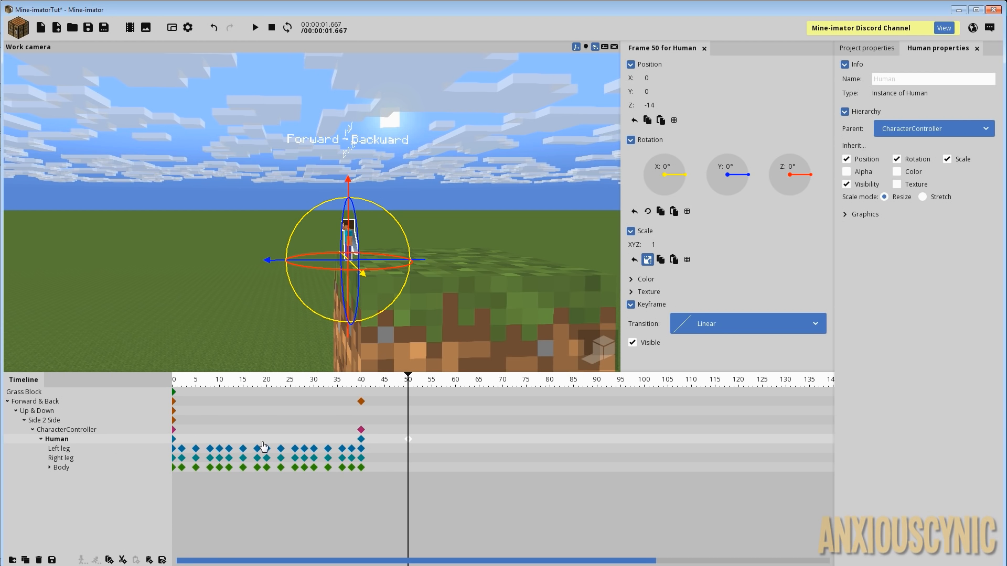
{"action": "left_click_drag", "start_coordinate": [452, 269], "coordinate": [446, 278]}
{"action": "scroll", "coordinate": [445, 277], "scroll_direction": "up", "scroll_amount": 5}
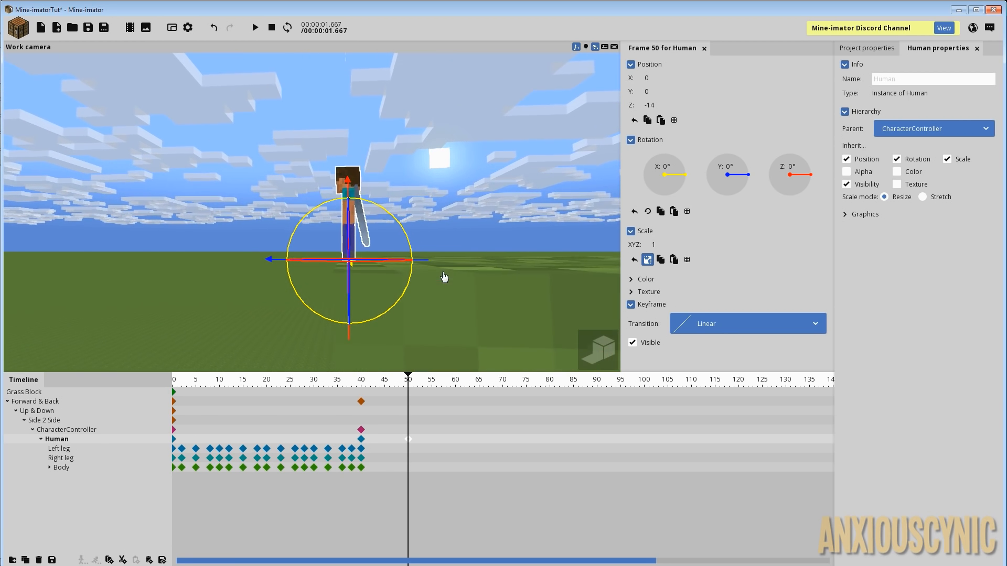
{"action": "left_click_drag", "start_coordinate": [466, 215], "coordinate": [371, 321]}
{"action": "key", "text": "space"}
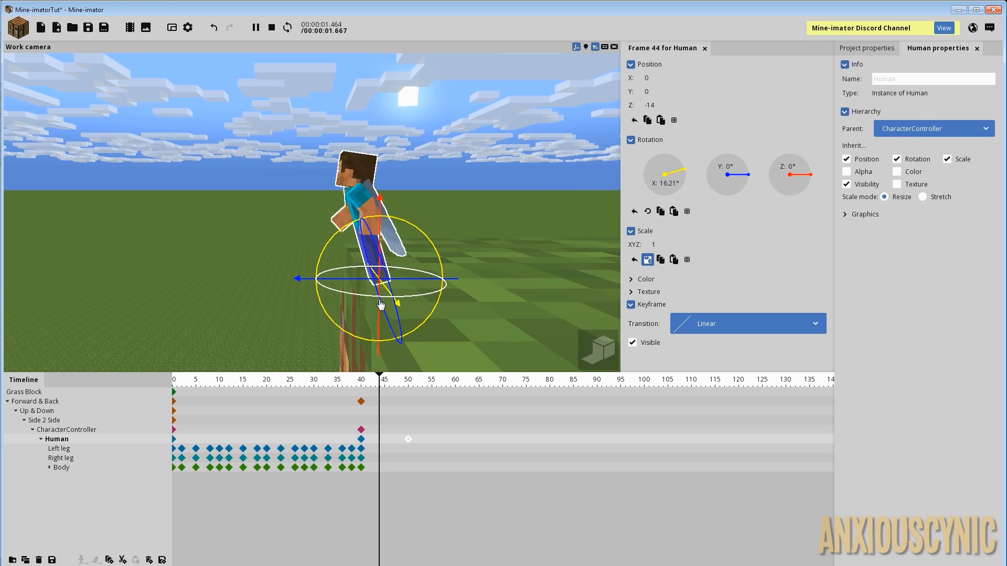
{"action": "key", "text": "space"}
{"action": "left_click", "coordinate": [388, 383]}
{"action": "left_click_drag", "start_coordinate": [388, 383], "coordinate": [451, 379]}
Step: Keyframe Forward & Back at frame 50, move it along Y to about -32.45, and check the motion from frame 40
{"action": "left_click_drag", "start_coordinate": [447, 204], "coordinate": [450, 205]}
{"action": "scroll", "coordinate": [450, 206], "scroll_direction": "down", "scroll_amount": 5}
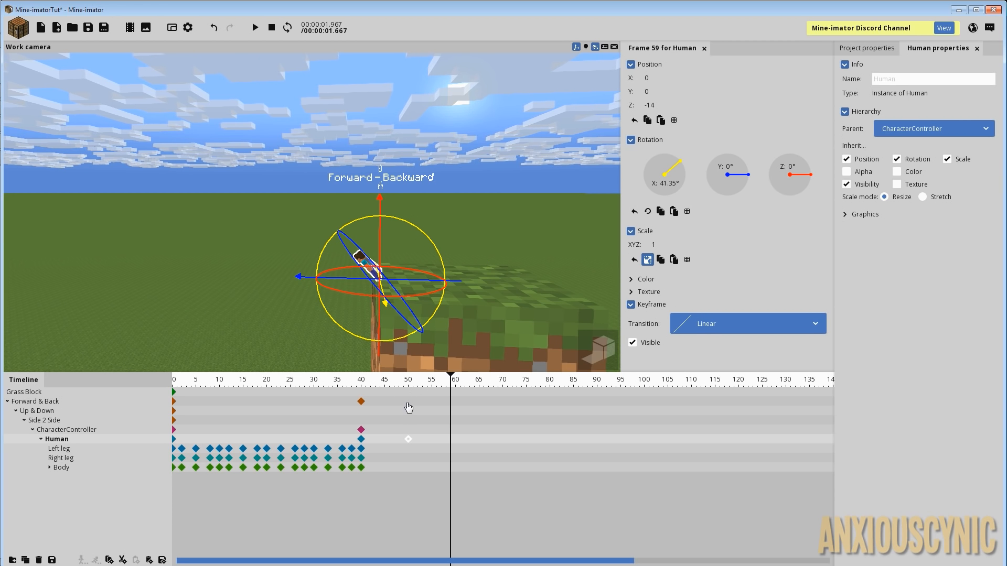
{"action": "left_click", "coordinate": [408, 402]}
{"action": "left_click_drag", "start_coordinate": [449, 316], "coordinate": [449, 299]}
{"action": "scroll", "coordinate": [449, 299], "scroll_direction": "up", "scroll_amount": 2}
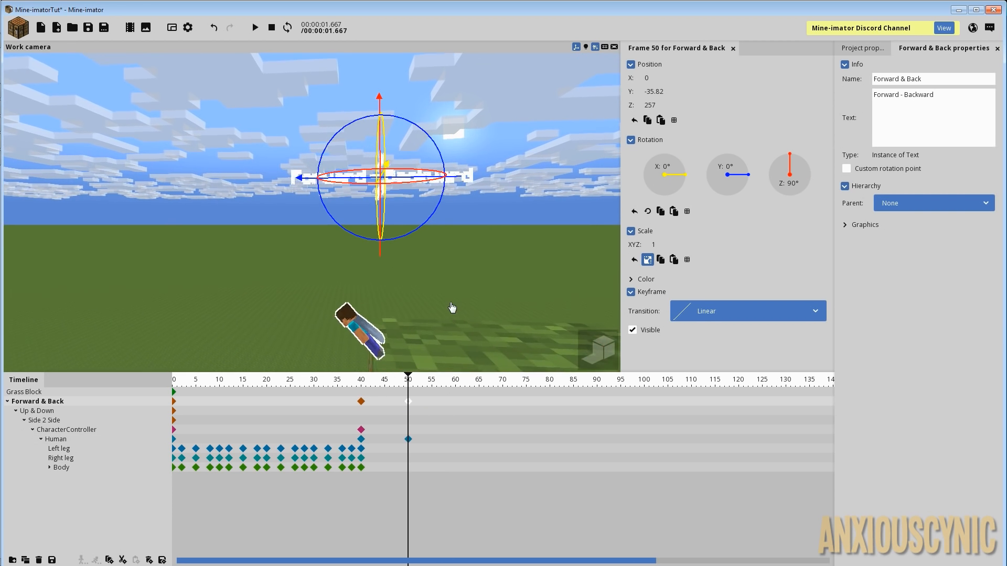
{"action": "right_click_drag", "start_coordinate": [471, 272], "coordinate": [472, 283]}
{"action": "left_click_drag", "start_coordinate": [472, 284], "coordinate": [471, 257]}
{"action": "mouse_move", "coordinate": [472, 257]}
{"action": "right_mouse_down"}
{"action": "mouse_move", "coordinate": [472, 278]}
{"action": "mouse_move", "coordinate": [472, 267]}
{"action": "right_mouse_up"}
{"action": "left_click_drag", "start_coordinate": [479, 266], "coordinate": [479, 259]}
{"action": "scroll", "coordinate": [479, 267], "scroll_direction": "up", "scroll_amount": 2}
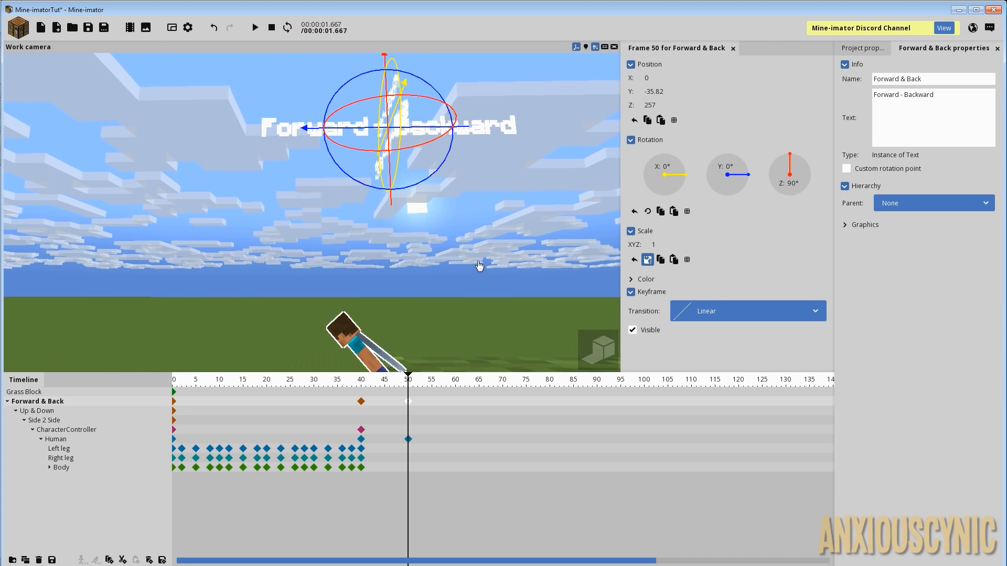
{"action": "right_click_drag", "start_coordinate": [479, 267], "coordinate": [483, 291]}
{"action": "left_click_drag", "start_coordinate": [459, 79], "coordinate": [451, 80]}
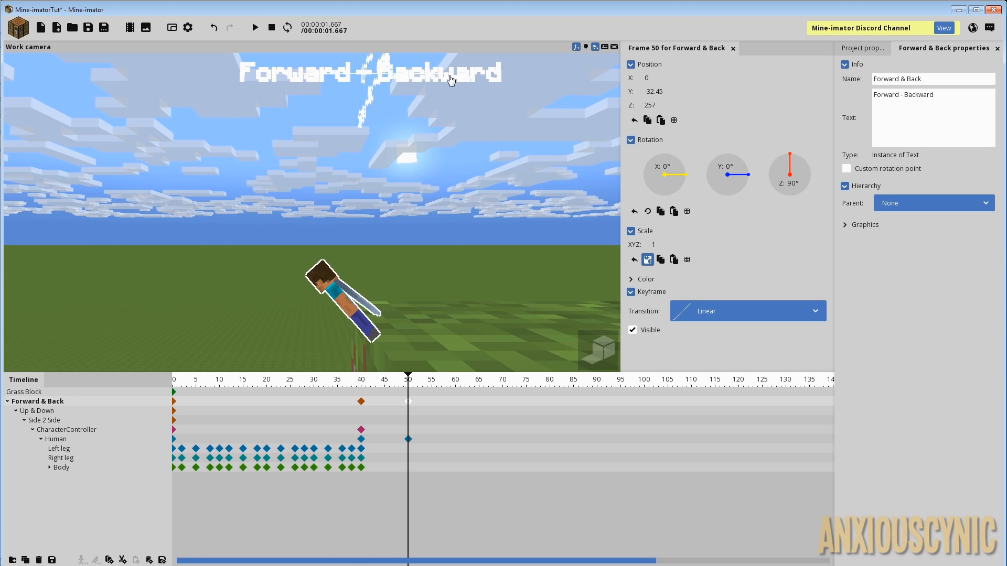
{"action": "mouse_move", "coordinate": [362, 383]}
{"action": "left_mouse_down"}
{"action": "mouse_move", "coordinate": [347, 383]}
{"action": "mouse_move", "coordinate": [377, 383]}
{"action": "left_mouse_up"}
{"action": "left_click_drag", "start_coordinate": [385, 384], "coordinate": [409, 388]}
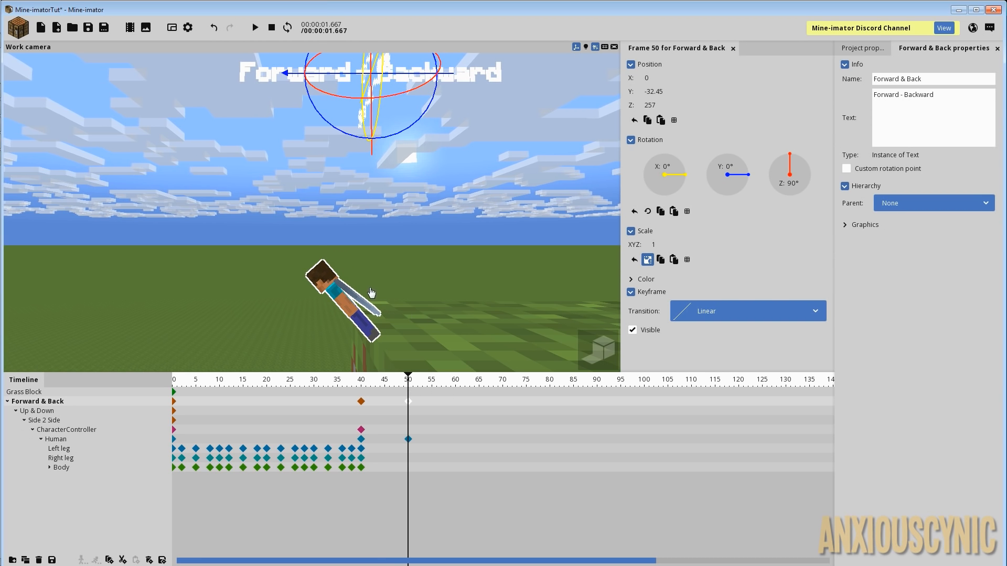
Step: Keyframe Forward & Back at frame 120 and move it far forward along Y, well beyond the grass block's edge
{"action": "left_click_drag", "start_coordinate": [404, 303], "coordinate": [339, 240]}
{"action": "right_click_drag", "start_coordinate": [453, 227], "coordinate": [419, 231]}
{"action": "key", "text": "s"}
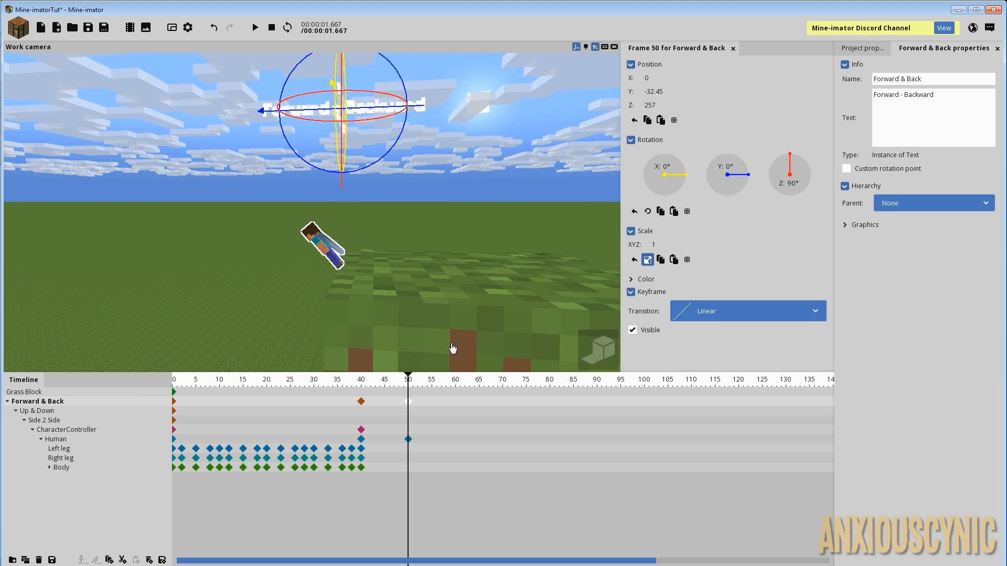
{"action": "left_click_drag", "start_coordinate": [409, 385], "coordinate": [638, 398]}
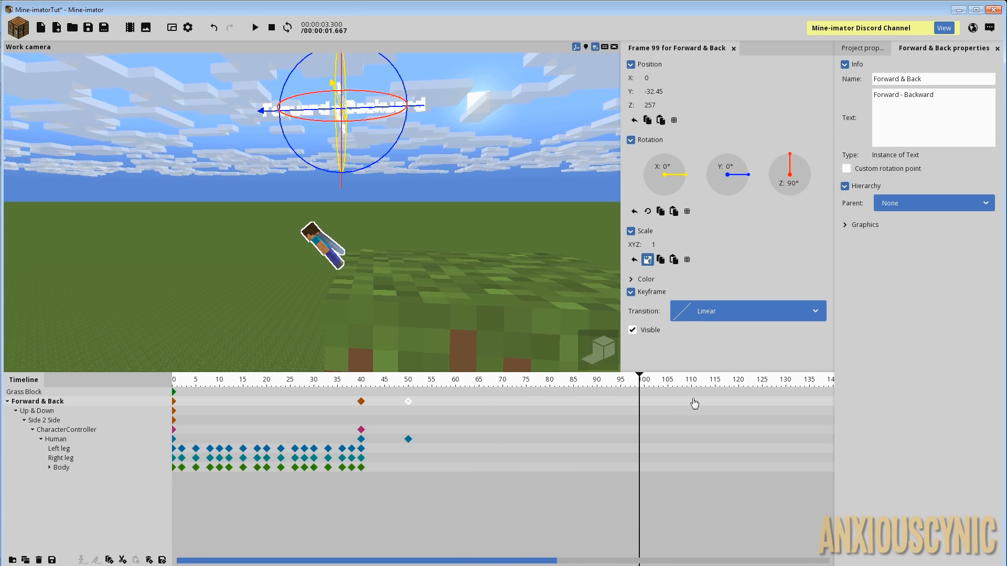
{"action": "left_click", "coordinate": [741, 405]}
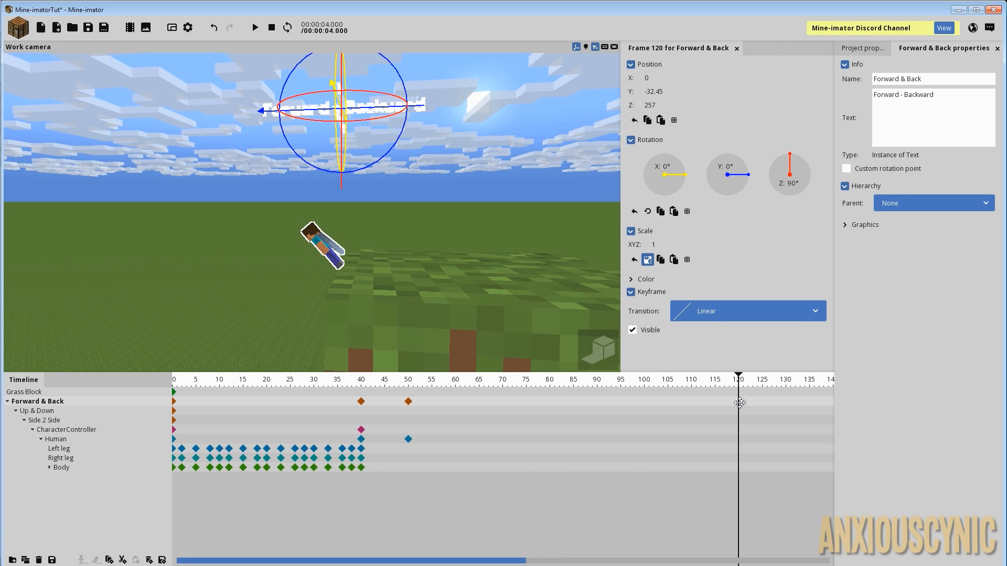
{"action": "left_click_drag", "start_coordinate": [438, 225], "coordinate": [424, 241]}
{"action": "scroll", "coordinate": [428, 239], "scroll_direction": "down", "scroll_amount": 4}
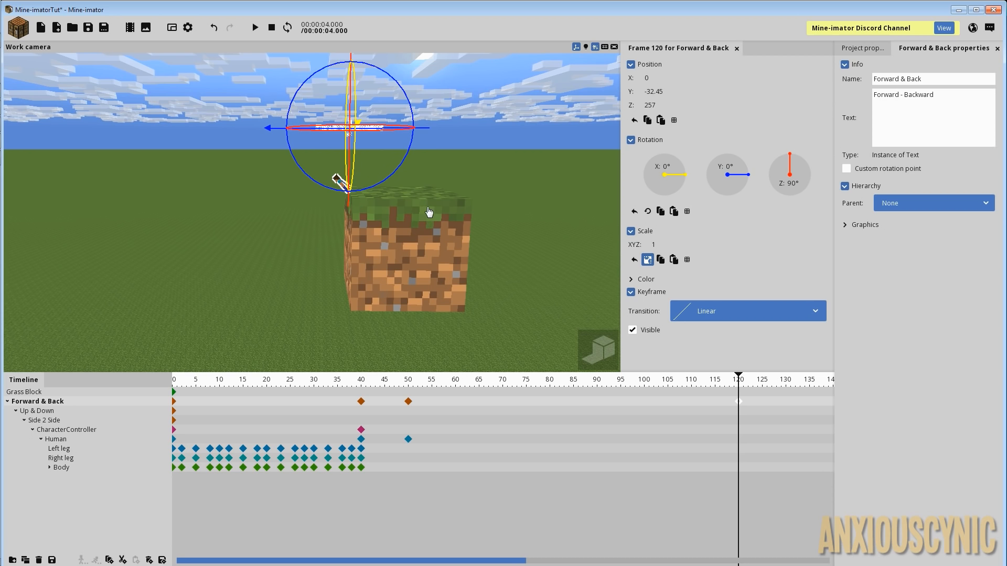
{"action": "left_click_drag", "start_coordinate": [425, 131], "coordinate": [155, 154]}
Step: Preview the forward launch from just before frame 40 and save the project
{"action": "left_click_drag", "start_coordinate": [375, 383], "coordinate": [355, 381]}
{"action": "key", "text": "space"}
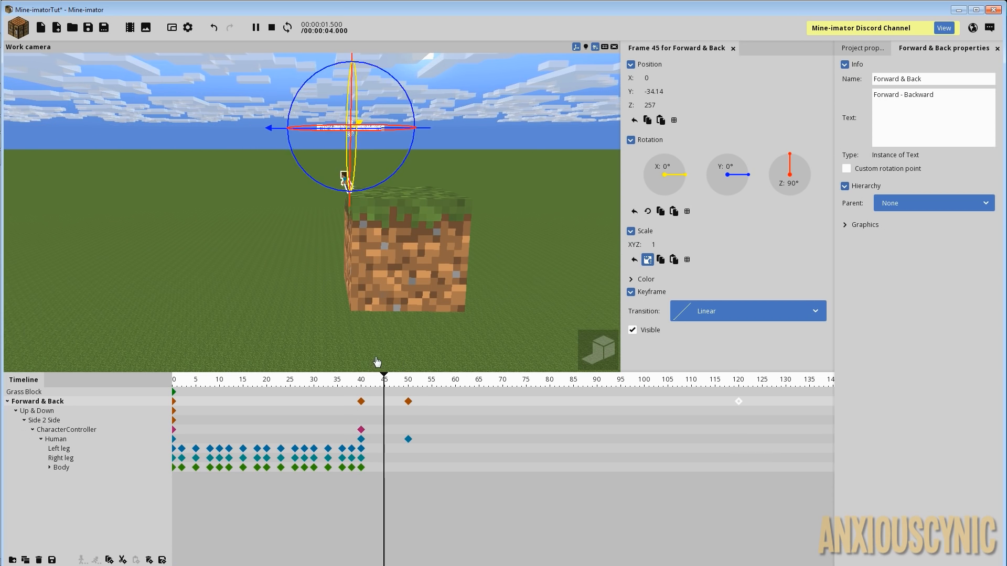
{"action": "key", "text": "space"}
{"action": "left_click_drag", "start_coordinate": [418, 383], "coordinate": [408, 384]}
{"action": "key", "text": "ctrl+s"}
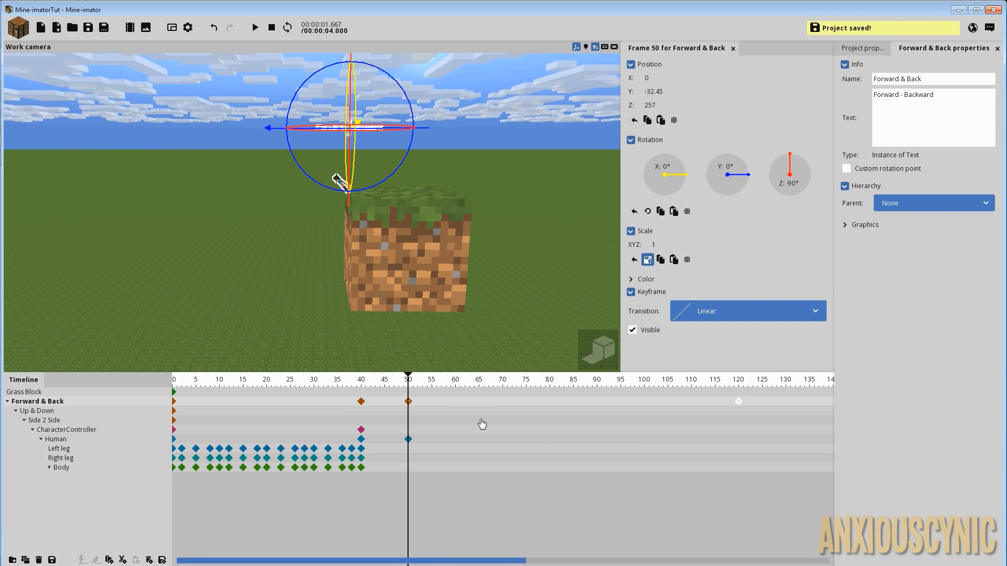
Step: Keyframe Up & Down at frame 50, lower it to Z -25 at frame 65, and preview the drop
{"action": "left_click", "coordinate": [408, 412]}
{"action": "scroll", "coordinate": [410, 413], "scroll_direction": "up", "scroll_amount": 3}
{"action": "left_click_drag", "start_coordinate": [406, 386], "coordinate": [571, 402]}
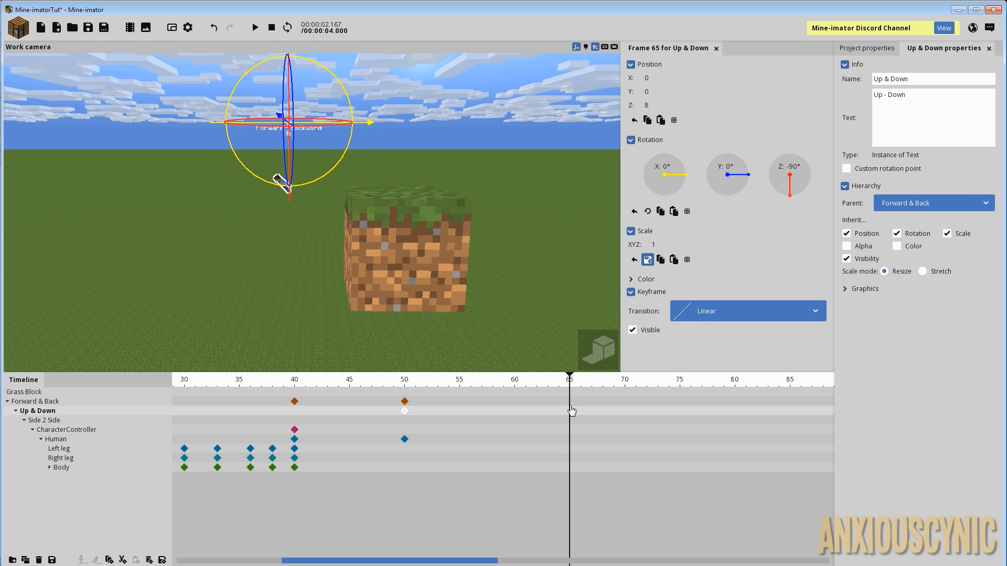
{"action": "mouse_move", "coordinate": [406, 265]}
{"action": "left_mouse_down"}
{"action": "mouse_move", "coordinate": [452, 276]}
{"action": "mouse_move", "coordinate": [414, 266]}
{"action": "left_mouse_up"}
{"action": "scroll", "coordinate": [407, 266], "scroll_direction": "up", "scroll_amount": 3}
{"action": "left_click_drag", "start_coordinate": [305, 146], "coordinate": [317, 184]}
{"action": "left_click_drag", "start_coordinate": [450, 258], "coordinate": [433, 217]}
{"action": "type", "text": "-25"}
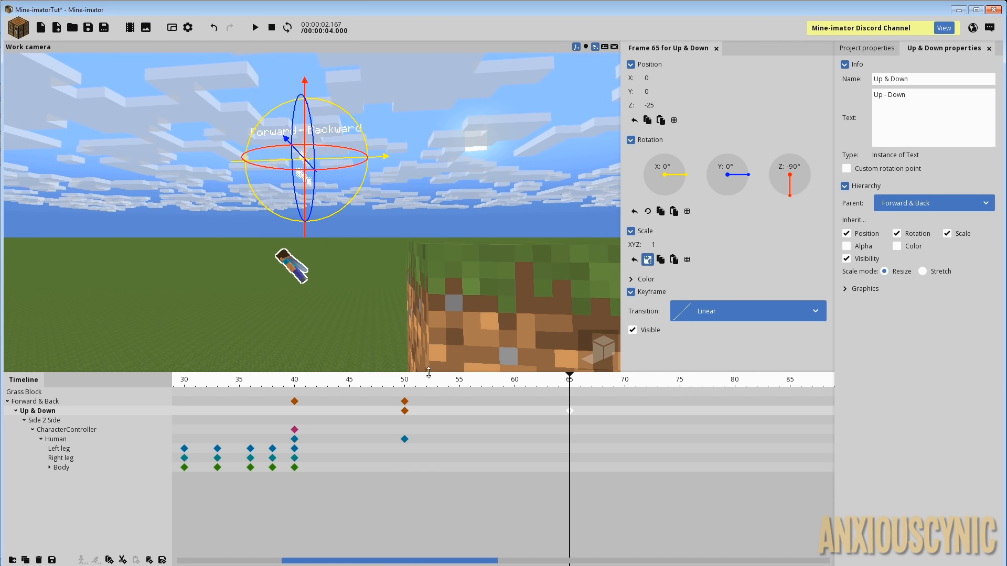
{"action": "key", "text": "space"}
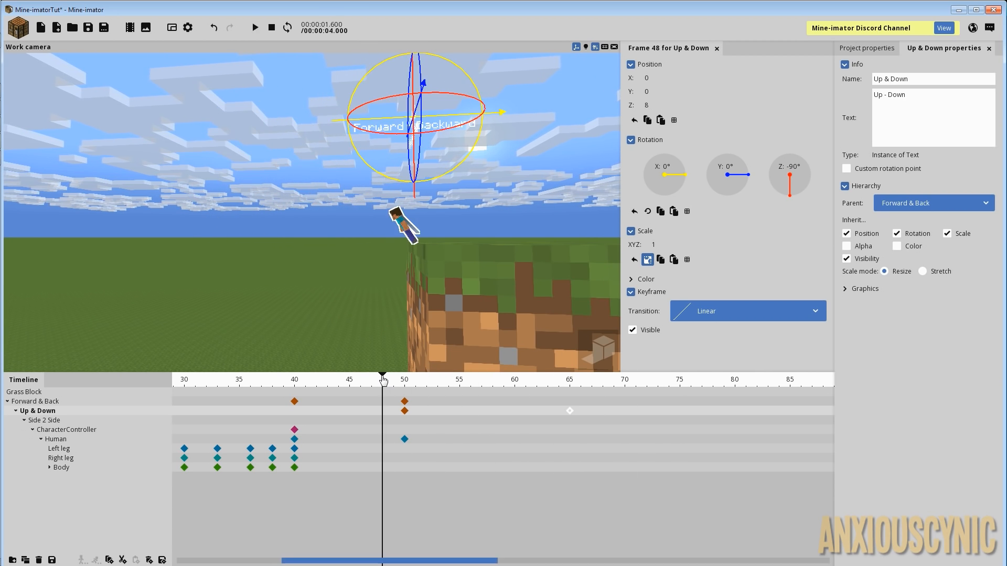
{"action": "key", "text": "space"}
Step: Reset Up & Down's Z position to 0 at frame 80 and preview the dip and rise
{"action": "left_click_drag", "start_coordinate": [635, 388], "coordinate": [735, 387]}
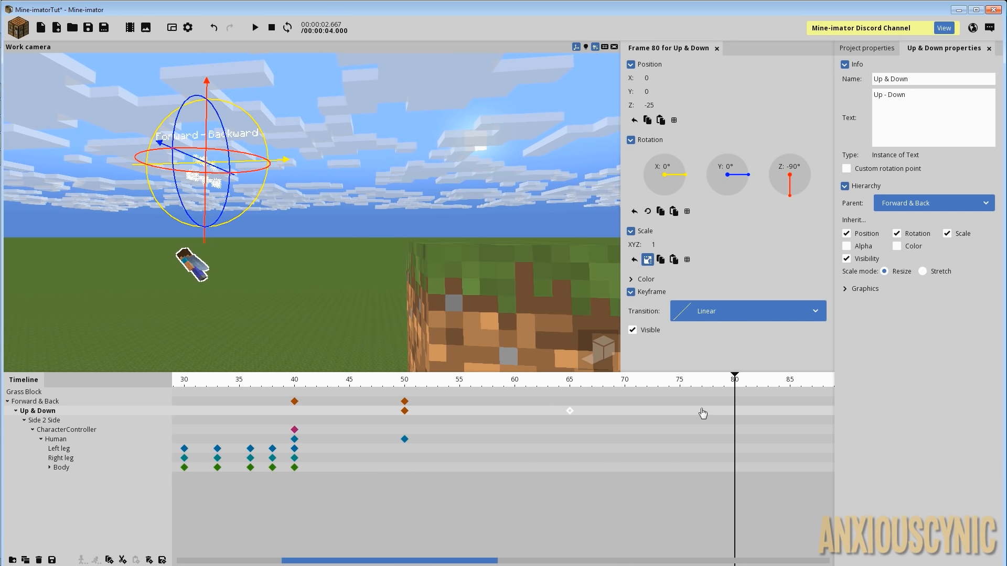
{"action": "right_click", "coordinate": [655, 105]}
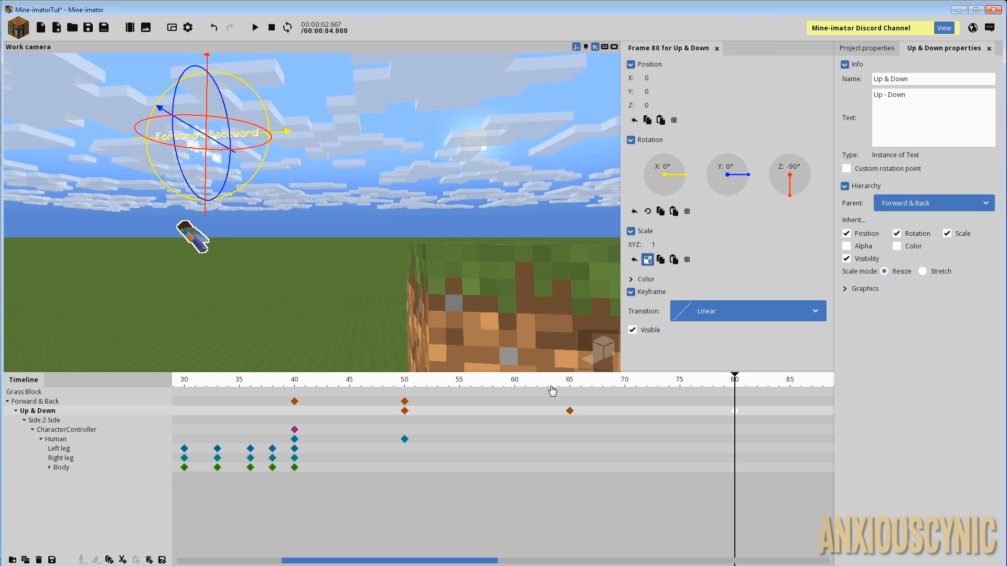
{"action": "key", "text": "space"}
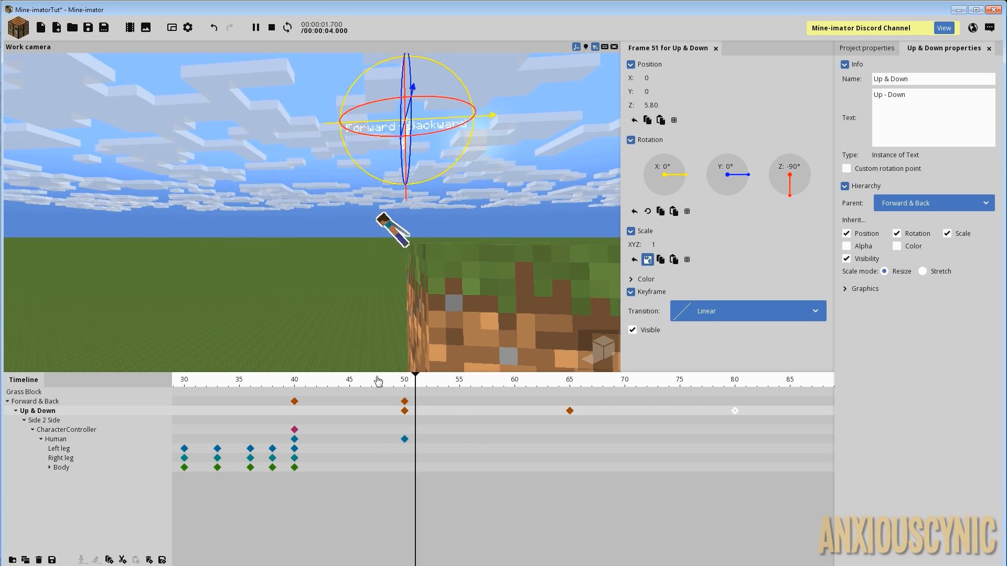
{"action": "key", "text": "space"}
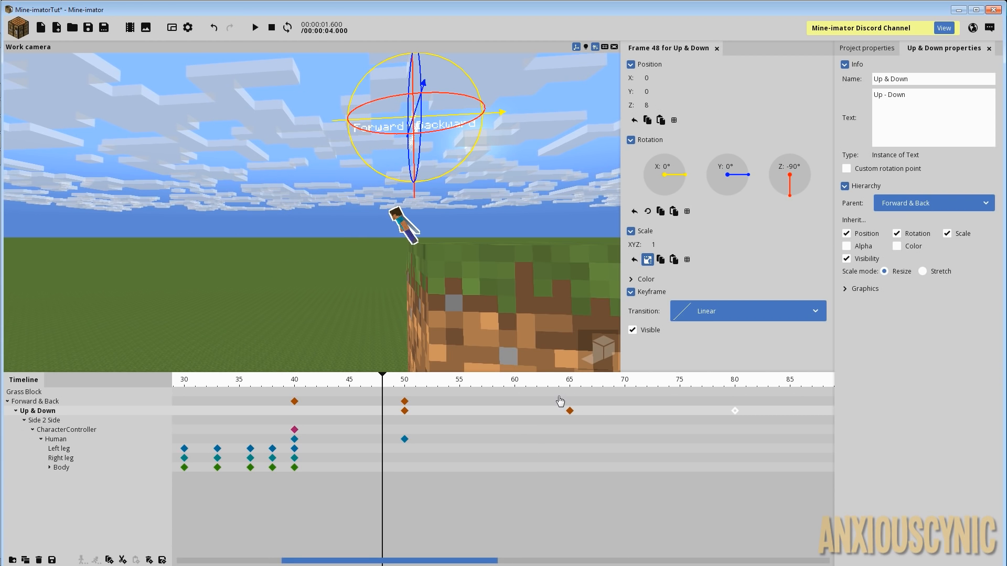
Step: Keyframe CharacterController at frame 50 and rotate it to about 60.90° on X at frame 57
{"action": "left_click", "coordinate": [571, 403]}
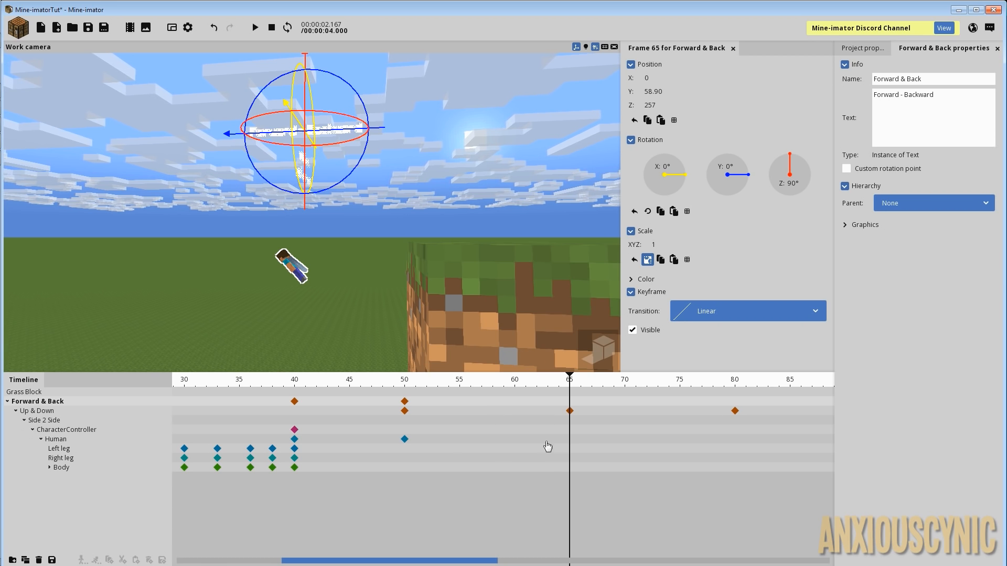
{"action": "left_click", "coordinate": [403, 430]}
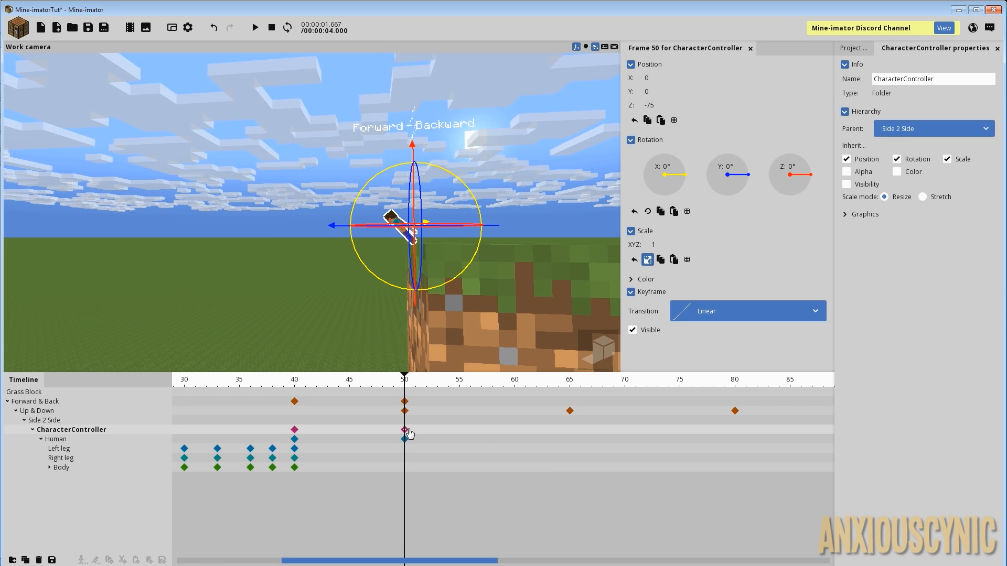
{"action": "left_click_drag", "start_coordinate": [420, 386], "coordinate": [492, 427]}
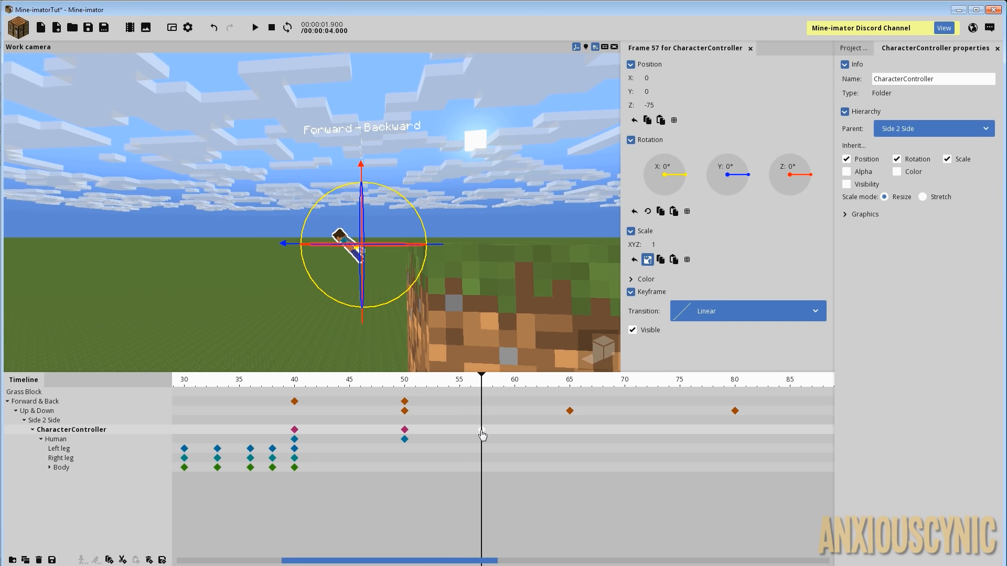
{"action": "left_click_drag", "start_coordinate": [400, 197], "coordinate": [342, 202]}
{"action": "mouse_move", "coordinate": [457, 219]}
{"action": "left_mouse_down"}
{"action": "mouse_move", "coordinate": [485, 202]}
{"action": "mouse_move", "coordinate": [457, 229]}
{"action": "left_mouse_up"}
{"action": "scroll", "coordinate": [458, 229], "scroll_direction": "up", "scroll_amount": 5}
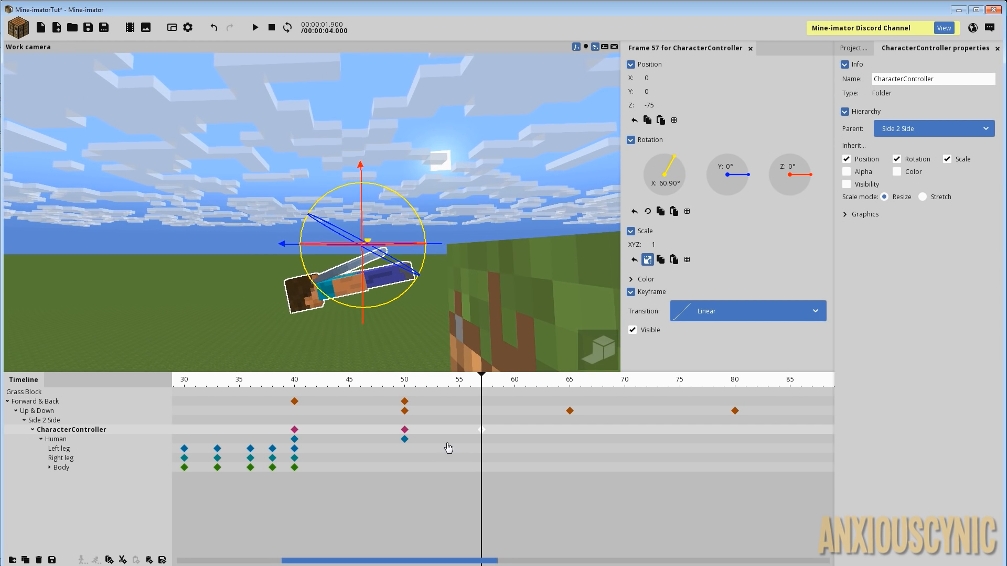
Step: Keyframe Human at frame 57 with its X rotation reset to 0°
{"action": "left_click", "coordinate": [481, 439]}
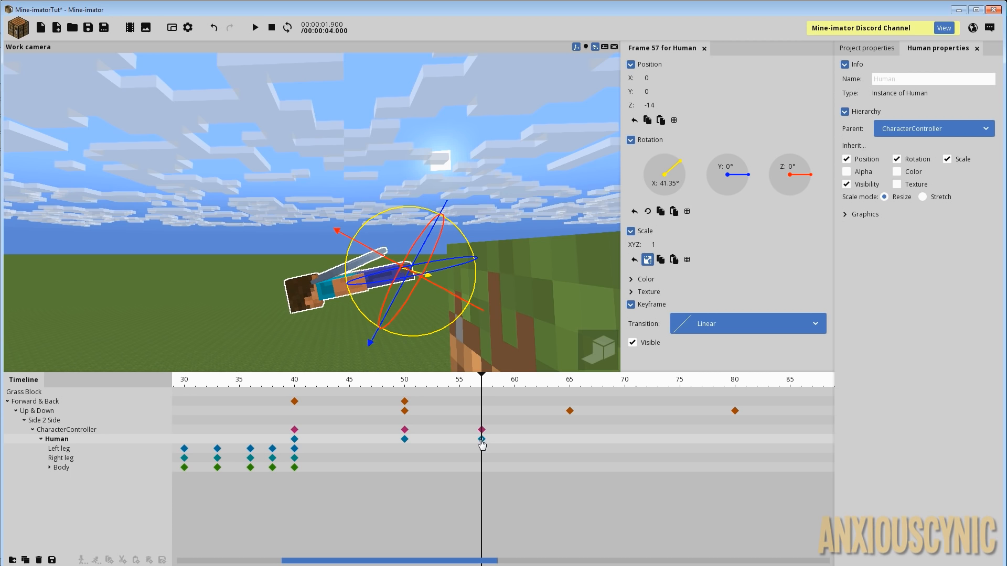
{"action": "right_click", "coordinate": [673, 180]}
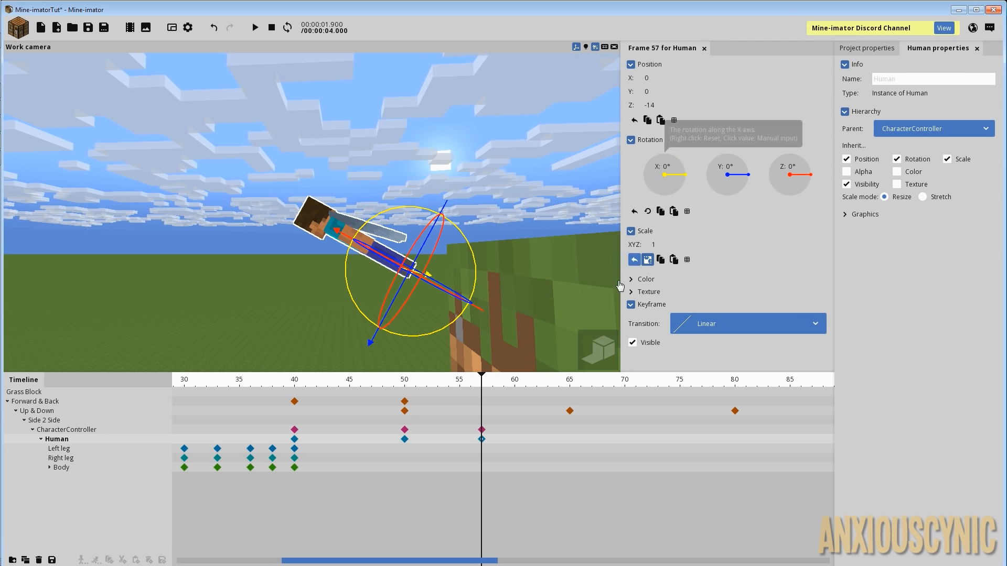
Step: Rotate CharacterController to about 135.24° on X at its frame 57 keyframe, preview the dive and save the project
{"action": "left_click", "coordinate": [481, 430]}
{"action": "left_click_drag", "start_coordinate": [446, 387], "coordinate": [481, 380]}
{"action": "left_click_drag", "start_coordinate": [399, 198], "coordinate": [301, 198]}
{"action": "left_click_drag", "start_coordinate": [467, 286], "coordinate": [488, 283]}
{"action": "key", "text": "space"}
{"action": "left_click_drag", "start_coordinate": [370, 381], "coordinate": [502, 399]}
{"action": "left_click_drag", "start_coordinate": [508, 275], "coordinate": [489, 263]}
{"action": "scroll", "coordinate": [488, 264], "scroll_direction": "down", "scroll_amount": 2}
{"action": "key", "text": "ctrl+s"}
Step: Keyframe Forward & Back at frame 59, pull it back to about Y -9, and preview the drop off the block
{"action": "left_click_drag", "start_coordinate": [428, 217], "coordinate": [432, 228]}
{"action": "scroll", "coordinate": [432, 228], "scroll_direction": "down", "scroll_amount": 3}
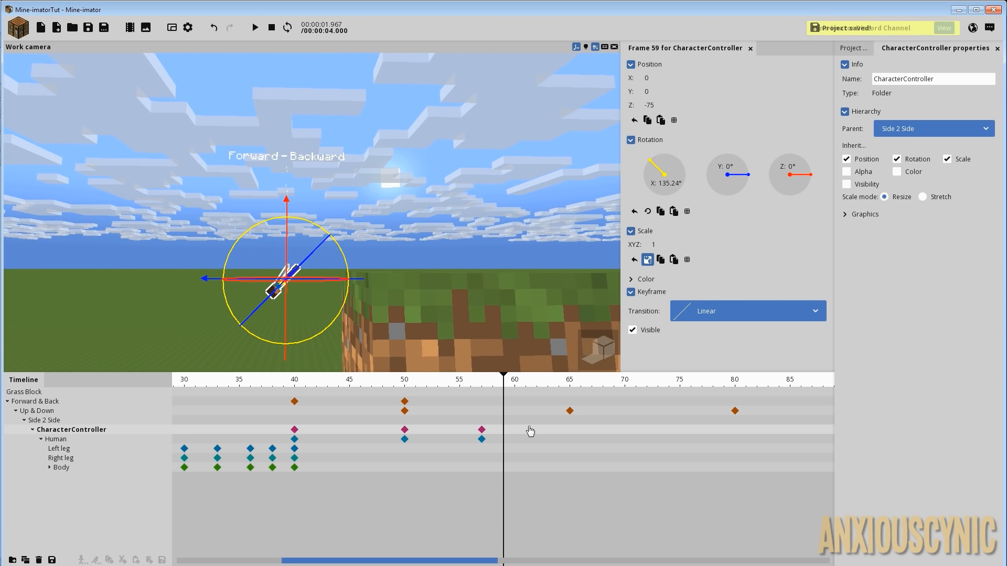
{"action": "left_click", "coordinate": [494, 402]}
{"action": "left_click_drag", "start_coordinate": [494, 385], "coordinate": [504, 408]}
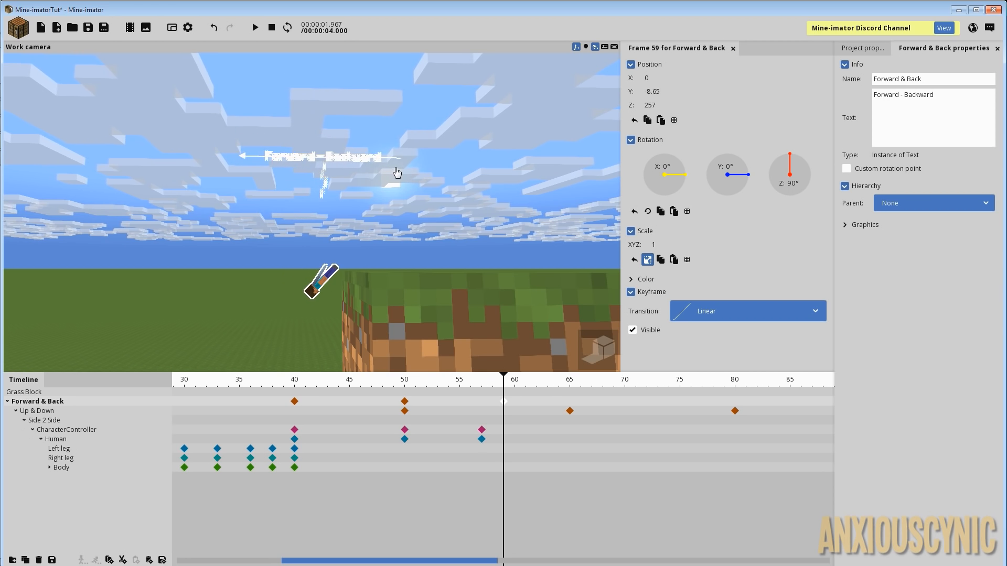
{"action": "left_click", "coordinate": [570, 411]}
{"action": "left_click_drag", "start_coordinate": [518, 386], "coordinate": [403, 392]}
{"action": "key", "text": "space"}
{"action": "key", "text": "space"}
{"action": "key", "text": "space"}
{"action": "key", "text": "space"}
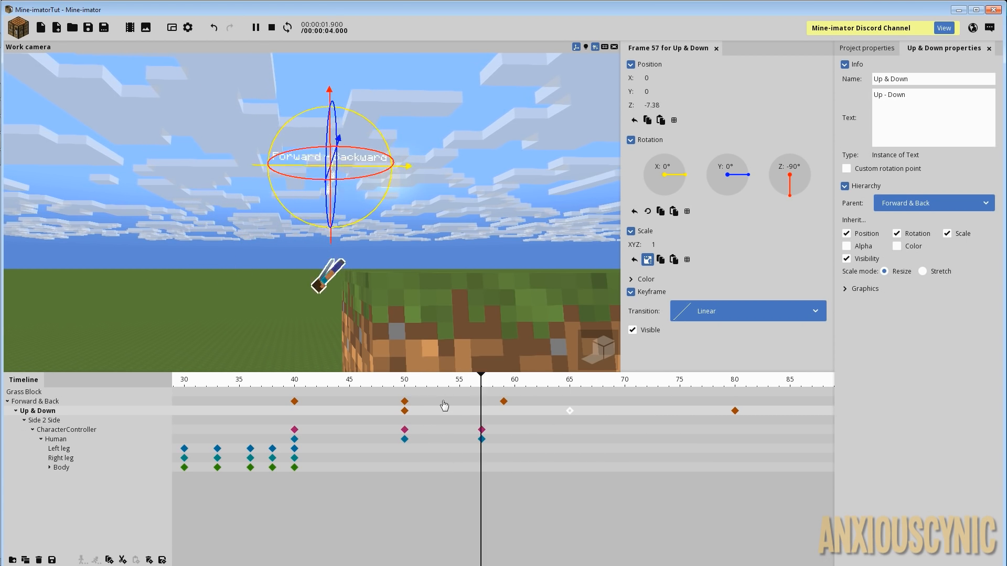
Step: Keyframe CharacterController at frame 64 to hold its diving rotation
{"action": "left_click_drag", "start_coordinate": [474, 392], "coordinate": [574, 404]}
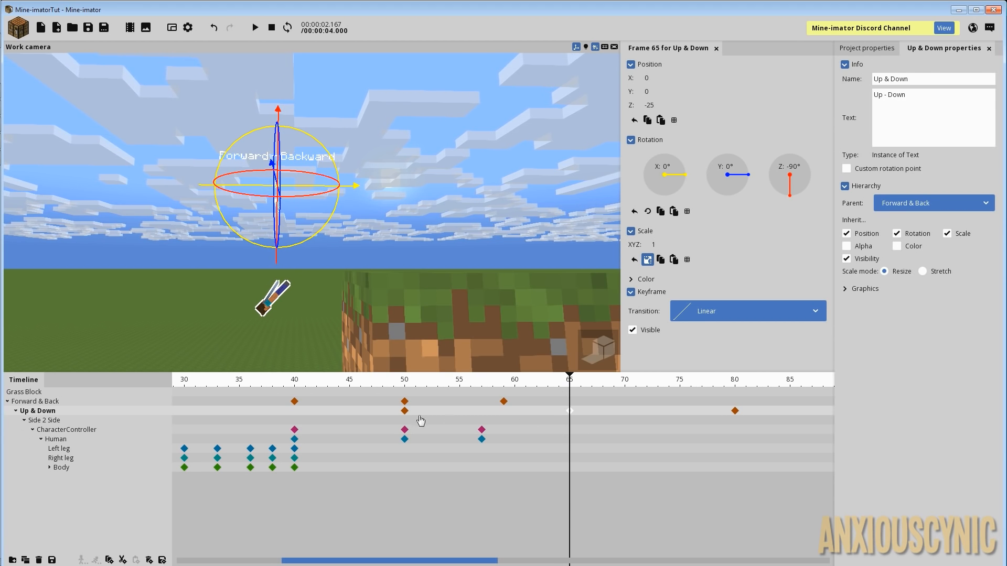
{"action": "left_click", "coordinate": [573, 434]}
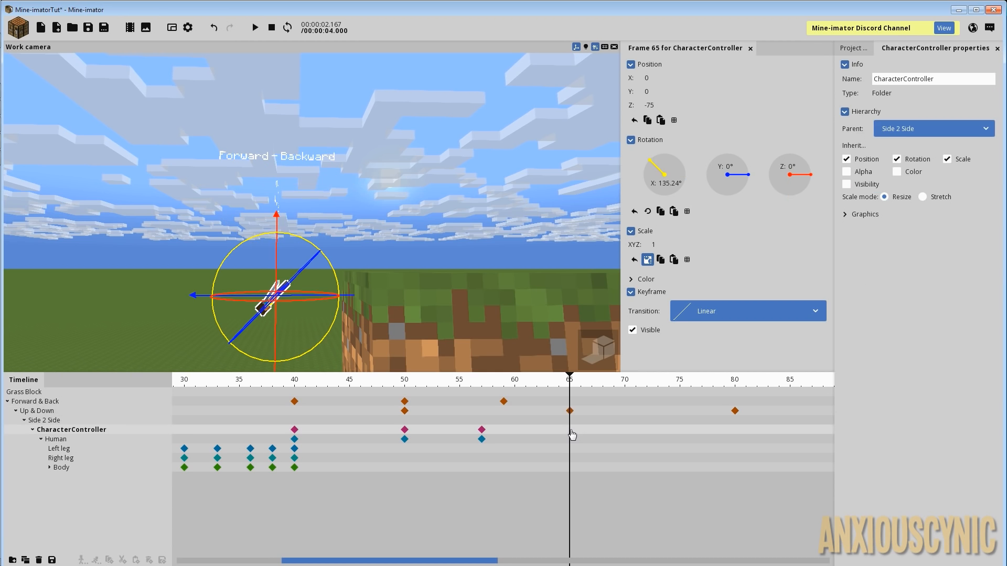
{"action": "left_click_drag", "start_coordinate": [583, 395], "coordinate": [560, 430]}
{"action": "left_click", "coordinate": [568, 430]}
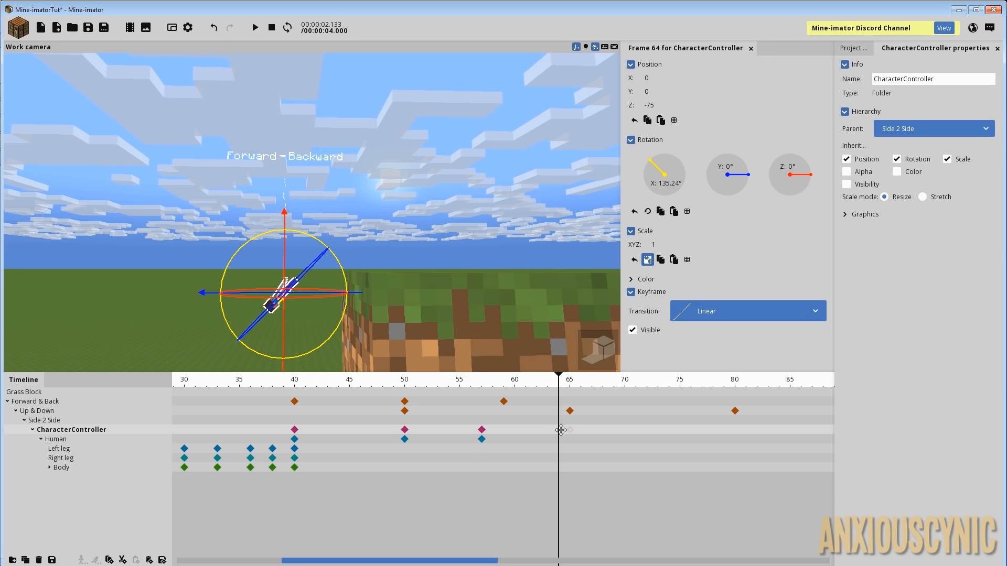
Step: Keyframe CharacterController at frame 70, rotate it to about 52.64° on X, and hold that pose with a keyframe at frame 79
{"action": "left_click", "coordinate": [624, 433]}
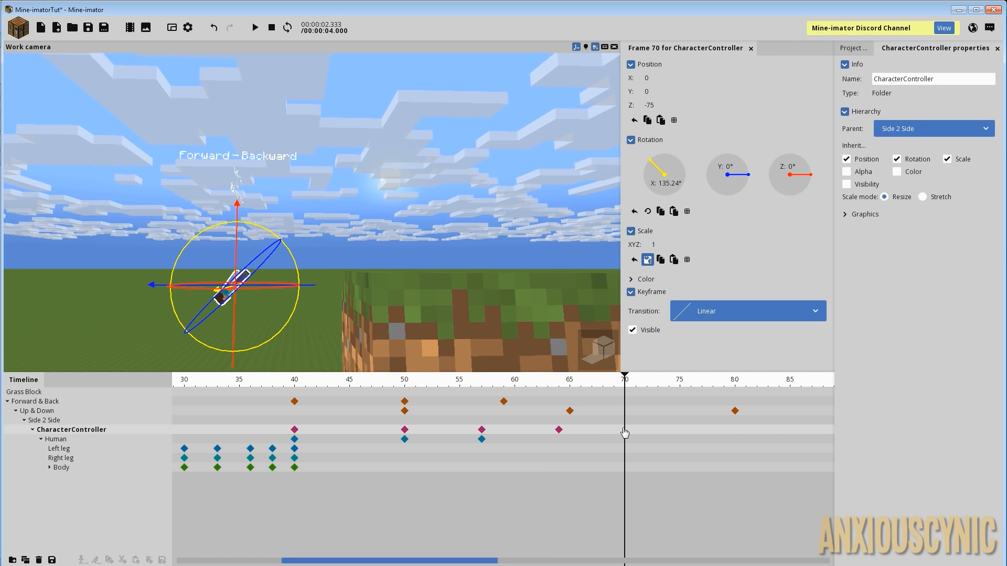
{"action": "left_click_drag", "start_coordinate": [289, 227], "coordinate": [311, 309]}
{"action": "left_click_drag", "start_coordinate": [625, 385], "coordinate": [743, 403]}
{"action": "left_click", "coordinate": [723, 431]}
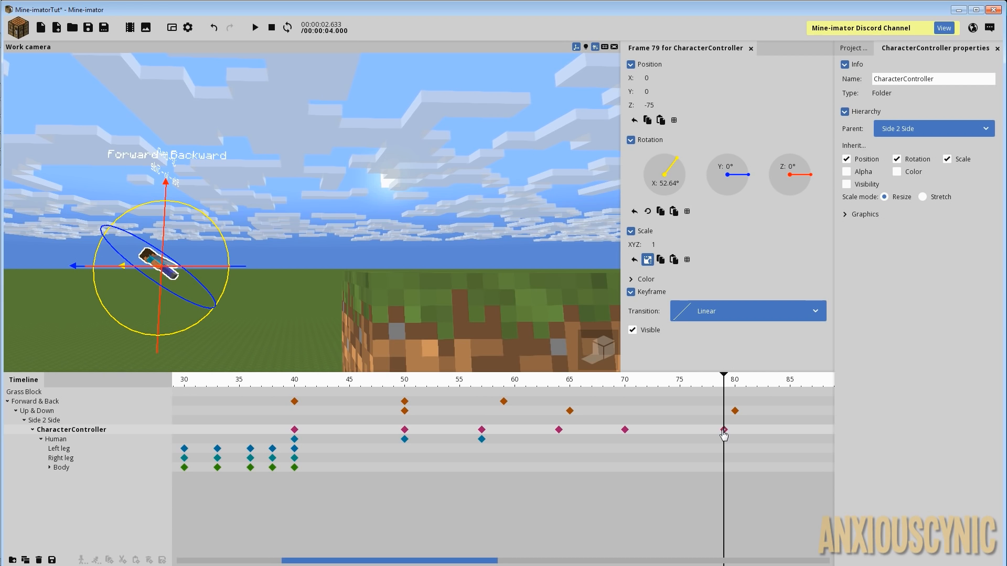
Step: Keyframe CharacterController at frame 85 with its X rotation set to 90° and save the project
{"action": "left_click", "coordinate": [789, 433]}
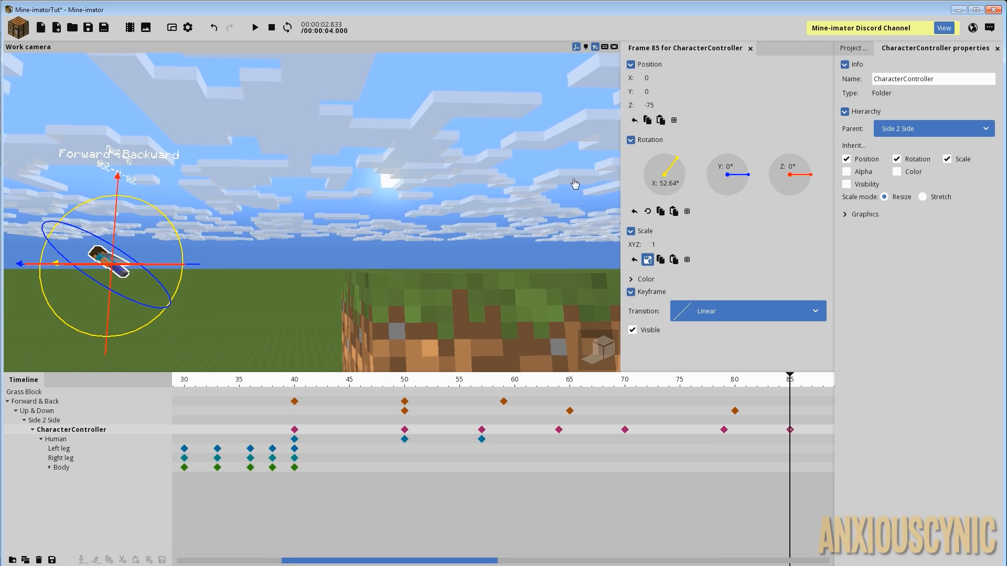
{"action": "left_click_drag", "start_coordinate": [161, 216], "coordinate": [124, 198]}
{"action": "left_click", "coordinate": [672, 184]}
{"action": "type", "text": "90"}
{"action": "key", "text": "Return"}
{"action": "left_click", "coordinate": [84, 29]}
Step: Shift every keyframe from frame 50 onward five frames earlier and preview the takeoff
{"action": "mouse_move", "coordinate": [338, 203]}
{"action": "left_mouse_down"}
{"action": "mouse_move", "coordinate": [356, 215]}
{"action": "mouse_move", "coordinate": [329, 191]}
{"action": "mouse_move", "coordinate": [372, 207]}
{"action": "mouse_move", "coordinate": [342, 193]}
{"action": "left_mouse_up"}
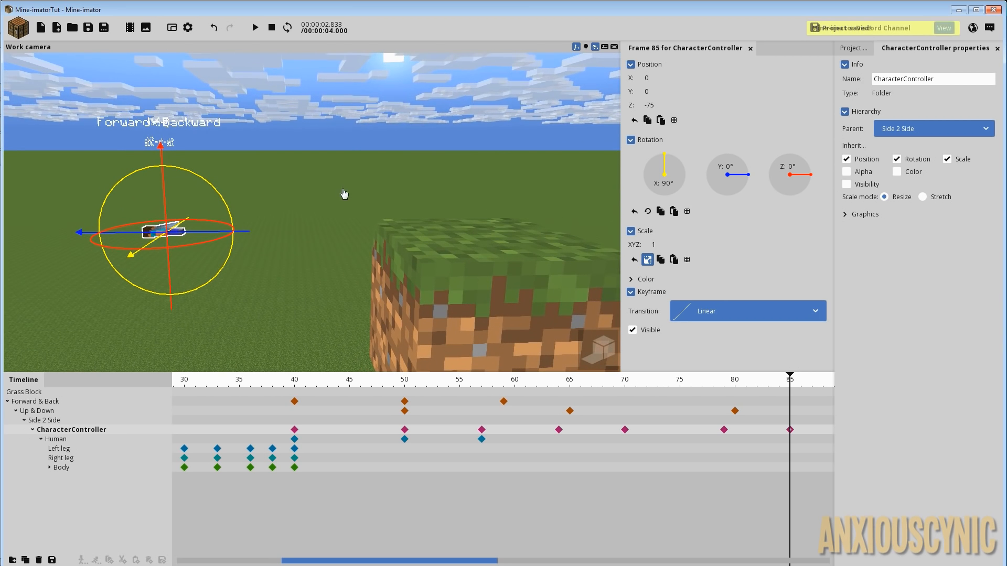
{"action": "left_click_drag", "start_coordinate": [533, 382], "coordinate": [294, 381]}
{"action": "key", "text": "space"}
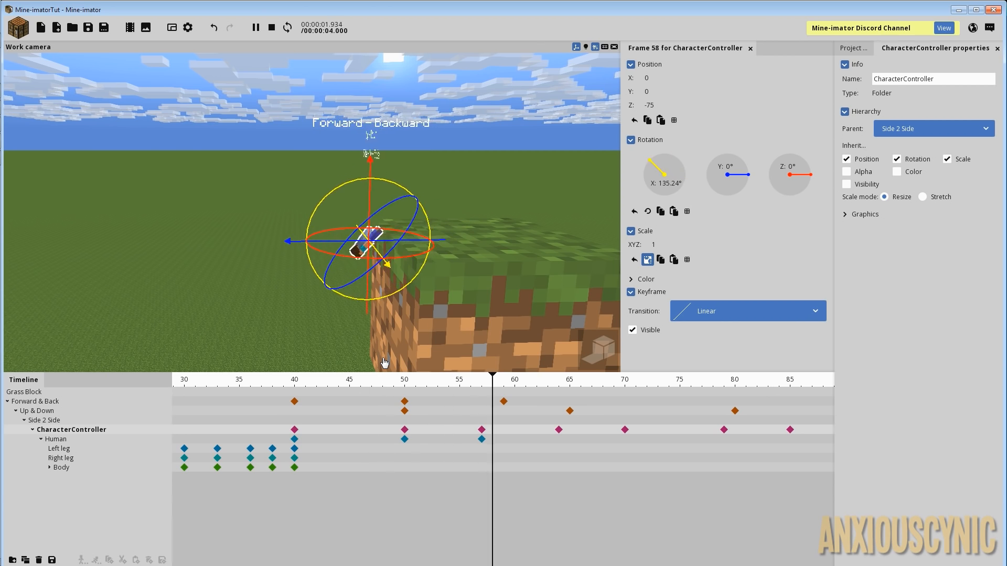
{"action": "key", "text": "space"}
{"action": "left_click_drag", "start_coordinate": [375, 404], "coordinate": [813, 482]}
{"action": "left_click_drag", "start_coordinate": [404, 407], "coordinate": [349, 407]}
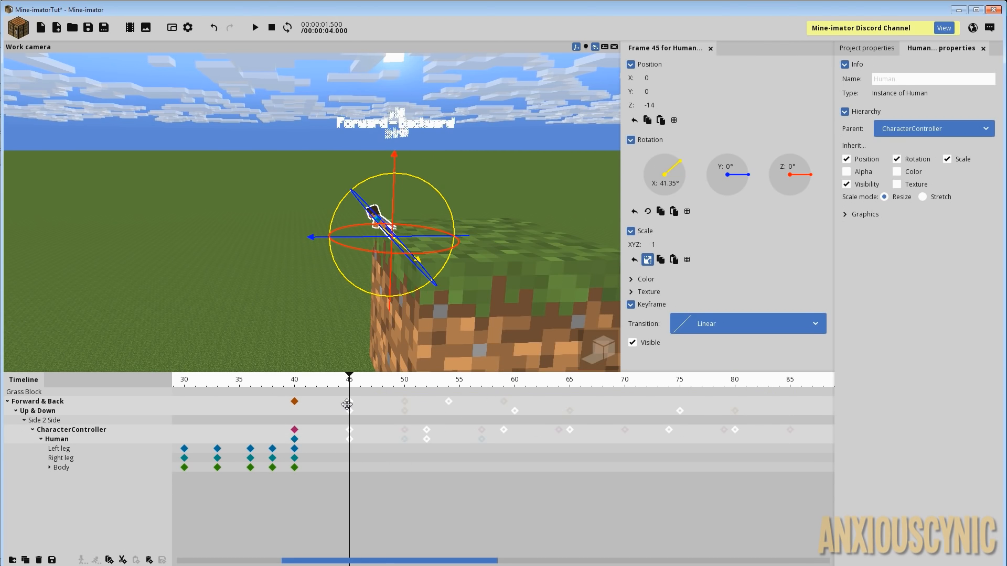
{"action": "key", "text": "space"}
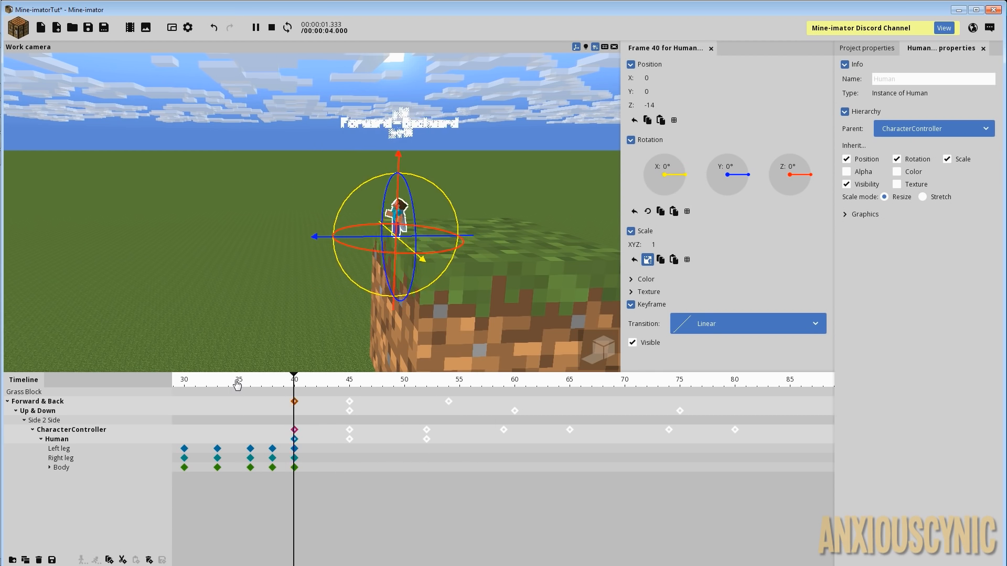
{"action": "left_click_drag", "start_coordinate": [238, 385], "coordinate": [372, 390]}
{"action": "left_click_drag", "start_coordinate": [512, 295], "coordinate": [501, 298]}
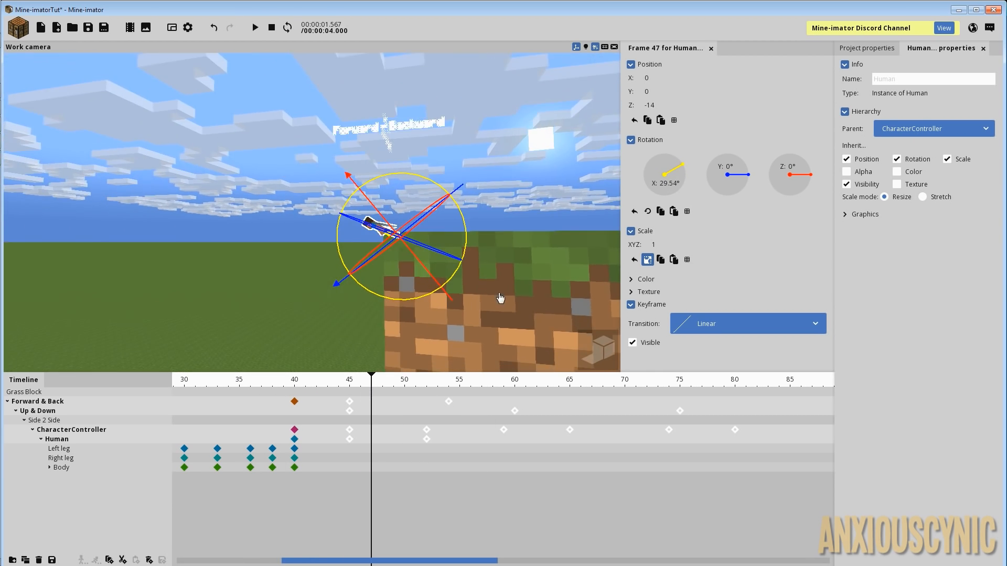
{"action": "scroll", "coordinate": [502, 298], "scroll_direction": "up", "scroll_amount": 3}
Step: Keyframe Forward & Back at frame 46 and nudge it slightly forward along Y
{"action": "left_click", "coordinate": [450, 402]}
{"action": "left_click_drag", "start_coordinate": [438, 394], "coordinate": [461, 393]}
{"action": "left_click_drag", "start_coordinate": [436, 277], "coordinate": [467, 278]}
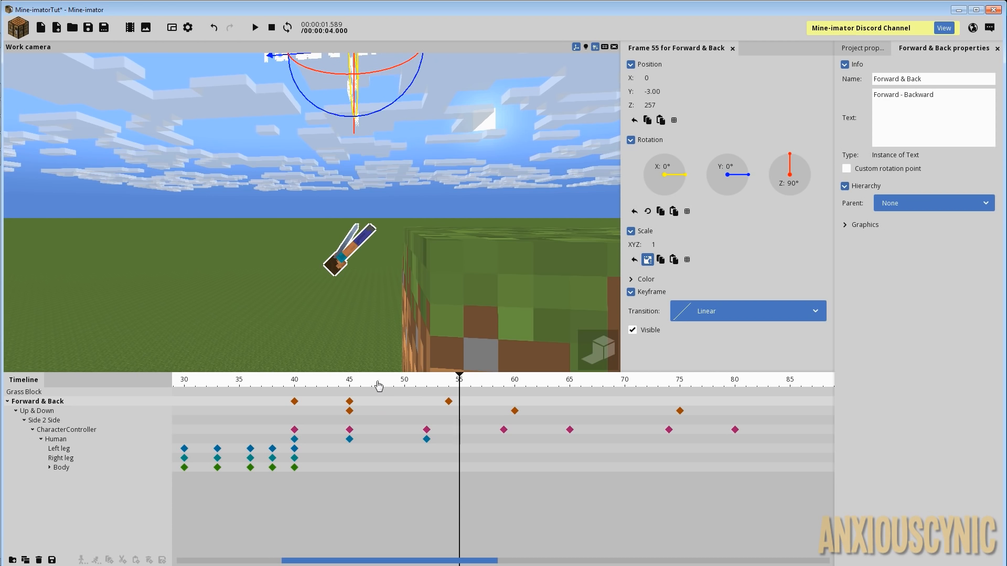
{"action": "left_click", "coordinate": [351, 388]}
{"action": "left_click_drag", "start_coordinate": [357, 387], "coordinate": [369, 398]}
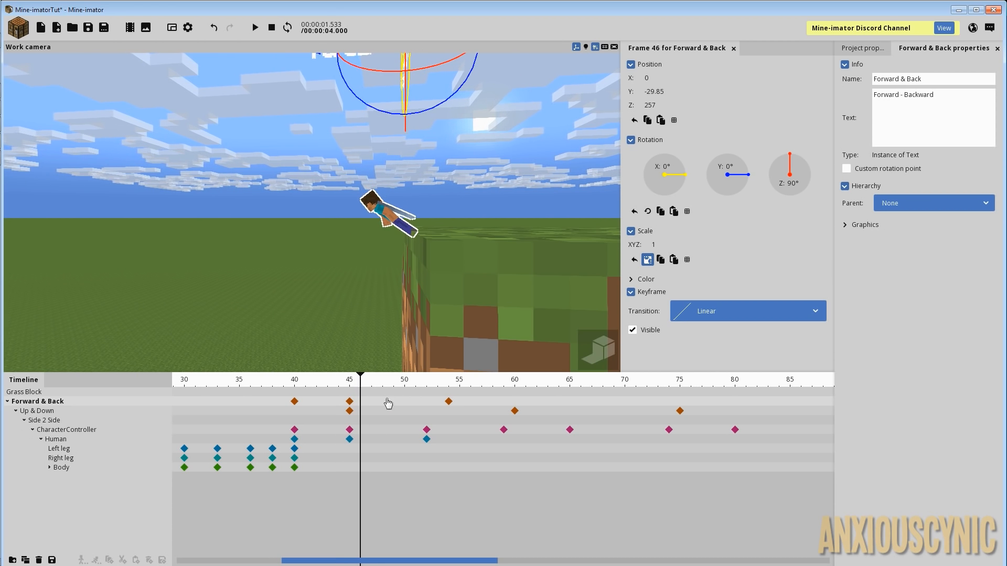
{"action": "right_click_drag", "start_coordinate": [336, 221], "coordinate": [354, 178]}
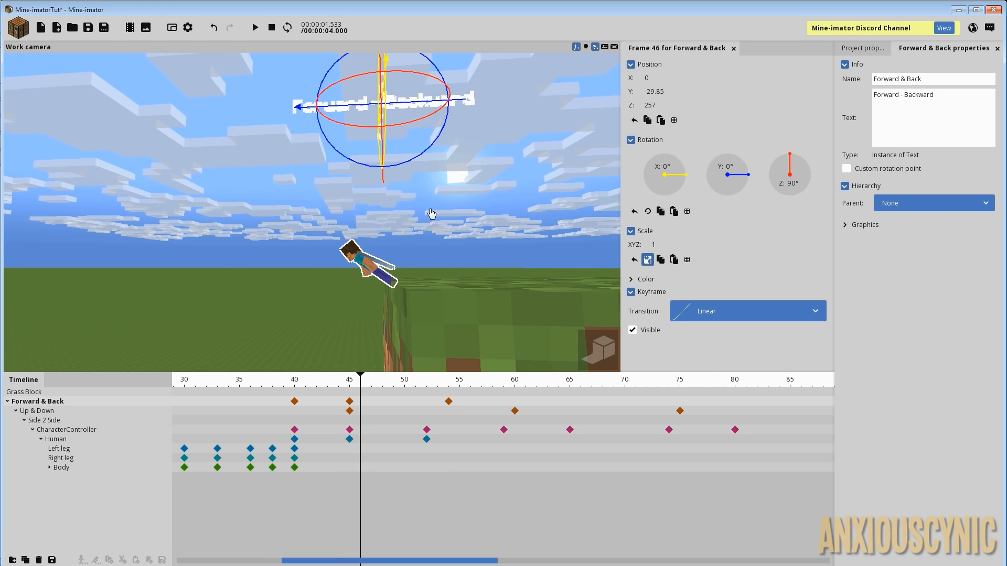
{"action": "left_click_drag", "start_coordinate": [461, 100], "coordinate": [450, 102]}
Step: Keyframe Forward & Back at frame 47 with Y -23.50 and at frame 48 with Y -21.16, and preview the takeoff
{"action": "left_click", "coordinate": [372, 402]}
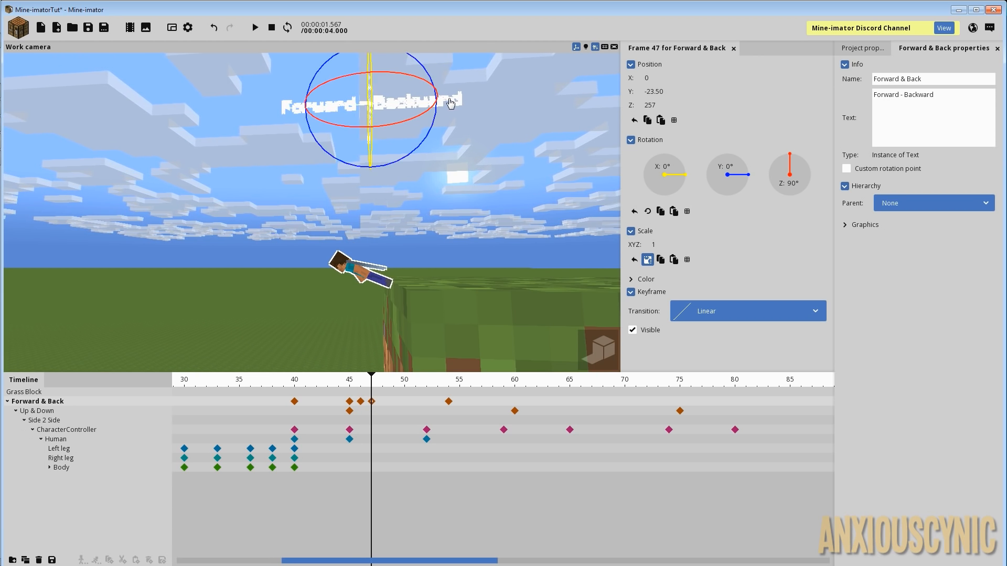
{"action": "left_click", "coordinate": [382, 403]}
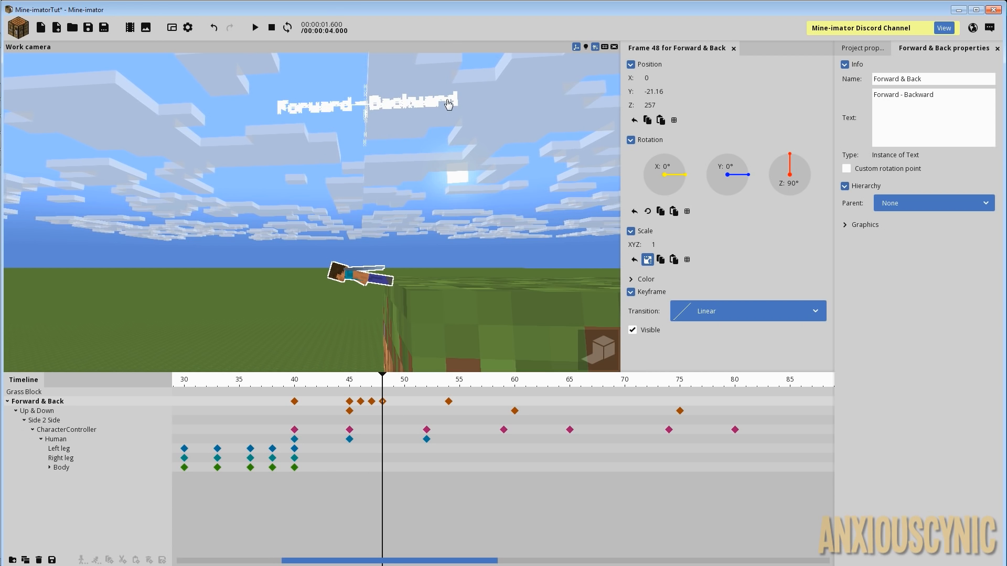
{"action": "left_click", "coordinate": [393, 403]}
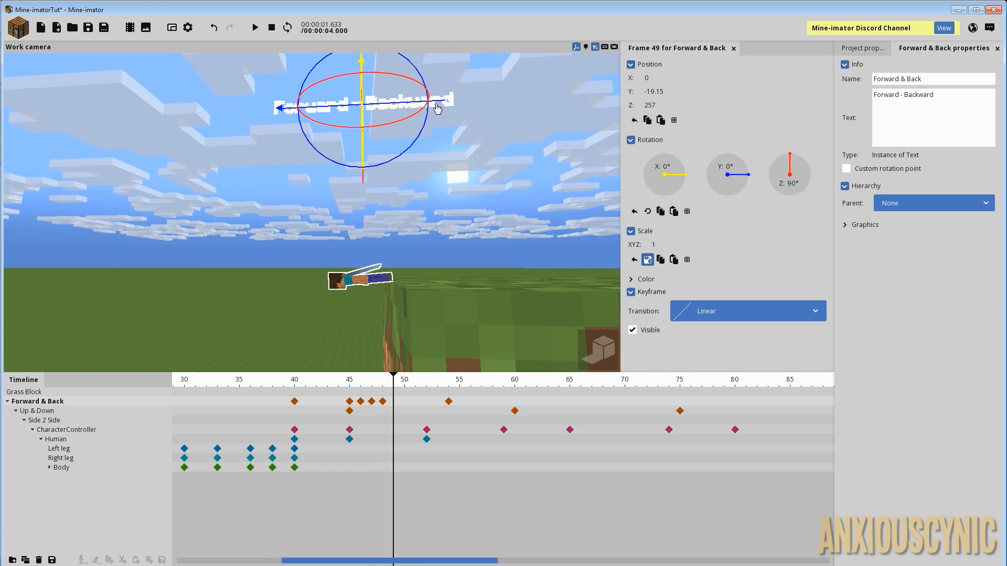
{"action": "left_click_drag", "start_coordinate": [395, 383], "coordinate": [429, 418]}
{"action": "key", "text": "space"}
{"action": "key", "text": "space"}
{"action": "key", "text": "space"}
{"action": "key", "text": "space"}
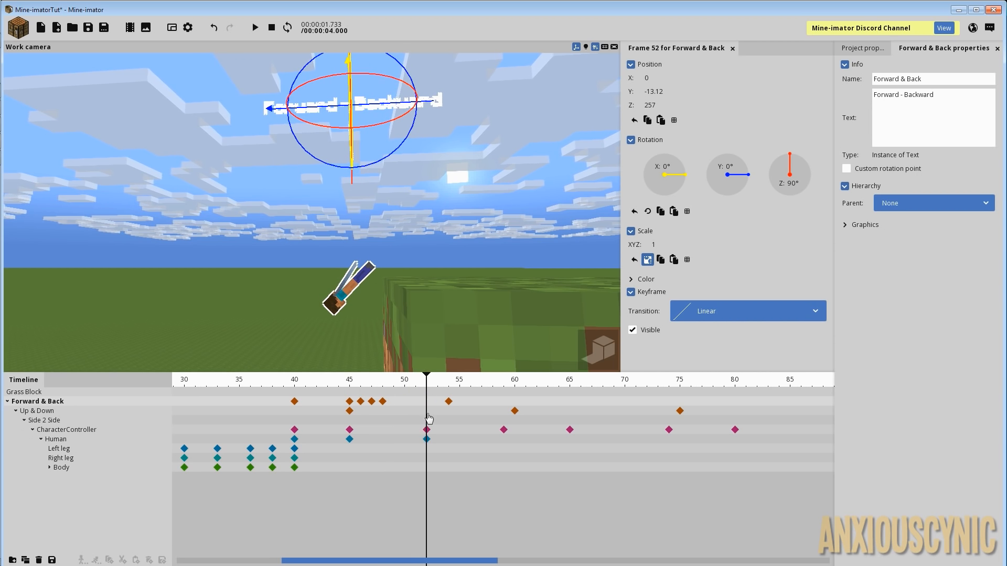
{"action": "left_click", "coordinate": [350, 411]}
{"action": "left_click", "coordinate": [514, 412]}
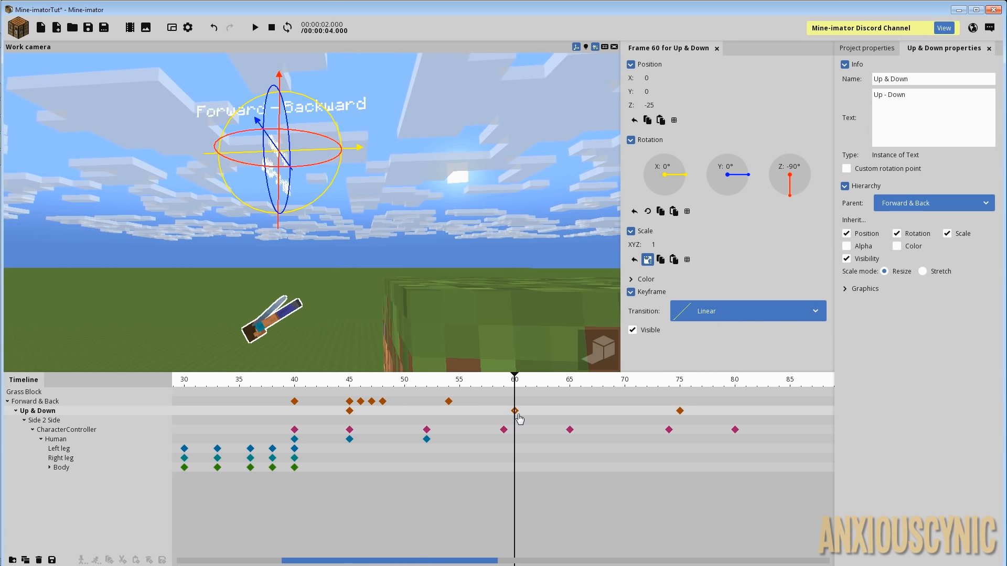
{"action": "left_click", "coordinate": [383, 412]}
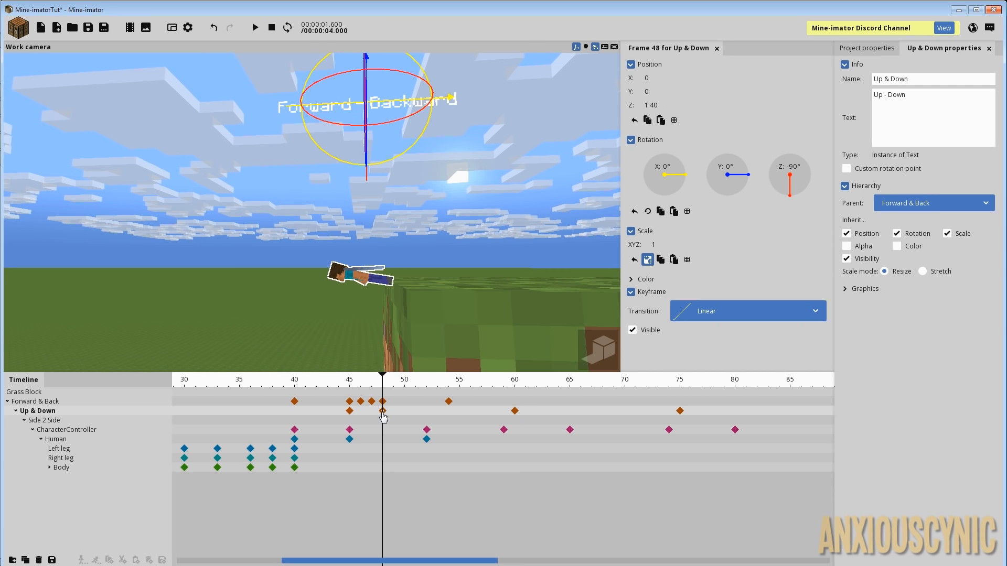
{"action": "left_click_drag", "start_coordinate": [383, 383], "coordinate": [428, 410]}
{"action": "left_click", "coordinate": [384, 411]}
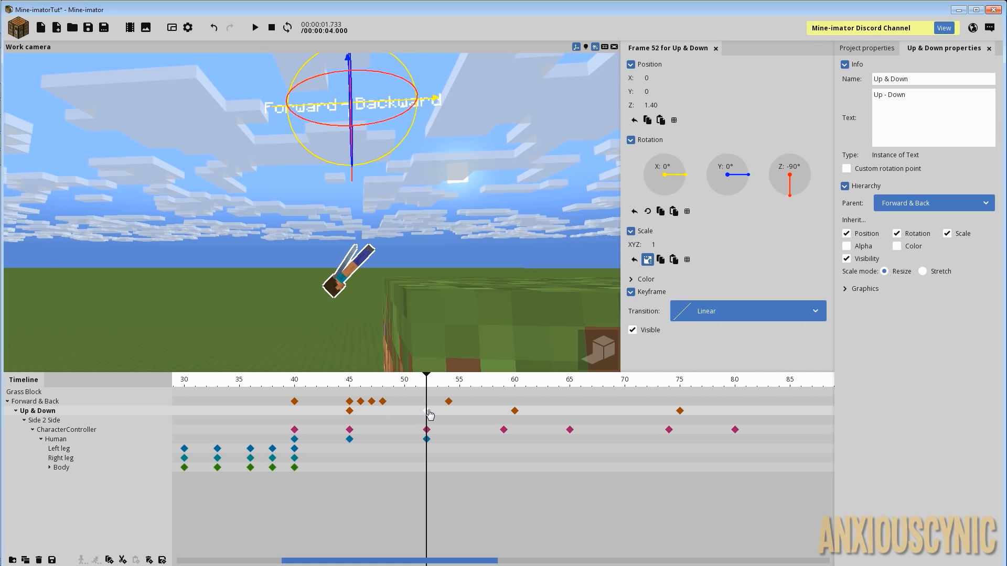
{"action": "key", "text": "Delete"}
Step: Keyframe Up & Down at frame 52, lower it further on Z, and preview the drop
{"action": "left_click", "coordinate": [427, 412]}
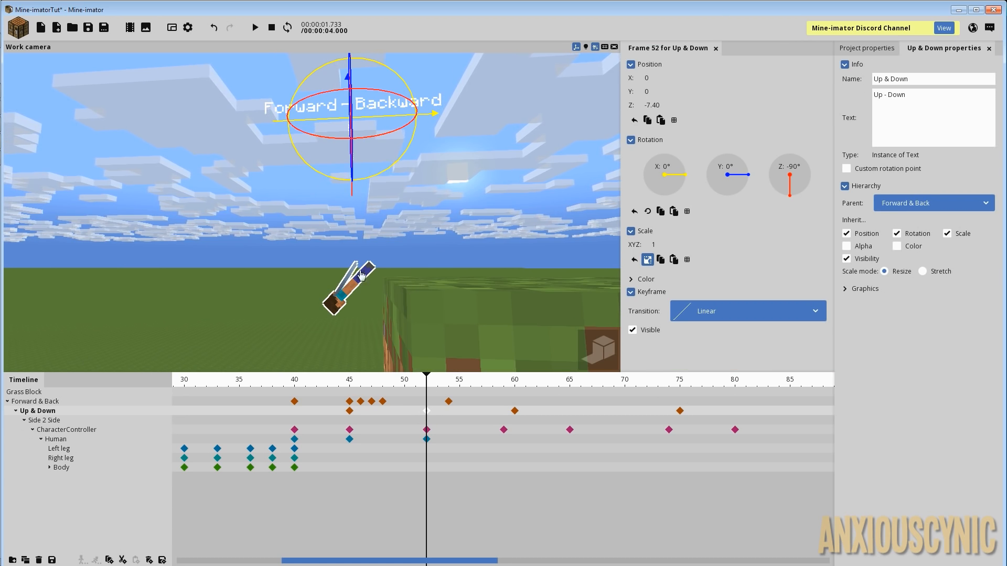
{"action": "left_click_drag", "start_coordinate": [352, 197], "coordinate": [351, 220]}
{"action": "left_click_drag", "start_coordinate": [400, 384], "coordinate": [261, 382]}
{"action": "key", "text": "space"}
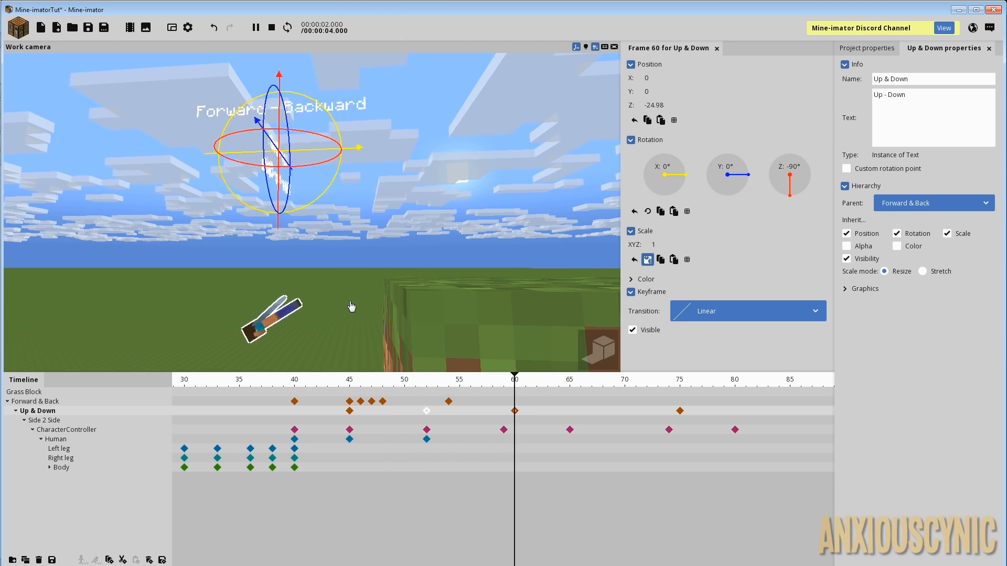
{"action": "key", "text": "space"}
Step: Examine the Human, CharacterController and Forward & Back motion between frames 45 and 48, and replay the takeoff from frame 40
{"action": "mouse_move", "coordinate": [379, 372]}
{"action": "left_mouse_down"}
{"action": "mouse_move", "coordinate": [434, 390]}
{"action": "mouse_move", "coordinate": [323, 388]}
{"action": "mouse_move", "coordinate": [372, 388]}
{"action": "left_mouse_up"}
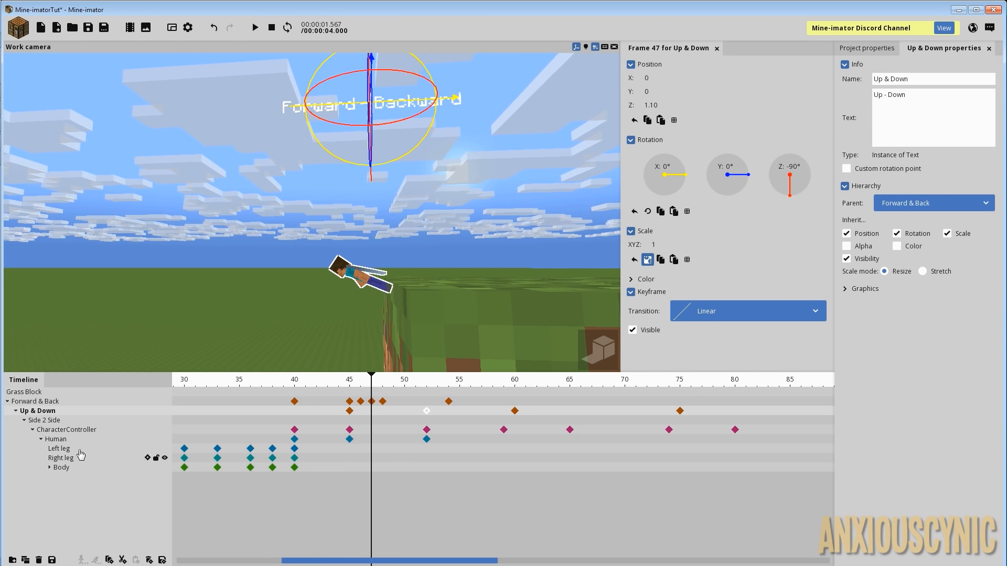
{"action": "left_click", "coordinate": [69, 439]}
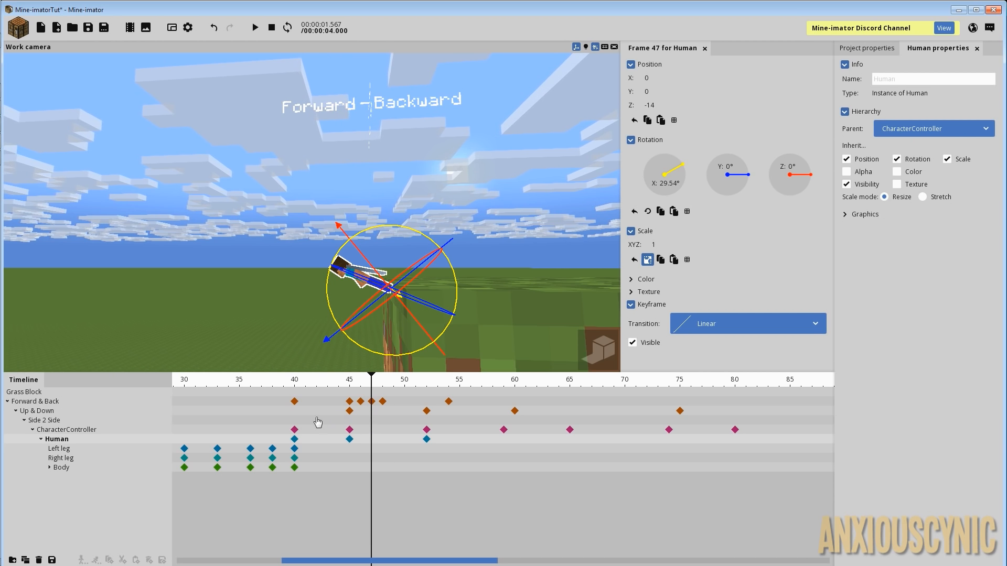
{"action": "left_click", "coordinate": [349, 430]}
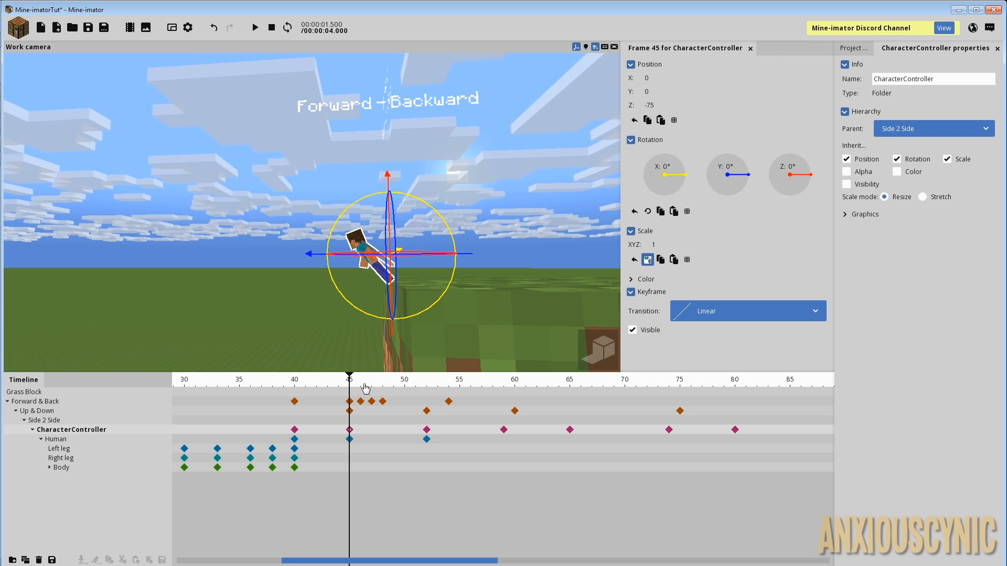
{"action": "left_click", "coordinate": [371, 401]}
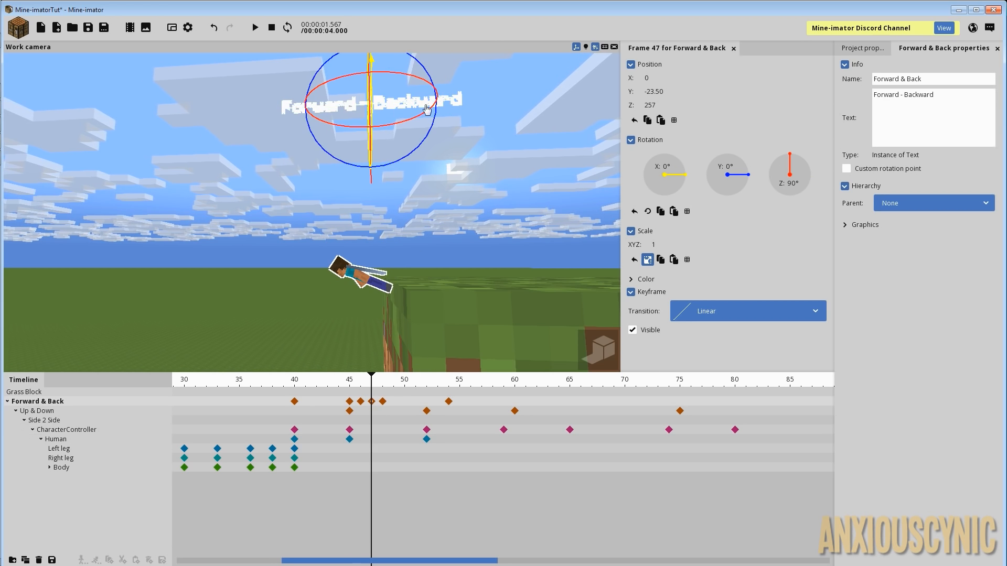
{"action": "left_click", "coordinate": [380, 402]}
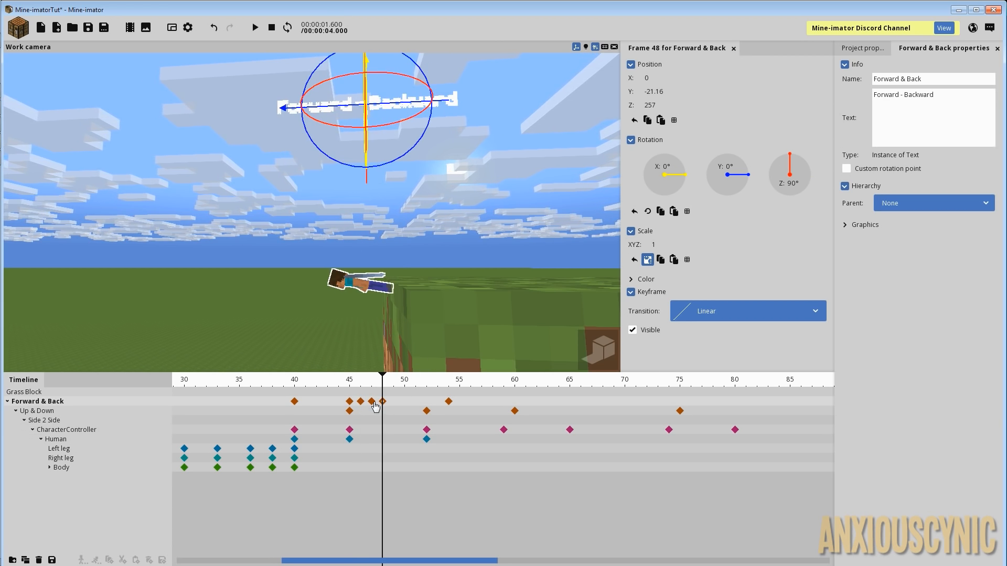
{"action": "left_click_drag", "start_coordinate": [370, 383], "coordinate": [292, 399]}
{"action": "key", "text": "space"}
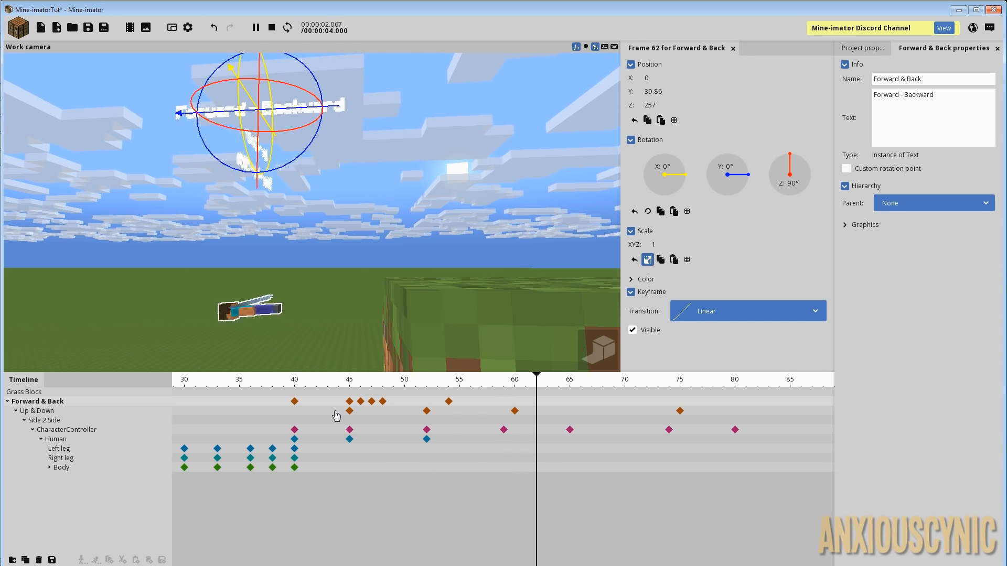
{"action": "key", "text": "space"}
Step: Lower Up & Down to about Z -44.81 at its frame 60 keyframe
{"action": "left_click", "coordinate": [515, 411]}
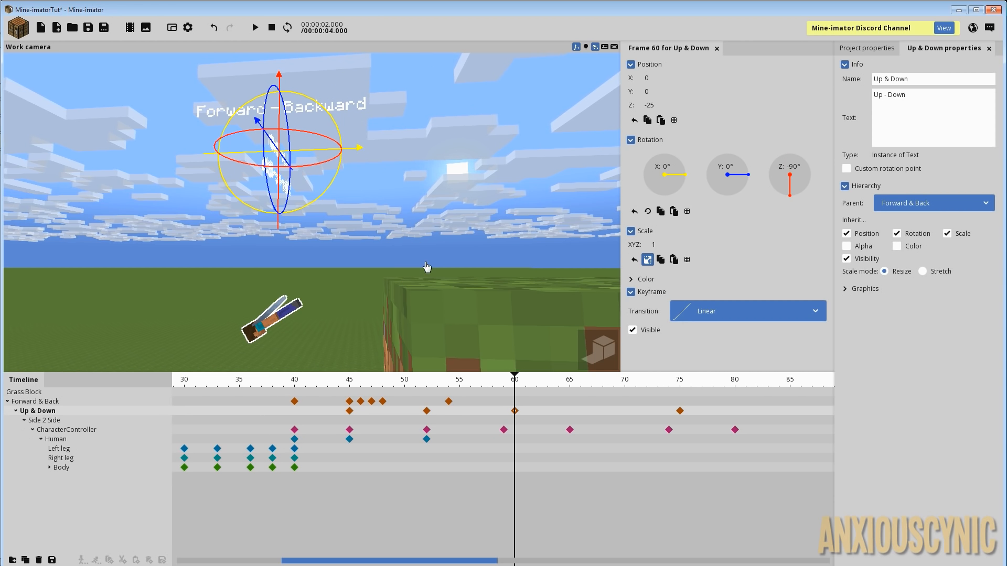
{"action": "right_click_drag", "start_coordinate": [420, 252], "coordinate": [385, 300]}
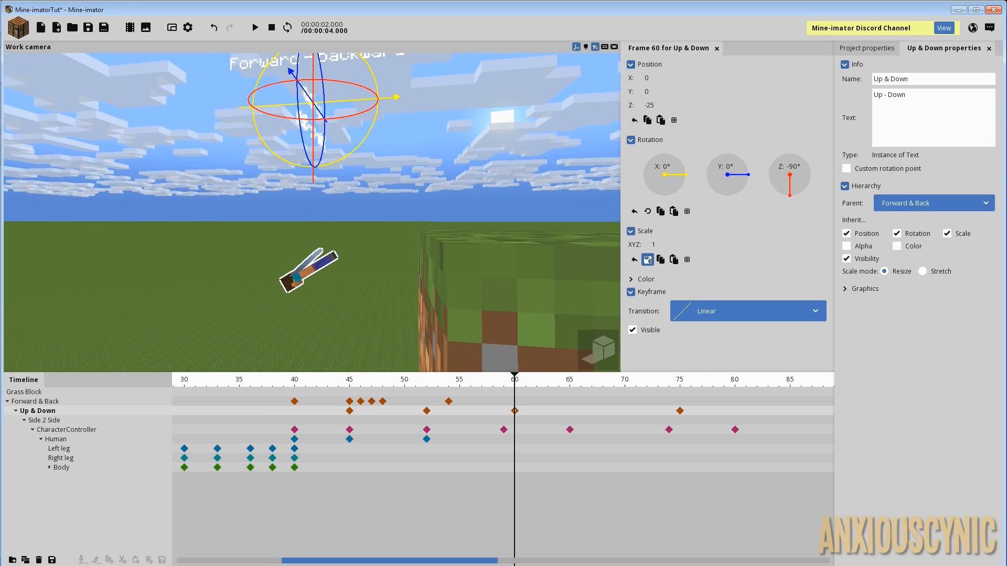
{"action": "right_click_drag", "start_coordinate": [389, 247], "coordinate": [367, 233]}
{"action": "left_click_drag", "start_coordinate": [303, 184], "coordinate": [303, 220]}
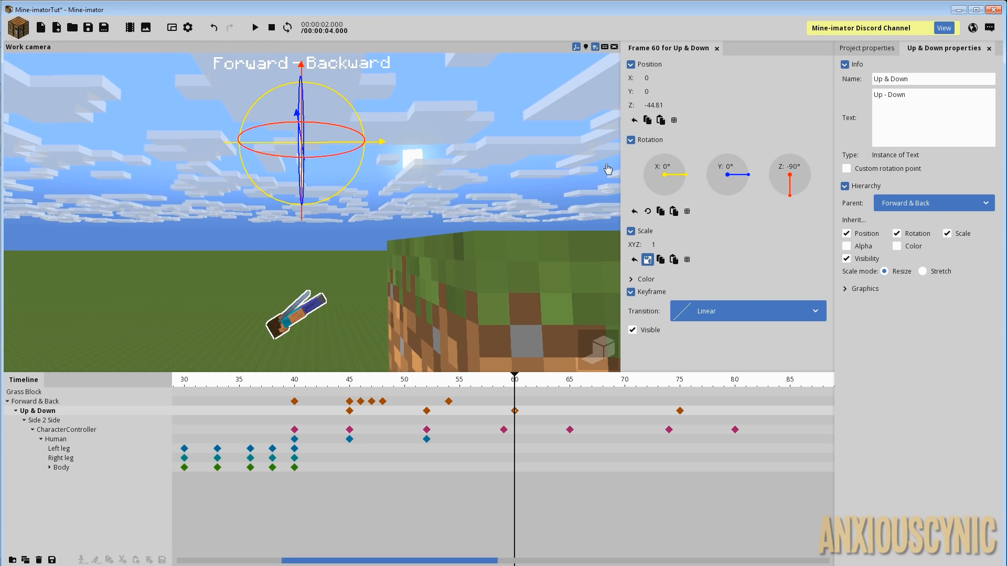
Step: Set Up & Down's Z position to -45 at frame 60 and preview the dive into the climb
{"action": "type", "text": "-45"}
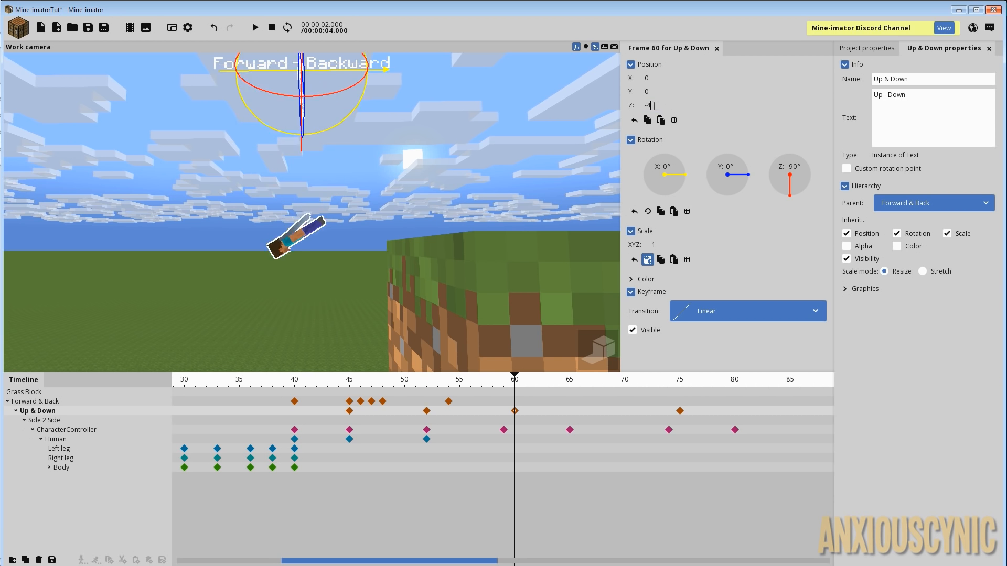
{"action": "right_click_drag", "start_coordinate": [483, 202], "coordinate": [460, 212]}
{"action": "mouse_move", "coordinate": [458, 213]}
{"action": "left_mouse_down"}
{"action": "mouse_move", "coordinate": [407, 220]}
{"action": "mouse_move", "coordinate": [452, 221]}
{"action": "left_mouse_up"}
{"action": "scroll", "coordinate": [446, 216], "scroll_direction": "up", "scroll_amount": 1}
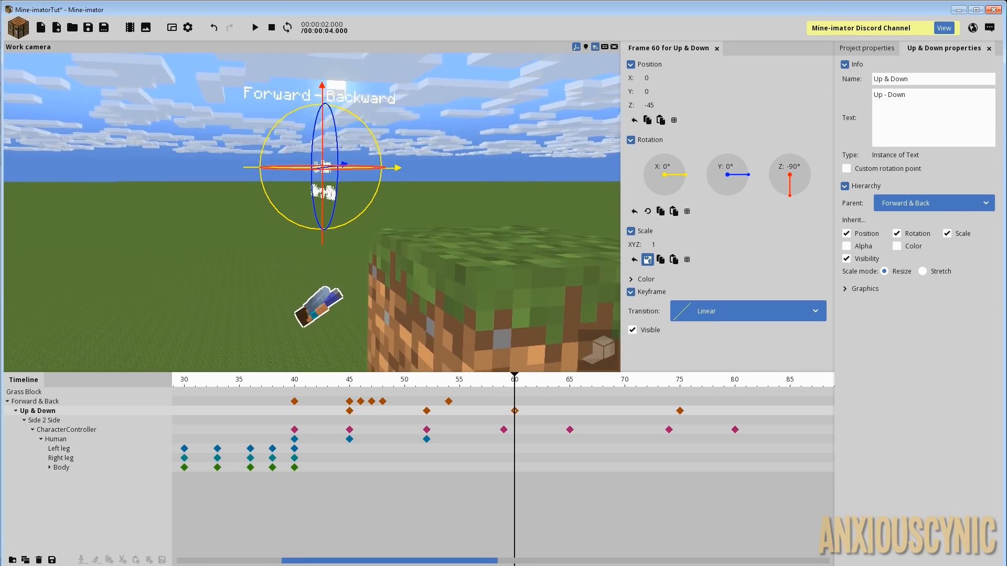
{"action": "right_click_drag", "start_coordinate": [452, 220], "coordinate": [445, 234]}
{"action": "left_click_drag", "start_coordinate": [446, 233], "coordinate": [449, 212]}
{"action": "left_click_drag", "start_coordinate": [474, 385], "coordinate": [261, 380]}
{"action": "key", "text": "space"}
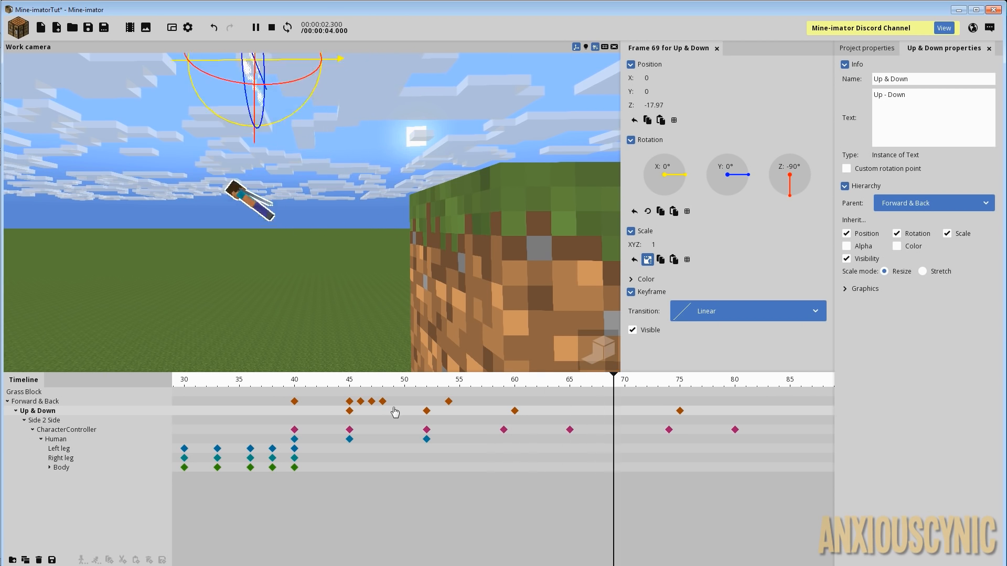
{"action": "key", "text": "space"}
Step: Change the Up & Down keyframe at frame 60 to the Ease in and out (sine) transition and preview the motion
{"action": "mouse_move", "coordinate": [350, 391]}
{"action": "left_mouse_down"}
{"action": "mouse_move", "coordinate": [423, 398]}
{"action": "mouse_move", "coordinate": [427, 410]}
{"action": "left_mouse_up"}
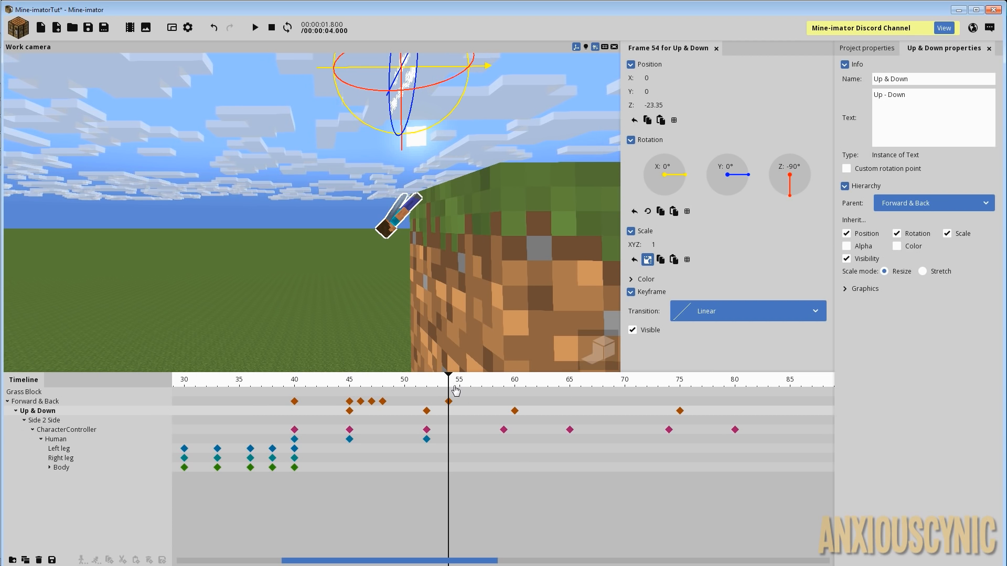
{"action": "left_click", "coordinate": [427, 411]}
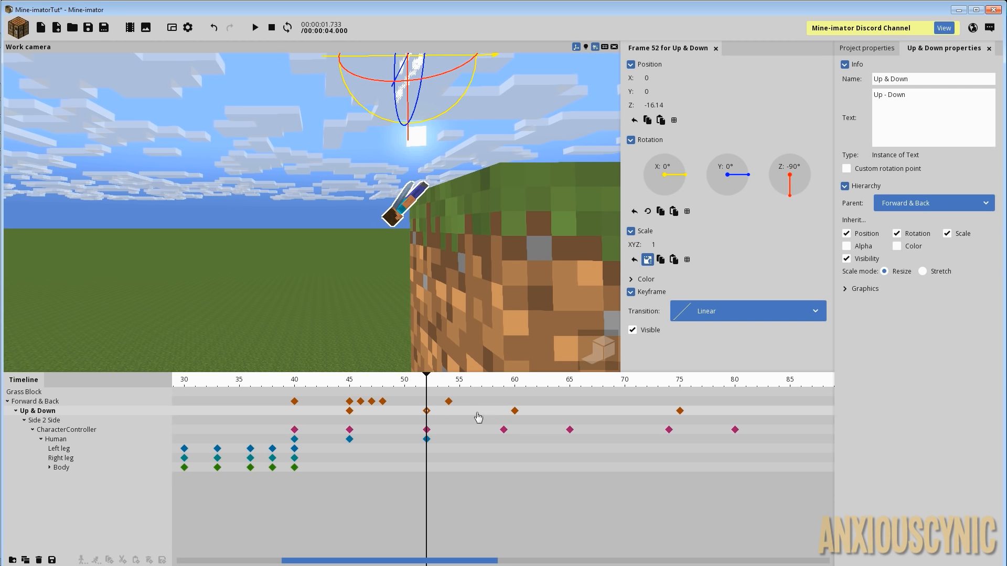
{"action": "left_click_drag", "start_coordinate": [430, 392], "coordinate": [527, 407]}
{"action": "left_click", "coordinate": [515, 412]}
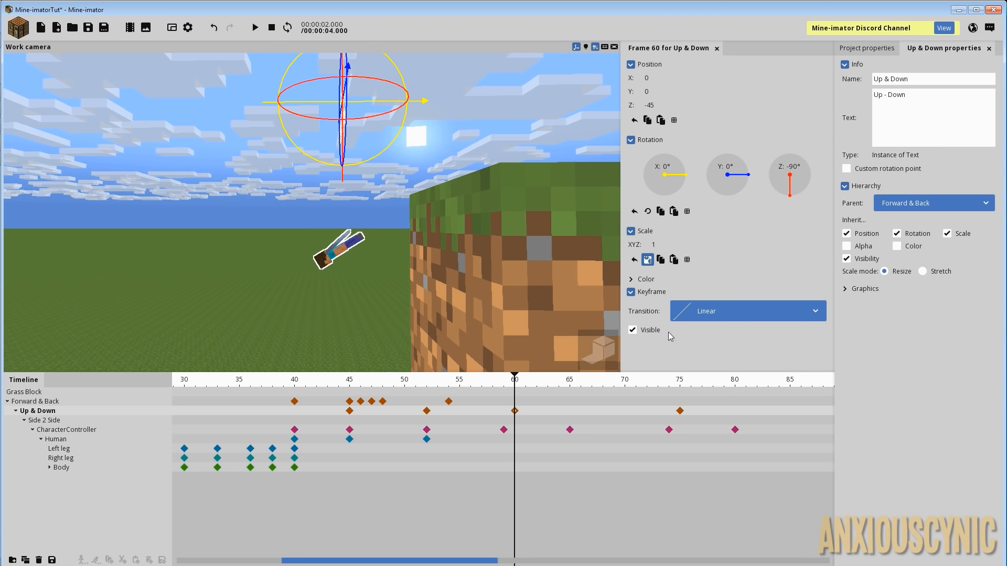
{"action": "left_click", "coordinate": [692, 312]}
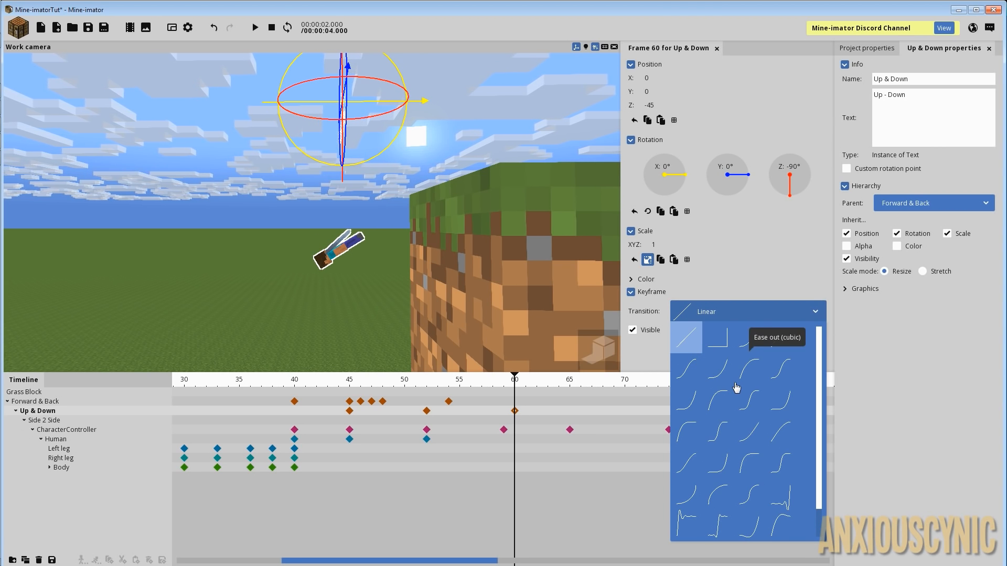
{"action": "left_click", "coordinate": [688, 466]}
{"action": "left_click_drag", "start_coordinate": [404, 385], "coordinate": [308, 387]}
{"action": "key", "text": "space"}
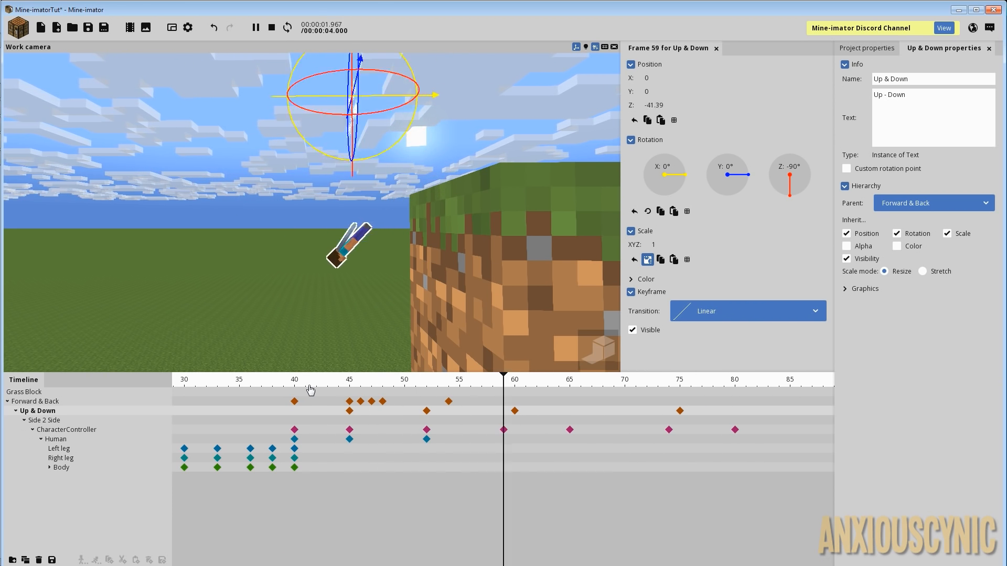
{"action": "key", "text": "space"}
Step: Set the CharacterController keyframes at frames 45 and 52 to the Ease in and out (sine) transition
{"action": "left_click_drag", "start_coordinate": [591, 413], "coordinate": [332, 399]}
{"action": "key", "text": "Right"}
{"action": "key", "text": "Right"}
{"action": "key", "text": "Right"}
{"action": "key", "text": "Right"}
{"action": "key", "text": "Right"}
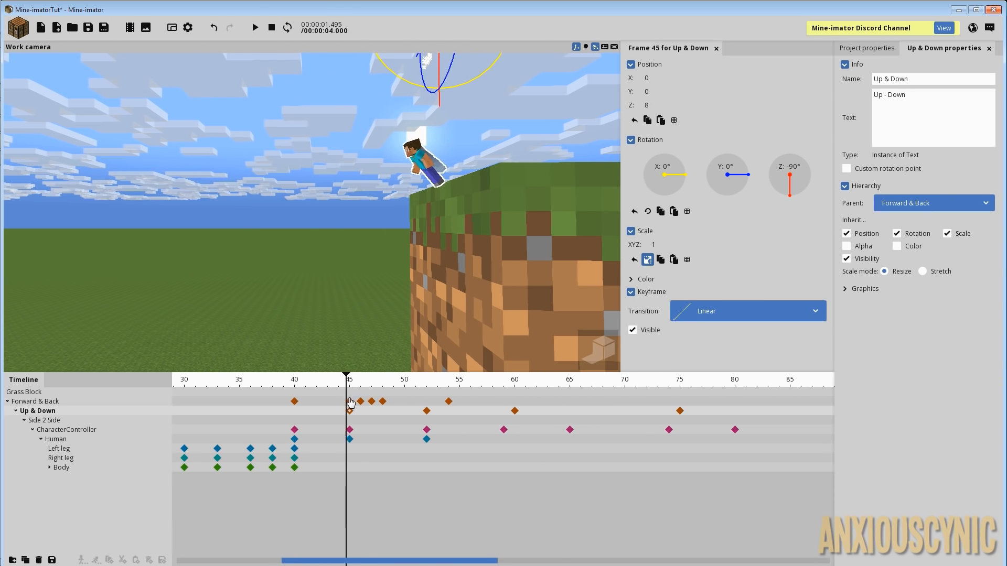
{"action": "left_click", "coordinate": [350, 429]}
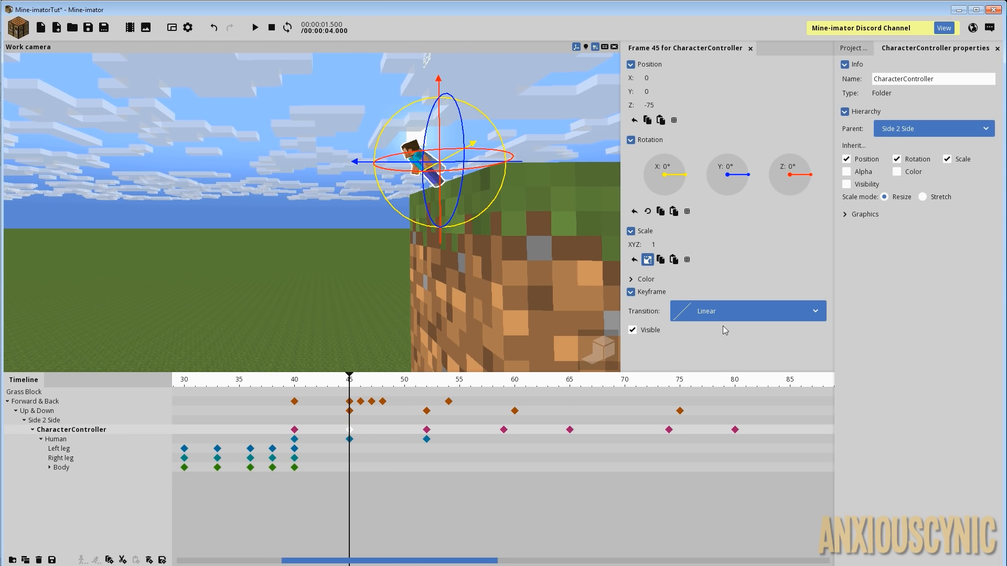
{"action": "left_click", "coordinate": [734, 313]}
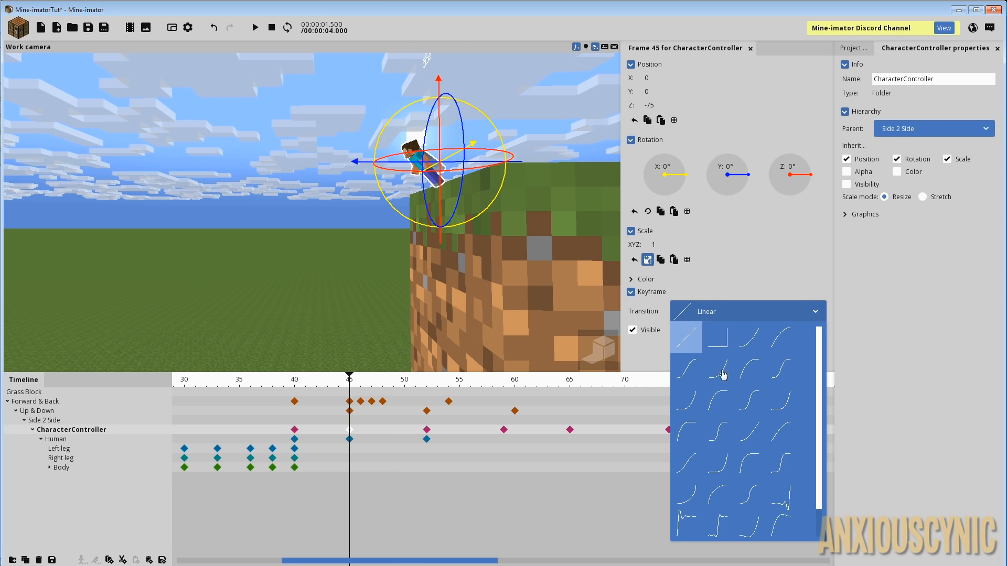
{"action": "left_click", "coordinate": [686, 466]}
{"action": "left_click", "coordinate": [426, 430]}
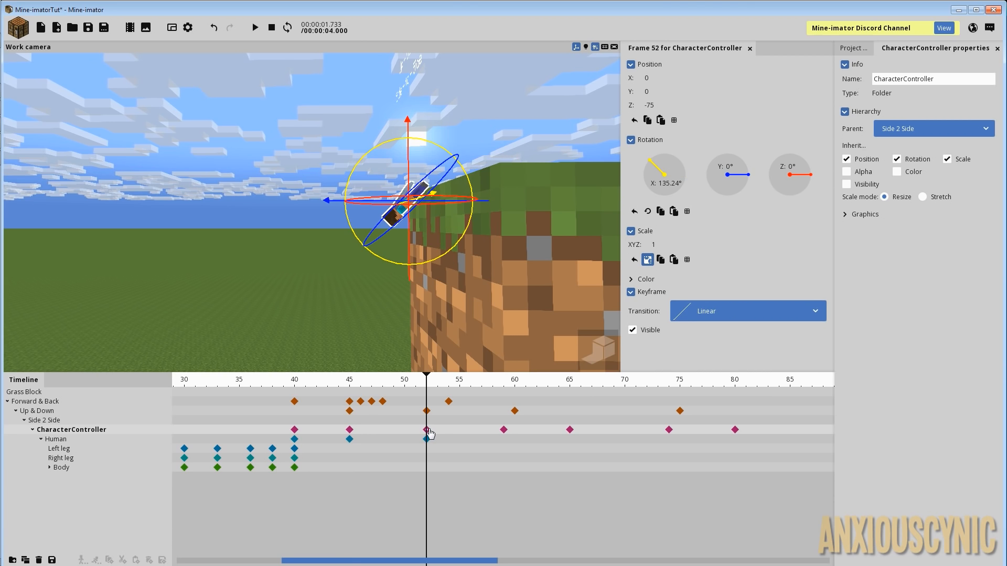
{"action": "left_click", "coordinate": [686, 313]}
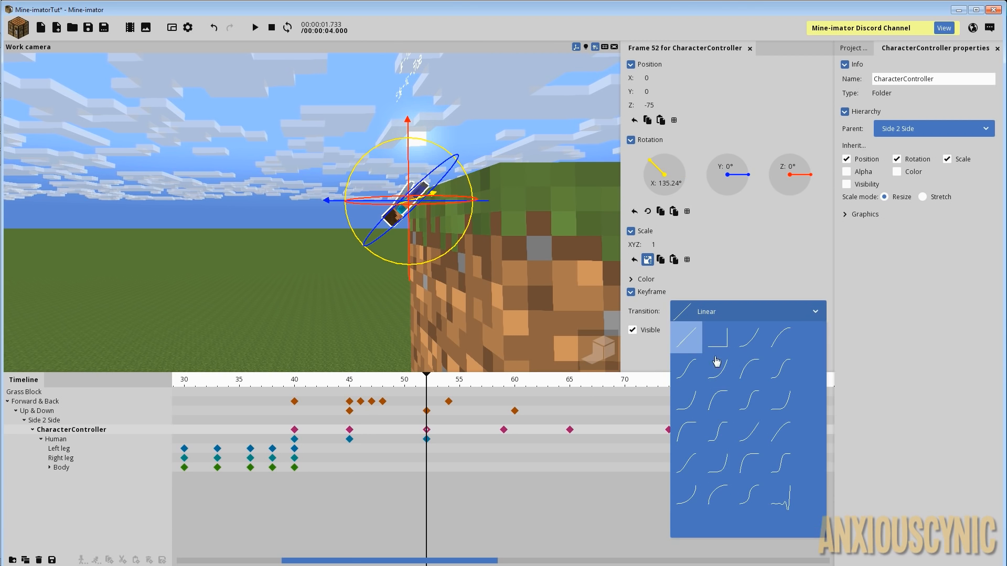
{"action": "left_click", "coordinate": [691, 475]}
Step: Apply the Ease in and out (sine) transition to the CharacterController keyframes from frame 59 to 80 and preview the flight
{"action": "left_click", "coordinate": [504, 430]}
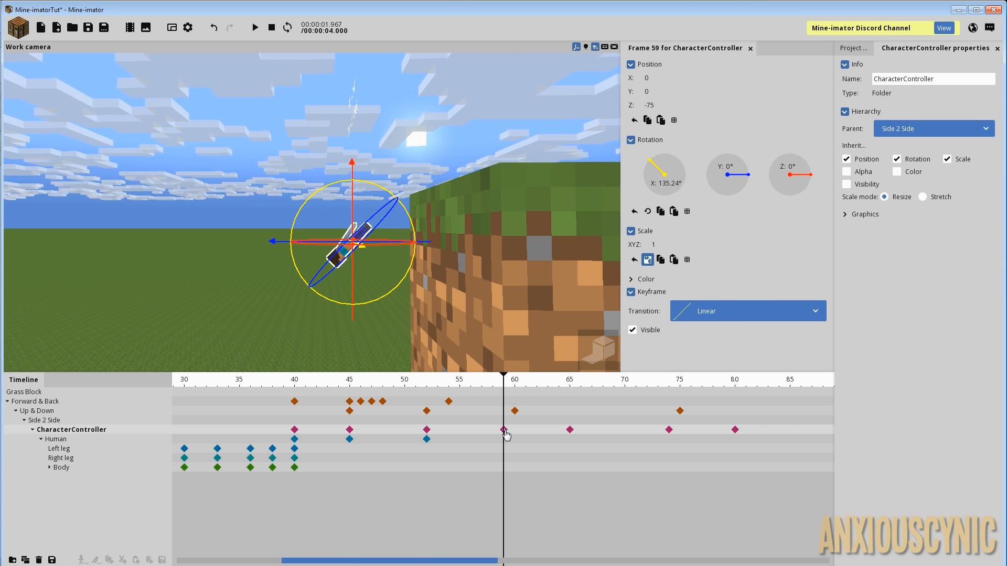
{"action": "left_click_drag", "start_coordinate": [567, 437], "coordinate": [736, 429]}
{"action": "left_click", "coordinate": [686, 314]}
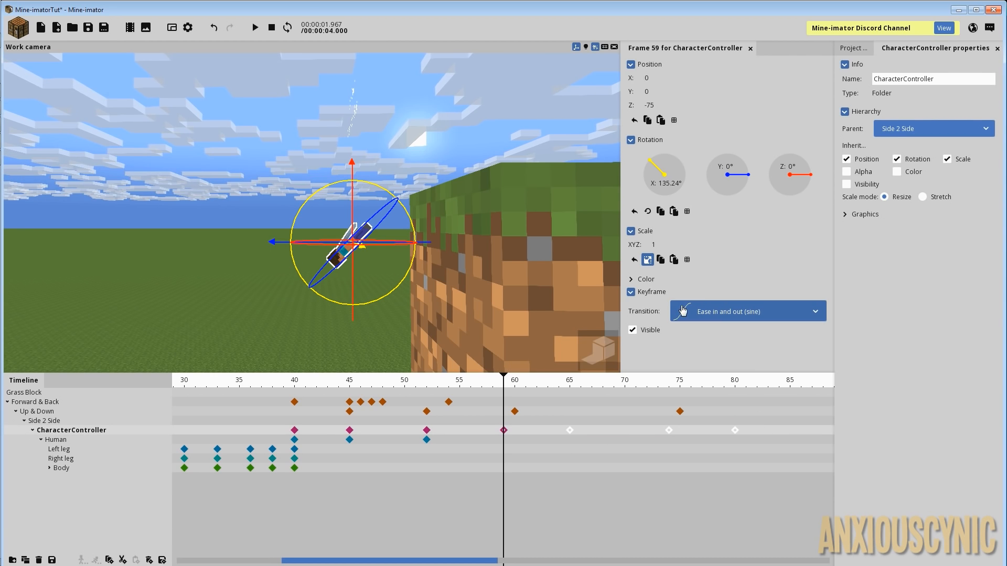
{"action": "left_click", "coordinate": [692, 435]}
{"action": "left_click_drag", "start_coordinate": [401, 382], "coordinate": [206, 381]}
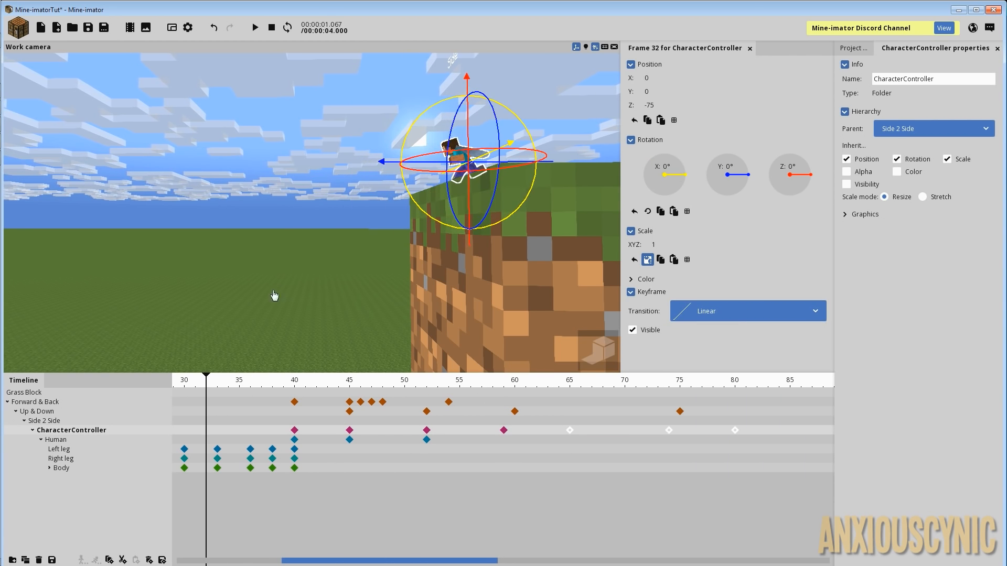
{"action": "left_click", "coordinate": [256, 321]}
{"action": "mouse_move", "coordinate": [346, 251]}
{"action": "right_mouse_down"}
{"action": "mouse_move", "coordinate": [367, 247]}
{"action": "mouse_move", "coordinate": [346, 251]}
{"action": "right_mouse_up"}
{"action": "key", "text": "space"}
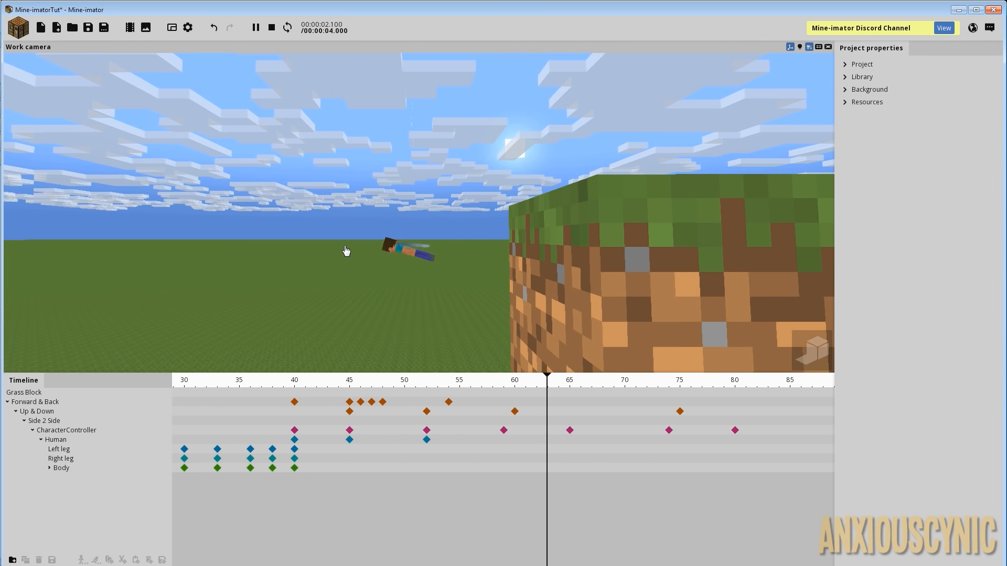
{"action": "key", "text": "space"}
Step: Change the CharacterController keyframe at frame 45 to the Ease out (sine) transition
{"action": "left_click_drag", "start_coordinate": [404, 377], "coordinate": [429, 385]}
{"action": "left_click", "coordinate": [350, 427]}
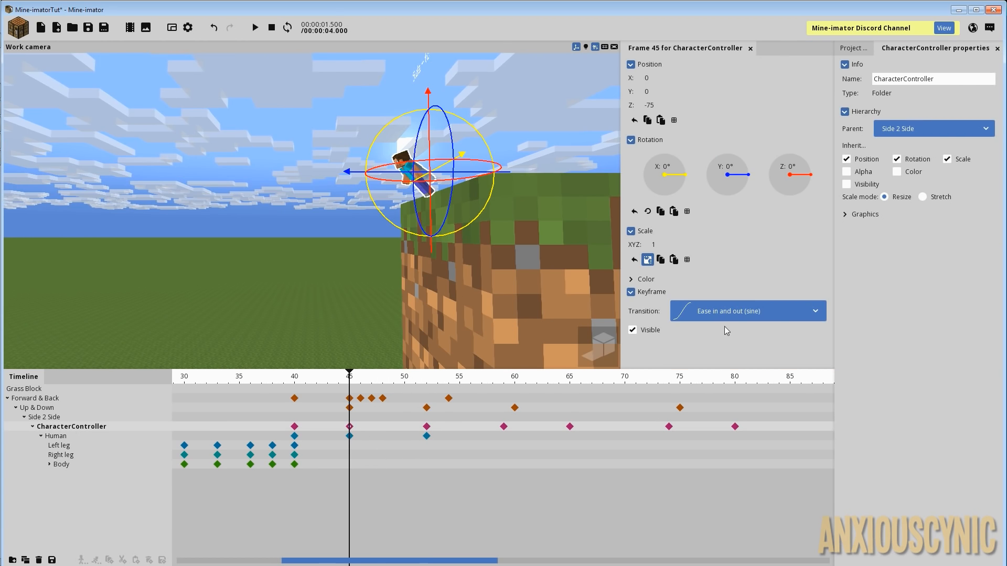
{"action": "left_click", "coordinate": [714, 313]}
{"action": "left_click", "coordinate": [778, 403]}
{"action": "mouse_move", "coordinate": [364, 380]}
{"action": "left_mouse_down"}
{"action": "mouse_move", "coordinate": [343, 380]}
{"action": "mouse_move", "coordinate": [352, 383]}
{"action": "left_mouse_up"}
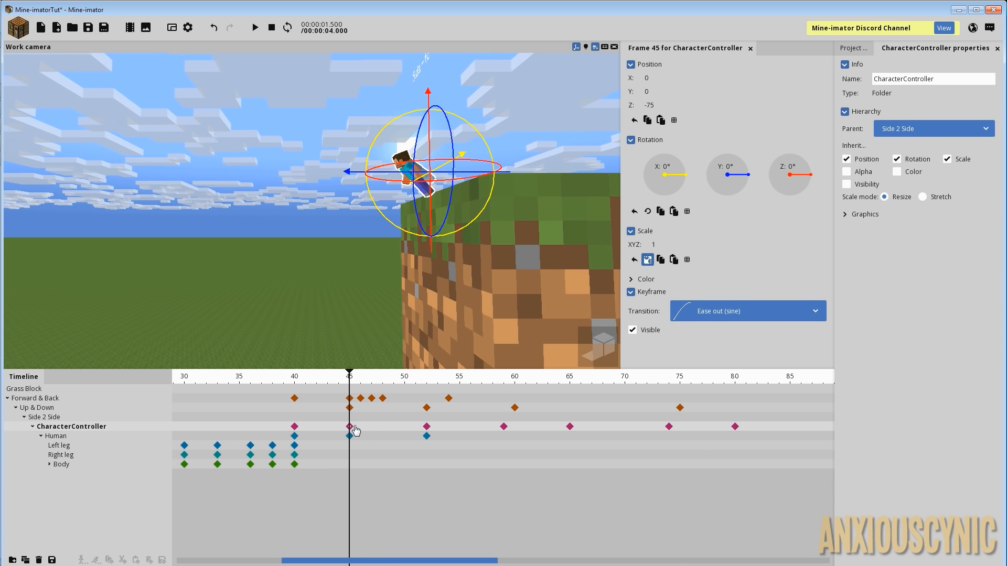
Step: Examine the motion of each rig control and the Human between frames 45 and 54, and replay the takeoff
{"action": "left_click", "coordinate": [48, 400]}
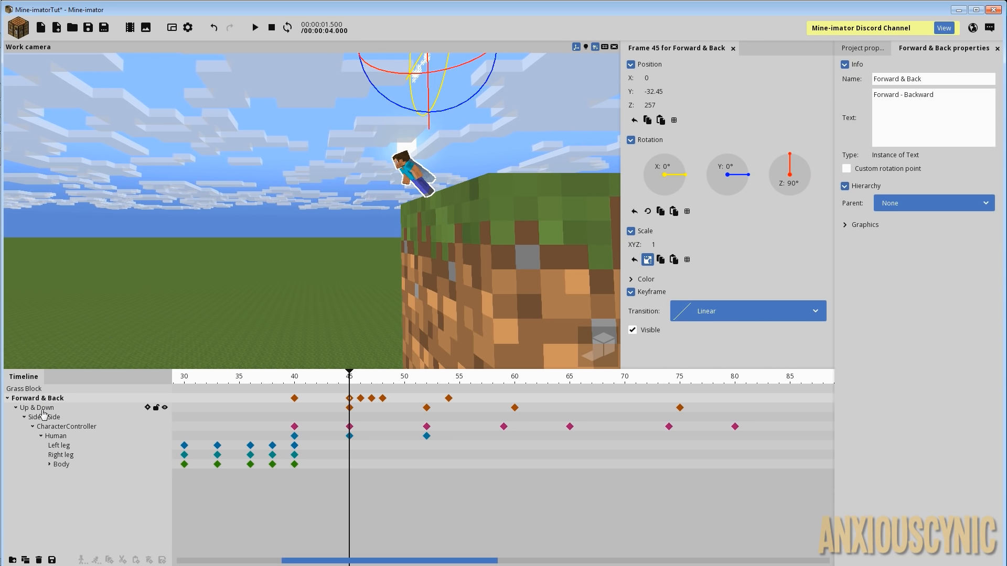
{"action": "left_click", "coordinate": [44, 408]}
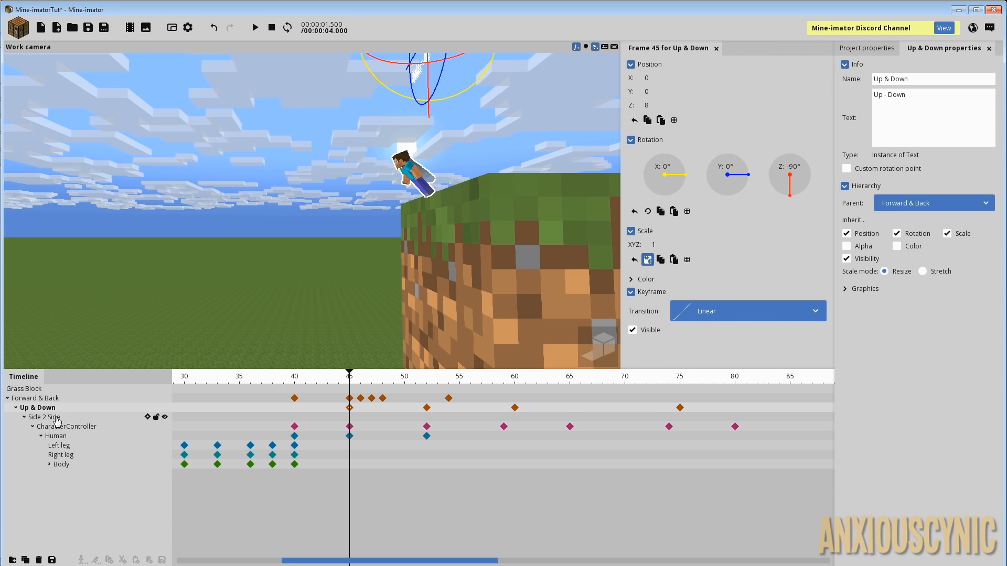
{"action": "left_click", "coordinate": [57, 419]}
{"action": "left_click", "coordinate": [79, 428]}
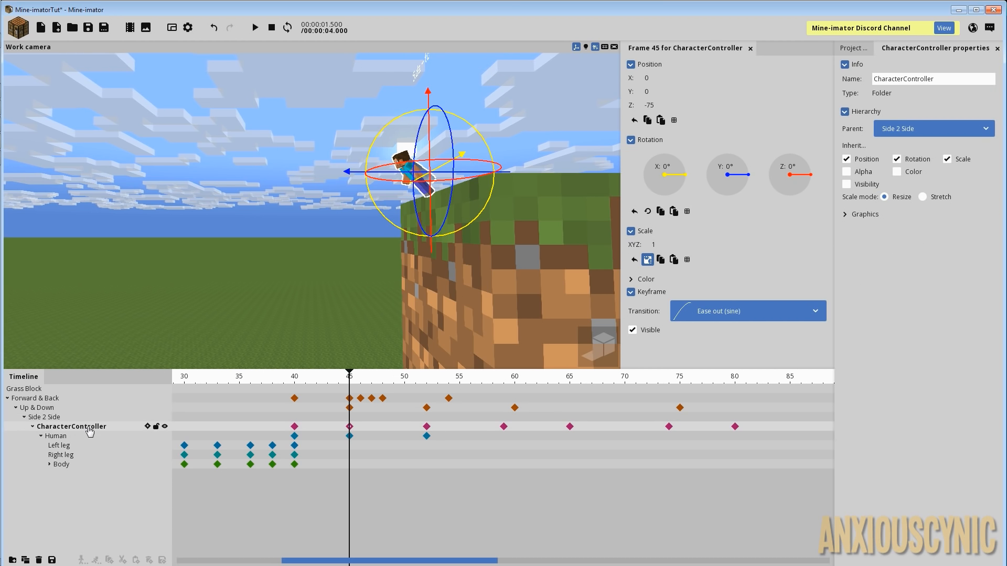
{"action": "left_click", "coordinate": [65, 438]}
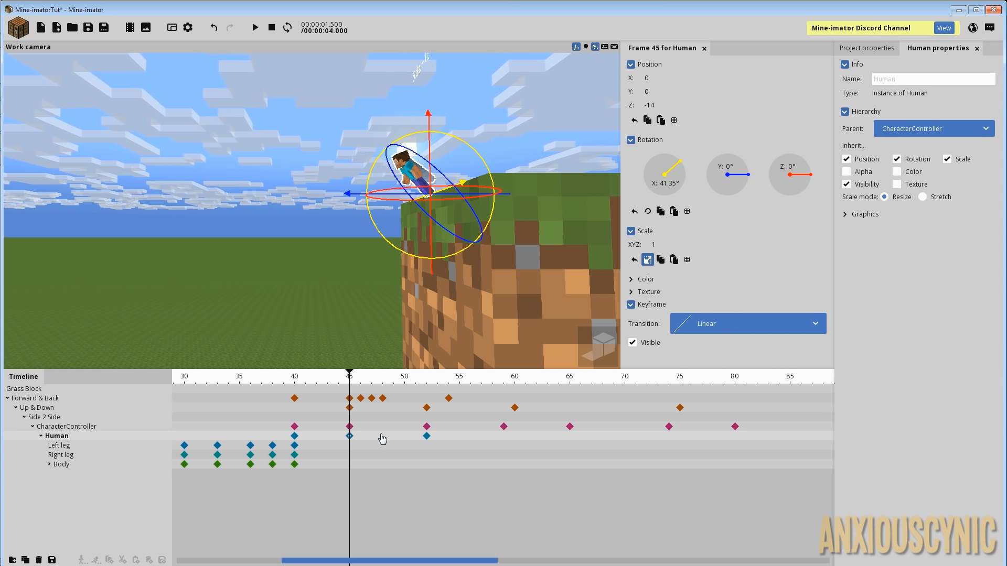
{"action": "mouse_move", "coordinate": [349, 376]}
{"action": "left_mouse_down"}
{"action": "mouse_move", "coordinate": [276, 378]}
{"action": "mouse_move", "coordinate": [358, 389]}
{"action": "left_mouse_up"}
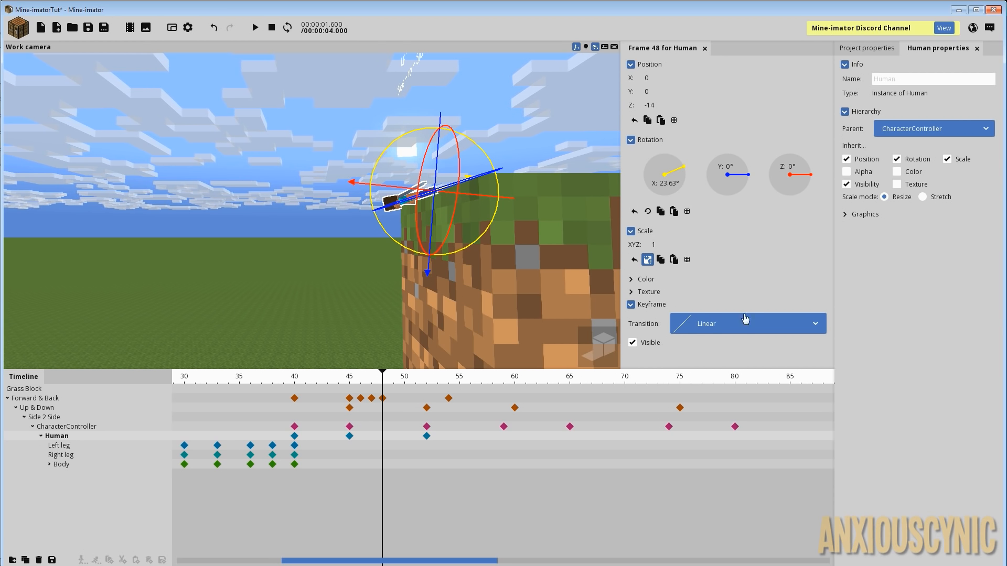
{"action": "left_click_drag", "start_coordinate": [380, 377], "coordinate": [437, 386]}
{"action": "left_click", "coordinate": [448, 399]}
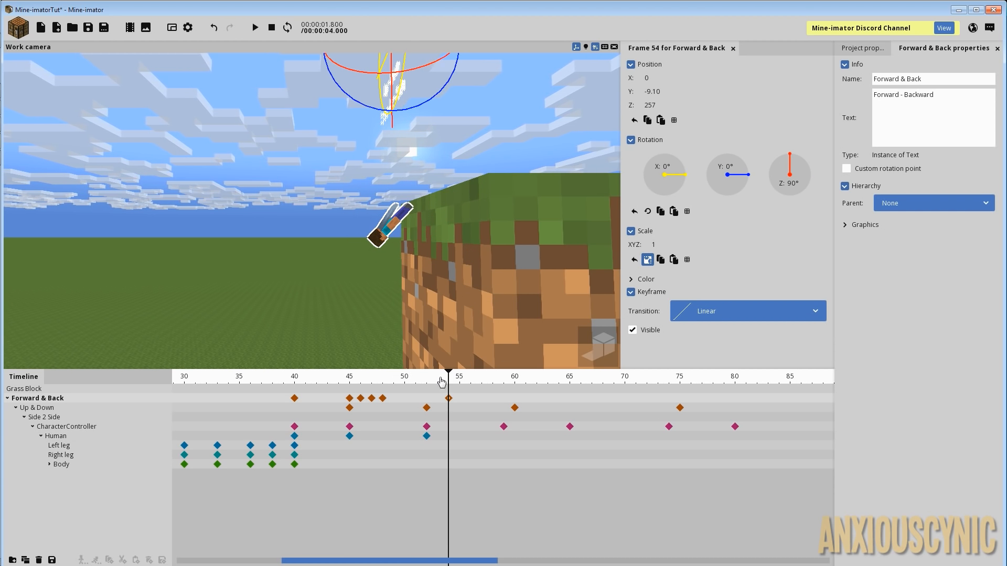
{"action": "key", "text": "space"}
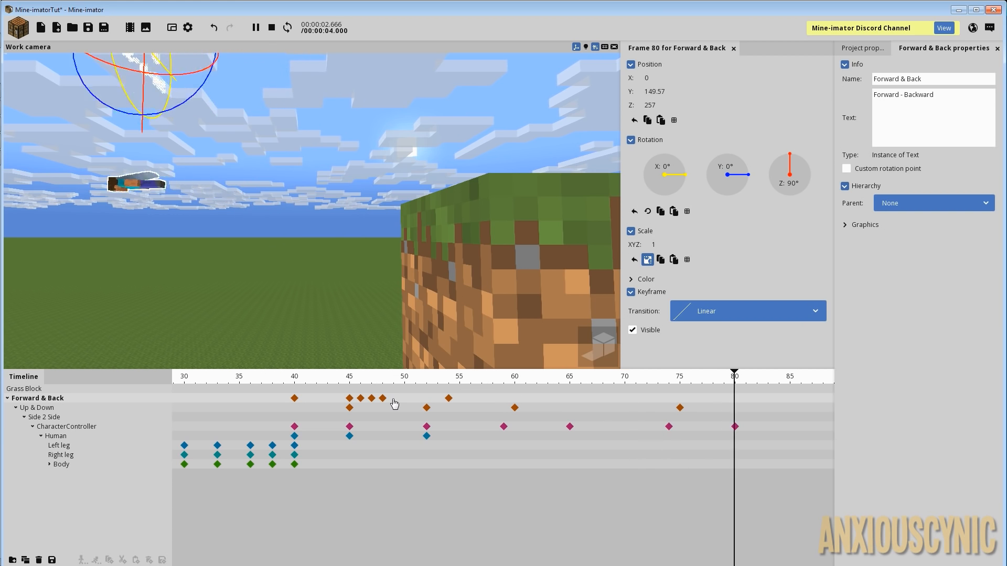
{"action": "key", "text": "space"}
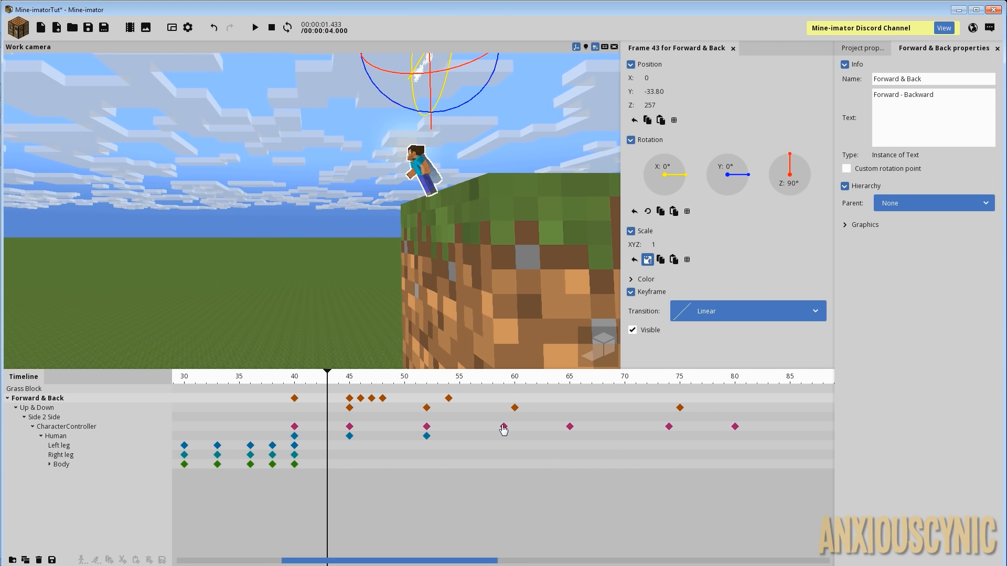
Step: Set the CharacterController keyframe at frame 59 to the Linear transition and preview the jump
{"action": "left_click", "coordinate": [504, 427]}
{"action": "left_click", "coordinate": [682, 312]}
{"action": "scroll", "coordinate": [692, 341], "scroll_direction": "up", "scroll_amount": 1}
{"action": "left_click", "coordinate": [687, 337]}
{"action": "left_click", "coordinate": [570, 427]}
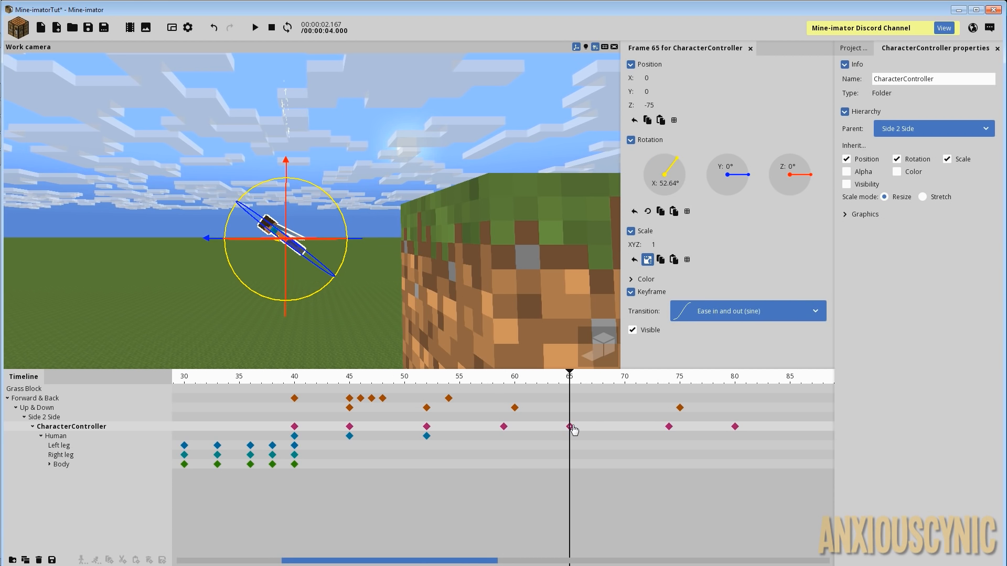
{"action": "left_click_drag", "start_coordinate": [513, 382], "coordinate": [312, 380]}
{"action": "key", "text": "space"}
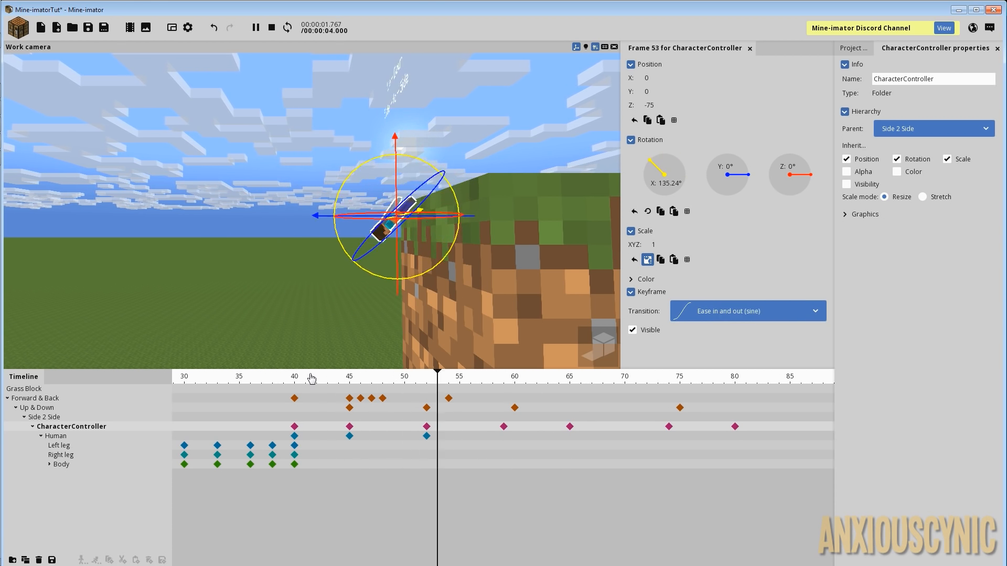
{"action": "left_click", "coordinate": [313, 376]}
{"action": "key", "text": "space"}
Step: Review the flight from a wider camera angle and save the project
{"action": "scroll", "coordinate": [517, 283], "scroll_direction": "down", "scroll_amount": 3}
{"action": "left_click_drag", "start_coordinate": [503, 293], "coordinate": [502, 328]}
{"action": "right_click_drag", "start_coordinate": [502, 328], "coordinate": [543, 284]}
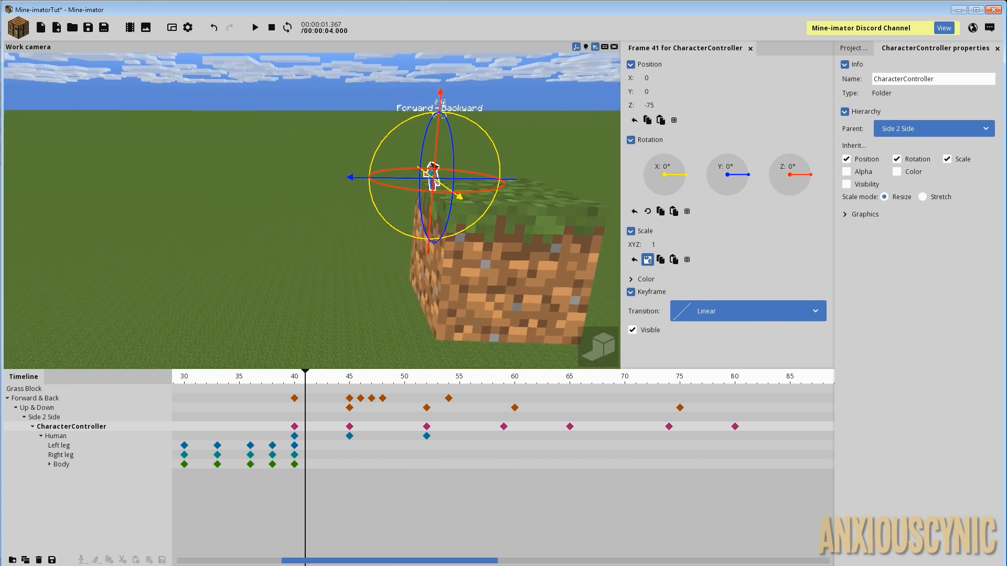
{"action": "scroll", "coordinate": [524, 317], "scroll_direction": "up", "scroll_amount": 2}
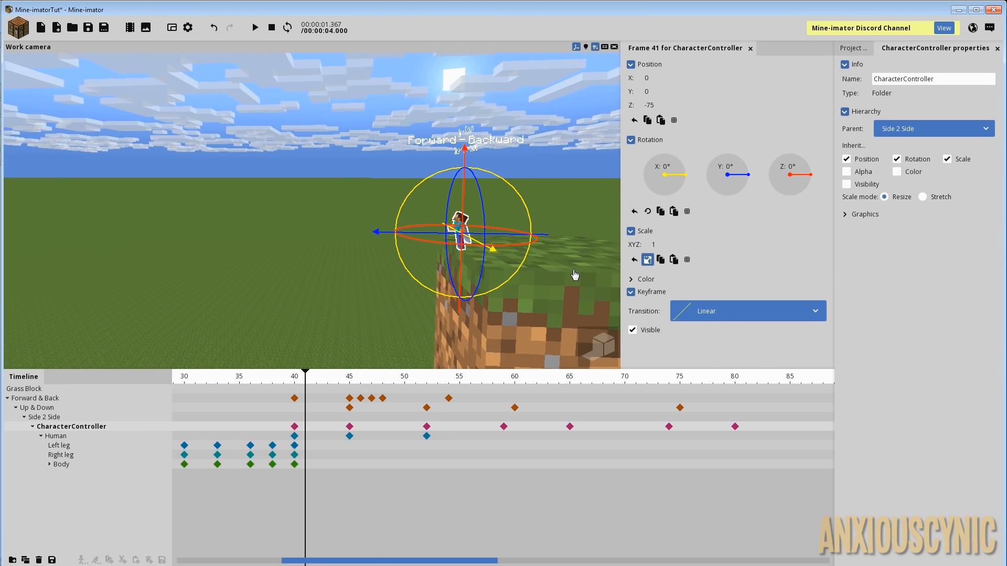
{"action": "left_click_drag", "start_coordinate": [543, 284], "coordinate": [616, 284]}
{"action": "left_click_drag", "start_coordinate": [507, 376], "coordinate": [767, 401]}
{"action": "key", "text": "space"}
{"action": "key", "text": "ctrl+s"}
Step: Add keyframes at frame 88 for CharacterController, Human and Side 2 Side, and select the Human keyframe
{"action": "scroll", "coordinate": [661, 406], "scroll_direction": "down", "scroll_amount": 3, "text": "ctrl"}
{"action": "left_click_drag", "start_coordinate": [308, 561], "coordinate": [452, 562]}
{"action": "mouse_move", "coordinate": [417, 254]}
{"action": "left_mouse_down"}
{"action": "mouse_move", "coordinate": [433, 259]}
{"action": "mouse_move", "coordinate": [417, 254]}
{"action": "left_mouse_up"}
{"action": "left_click_drag", "start_coordinate": [323, 387], "coordinate": [349, 389]}
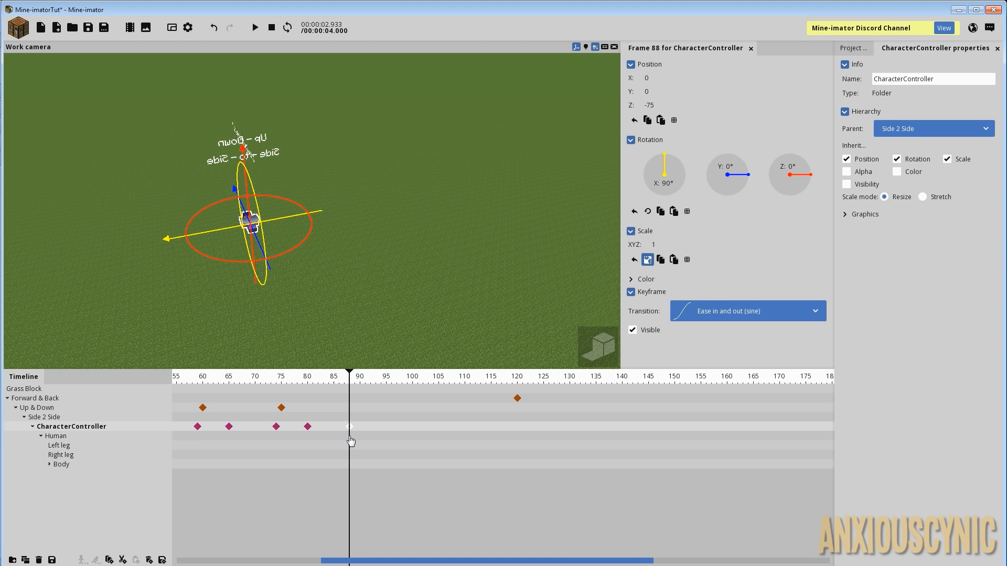
{"action": "left_click", "coordinate": [350, 438]}
{"action": "left_click", "coordinate": [350, 428]}
{"action": "left_click", "coordinate": [349, 418]}
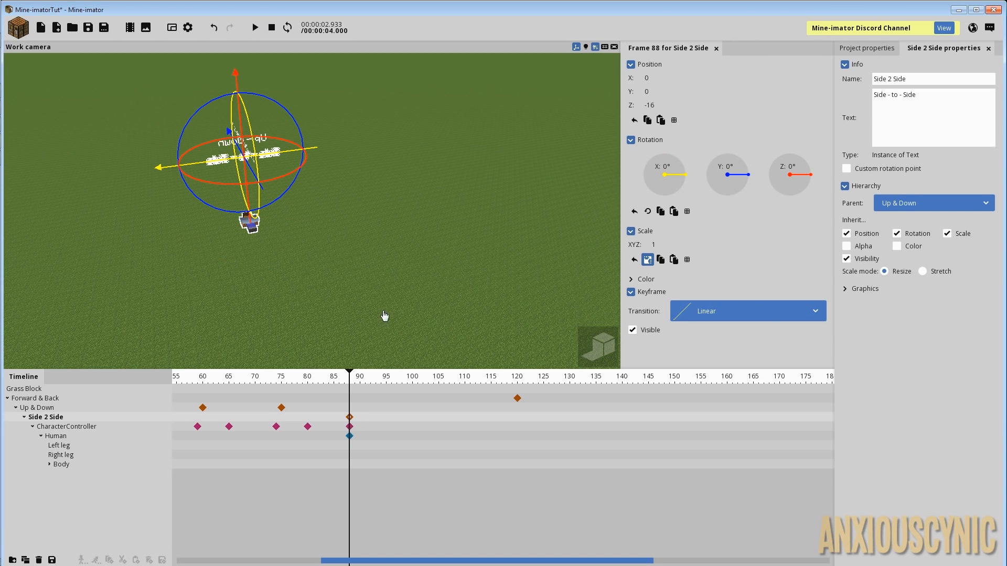
{"action": "key", "text": "w"}
{"action": "right_click_drag", "start_coordinate": [315, 254], "coordinate": [306, 214]}
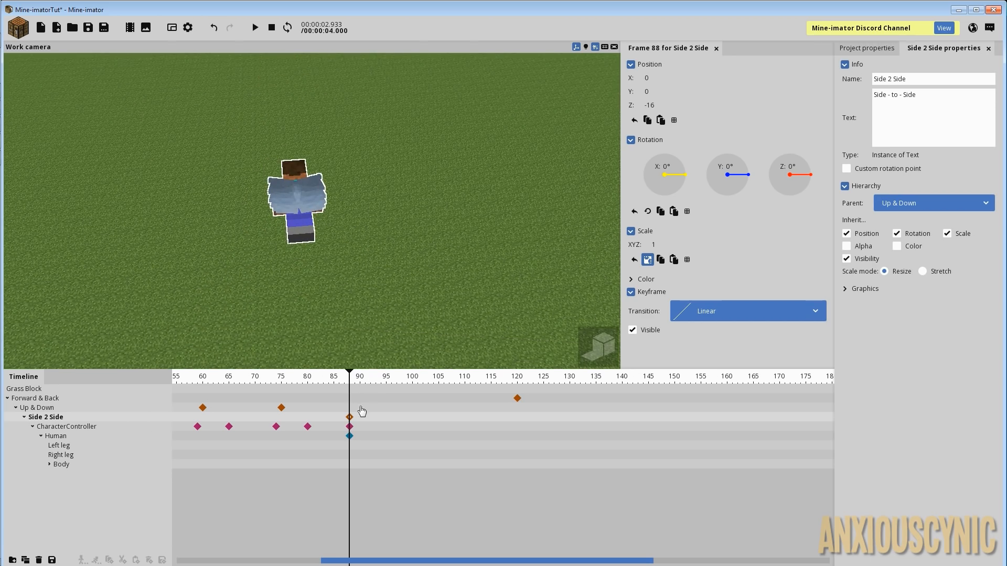
{"action": "left_click", "coordinate": [349, 437]}
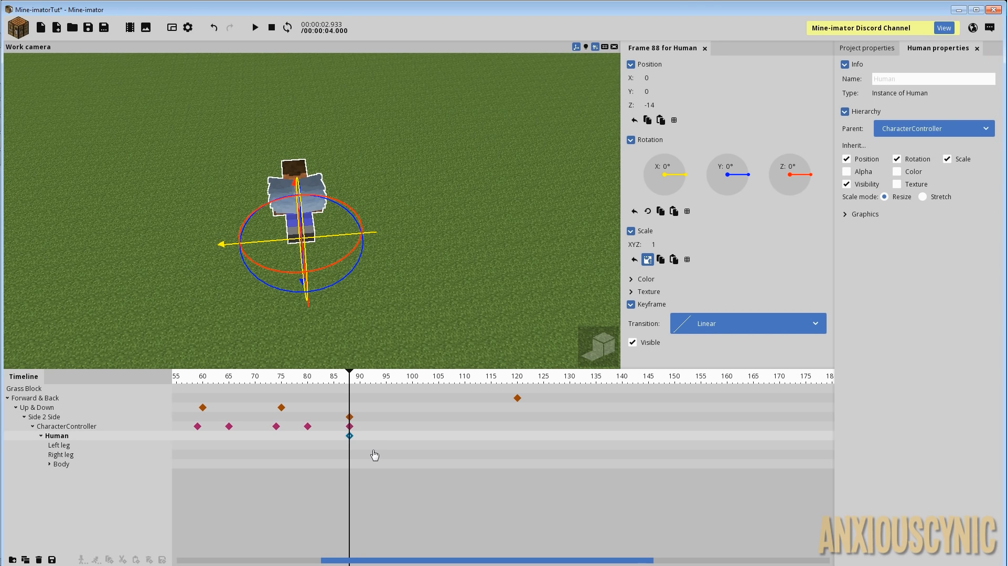
Step: Compare the pivots and orientations of the Human and CharacterController at frame 88 from different camera angles
{"action": "left_click_drag", "start_coordinate": [414, 284], "coordinate": [524, 198]}
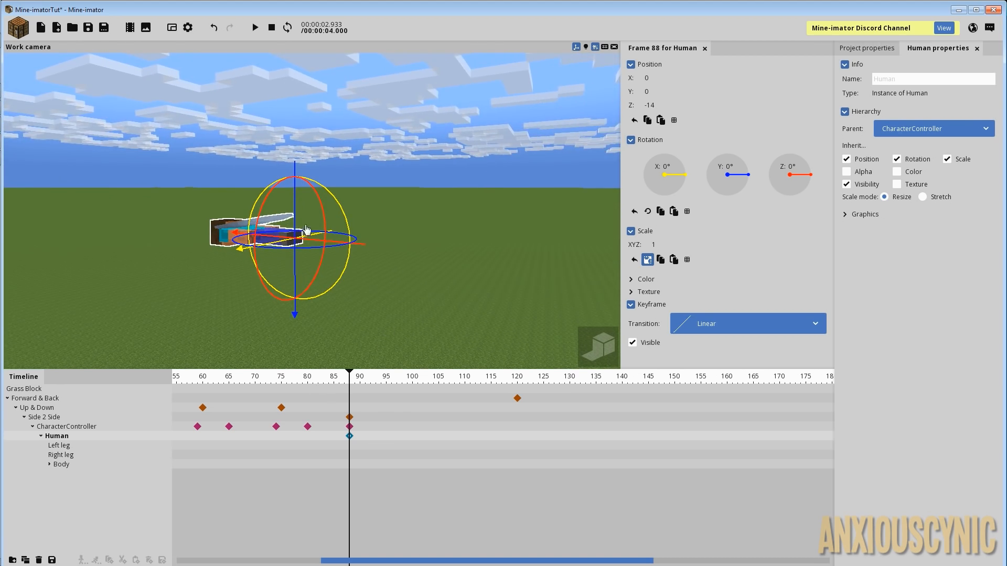
{"action": "mouse_move", "coordinate": [370, 271]}
{"action": "left_mouse_down"}
{"action": "mouse_move", "coordinate": [315, 281]}
{"action": "mouse_move", "coordinate": [257, 325]}
{"action": "mouse_move", "coordinate": [419, 338]}
{"action": "mouse_move", "coordinate": [379, 273]}
{"action": "left_mouse_up"}
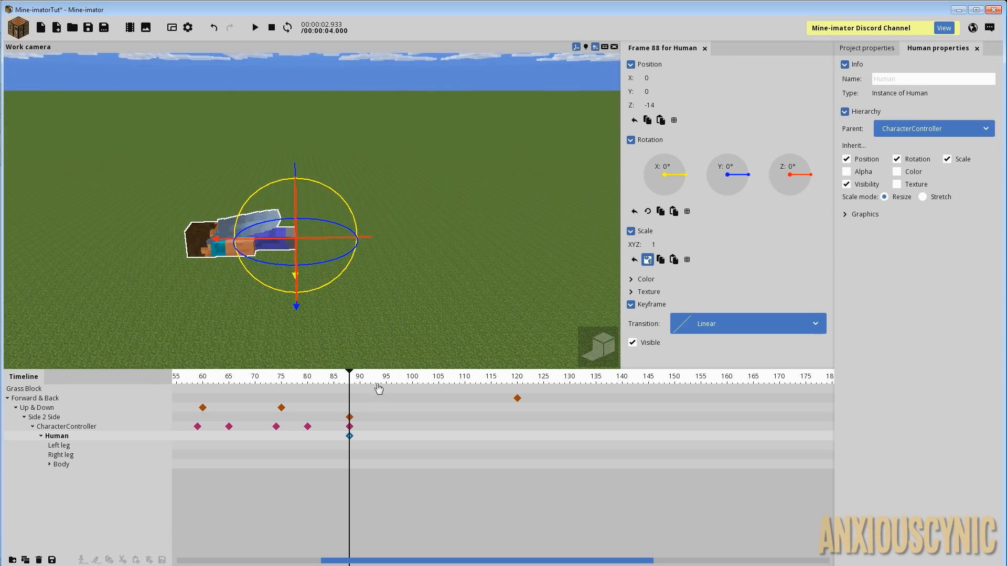
{"action": "left_click", "coordinate": [350, 427]}
{"action": "mouse_move", "coordinate": [257, 206]}
{"action": "left_mouse_down"}
{"action": "mouse_move", "coordinate": [246, 202]}
{"action": "mouse_move", "coordinate": [258, 206]}
{"action": "left_mouse_up"}
{"action": "left_click_drag", "start_coordinate": [356, 272], "coordinate": [346, 237]}
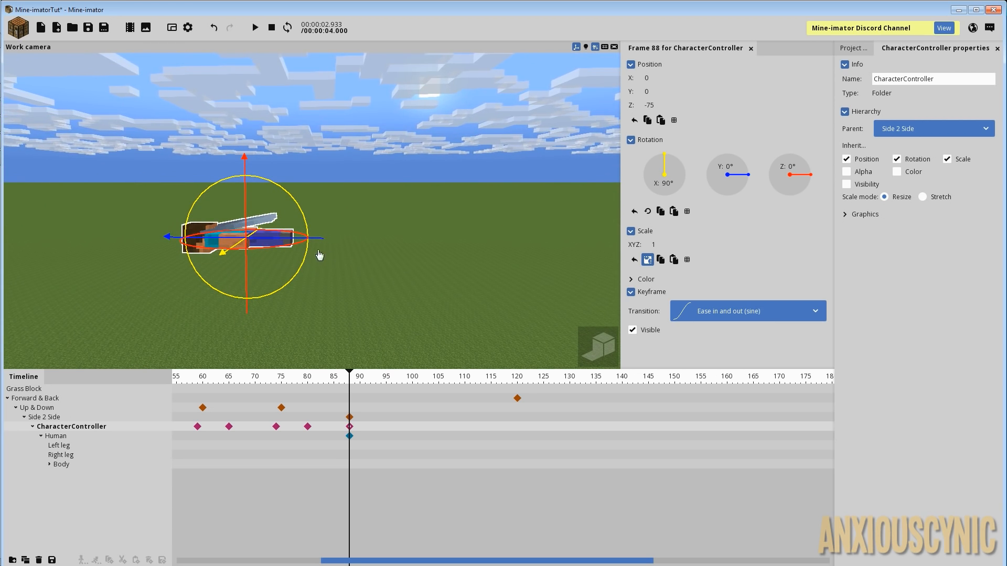
Step: Add a Human keyframe at frame 100 and bank the Human around Z to 38.70°
{"action": "left_click", "coordinate": [351, 438]}
{"action": "mouse_move", "coordinate": [364, 216]}
{"action": "left_mouse_down"}
{"action": "mouse_move", "coordinate": [346, 222]}
{"action": "mouse_move", "coordinate": [364, 216]}
{"action": "left_mouse_up"}
{"action": "left_click", "coordinate": [412, 442]}
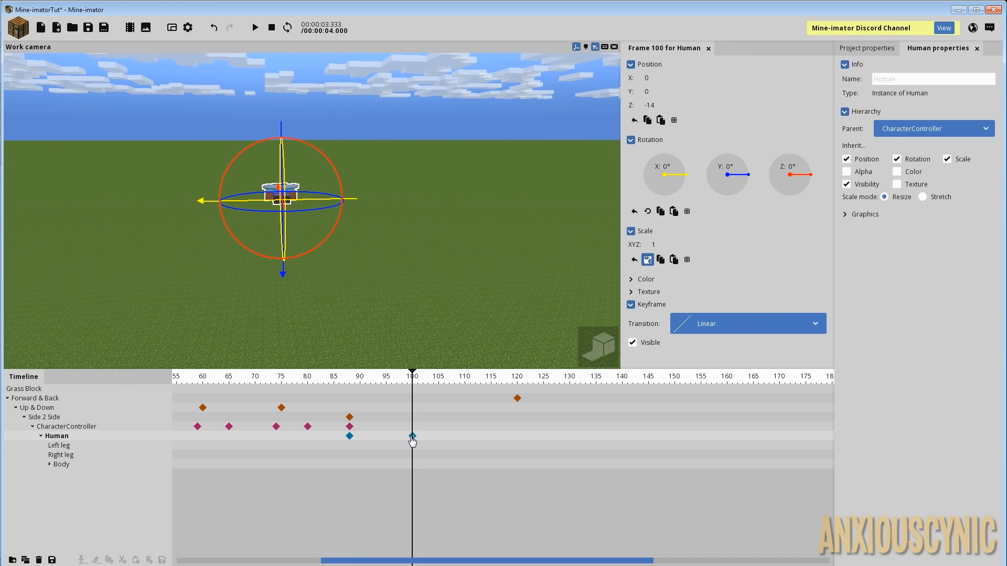
{"action": "left_click_drag", "start_coordinate": [317, 156], "coordinate": [318, 153]}
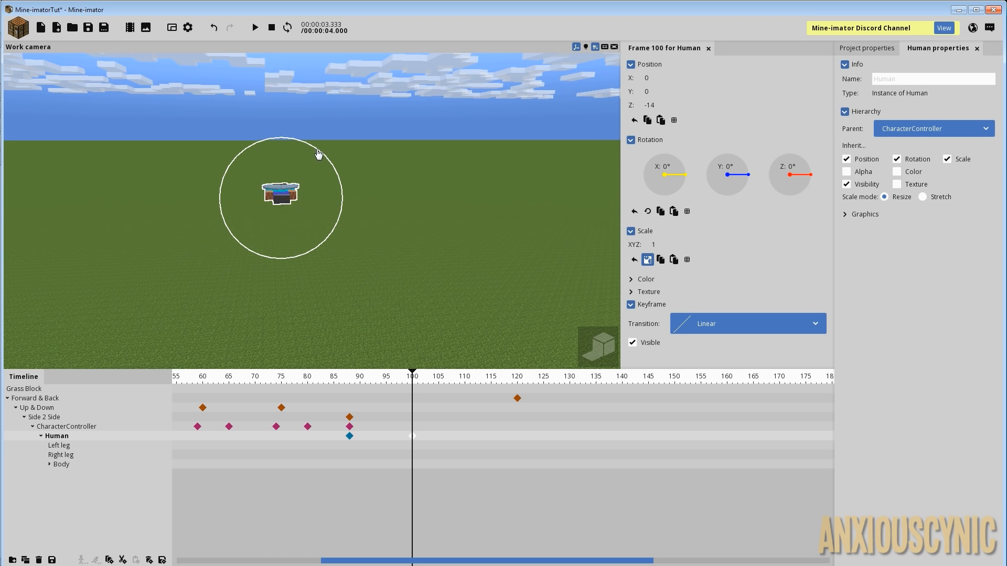
{"action": "left_click_drag", "start_coordinate": [349, 183], "coordinate": [349, 185]}
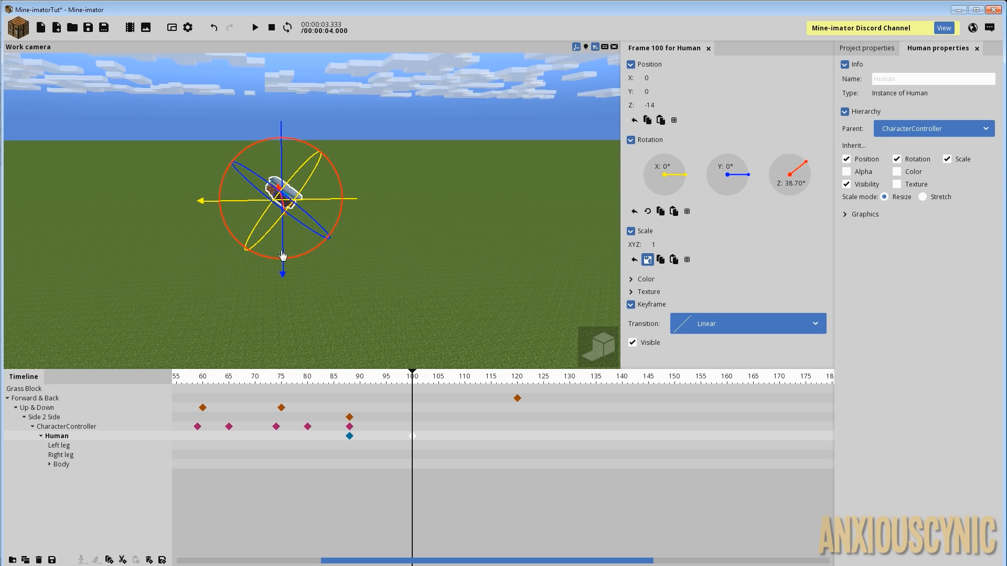
Step: Preview the bank and add a Side 2 Side keyframe at frame 95
{"action": "left_click_drag", "start_coordinate": [375, 385], "coordinate": [486, 398]}
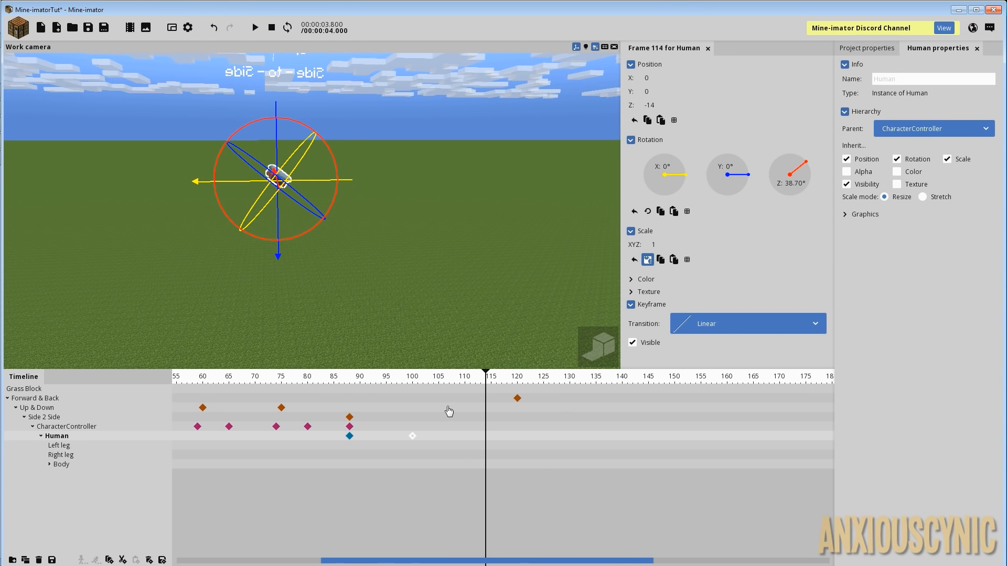
{"action": "left_click", "coordinate": [414, 421]}
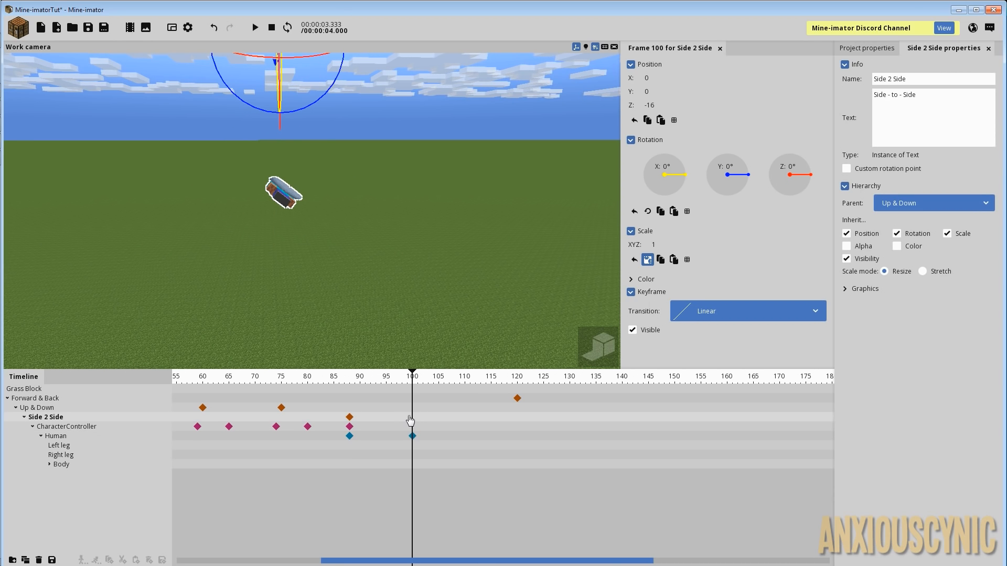
{"action": "left_click", "coordinate": [403, 421]}
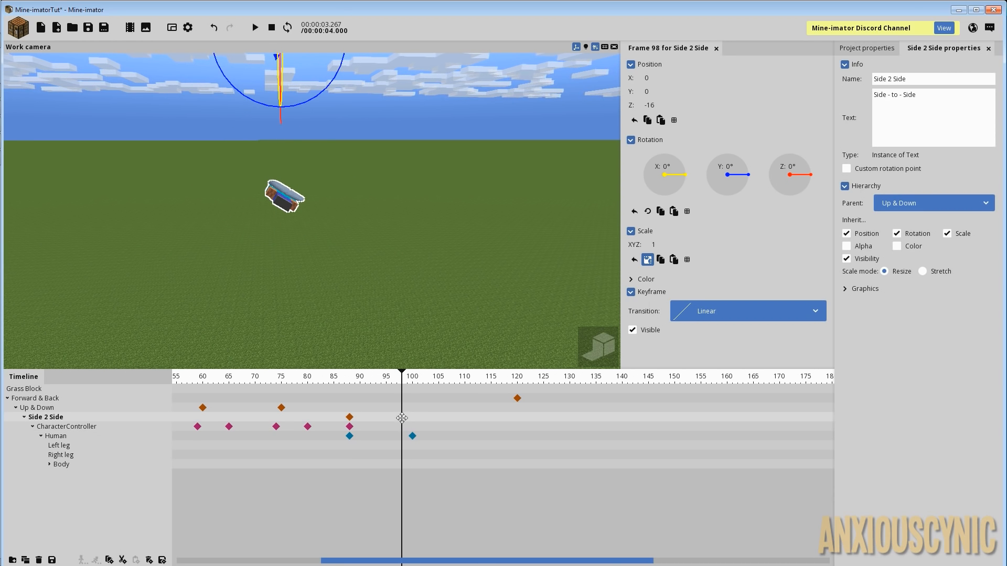
{"action": "left_click", "coordinate": [408, 420]}
{"action": "left_click_drag", "start_coordinate": [405, 420], "coordinate": [386, 421]}
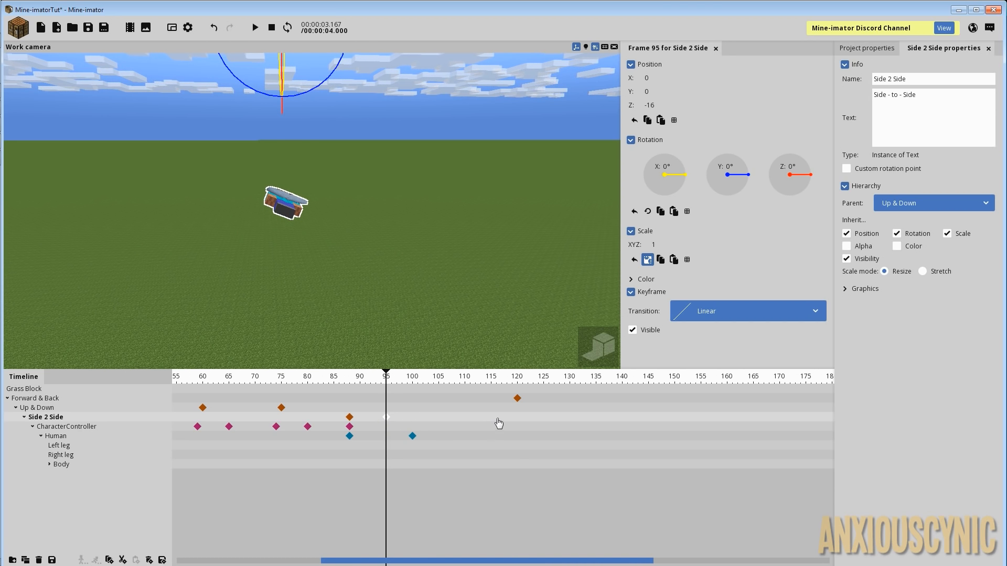
Step: Add a Side 2 Side keyframe at frame 120, slide the control to X -116.34 and preview the sideways drift
{"action": "left_click", "coordinate": [515, 421]}
{"action": "left_click_drag", "start_coordinate": [513, 418], "coordinate": [516, 421]}
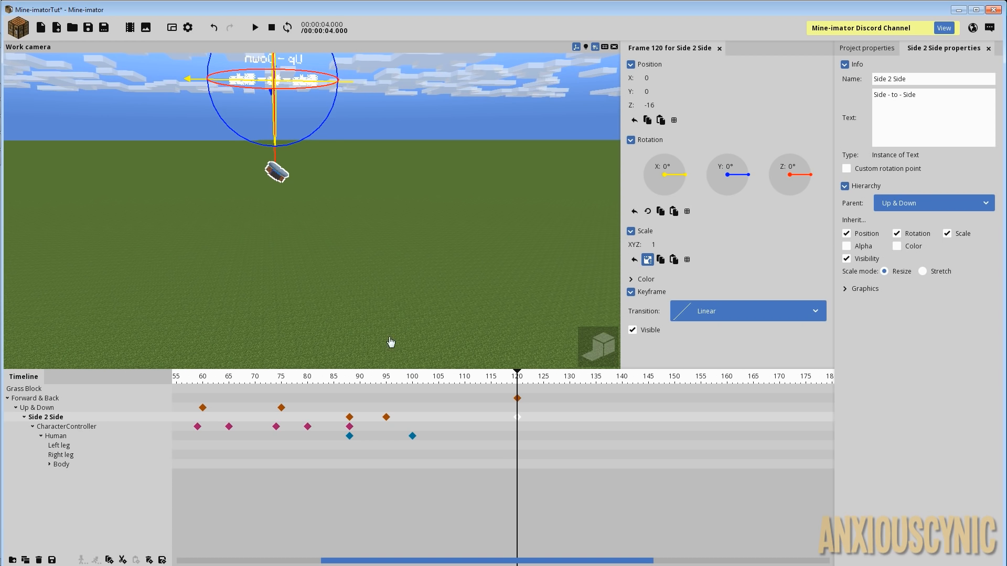
{"action": "left_click_drag", "start_coordinate": [345, 191], "coordinate": [488, 156]}
{"action": "left_click_drag", "start_coordinate": [252, 270], "coordinate": [315, 226]}
{"action": "mouse_move", "coordinate": [307, 286]}
{"action": "left_mouse_down"}
{"action": "mouse_move", "coordinate": [398, 256]}
{"action": "mouse_move", "coordinate": [331, 252]}
{"action": "mouse_move", "coordinate": [435, 256]}
{"action": "mouse_move", "coordinate": [341, 252]}
{"action": "mouse_move", "coordinate": [362, 252]}
{"action": "mouse_move", "coordinate": [358, 266]}
{"action": "mouse_move", "coordinate": [314, 294]}
{"action": "mouse_move", "coordinate": [286, 296]}
{"action": "mouse_move", "coordinate": [270, 274]}
{"action": "mouse_move", "coordinate": [304, 292]}
{"action": "left_mouse_up"}
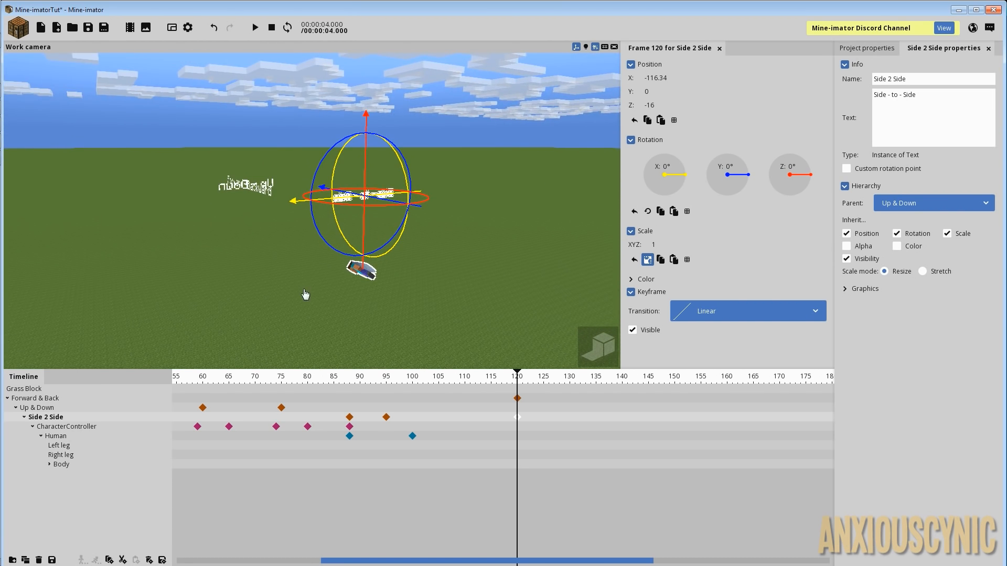
{"action": "right_click_drag", "start_coordinate": [478, 251], "coordinate": [472, 262]}
{"action": "left_click_drag", "start_coordinate": [390, 383], "coordinate": [519, 401]}
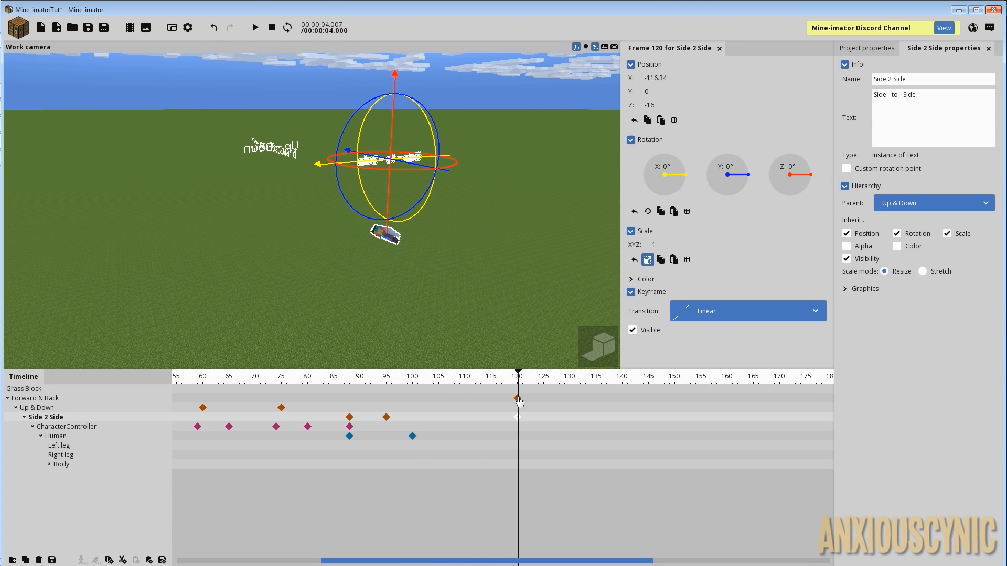
Step: Add a CharacterController keyframe at frame 110 and turn the controller around Z to -45.46°
{"action": "left_click_drag", "start_coordinate": [353, 384], "coordinate": [466, 428]}
{"action": "left_click", "coordinate": [414, 429]}
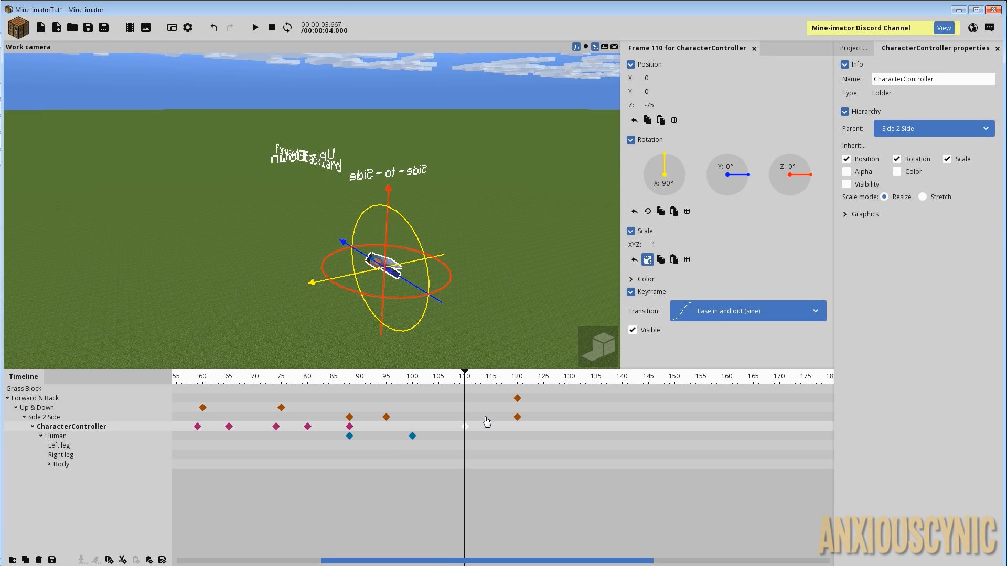
{"action": "left_click_drag", "start_coordinate": [442, 265], "coordinate": [445, 270]}
{"action": "left_click_drag", "start_coordinate": [433, 308], "coordinate": [460, 312]}
{"action": "scroll", "coordinate": [528, 265], "scroll_direction": "up", "scroll_amount": 3}
{"action": "left_click_drag", "start_coordinate": [528, 266], "coordinate": [457, 251]}
{"action": "right_click_drag", "start_coordinate": [528, 262], "coordinate": [550, 262]}
{"action": "left_click_drag", "start_coordinate": [519, 260], "coordinate": [558, 281]}
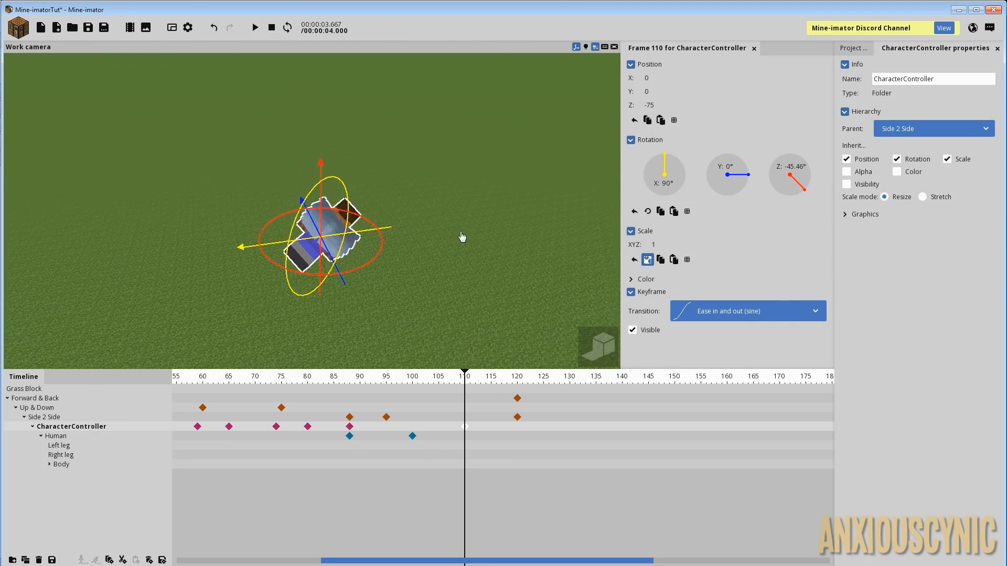
Step: Preview the banking turn between frames 88 and 120 and save the project
{"action": "scroll", "coordinate": [458, 251], "scroll_direction": "down", "scroll_amount": 3}
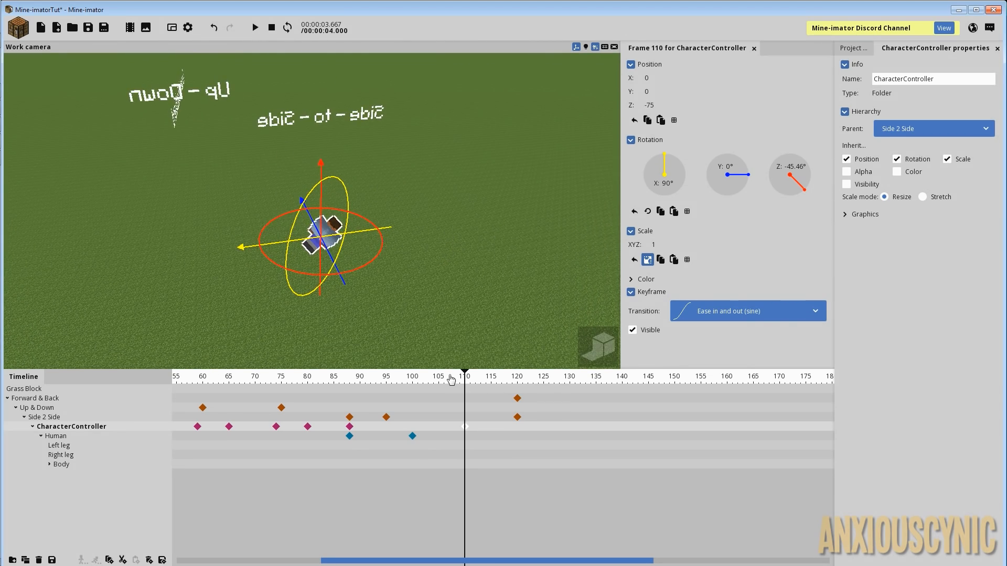
{"action": "left_click_drag", "start_coordinate": [451, 379], "coordinate": [349, 377]}
{"action": "right_click_drag", "start_coordinate": [446, 225], "coordinate": [440, 197]}
{"action": "left_click_drag", "start_coordinate": [352, 384], "coordinate": [518, 381]}
{"action": "left_click_drag", "start_coordinate": [336, 209], "coordinate": [359, 236]}
{"action": "left_click_drag", "start_coordinate": [446, 251], "coordinate": [485, 250]}
{"action": "key", "text": "ctrl+s"}
Step: Replay the flight turn from frame 85 at wide and rear camera angles, with the rig selected and deselected
{"action": "left_click_drag", "start_coordinate": [468, 384], "coordinate": [333, 385]}
{"action": "left_click_drag", "start_coordinate": [273, 283], "coordinate": [294, 256]}
{"action": "scroll", "coordinate": [296, 256], "scroll_direction": "down", "scroll_amount": 2}
{"action": "left_click_drag", "start_coordinate": [438, 236], "coordinate": [419, 235]}
{"action": "key", "text": "space"}
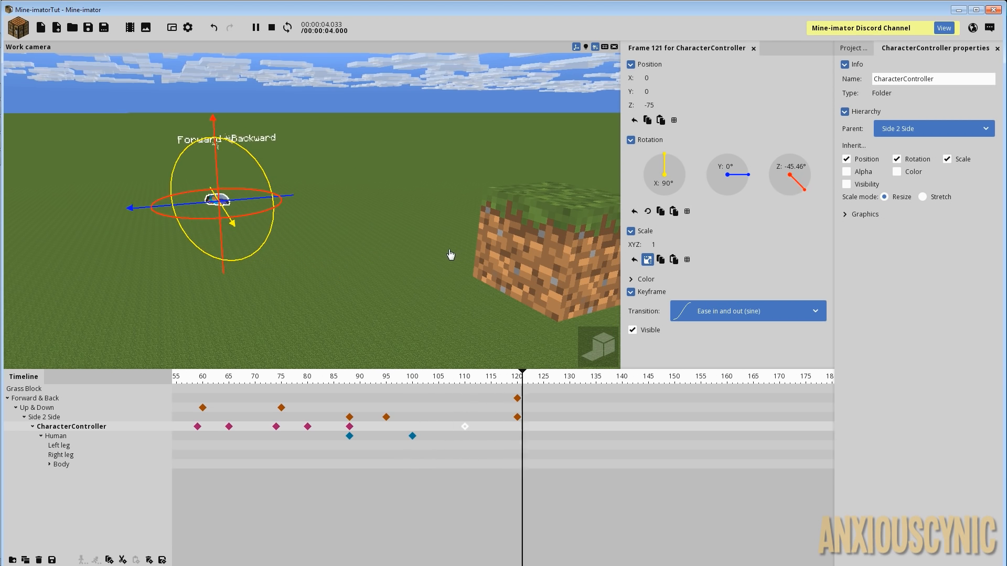
{"action": "key", "text": "space"}
{"action": "left_click", "coordinate": [496, 177]}
{"action": "mouse_move", "coordinate": [571, 190]}
{"action": "left_mouse_down"}
{"action": "mouse_move", "coordinate": [461, 207]}
{"action": "mouse_move", "coordinate": [571, 193]}
{"action": "left_mouse_up"}
{"action": "scroll", "coordinate": [573, 192], "scroll_direction": "up", "scroll_amount": 4}
{"action": "key", "text": "space"}
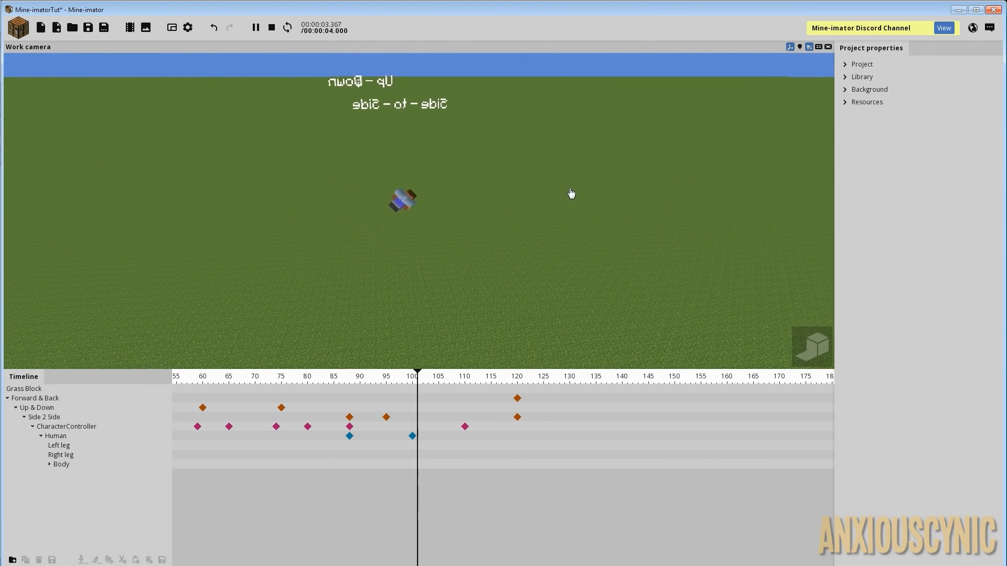
{"action": "key", "text": "space"}
{"action": "key", "text": "space"}
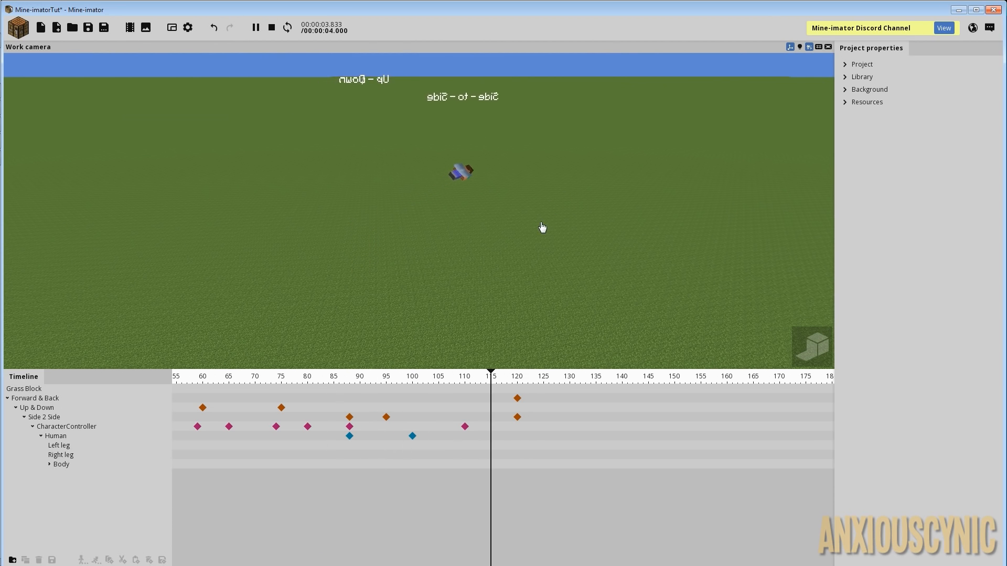
{"action": "key", "text": "space"}
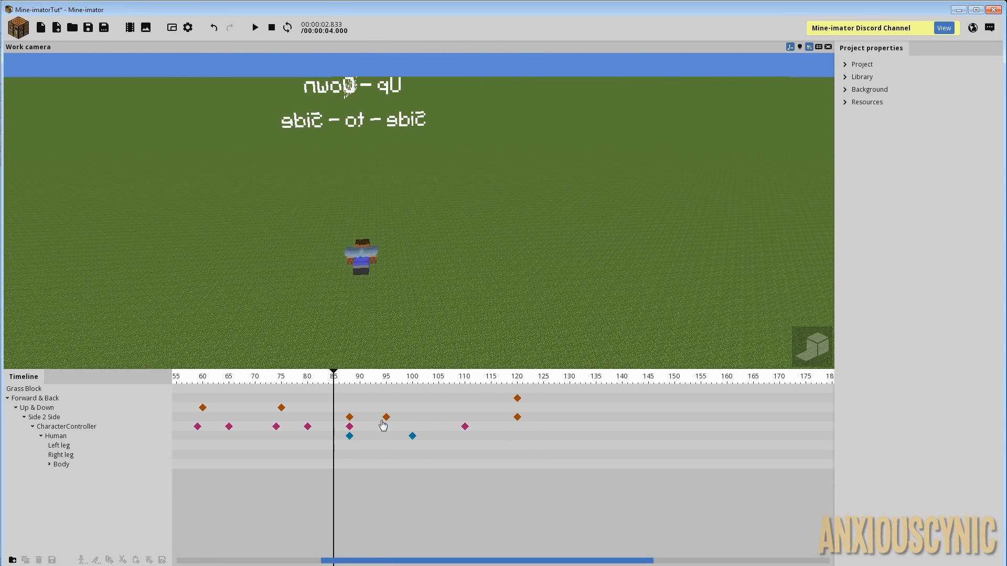
Step: Move the Side 2 Side keyframe at frame 120 to frame 135, replay the turn and check the Forward & Back motion
{"action": "left_click", "coordinate": [386, 418]}
{"action": "left_click_drag", "start_coordinate": [517, 418], "coordinate": [592, 418]}
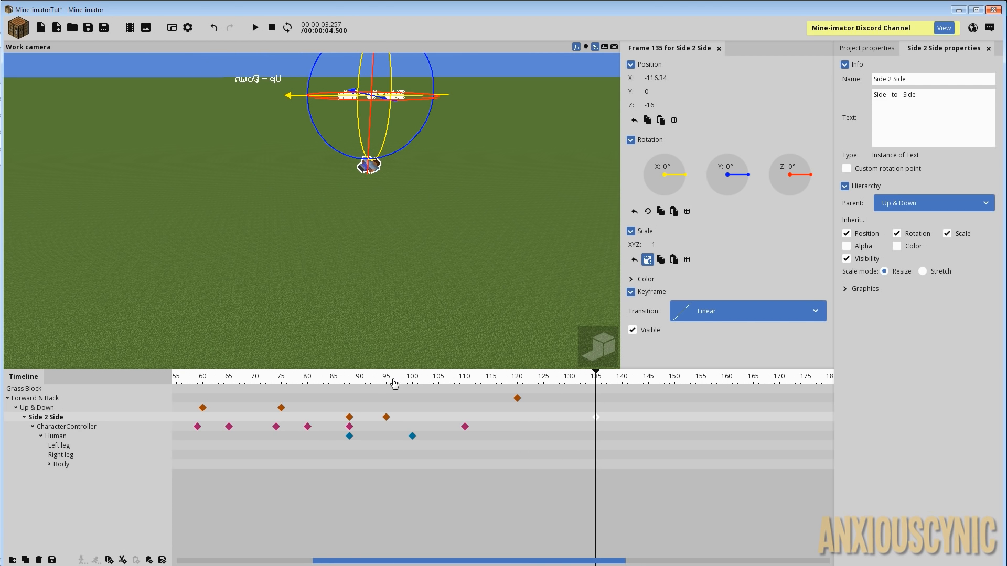
{"action": "left_click", "coordinate": [326, 387]}
{"action": "key", "text": "space"}
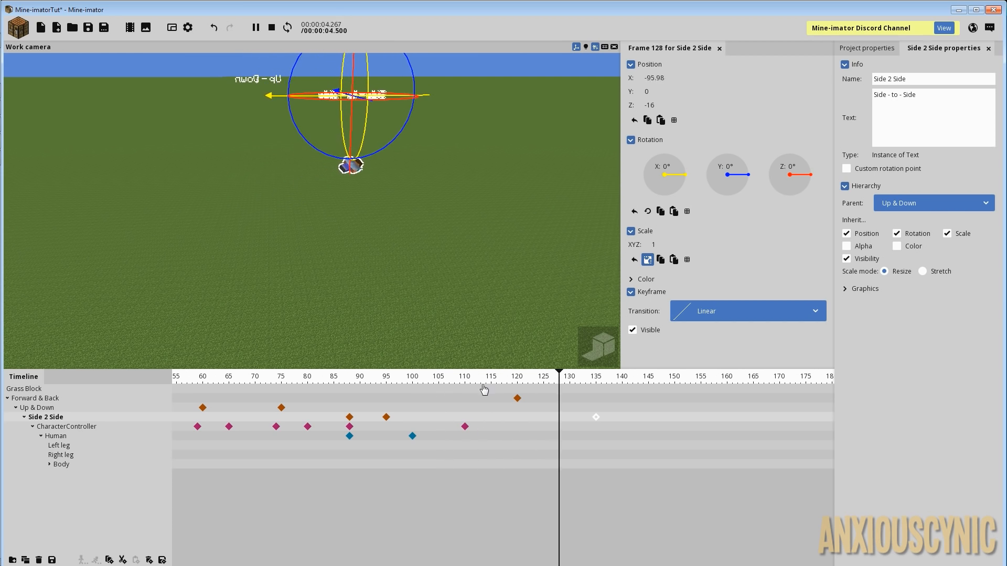
{"action": "left_click", "coordinate": [517, 398]}
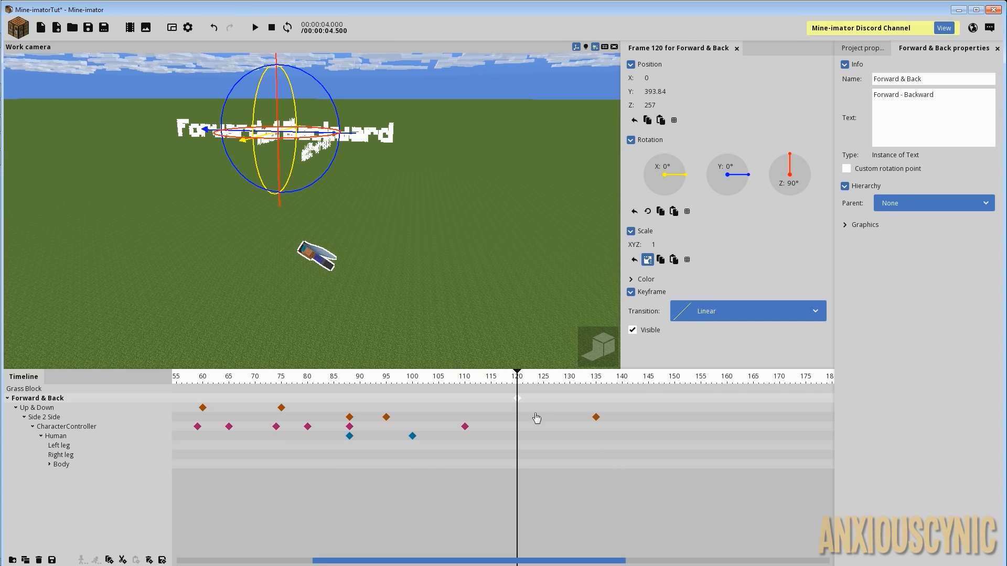
{"action": "left_click_drag", "start_coordinate": [509, 369], "coordinate": [597, 407]}
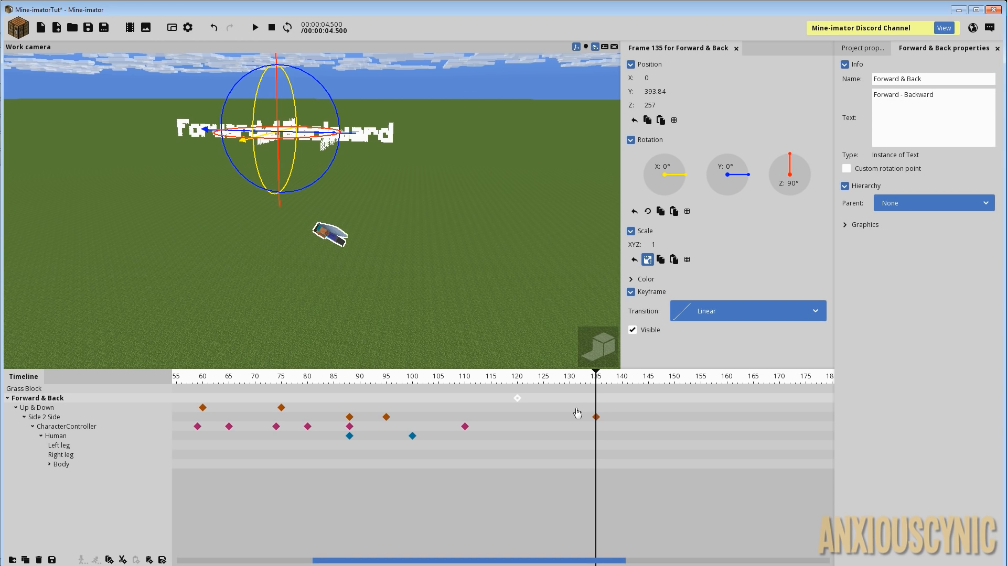
Step: Move the last Side 2 Side keyframe to frame 175 and play back the animation
{"action": "left_click_drag", "start_coordinate": [599, 422], "coordinate": [805, 420]}
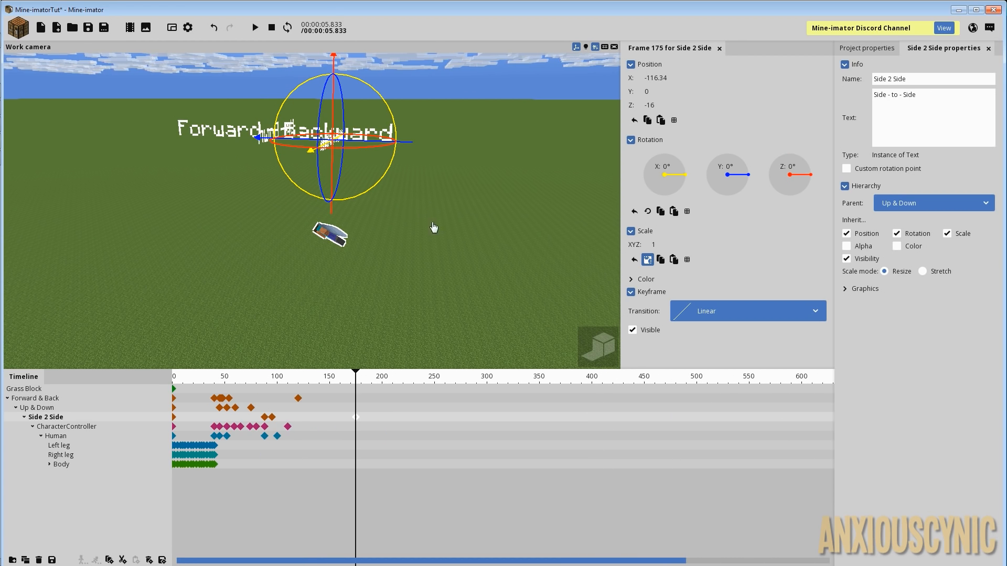
{"action": "left_click_drag", "start_coordinate": [311, 372], "coordinate": [312, 374]}
{"action": "key", "text": "space"}
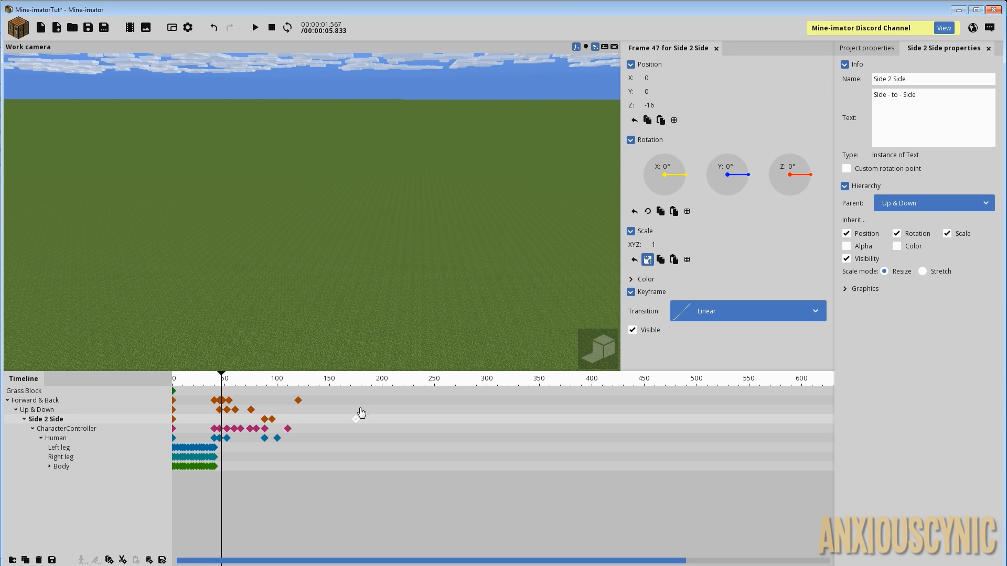
Step: Slide the Side 2 Side control farther along its X axis at frame 175 and replay the flight from frame 81
{"action": "left_click", "coordinate": [355, 420]}
{"action": "left_click_drag", "start_coordinate": [457, 220], "coordinate": [431, 239]}
{"action": "scroll", "coordinate": [439, 218], "scroll_direction": "down", "scroll_amount": 4}
{"action": "scroll", "coordinate": [430, 239], "scroll_direction": "up", "scroll_amount": 4}
{"action": "left_click_drag", "start_coordinate": [413, 274], "coordinate": [259, 399]}
{"action": "right_click_drag", "start_coordinate": [390, 253], "coordinate": [422, 239]}
{"action": "left_click_drag", "start_coordinate": [376, 250], "coordinate": [435, 236]}
{"action": "right_click_drag", "start_coordinate": [370, 220], "coordinate": [370, 230]}
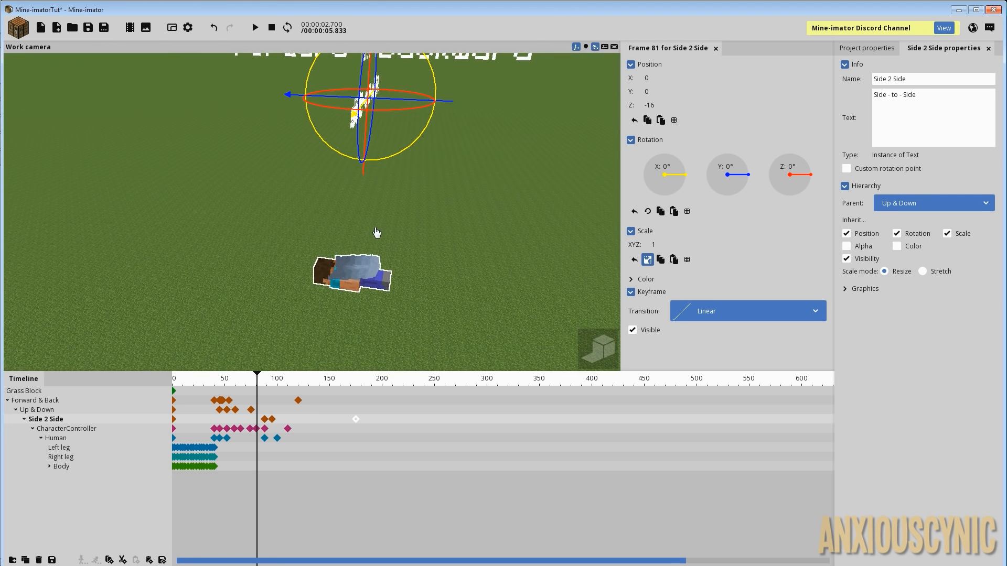
{"action": "key", "text": "space"}
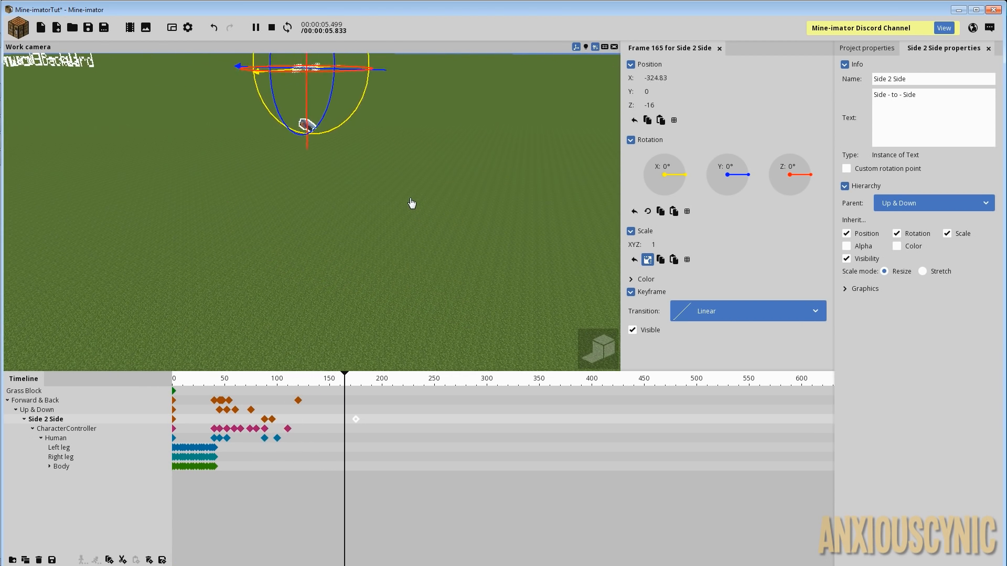
{"action": "right_click_drag", "start_coordinate": [415, 225], "coordinate": [409, 216]}
Step: Try a Forward & Back keyframe at frame 100 and remove it
{"action": "mouse_move", "coordinate": [296, 380]}
{"action": "left_mouse_down"}
{"action": "mouse_move", "coordinate": [263, 380]}
{"action": "mouse_move", "coordinate": [292, 383]}
{"action": "mouse_move", "coordinate": [303, 388]}
{"action": "mouse_move", "coordinate": [277, 393]}
{"action": "mouse_move", "coordinate": [301, 396]}
{"action": "left_mouse_up"}
{"action": "left_click", "coordinate": [298, 401]}
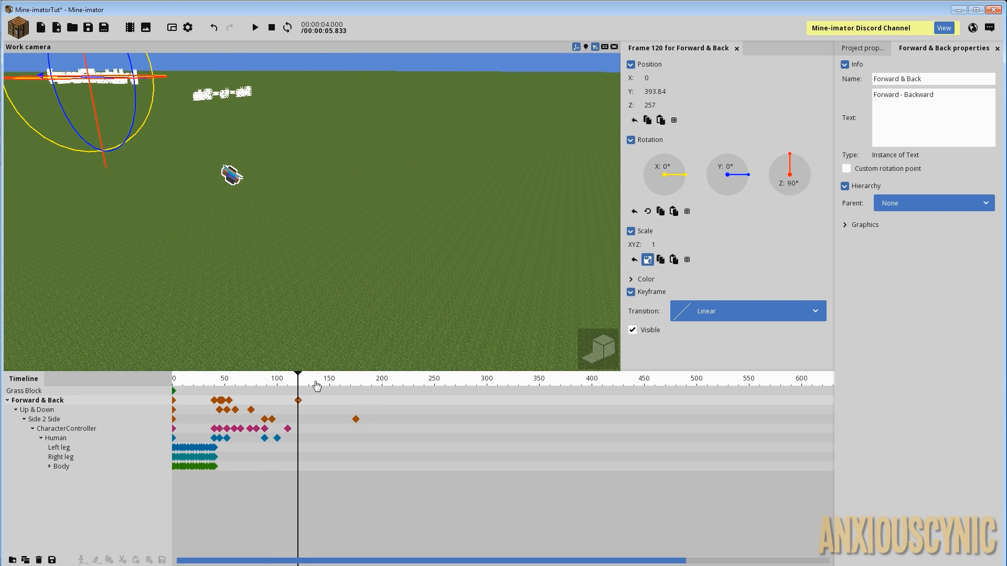
{"action": "left_click", "coordinate": [278, 404]}
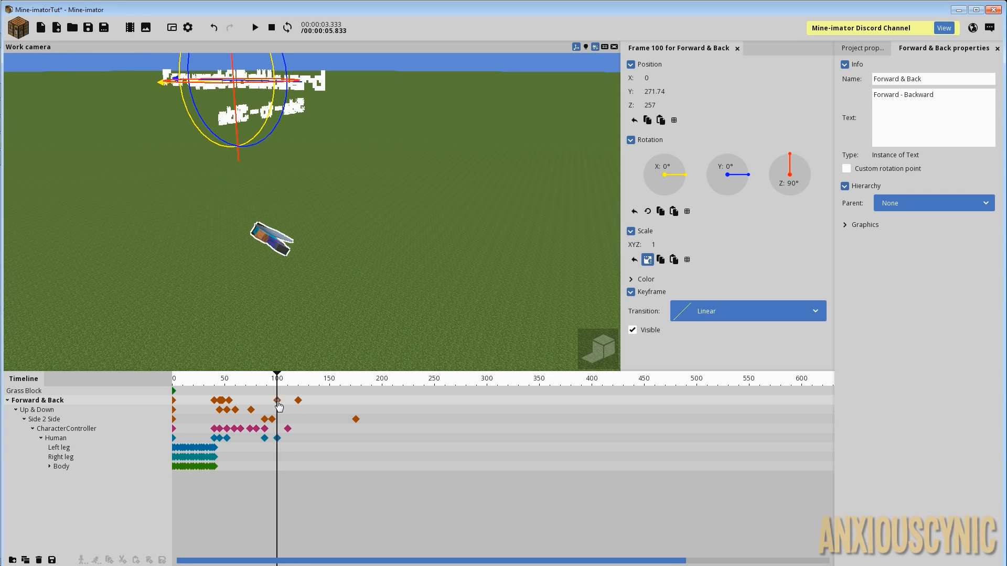
{"action": "scroll", "coordinate": [278, 403], "scroll_direction": "up", "scroll_amount": 5, "text": "ctrl"}
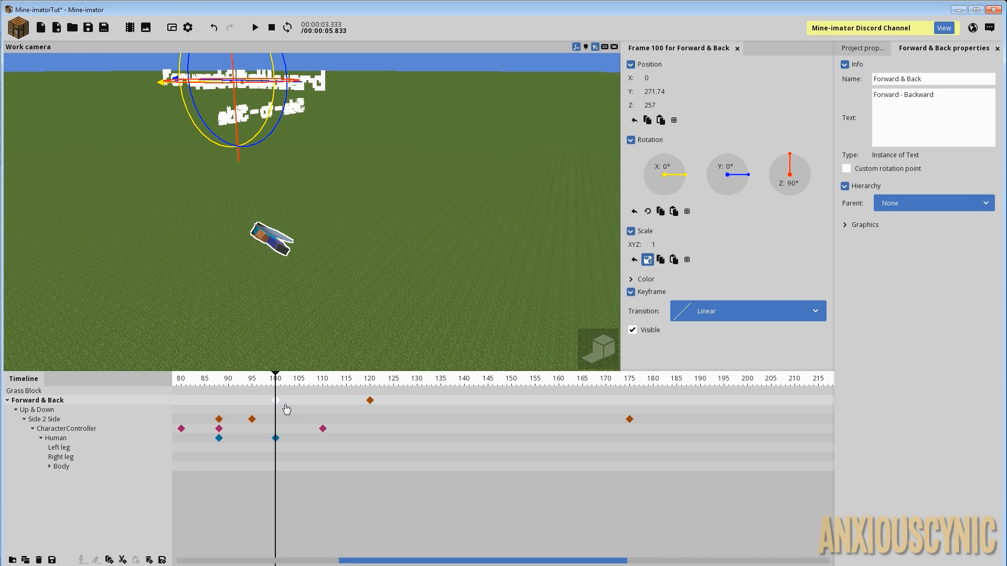
{"action": "left_click", "coordinate": [305, 409]}
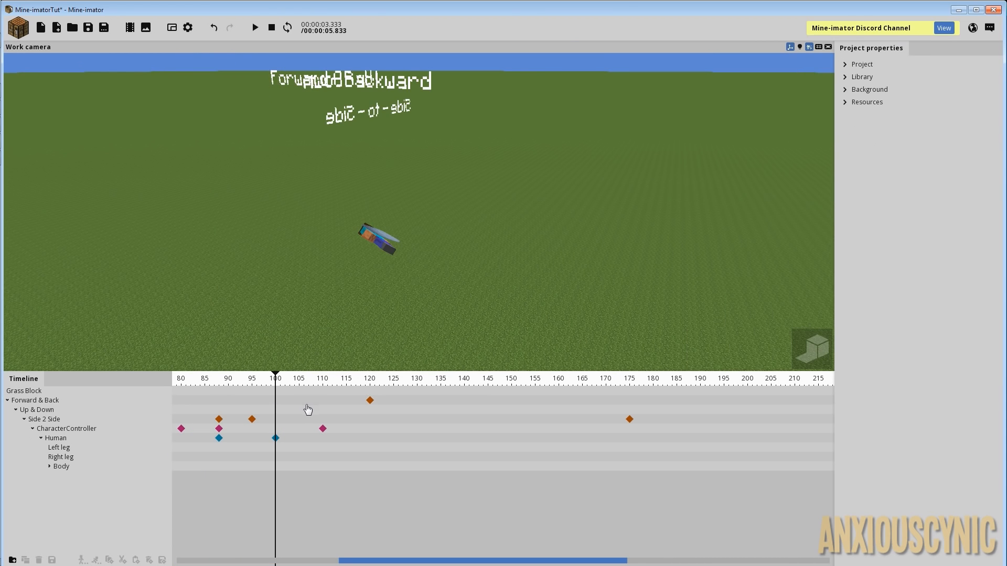
Step: Add a Forward & Back keyframe at frame 114 with the Ease out (sine) transition and save the project
{"action": "left_click", "coordinate": [343, 404]}
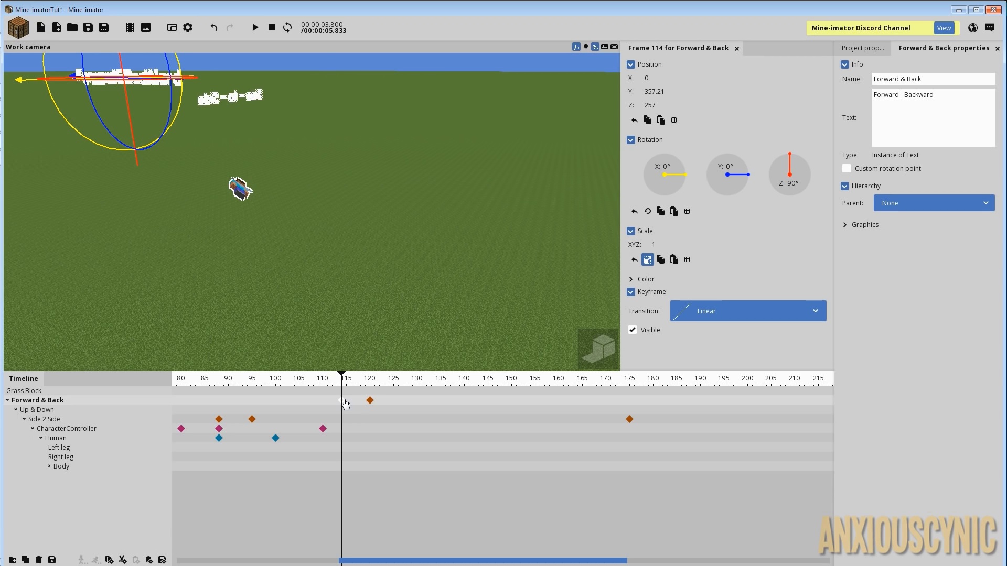
{"action": "key", "text": "ctrl+s"}
{"action": "left_click", "coordinate": [714, 308]}
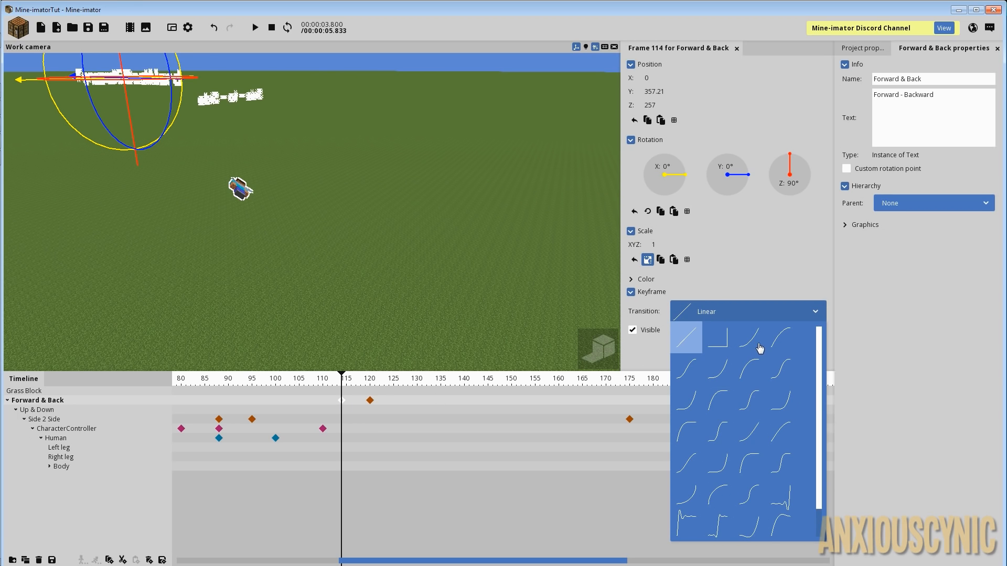
{"action": "left_click", "coordinate": [779, 436]}
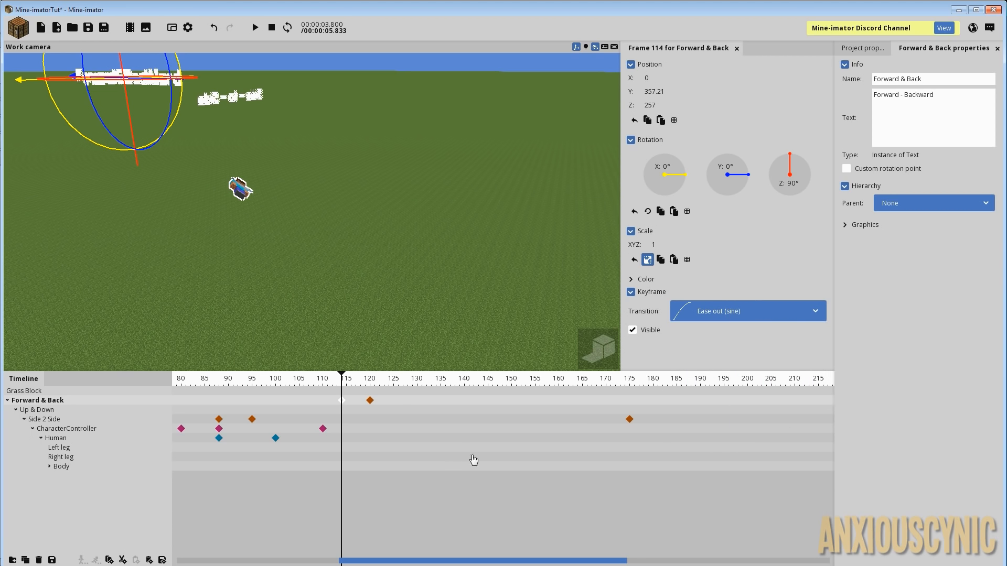
Step: Move the last Forward & Back keyframe from frame 120 to frame 125 and play back the flight
{"action": "left_click", "coordinate": [370, 401]}
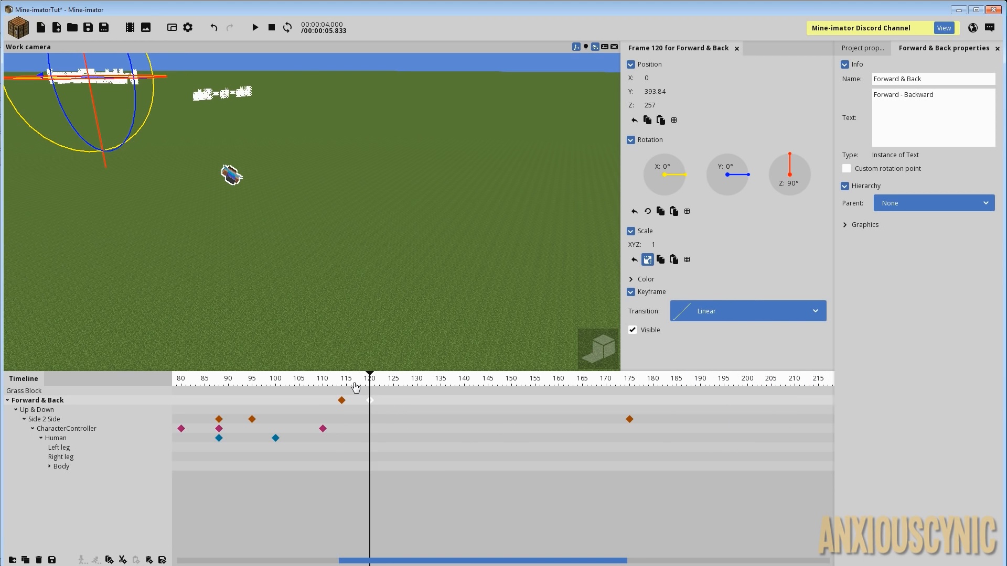
{"action": "left_click", "coordinate": [291, 381]}
{"action": "key", "text": "space"}
{"action": "key", "text": "space"}
{"action": "left_click_drag", "start_coordinate": [369, 401], "coordinate": [332, 383]}
{"action": "key", "text": "space"}
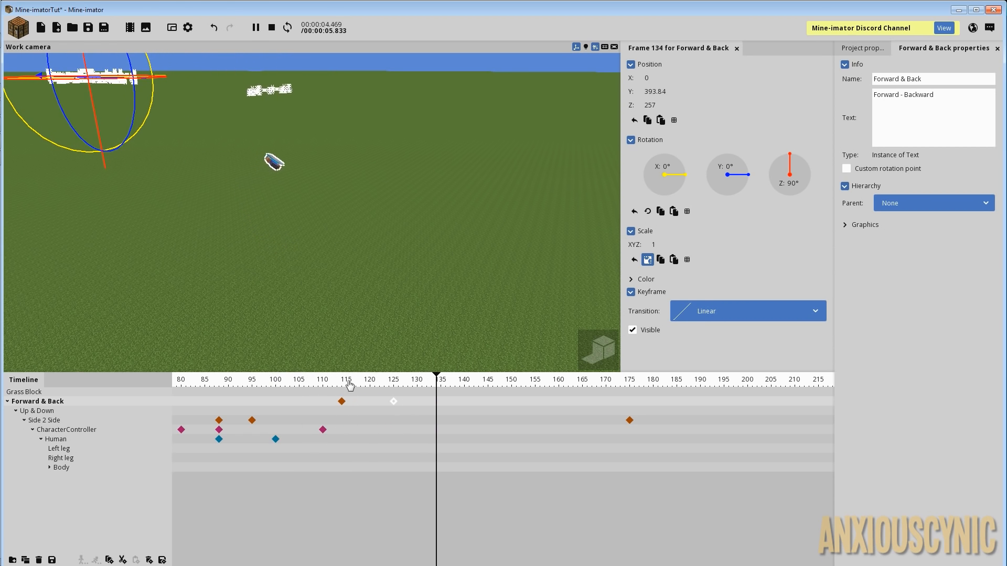
Step: Replay and scrub the turn between about frames 99 and 109 to examine the character's banking
{"action": "left_click", "coordinate": [270, 381]}
{"action": "key", "text": "space"}
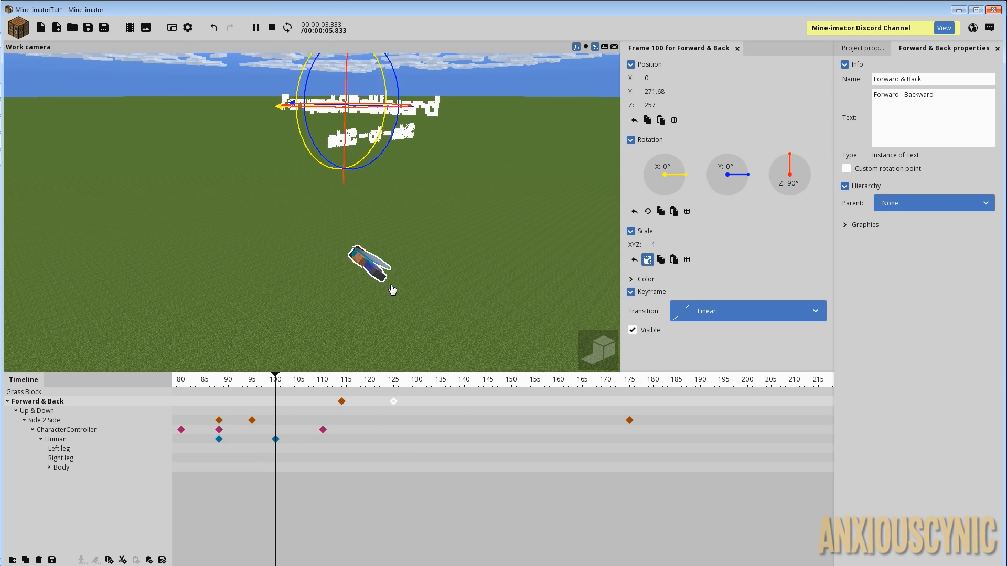
{"action": "key", "text": "space"}
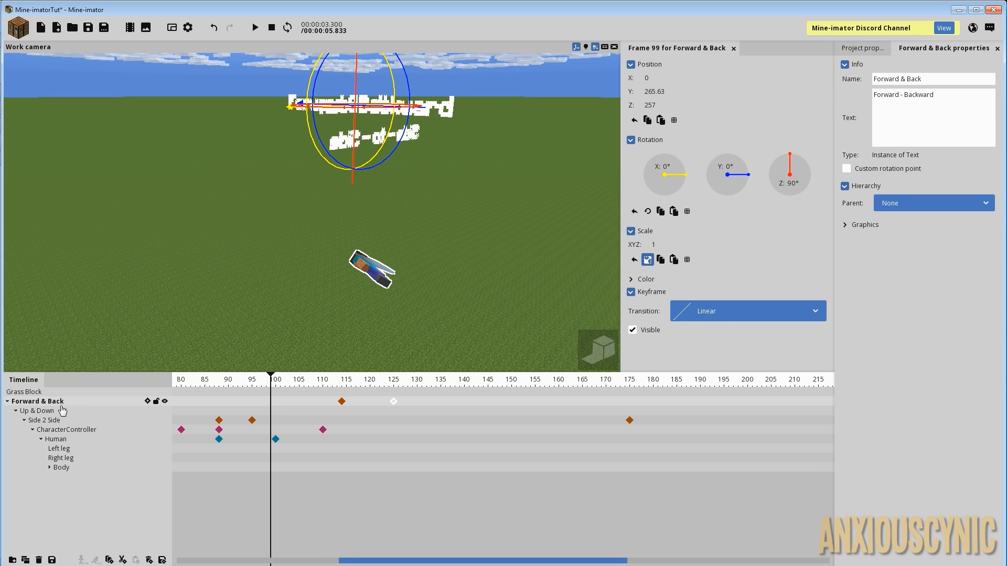
{"action": "left_click_drag", "start_coordinate": [370, 383], "coordinate": [323, 387]}
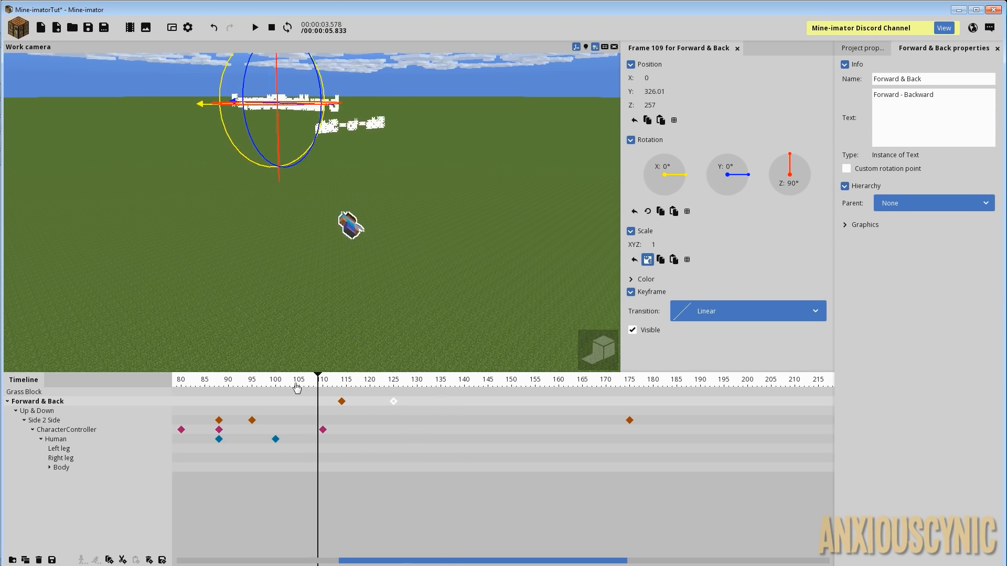
{"action": "key", "text": "space"}
{"action": "key", "text": "space"}
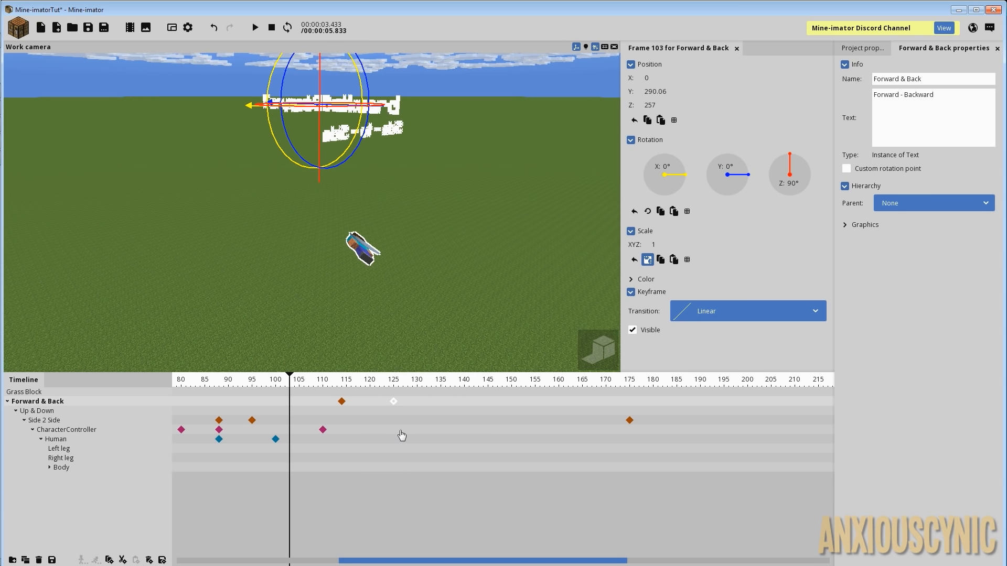
Step: Add CharacterController keyframes at frames 123 and 136, set the Z rotation to -90° at frame 136, and replay the turn
{"action": "left_click", "coordinate": [383, 431]}
{"action": "left_click", "coordinate": [445, 431]}
{"action": "left_click_drag", "start_coordinate": [447, 189], "coordinate": [431, 218]}
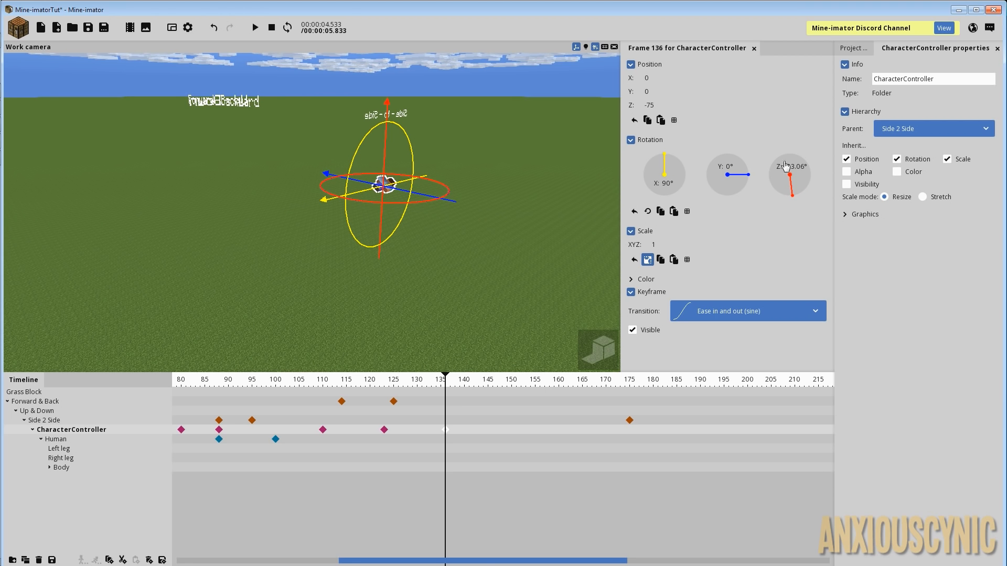
{"action": "type", "text": "-"}
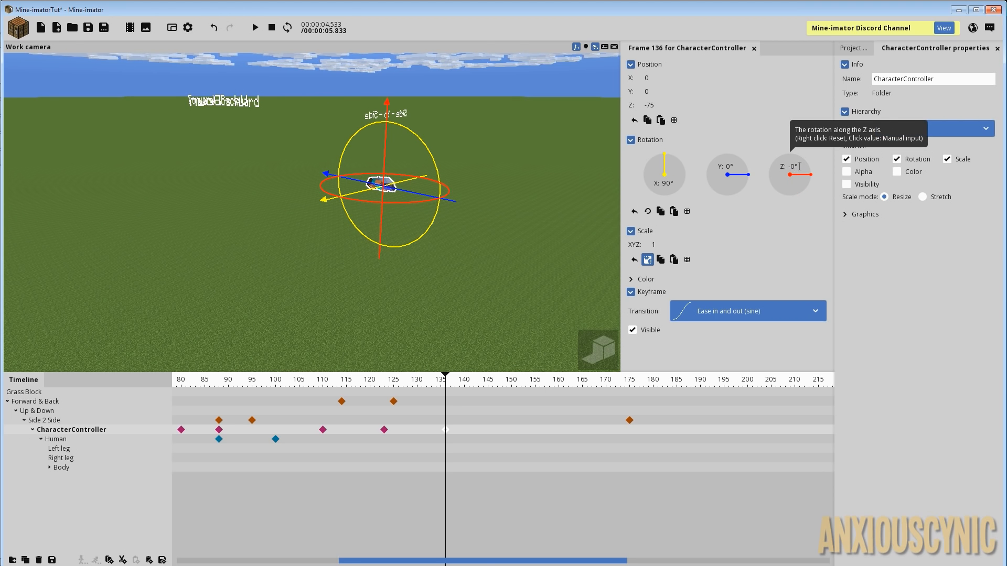
{"action": "type", "text": "90"}
{"action": "key", "text": "Return"}
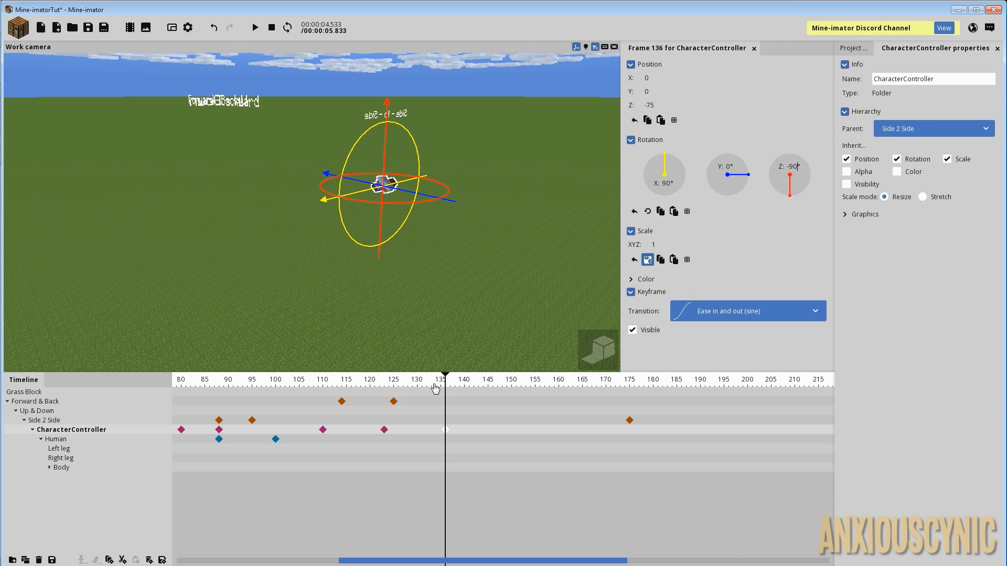
{"action": "left_click_drag", "start_coordinate": [435, 385], "coordinate": [301, 386]}
{"action": "key", "text": "space"}
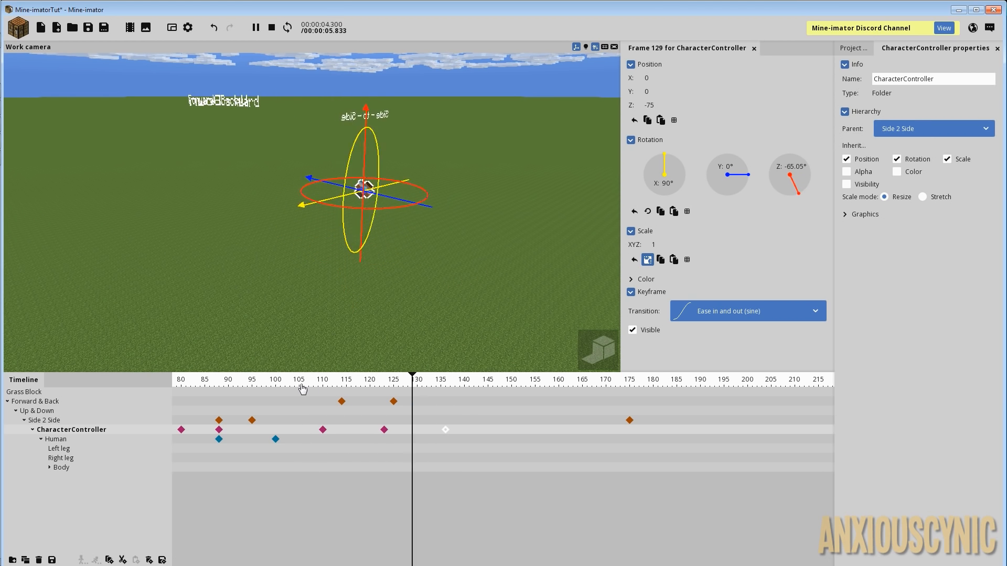
{"action": "key", "text": "space"}
Step: Move the CharacterController keyframe at frame 123 to frame 115, give it the Ease out (sine) transition, and replay from frame 98
{"action": "left_click", "coordinate": [384, 431]}
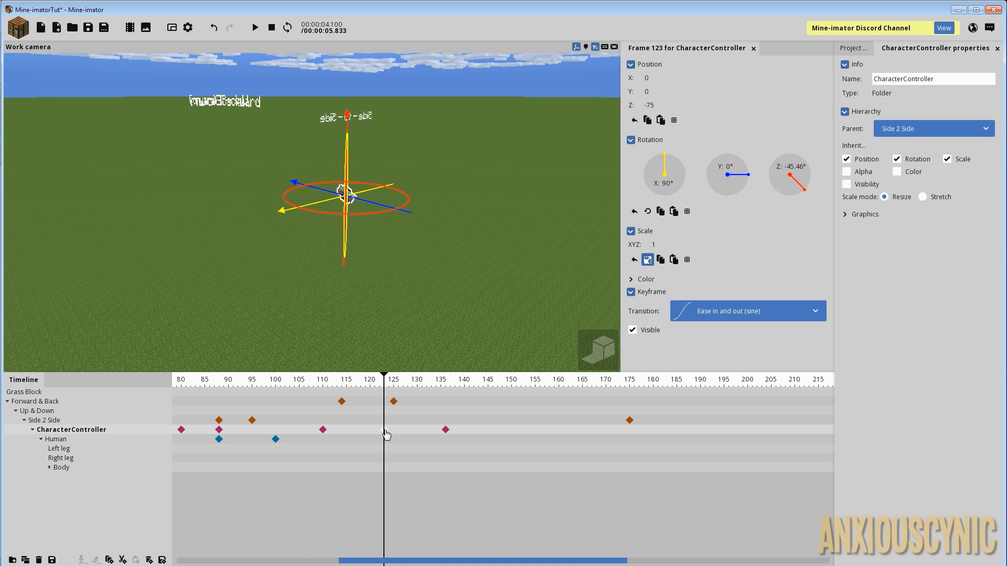
{"action": "left_click_drag", "start_coordinate": [368, 431], "coordinate": [346, 431]}
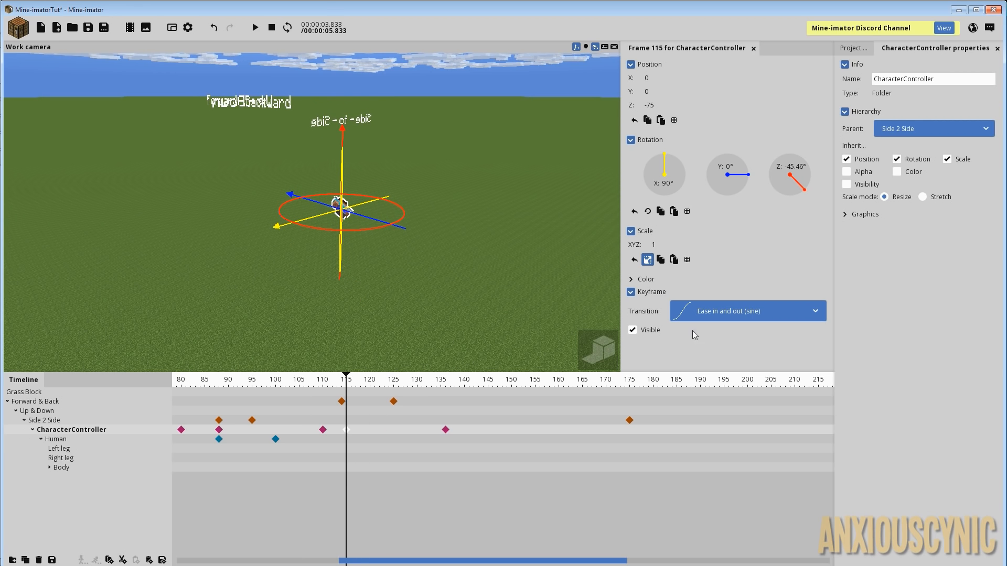
{"action": "left_click", "coordinate": [683, 313]}
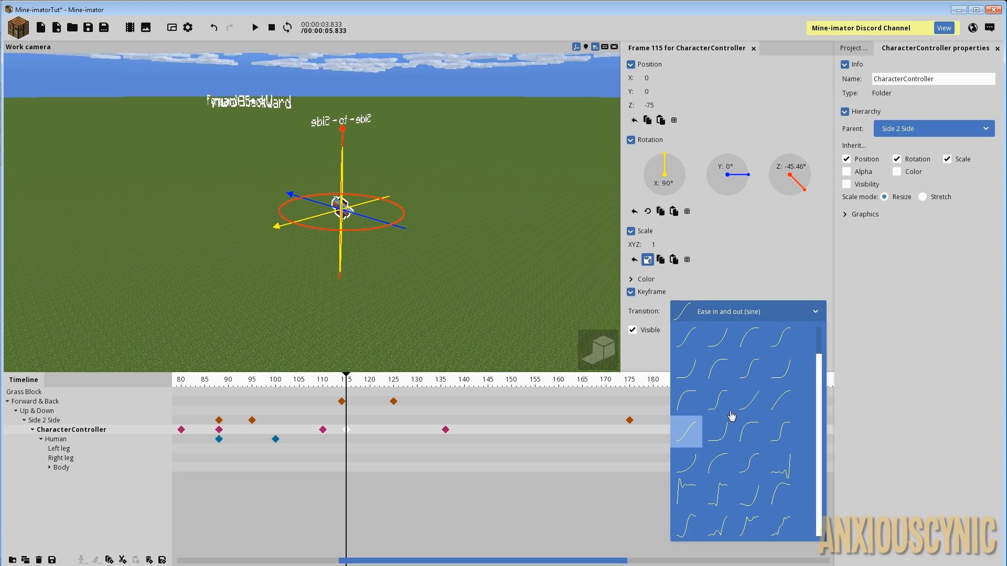
{"action": "left_click", "coordinate": [778, 402]}
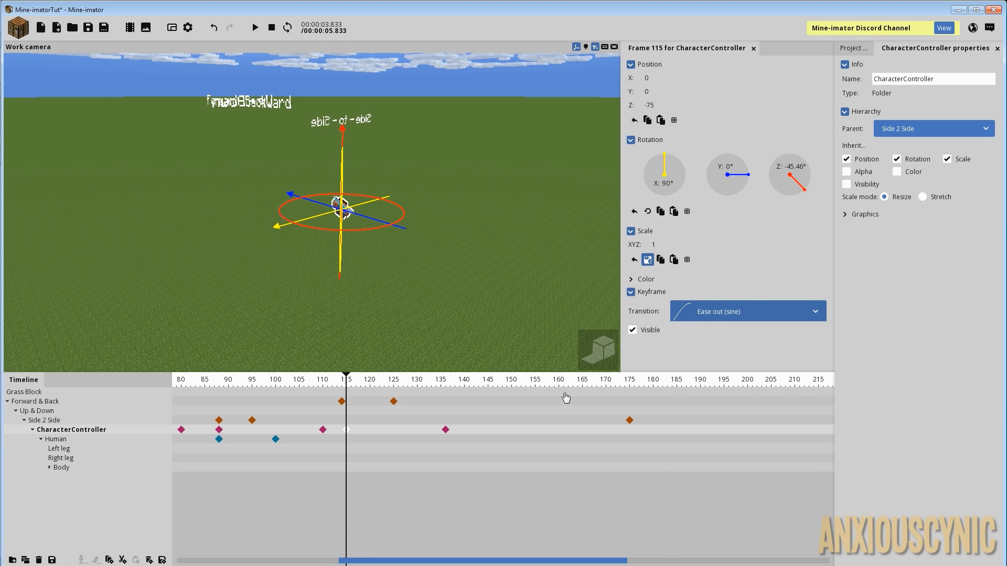
{"action": "left_click_drag", "start_coordinate": [351, 385], "coordinate": [266, 381]}
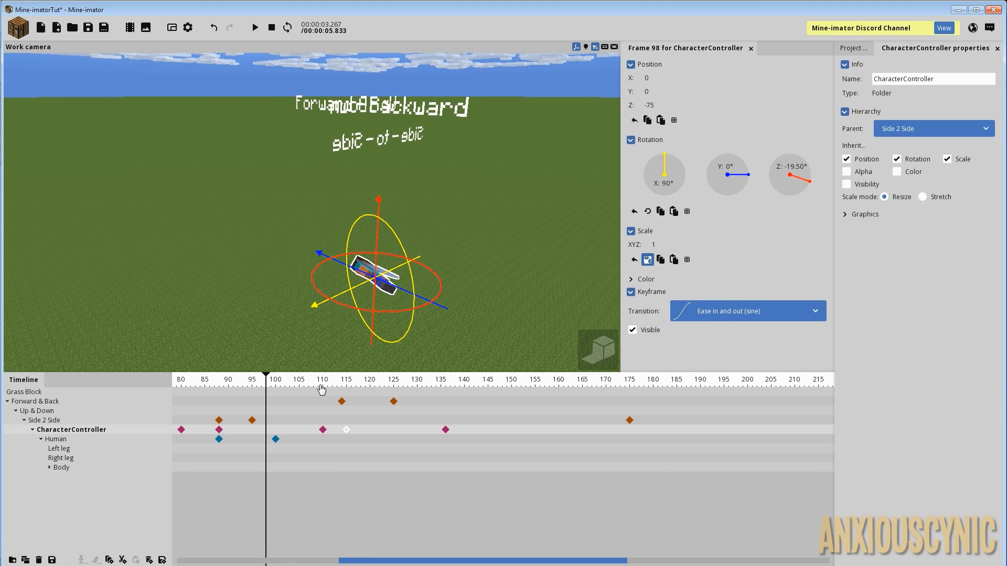
{"action": "key", "text": "space"}
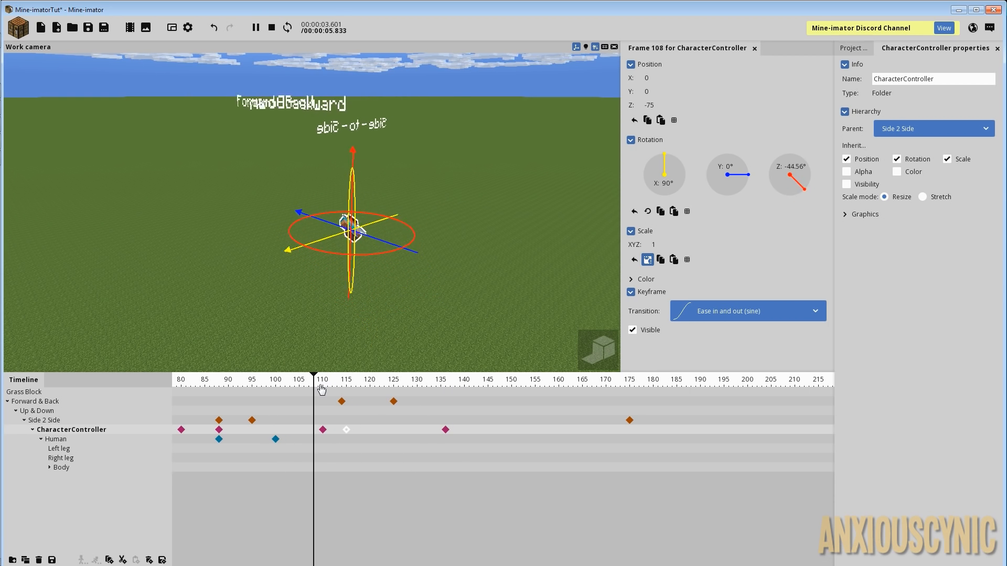
Step: Set the CharacterController keyframe at frame 115 to the Ease in and out (sine) transition and replay from frame 104
{"action": "left_click", "coordinate": [346, 430]}
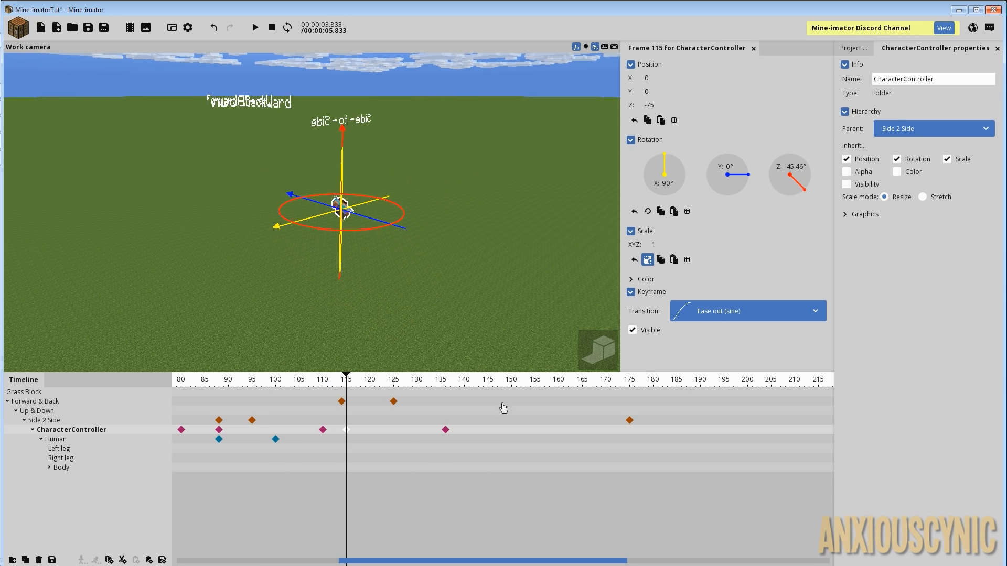
{"action": "left_click", "coordinate": [677, 312]}
{"action": "left_click", "coordinate": [694, 438]}
{"action": "left_click_drag", "start_coordinate": [330, 383], "coordinate": [298, 382]}
{"action": "key", "text": "space"}
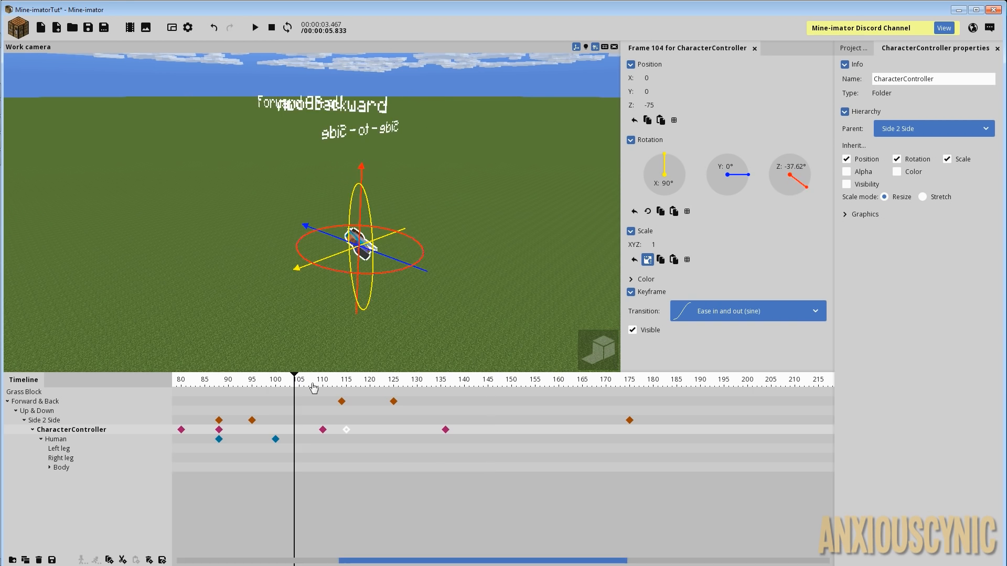
{"action": "key", "text": "space"}
{"action": "key", "text": "space"}
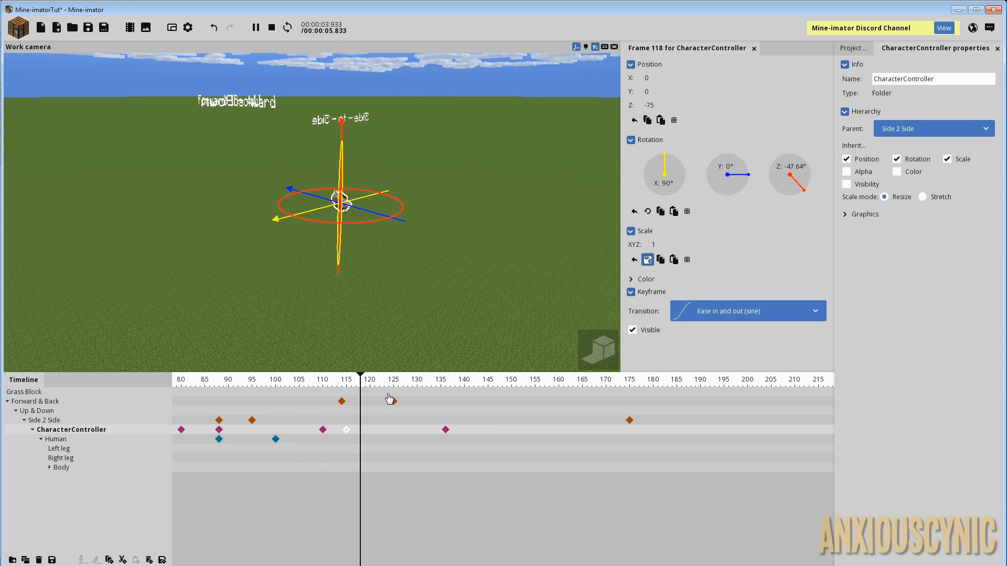
{"action": "key", "text": "space"}
Step: Play the whole animation from frame 0 through the active camera and return to frame 51
{"action": "left_click_drag", "start_coordinate": [455, 322], "coordinate": [449, 295]}
{"action": "scroll", "coordinate": [449, 294], "scroll_direction": "up", "scroll_amount": 3}
{"action": "right_click_drag", "start_coordinate": [449, 294], "coordinate": [444, 350]}
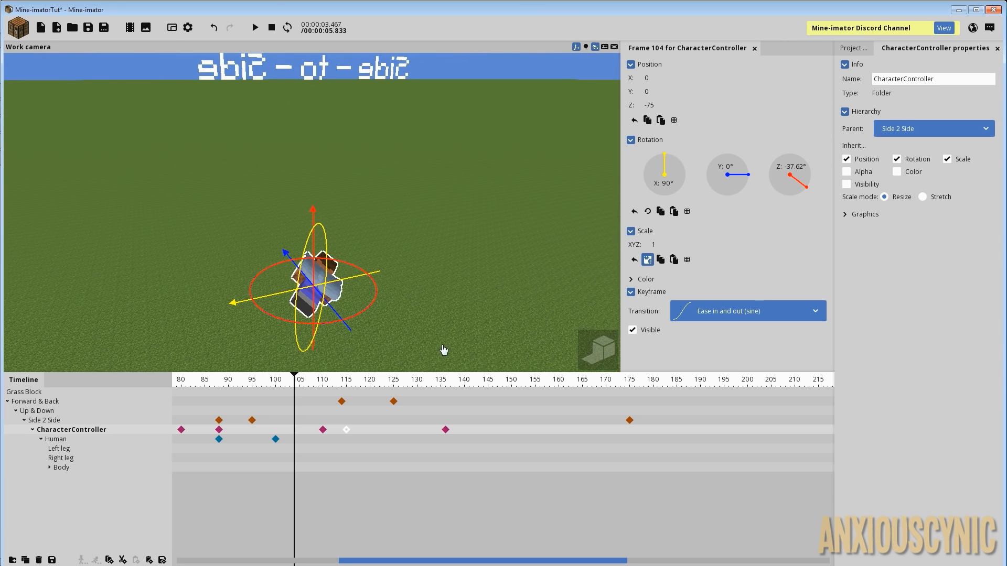
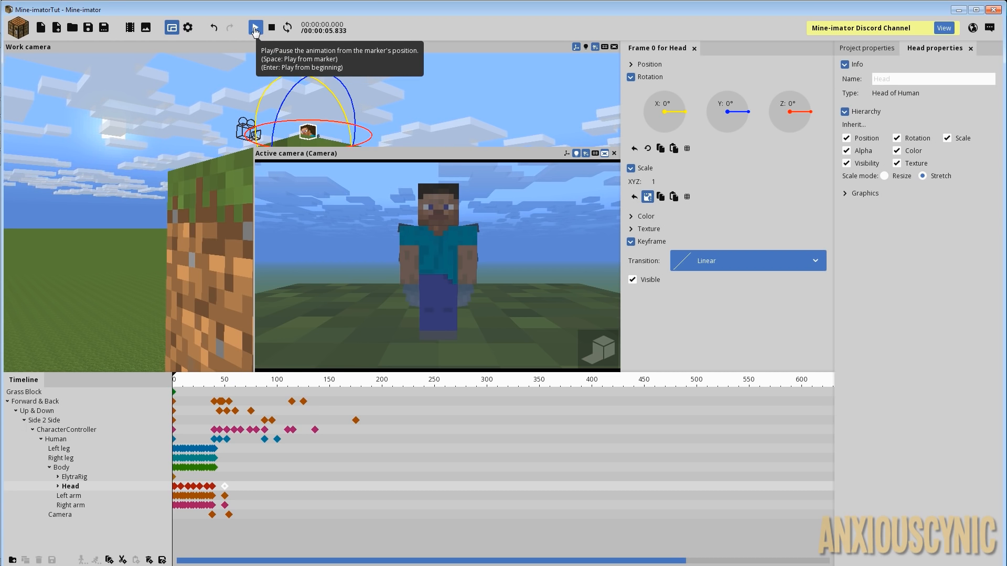
{"action": "left_click", "coordinate": [256, 28]}
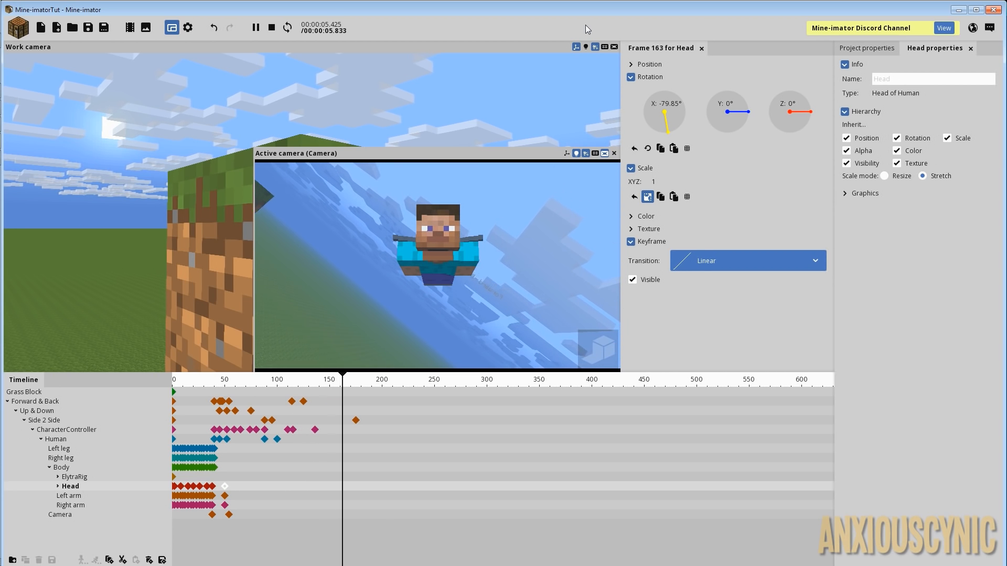
{"action": "left_click_drag", "start_coordinate": [210, 379], "coordinate": [226, 395]}
Step: Shrink the active camera preview and bring the diving character into close view in the work camera
{"action": "right_click_drag", "start_coordinate": [355, 111], "coordinate": [335, 141]}
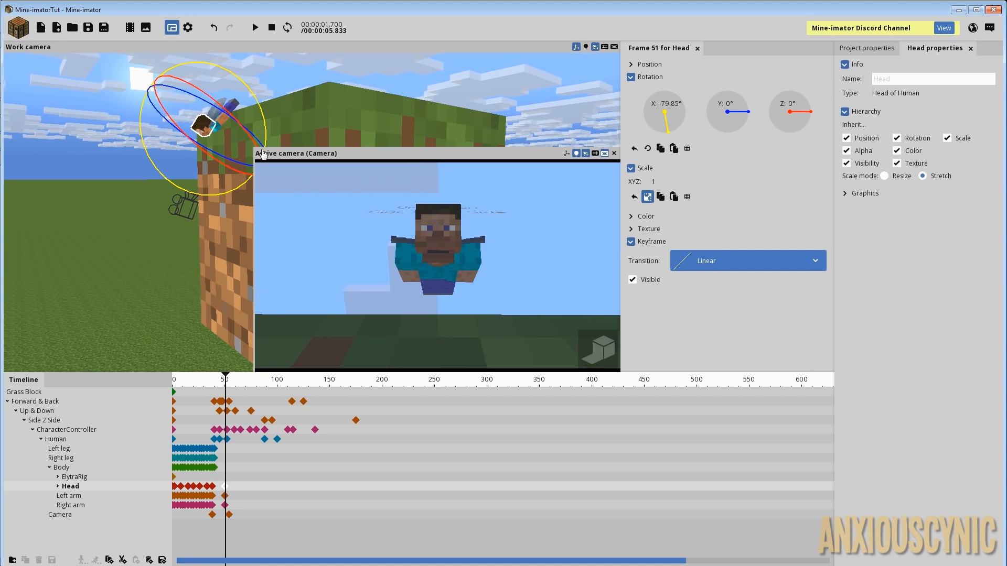
{"action": "right_click_drag", "start_coordinate": [245, 152], "coordinate": [265, 150]}
{"action": "left_click_drag", "start_coordinate": [253, 145], "coordinate": [444, 260]}
{"action": "left_click_drag", "start_coordinate": [454, 266], "coordinate": [455, 267]}
{"action": "right_click_drag", "start_coordinate": [420, 218], "coordinate": [420, 217]}
{"action": "key", "text": "w"}
{"action": "left_click_drag", "start_coordinate": [412, 199], "coordinate": [369, 154]}
{"action": "scroll", "coordinate": [438, 211], "scroll_direction": "up", "scroll_amount": 3}
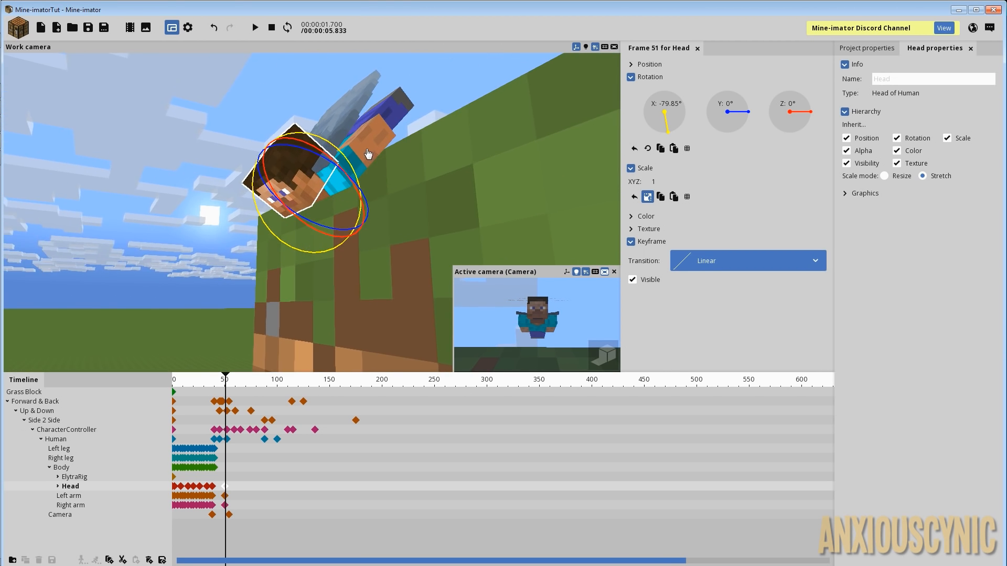
Step: Bend both of the character's arms slightly at frame 51, the right arm by about 4°
{"action": "left_click", "coordinate": [369, 154]}
{"action": "left_click_drag", "start_coordinate": [441, 201], "coordinate": [414, 255]}
{"action": "left_click_drag", "start_coordinate": [374, 154], "coordinate": [369, 153]}
{"action": "left_click_drag", "start_coordinate": [442, 176], "coordinate": [331, 135]}
{"action": "left_click_drag", "start_coordinate": [455, 156], "coordinate": [330, 148]}
{"action": "left_click", "coordinate": [248, 154]}
{"action": "left_click_drag", "start_coordinate": [254, 204], "coordinate": [206, 194]}
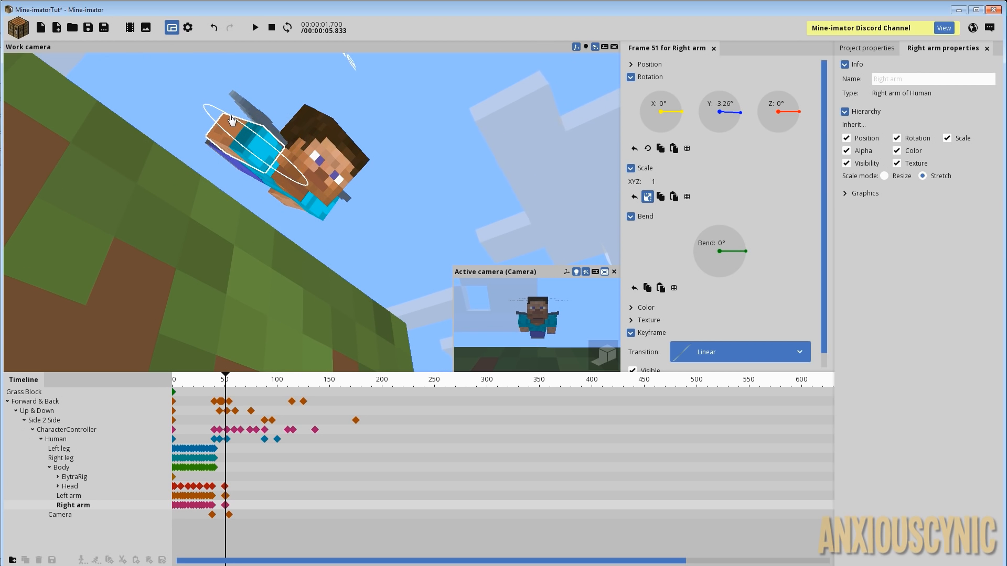
{"action": "left_click_drag", "start_coordinate": [288, 122], "coordinate": [289, 116]}
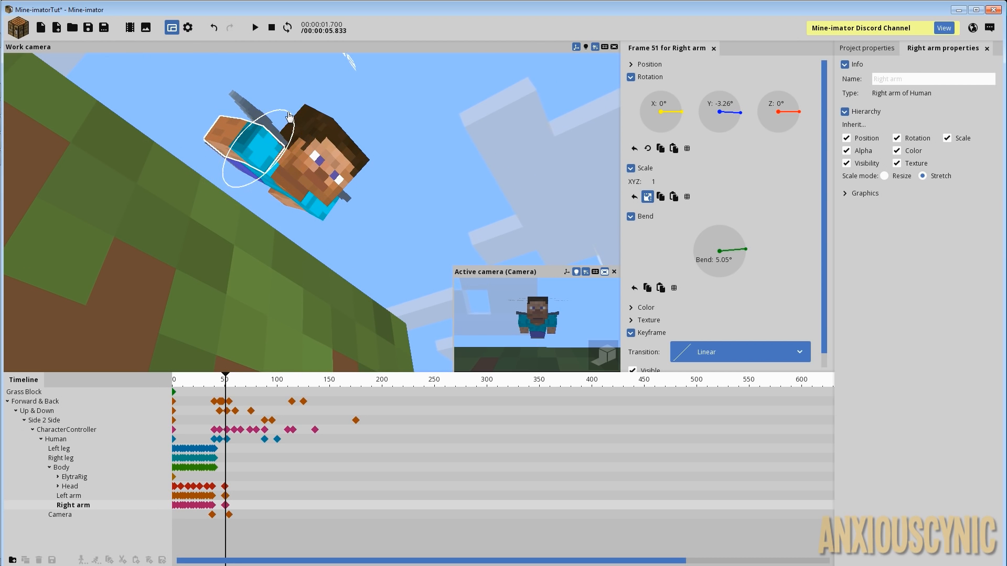
{"action": "left_click_drag", "start_coordinate": [376, 171], "coordinate": [339, 155]}
{"action": "right_click_drag", "start_coordinate": [339, 155], "coordinate": [336, 152]}
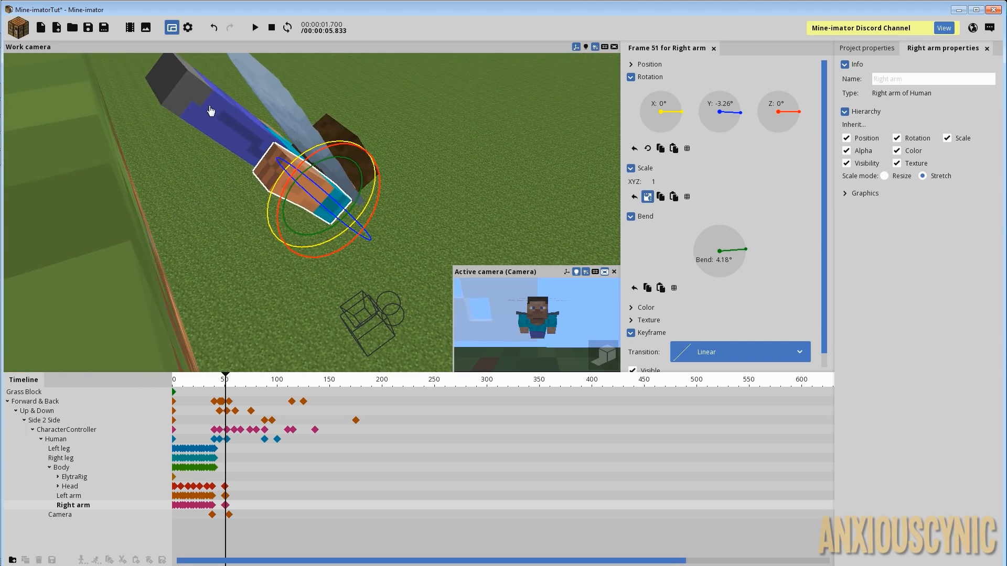
Step: Bend both legs together by about 3° at frame 51 and save the project
{"action": "left_click", "coordinate": [195, 107]}
{"action": "left_click_drag", "start_coordinate": [152, 86], "coordinate": [159, 77]}
{"action": "left_click", "coordinate": [161, 84], "text": "shift"}
{"action": "left_click_drag", "start_coordinate": [253, 85], "coordinate": [259, 88]}
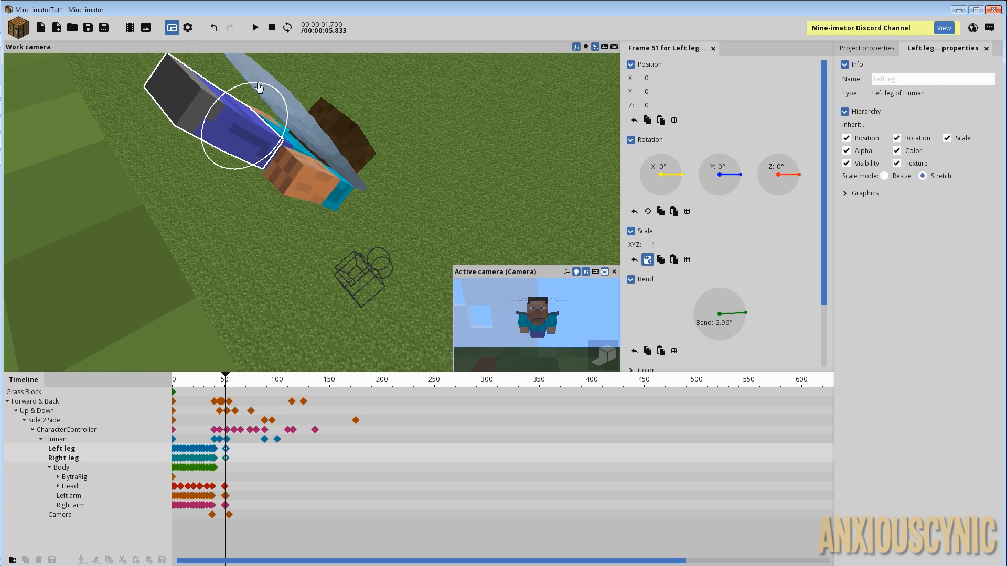
{"action": "key", "text": "ctrl+s"}
Step: Scrub the frames leading up to frame 50 and examine the character's back and elytra from above
{"action": "right_click_drag", "start_coordinate": [350, 104], "coordinate": [346, 84]}
{"action": "mouse_move", "coordinate": [409, 231]}
{"action": "right_mouse_down"}
{"action": "mouse_move", "coordinate": [409, 217]}
{"action": "mouse_move", "coordinate": [409, 231]}
{"action": "right_mouse_up"}
{"action": "mouse_move", "coordinate": [210, 385]}
{"action": "left_mouse_down"}
{"action": "mouse_move", "coordinate": [272, 394]}
{"action": "mouse_move", "coordinate": [245, 399]}
{"action": "mouse_move", "coordinate": [256, 383]}
{"action": "mouse_move", "coordinate": [325, 387]}
{"action": "mouse_move", "coordinate": [216, 387]}
{"action": "left_mouse_up"}
{"action": "left_click_drag", "start_coordinate": [336, 225], "coordinate": [488, 175]}
{"action": "left_click_drag", "start_coordinate": [362, 179], "coordinate": [379, 189]}
{"action": "left_click_drag", "start_coordinate": [220, 388], "coordinate": [225, 386]}
{"action": "right_click_drag", "start_coordinate": [356, 173], "coordinate": [368, 150]}
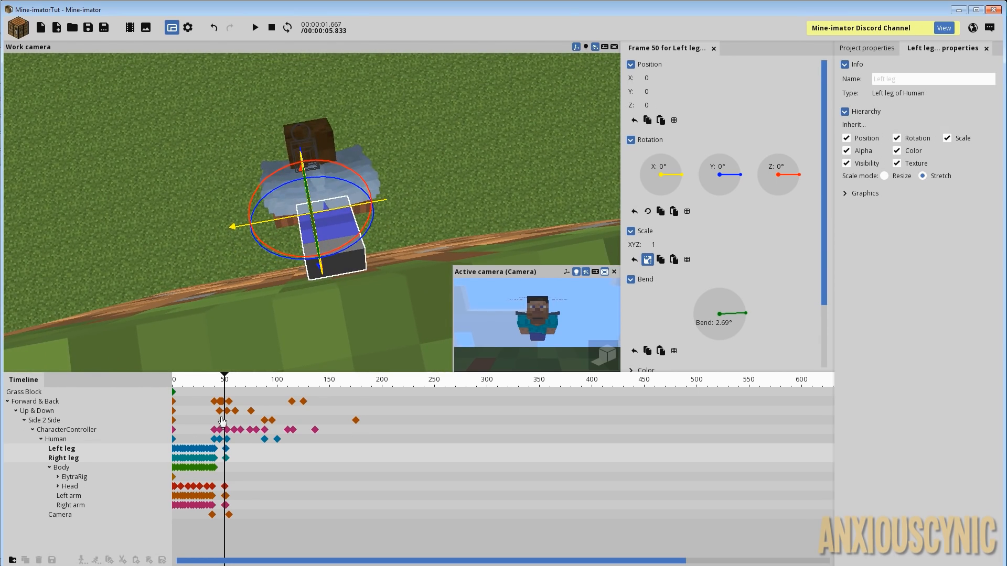
Step: Expand ElytraRig and add keyframes for the Right Wing and Left Wing at frame 48
{"action": "left_click", "coordinate": [69, 477]}
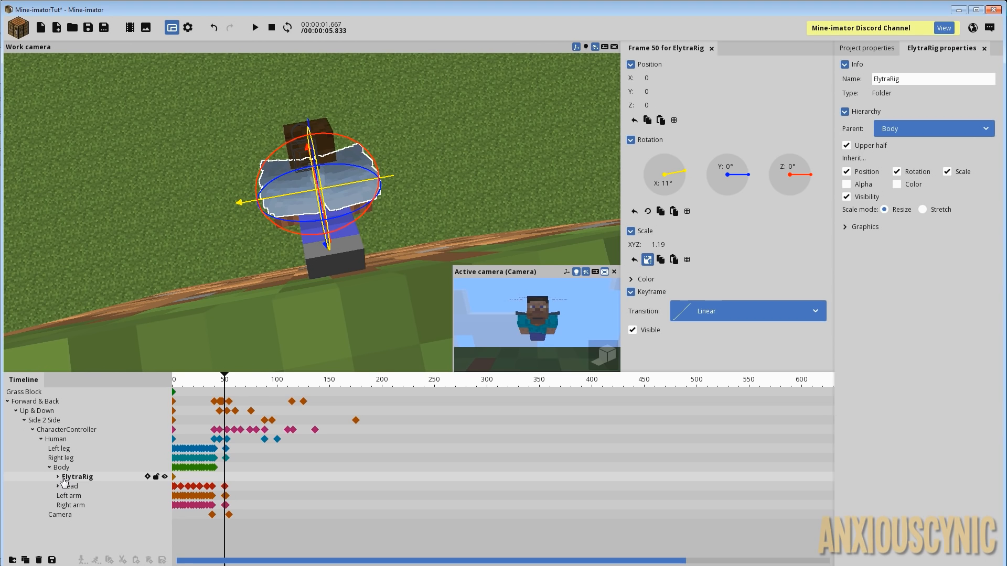
{"action": "left_click", "coordinate": [58, 477]}
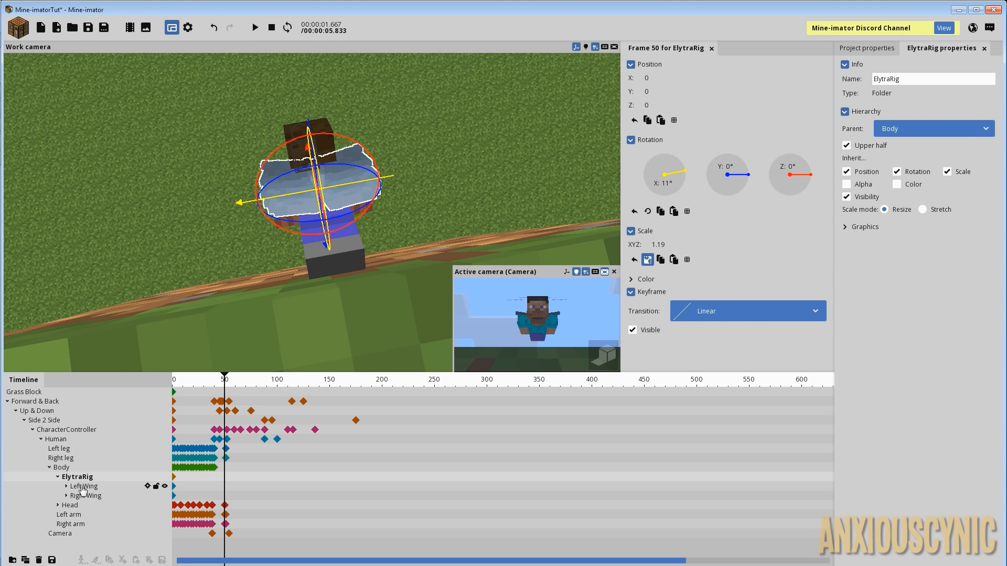
{"action": "left_click", "coordinate": [84, 487]}
{"action": "left_click", "coordinate": [85, 497]}
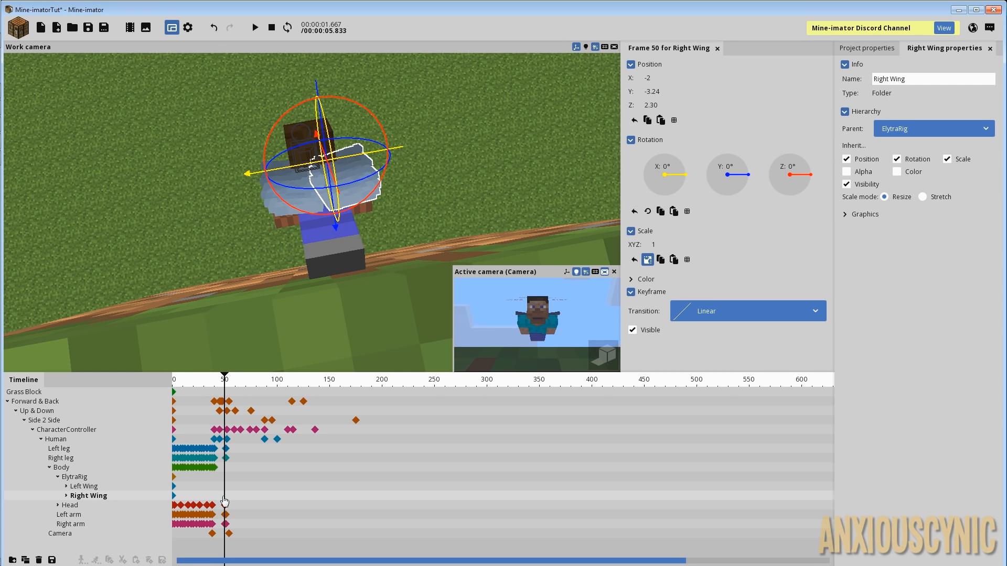
{"action": "left_click", "coordinate": [223, 497]}
{"action": "scroll", "coordinate": [223, 498], "scroll_direction": "up", "scroll_amount": 7}
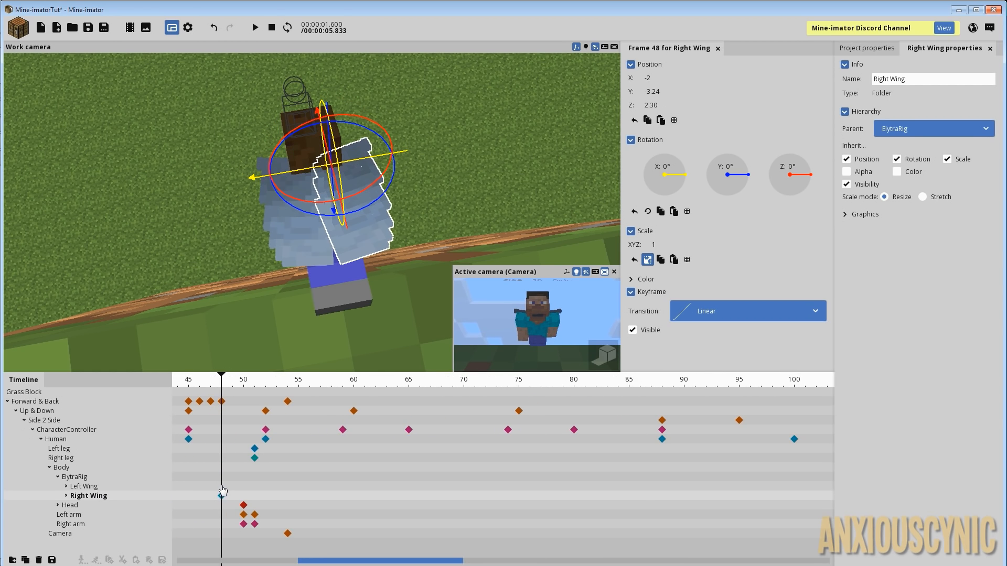
{"action": "left_click", "coordinate": [221, 488]}
{"action": "left_click", "coordinate": [222, 486]}
Step: Add a Left Wing keyframe at frame 56 and set its Y rotation to 30°
{"action": "left_click", "coordinate": [254, 487]}
{"action": "left_click_drag", "start_coordinate": [255, 393], "coordinate": [309, 489]}
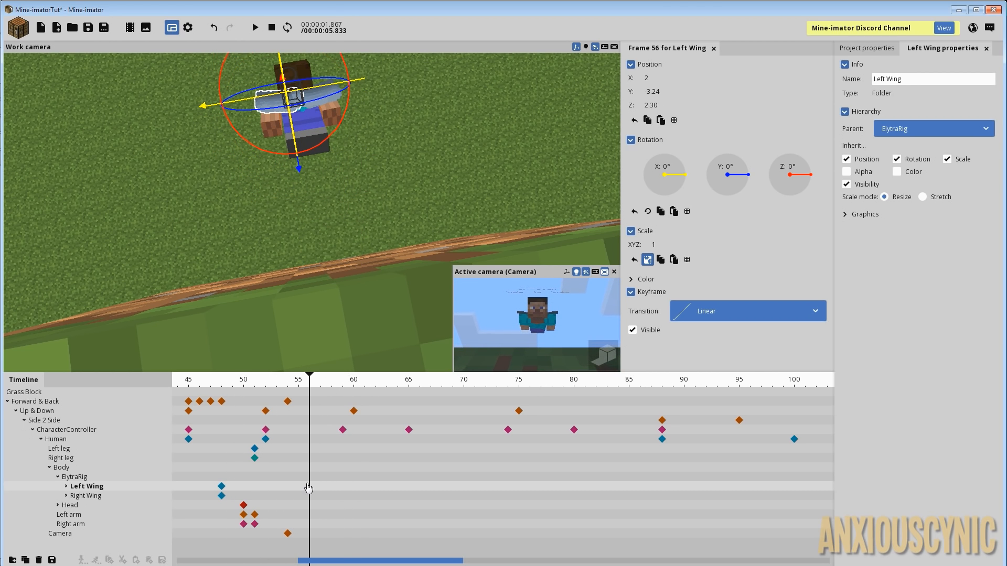
{"action": "left_click", "coordinate": [309, 487]}
{"action": "right_click_drag", "start_coordinate": [369, 272], "coordinate": [368, 262]}
{"action": "mouse_move", "coordinate": [369, 271]}
{"action": "left_mouse_down"}
{"action": "mouse_move", "coordinate": [398, 268]}
{"action": "mouse_move", "coordinate": [367, 283]}
{"action": "left_mouse_up"}
{"action": "scroll", "coordinate": [370, 274], "scroll_direction": "up", "scroll_amount": 3}
{"action": "left_click_drag", "start_coordinate": [296, 219], "coordinate": [366, 225]}
{"action": "type", "text": "30"}
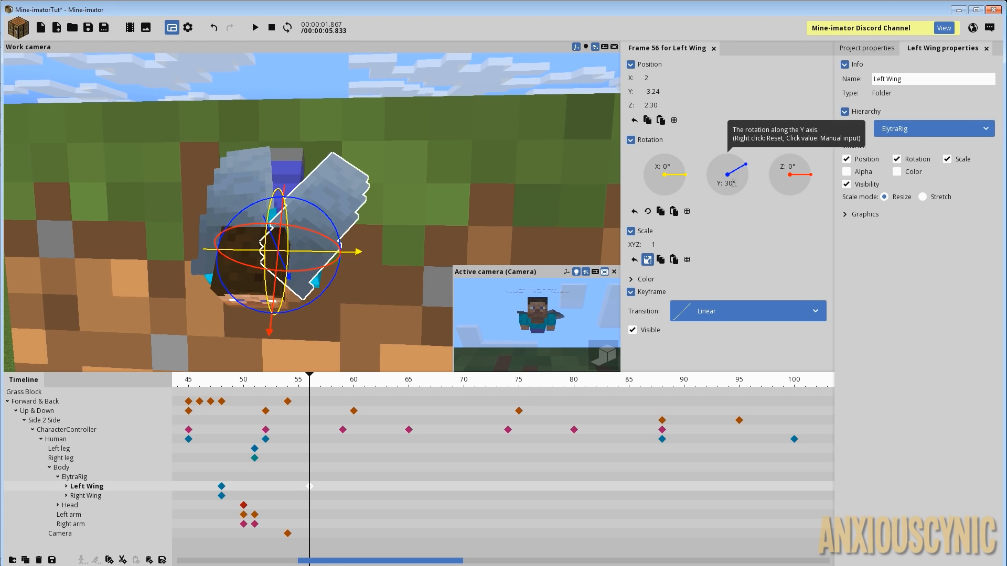
Step: Add a Right Wing keyframe at frame 56 and set its Y rotation to -30°
{"action": "left_click", "coordinate": [312, 498]}
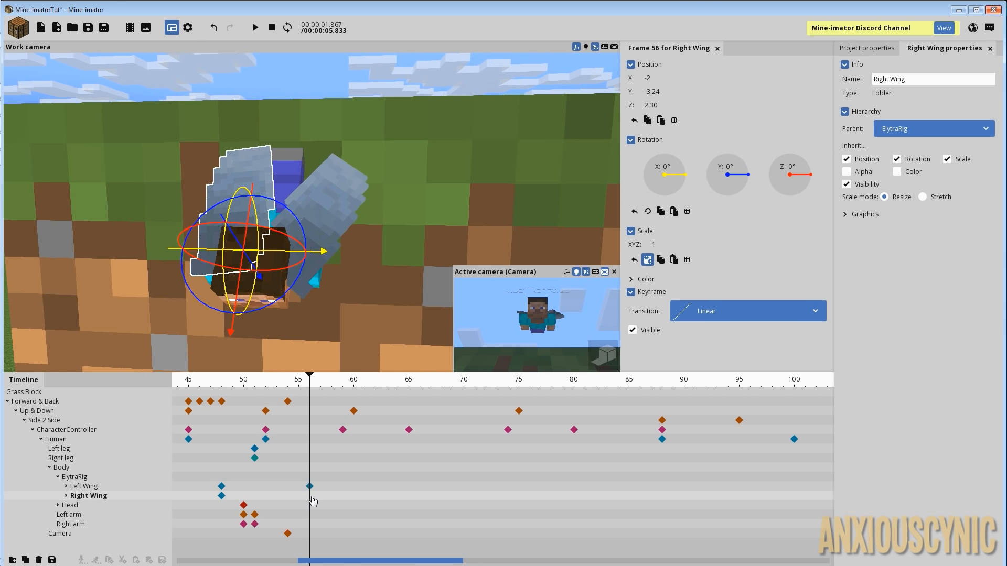
{"action": "left_click", "coordinate": [730, 165]}
{"action": "type", "text": "-30"}
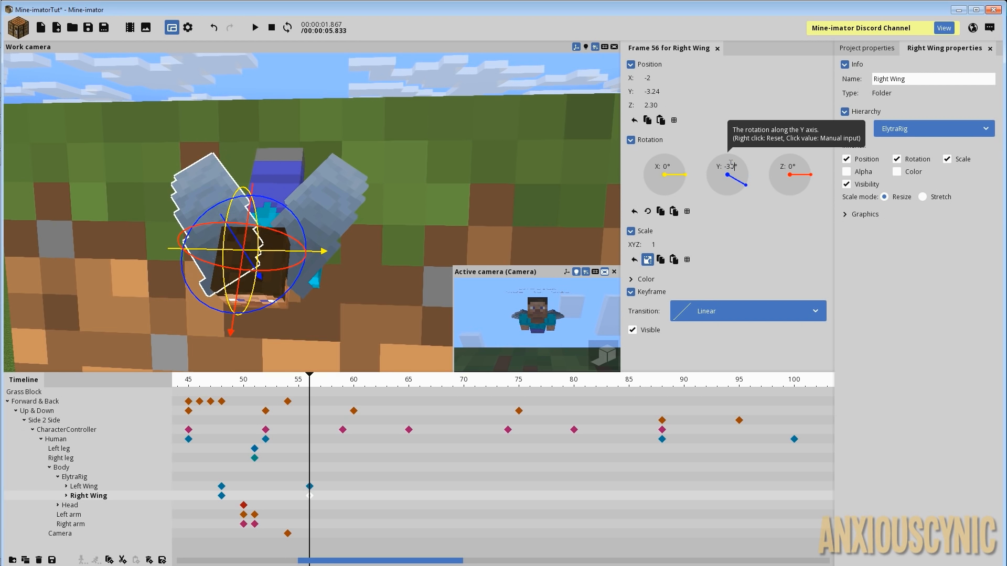
Step: Set the Right Wing's Z rotation at frame 56 to -15°
{"action": "left_click_drag", "start_coordinate": [359, 207], "coordinate": [388, 210]}
{"action": "left_click_drag", "start_coordinate": [286, 218], "coordinate": [295, 230]}
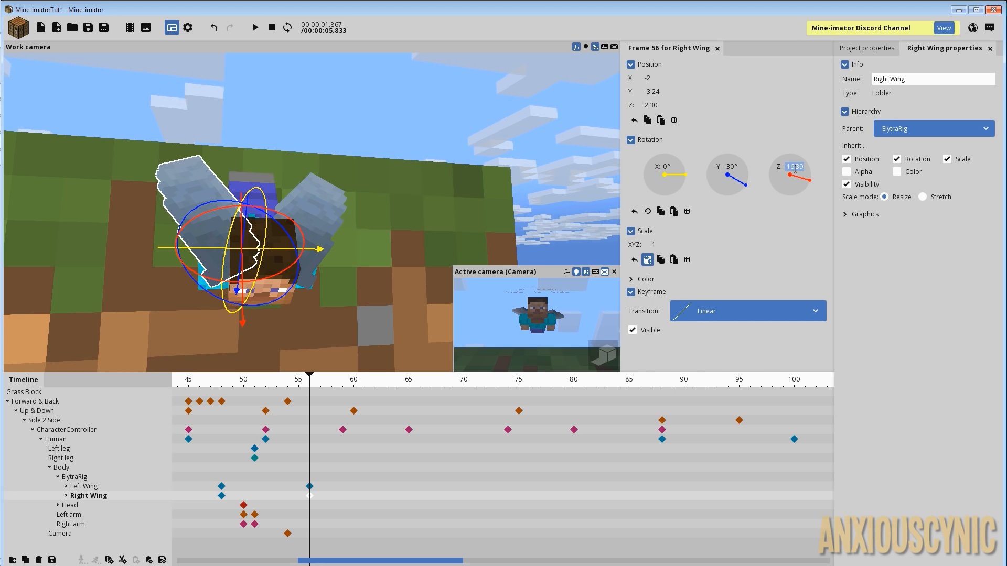
{"action": "type", "text": "-15"}
{"action": "key", "text": "Return"}
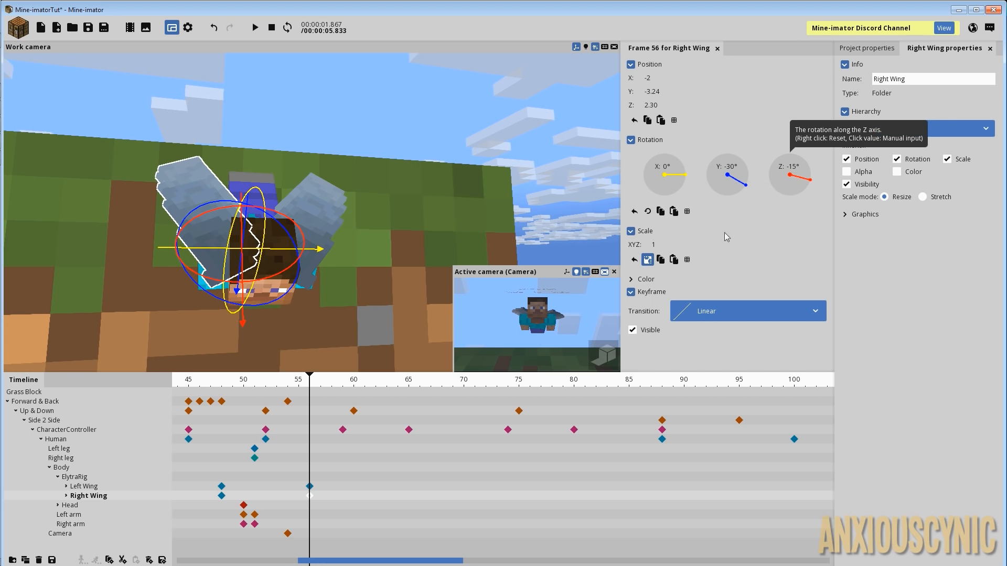
Step: Set the Left Wing's Z rotation at frame 56 to 15° and save the project
{"action": "left_click", "coordinate": [310, 487]}
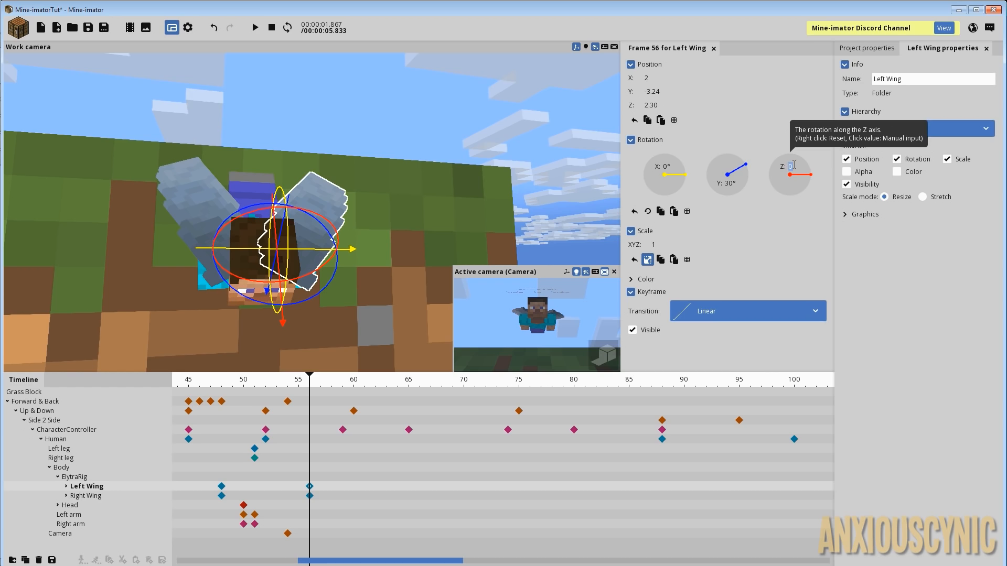
{"action": "type", "text": "15"}
{"action": "key", "text": "Return"}
{"action": "right_click_drag", "start_coordinate": [491, 240], "coordinate": [440, 257]}
{"action": "left_click_drag", "start_coordinate": [441, 257], "coordinate": [443, 280]}
{"action": "right_click_drag", "start_coordinate": [443, 280], "coordinate": [425, 243]}
{"action": "key", "text": "ctrl+s"}
Step: Give both wings' frame 48 keyframes the ease-out transition curve with a slight overshoot and save the project
{"action": "left_click_drag", "start_coordinate": [294, 388], "coordinate": [234, 385]}
{"action": "left_click_drag", "start_coordinate": [236, 485], "coordinate": [212, 498]}
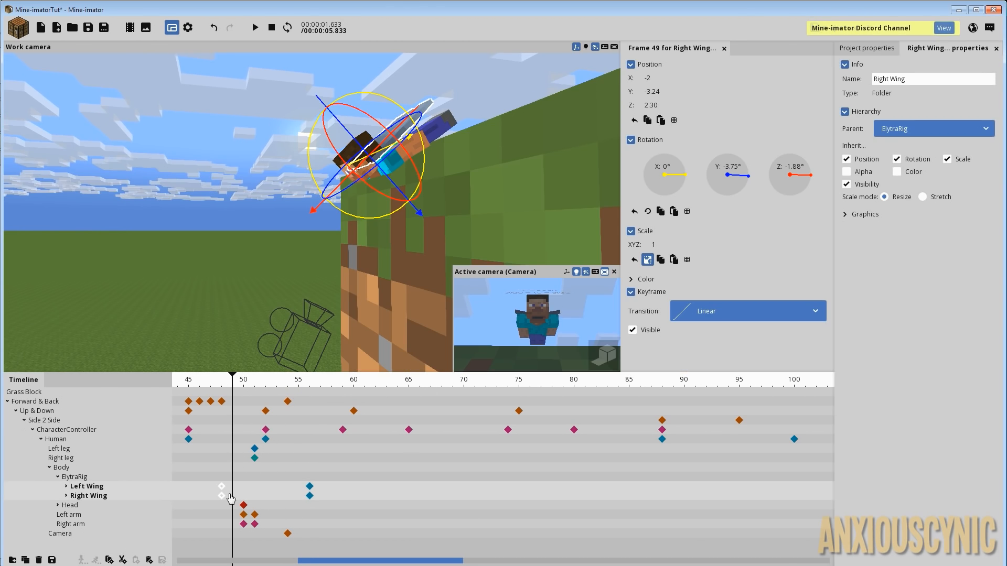
{"action": "left_click", "coordinate": [714, 315]}
{"action": "scroll", "coordinate": [763, 369], "scroll_direction": "down", "scroll_amount": 1}
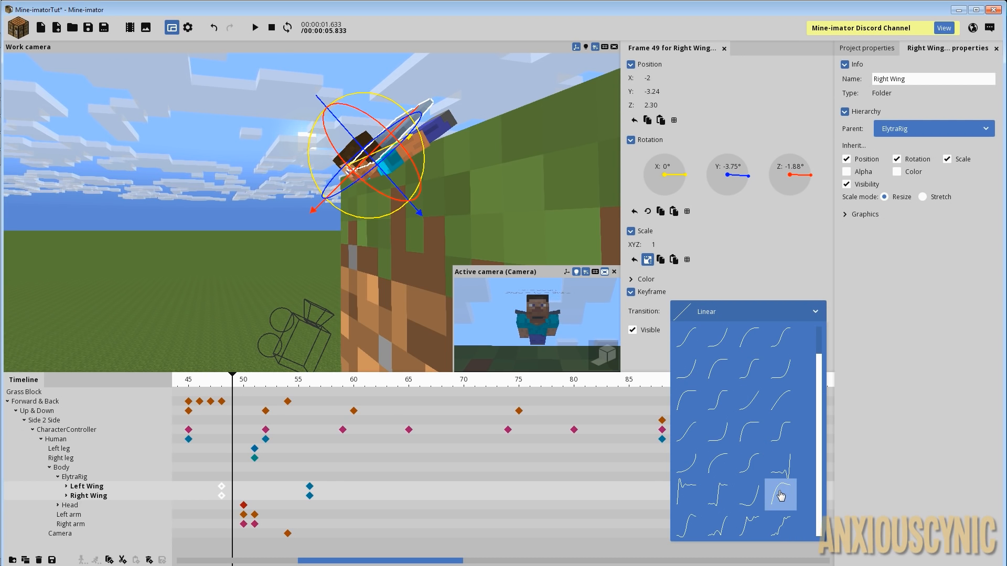
{"action": "left_click", "coordinate": [781, 495]}
{"action": "key", "text": "ctrl+s"}
Step: Play the animation from the start in an enlarged active camera view and shrink that view again
{"action": "left_click", "coordinate": [271, 27]}
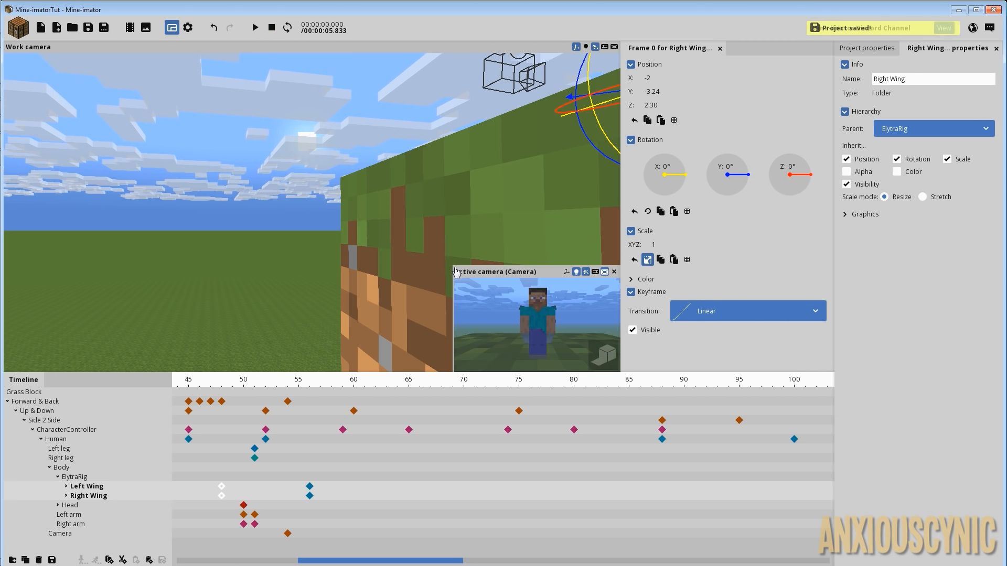
{"action": "left_click_drag", "start_coordinate": [456, 271], "coordinate": [150, 78]}
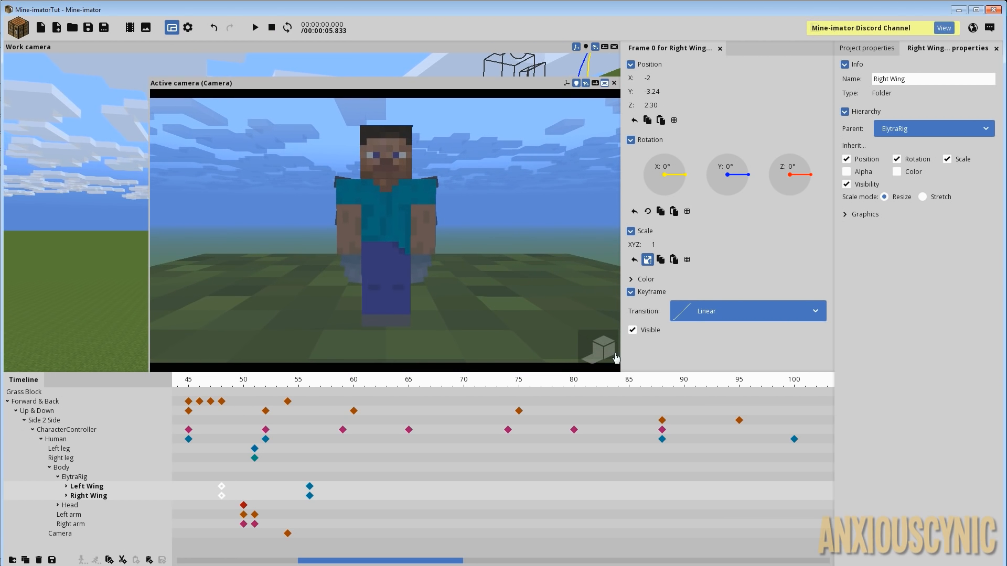
{"action": "left_click", "coordinate": [256, 28]}
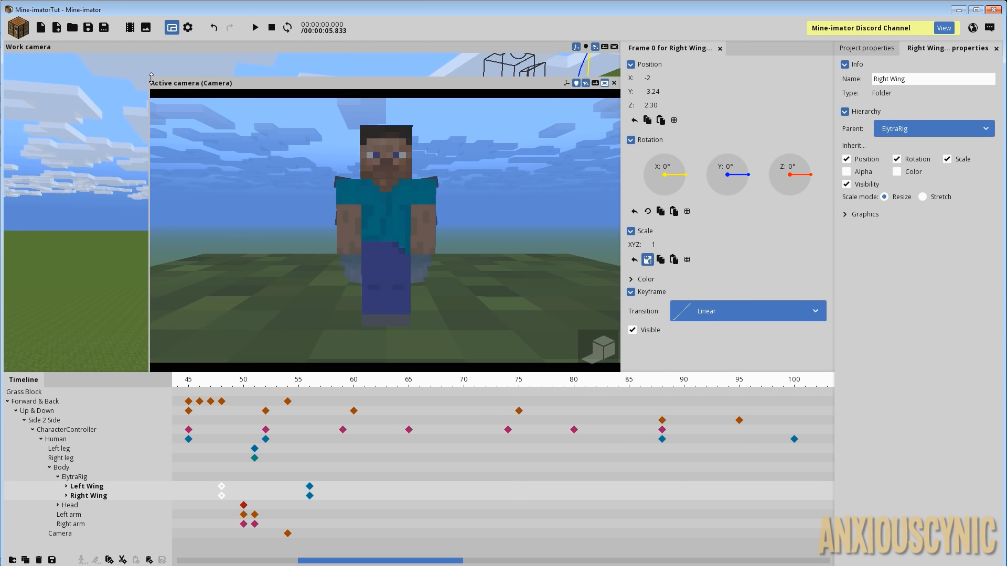
{"action": "left_click_drag", "start_coordinate": [149, 78], "coordinate": [441, 258]}
Step: Select CharacterController and scrub through the glide to frame 75
{"action": "right_click_drag", "start_coordinate": [336, 209], "coordinate": [386, 221]}
{"action": "key", "text": "e"}
{"action": "key", "text": "s"}
{"action": "right_click_drag", "start_coordinate": [470, 150], "coordinate": [447, 183]}
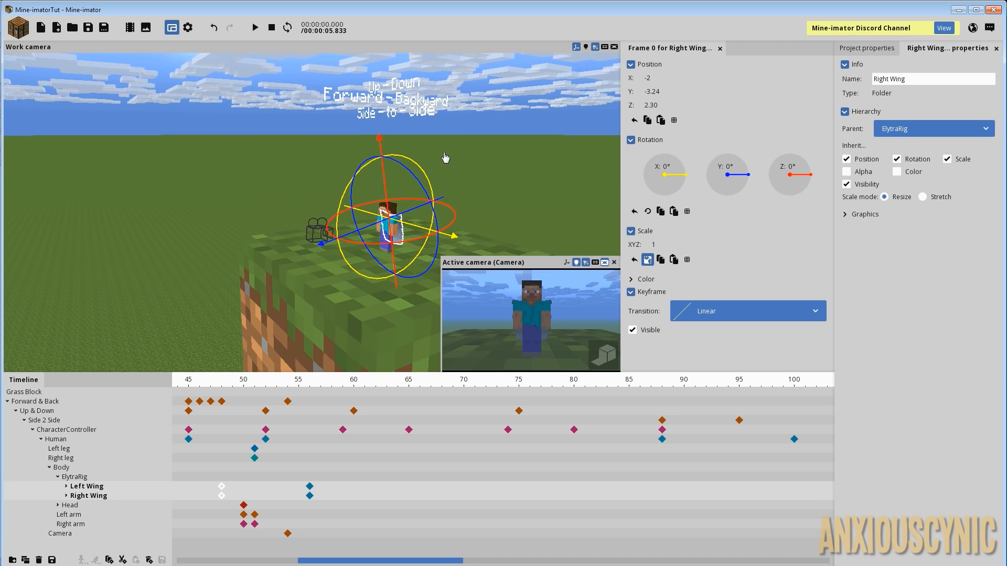
{"action": "left_click", "coordinate": [47, 430]}
{"action": "middle_click_drag", "start_coordinate": [504, 170], "coordinate": [455, 198]}
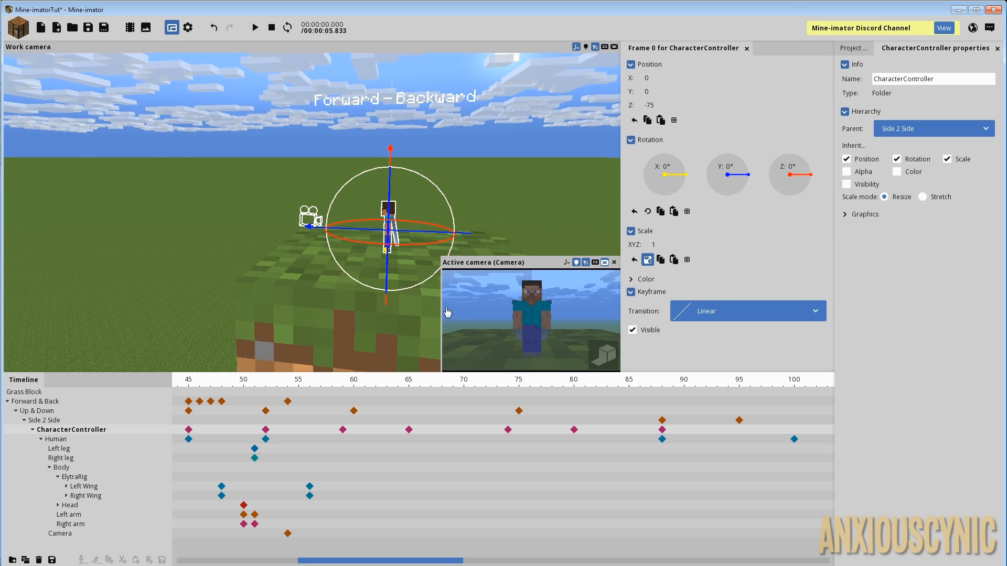
{"action": "left_click", "coordinate": [397, 391]}
{"action": "scroll", "coordinate": [398, 396], "scroll_direction": "down", "scroll_amount": 5}
{"action": "left_click_drag", "start_coordinate": [323, 388], "coordinate": [403, 400]}
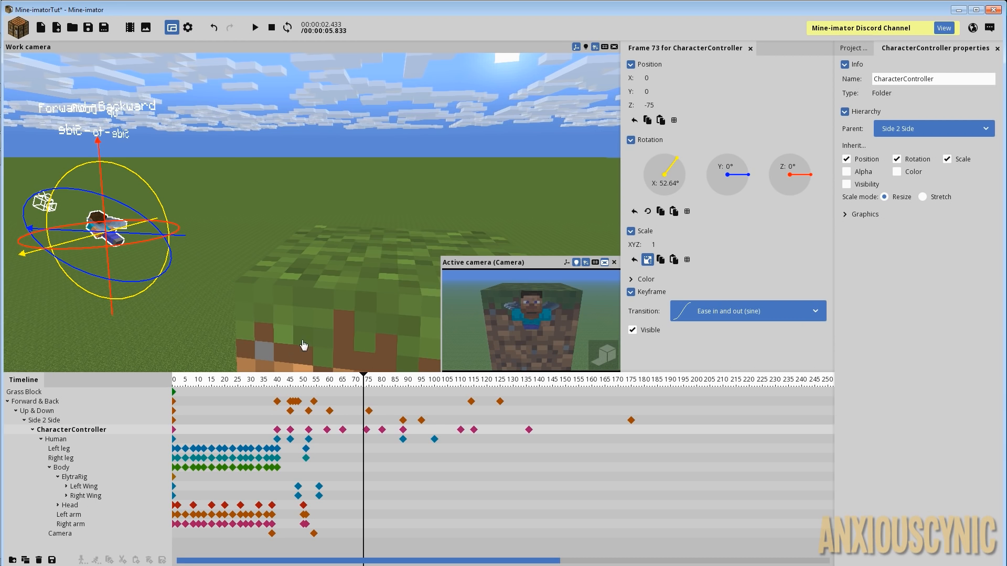
{"action": "mouse_move", "coordinate": [359, 389]}
{"action": "left_mouse_down"}
{"action": "mouse_move", "coordinate": [346, 387]}
{"action": "mouse_move", "coordinate": [372, 389]}
{"action": "left_mouse_up"}
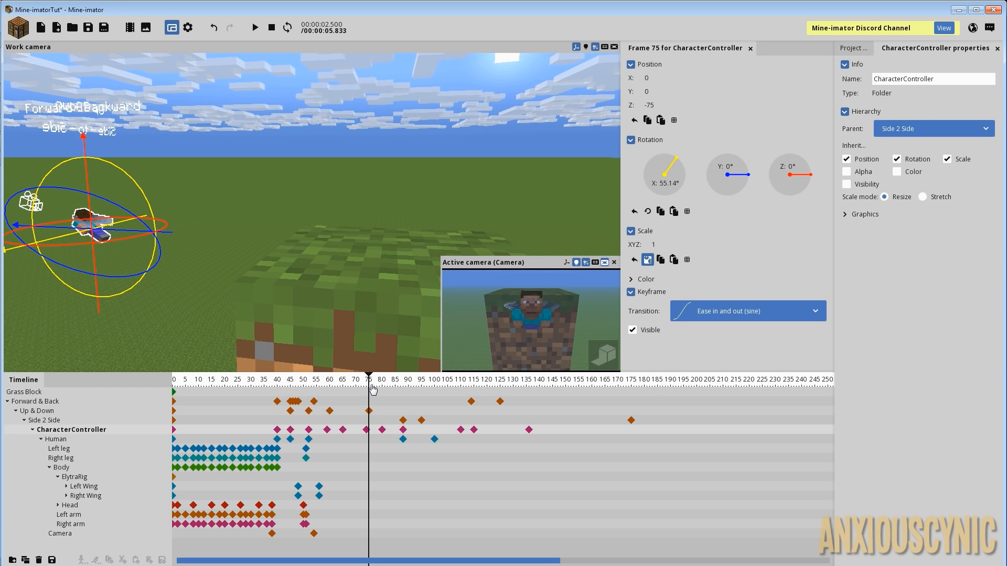
{"action": "scroll", "coordinate": [366, 406], "scroll_direction": "up", "scroll_amount": 3}
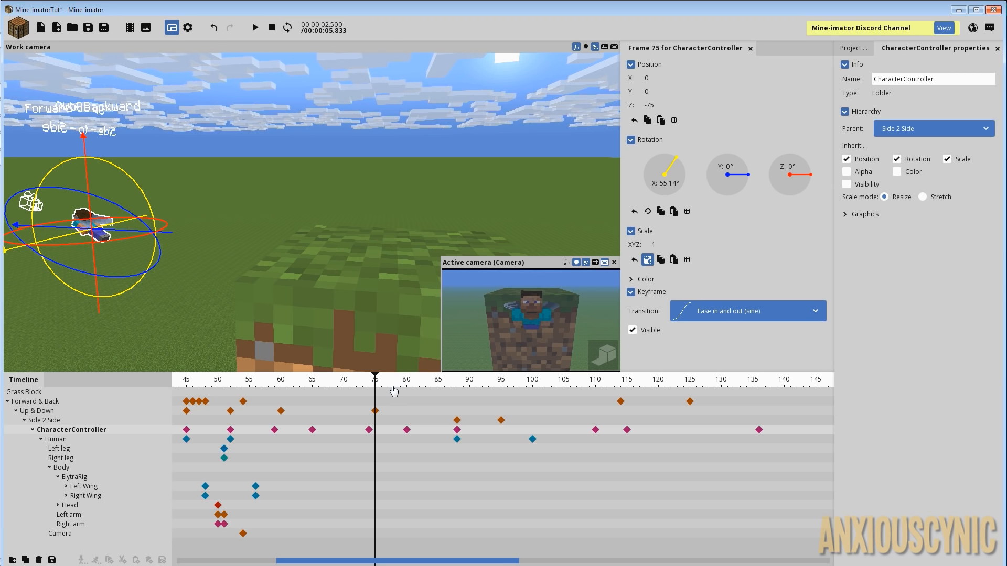
Step: Examine the gliding character's body and spread wings at frame 75 from above, behind and the side
{"action": "right_click_drag", "start_coordinate": [359, 275], "coordinate": [326, 276]}
{"action": "scroll", "coordinate": [326, 276], "scroll_direction": "up", "scroll_amount": 6}
{"action": "left_click_drag", "start_coordinate": [386, 184], "coordinate": [361, 225]}
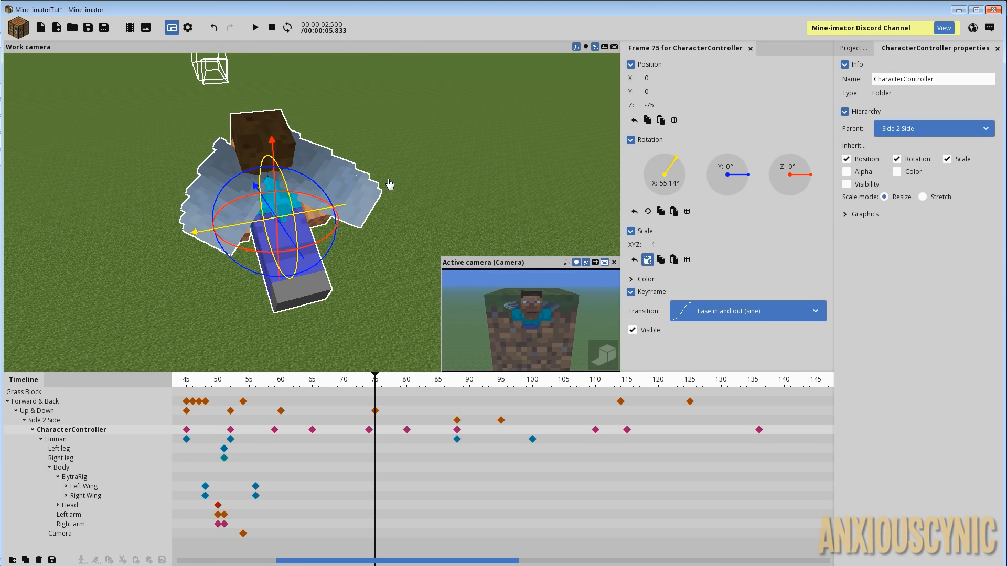
{"action": "right_click_drag", "start_coordinate": [430, 187], "coordinate": [408, 188]}
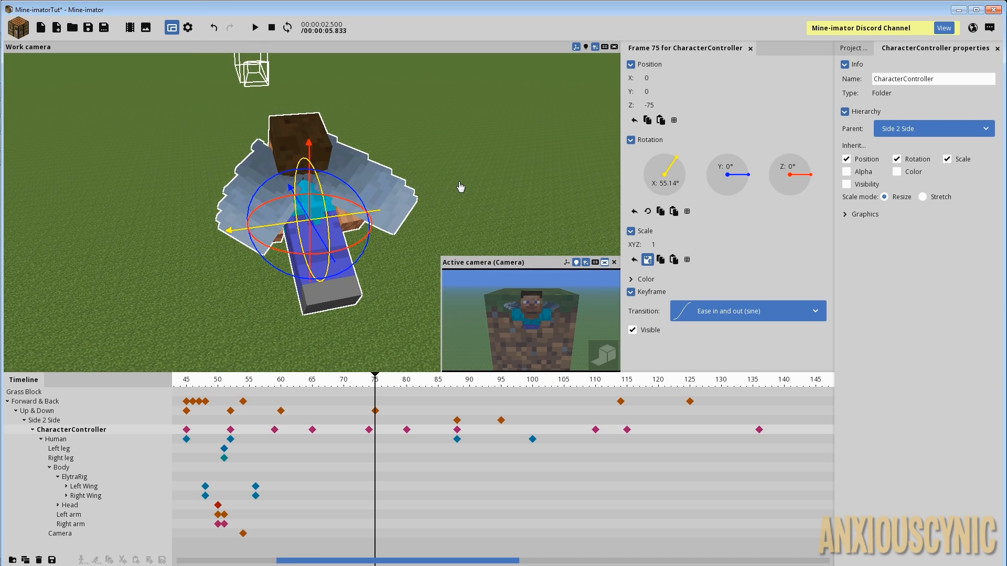
{"action": "left_click_drag", "start_coordinate": [408, 179], "coordinate": [412, 179]}
{"action": "scroll", "coordinate": [403, 179], "scroll_direction": "down", "scroll_amount": 6}
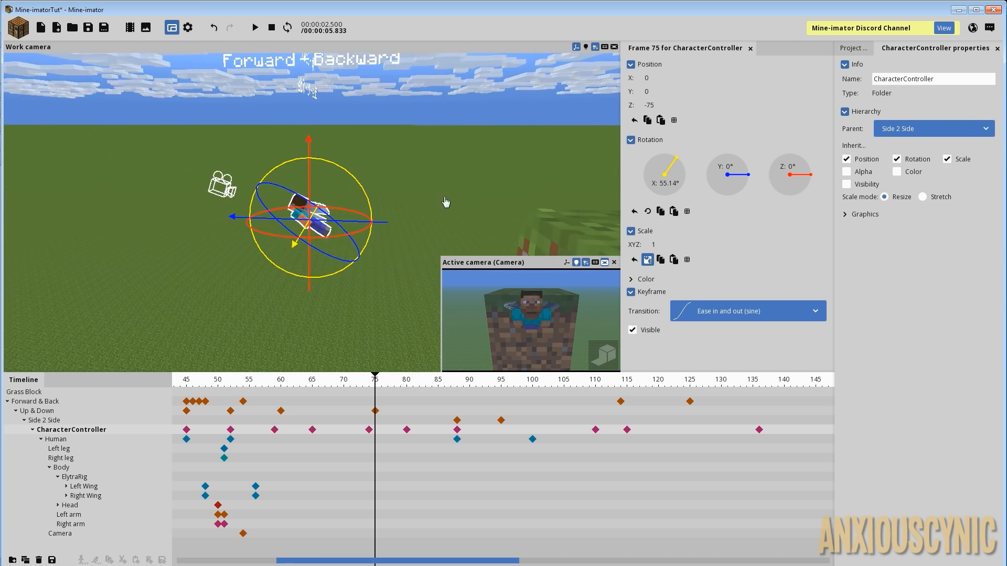
{"action": "right_click_drag", "start_coordinate": [445, 203], "coordinate": [443, 179]}
{"action": "scroll", "coordinate": [407, 201], "scroll_direction": "down", "scroll_amount": 3}
{"action": "left_click_drag", "start_coordinate": [408, 200], "coordinate": [435, 203]}
{"action": "right_click_drag", "start_coordinate": [378, 183], "coordinate": [377, 199]}
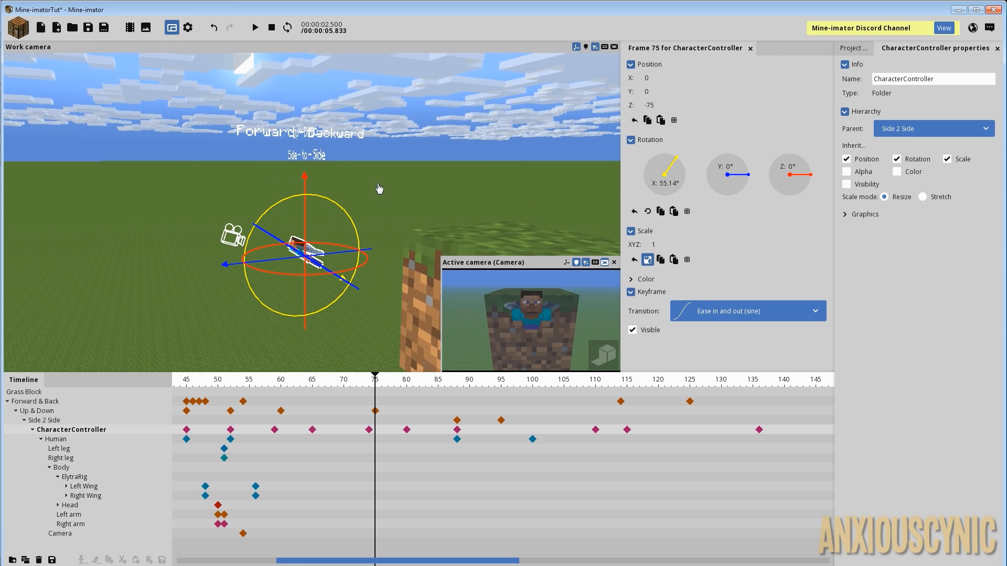